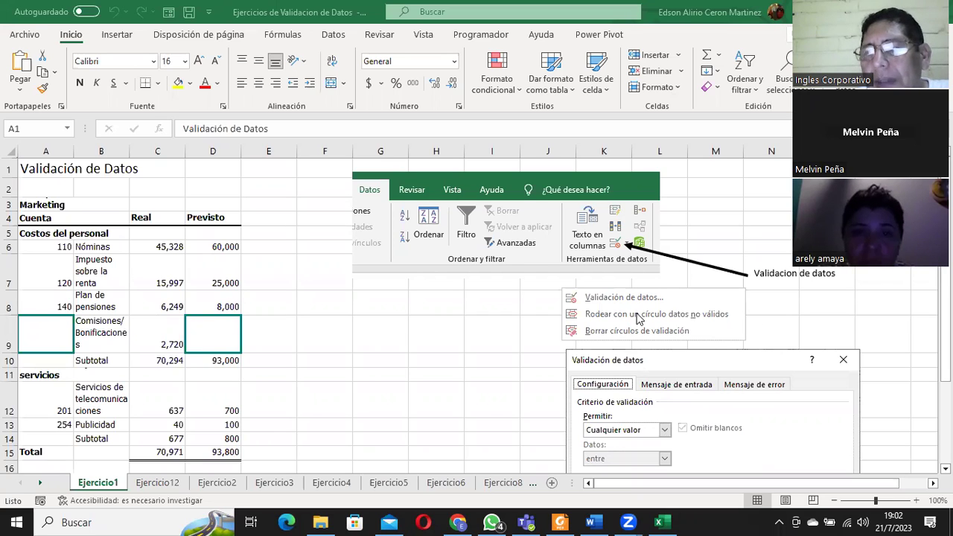
- Select title cell A1 and scroll through the Ejercicio1 budget sheet
click(73, 169)
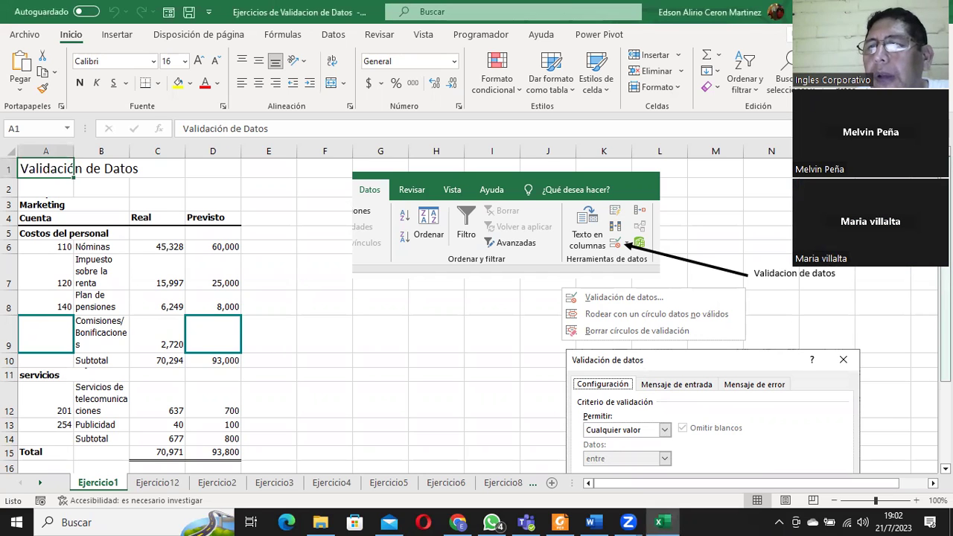
drag(944, 312, 944, 331)
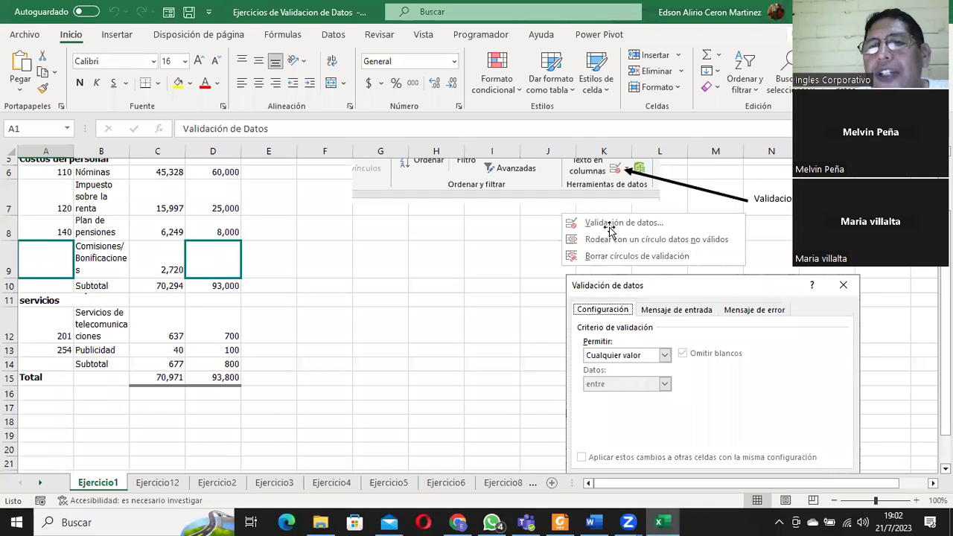
scroll(660, 350, down, 1)
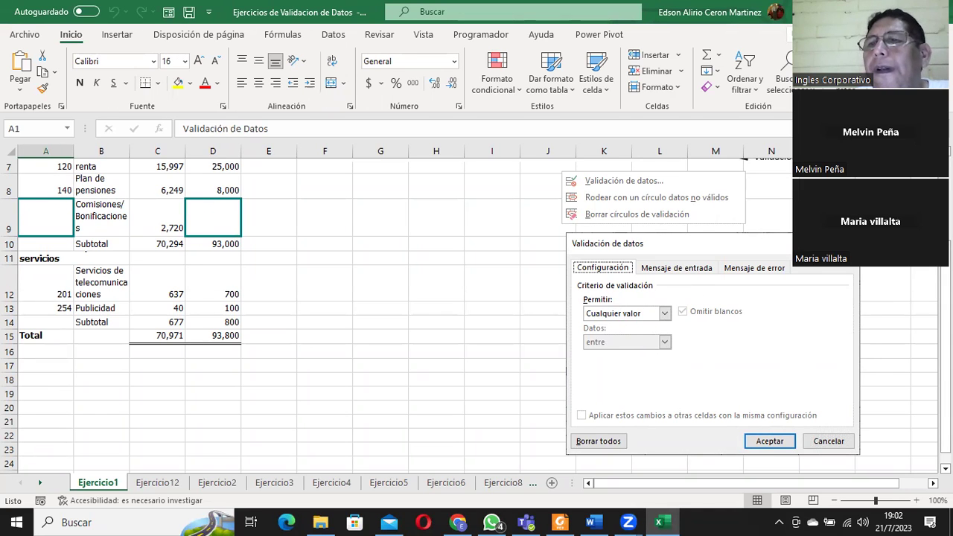
scroll(352, 413, up, 2)
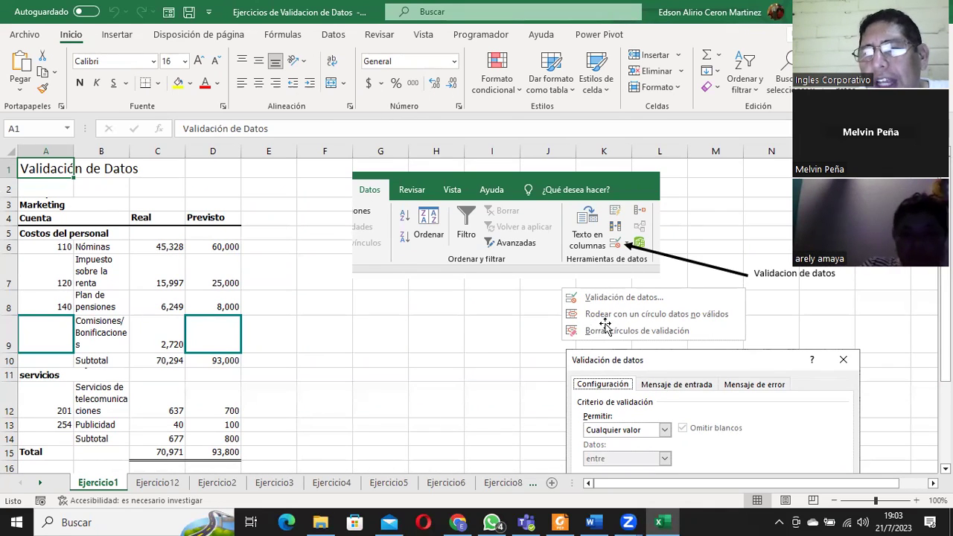
scroll(619, 327, down, 2)
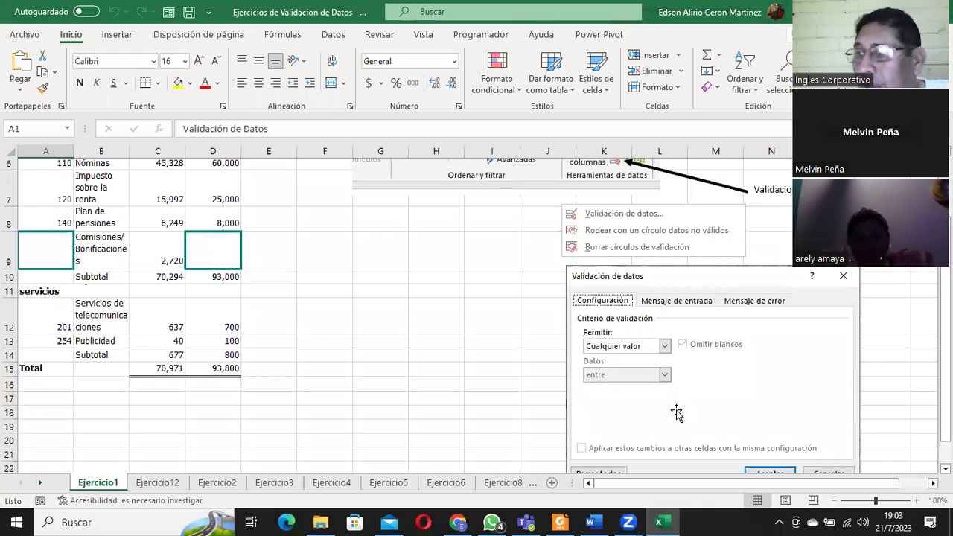
scroll(676, 414, up, 1)
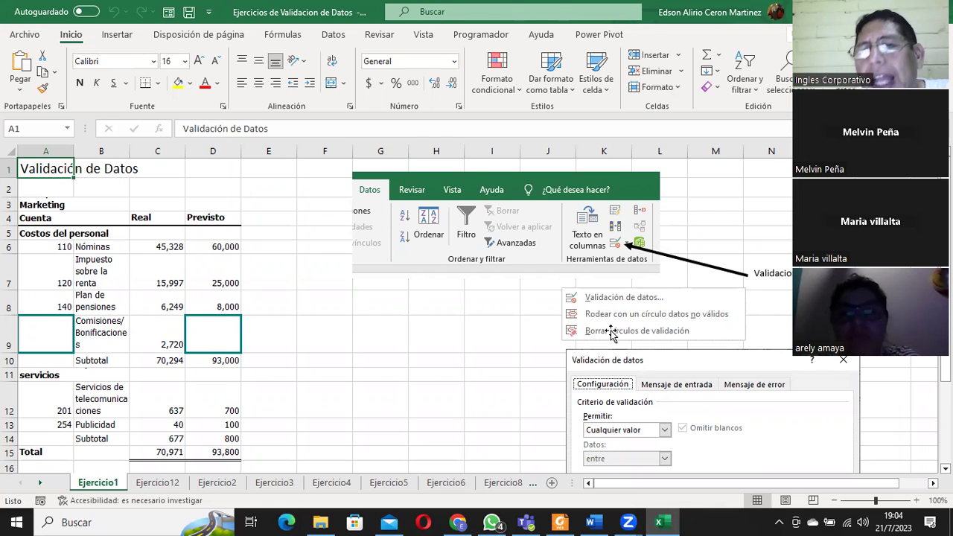
scroll(751, 333, down, 2)
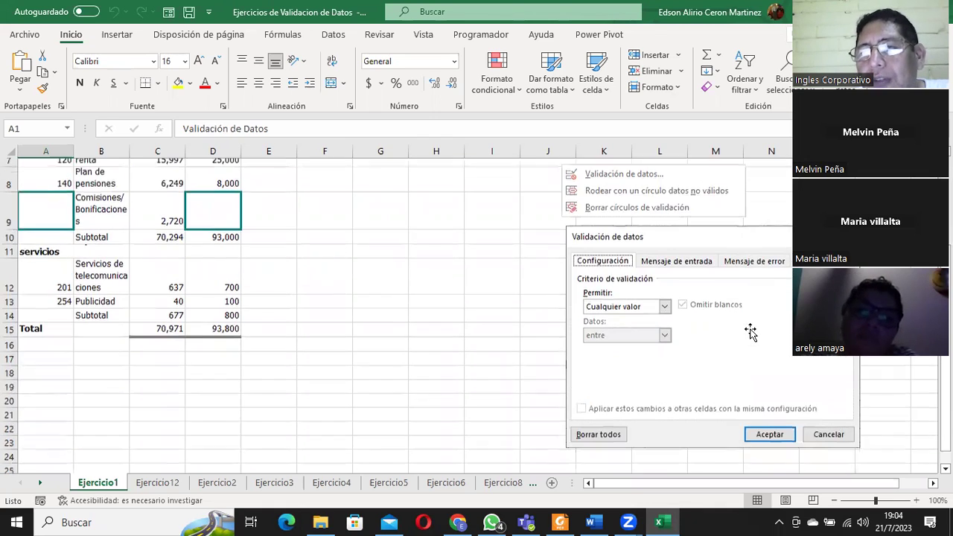
scroll(749, 332, down, 1)
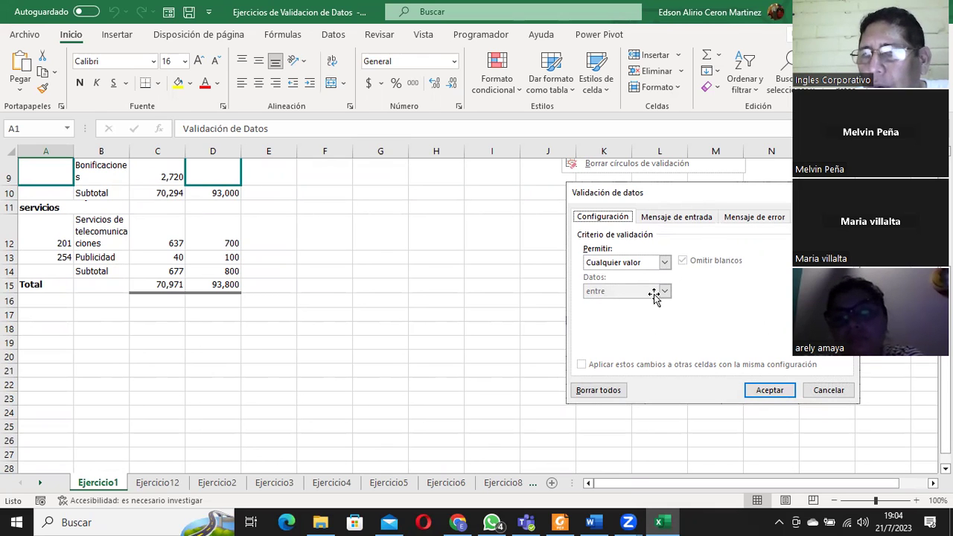
scroll(654, 296, up, 2)
scroll(654, 295, up, 1)
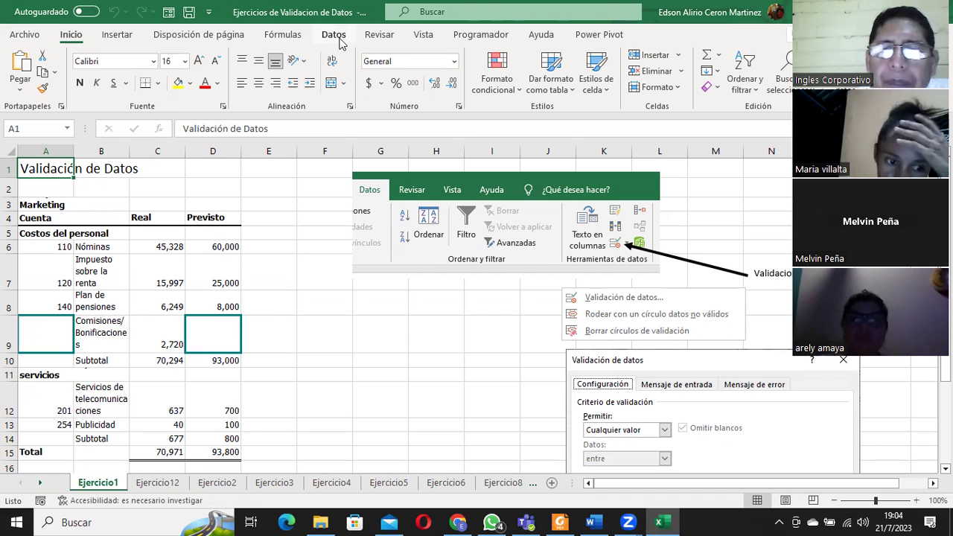
- Open the Validación de datos dialog from the Datos ribbon
click(333, 35)
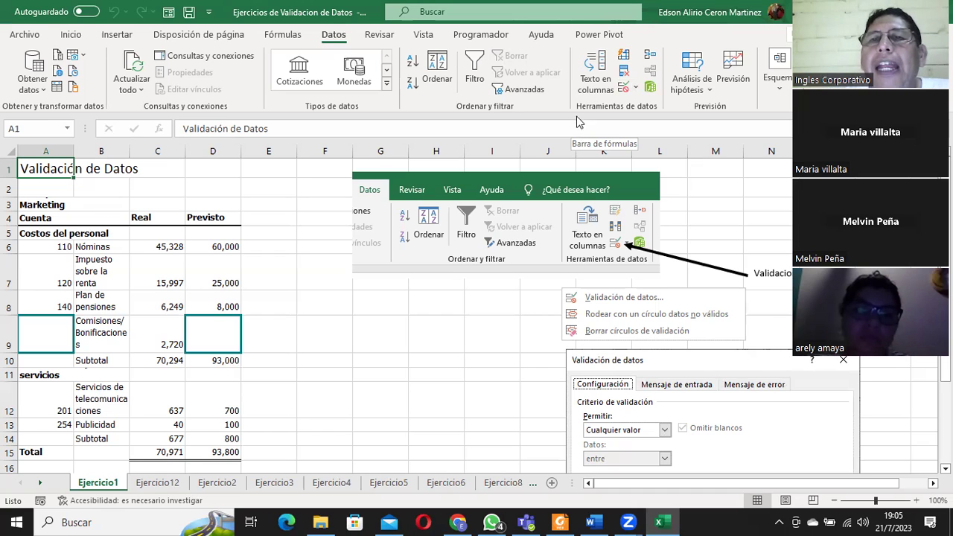
click(636, 87)
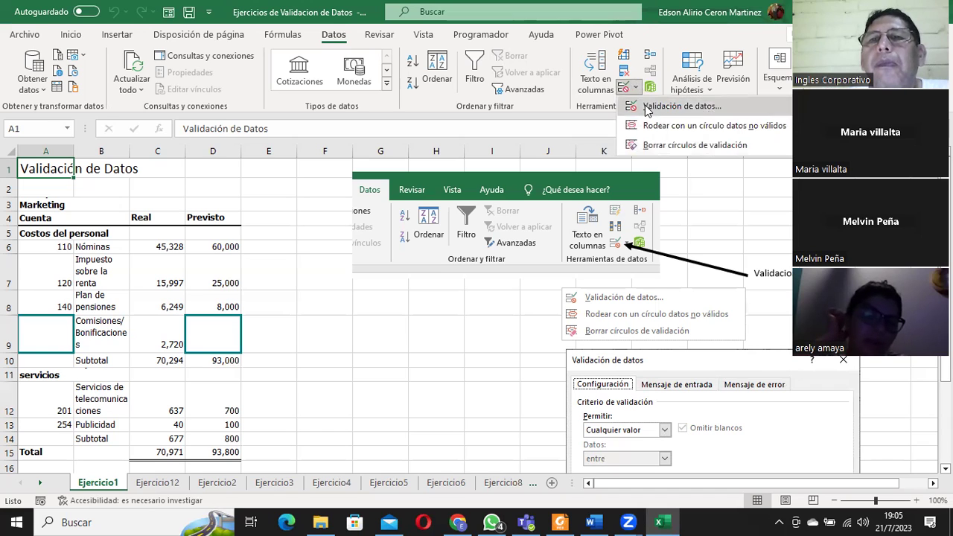
click(647, 110)
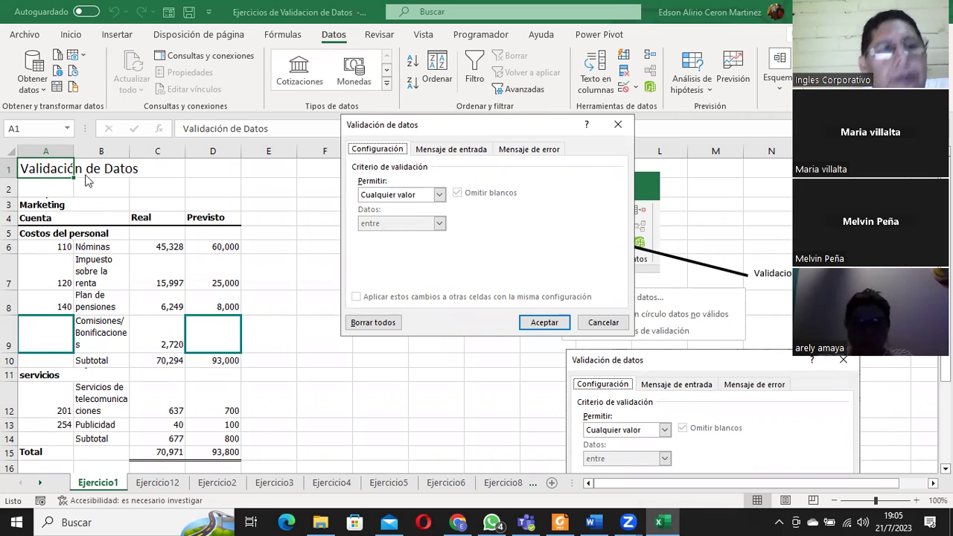
- Try a Número entero 'entre' rule, cancel the dialog unapplied, and select cell G9
click(438, 195)
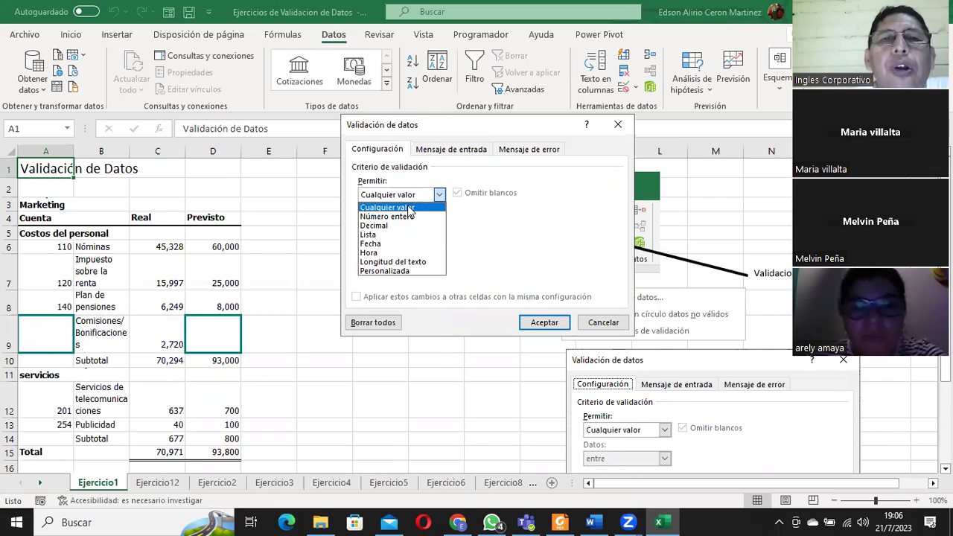
click(395, 216)
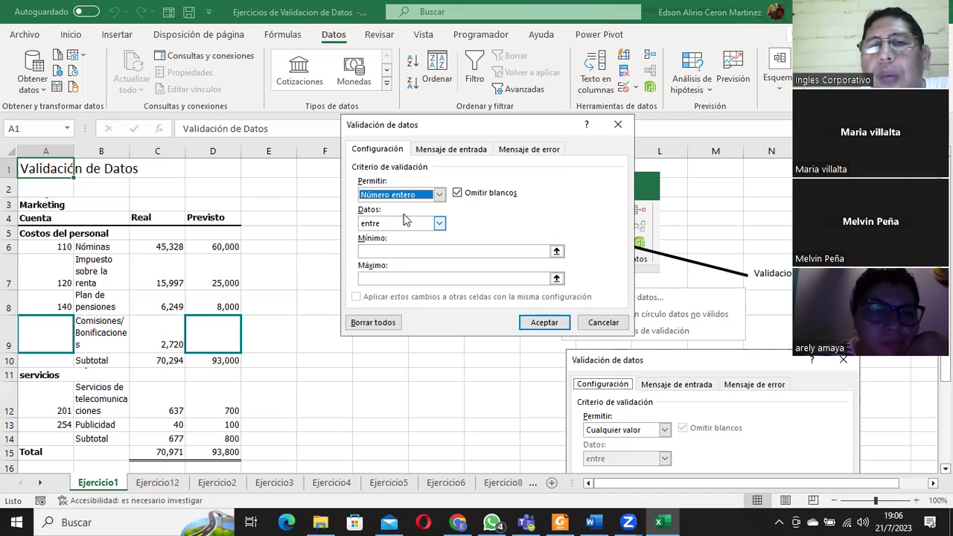
click(394, 223)
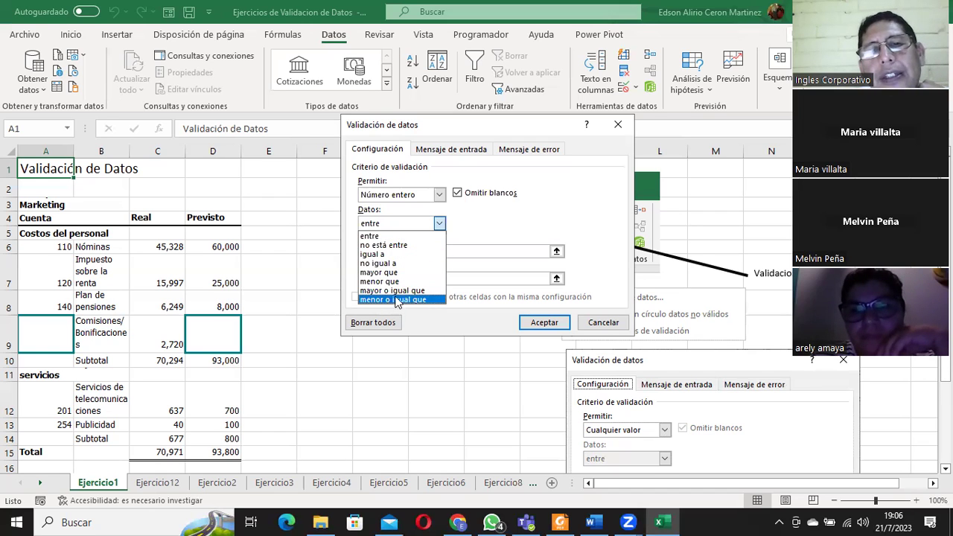
click(371, 235)
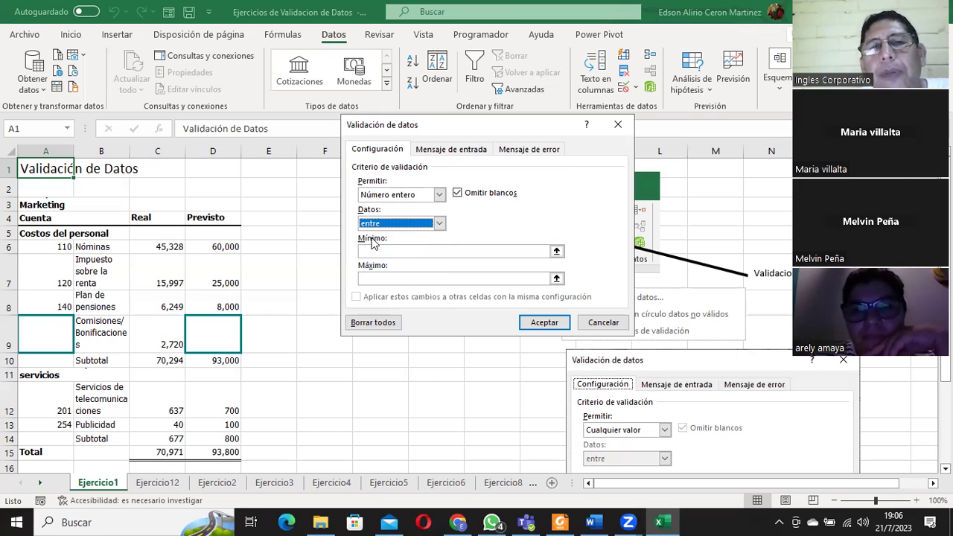
click(380, 252)
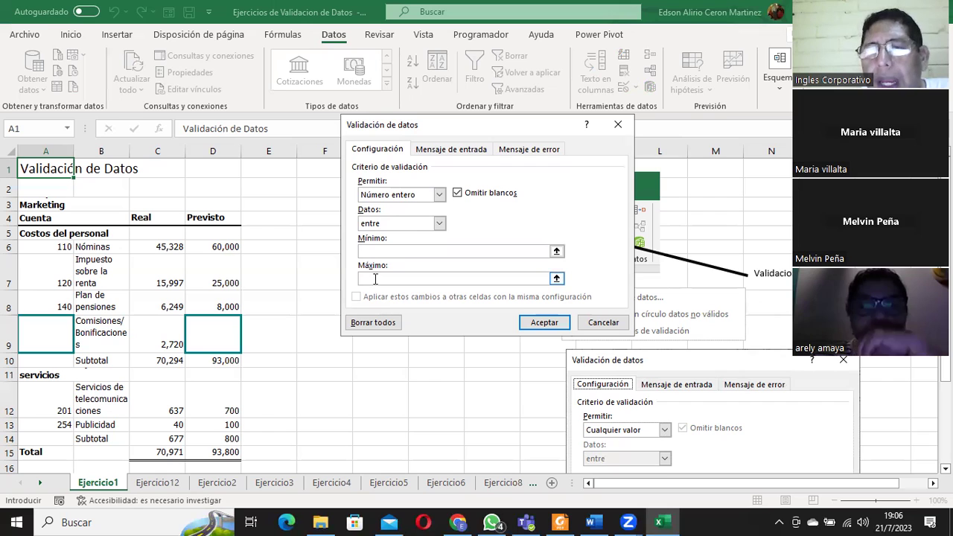
click(602, 323)
click(381, 341)
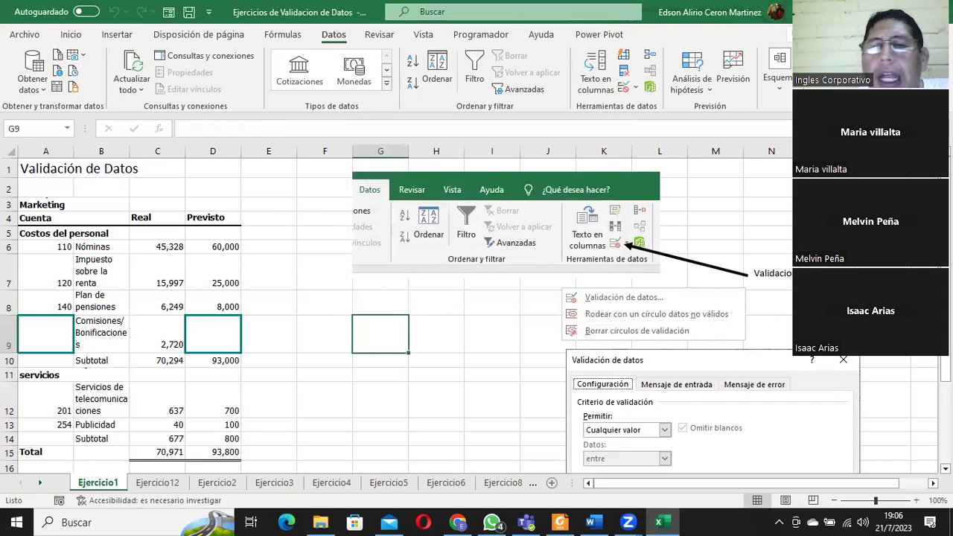
- Enter test whole numbers 1, 2, 3, 100 and 2100 in T2:T6
scroll(605, 145, right, 1)
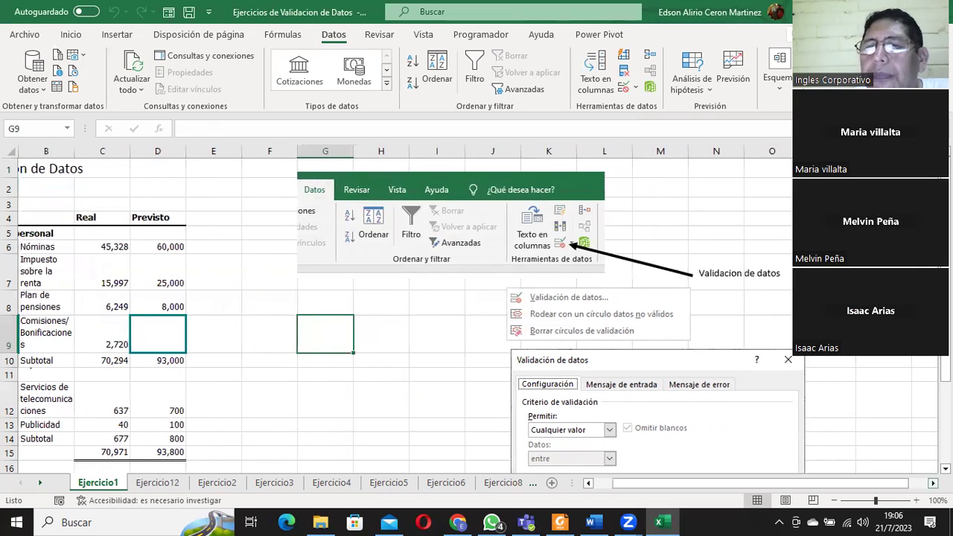
scroll(604, 145, right, 2)
scroll(604, 145, right, 3)
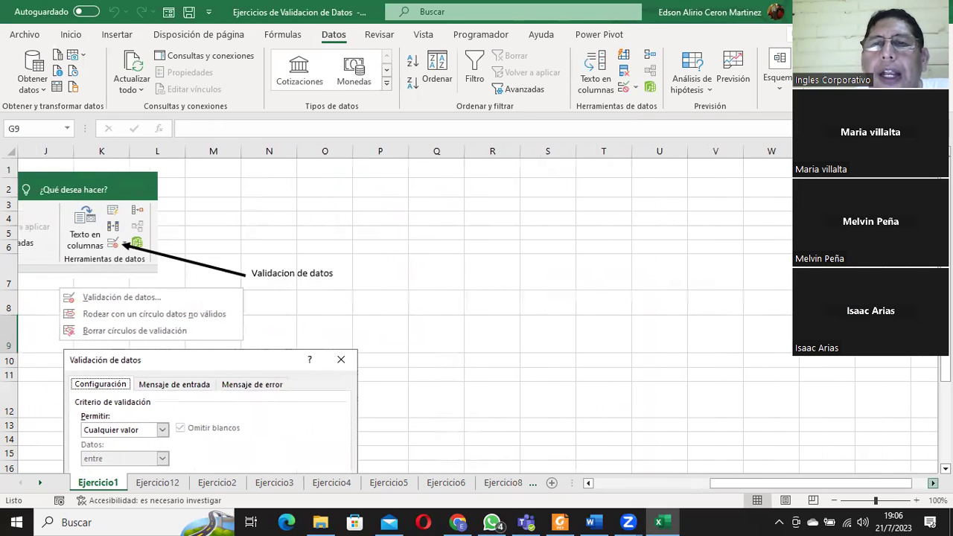
click(602, 189)
text(1)
key(Return)
text(2)
key(Return)
text(3)
key(Return)
text(100)
key(Return)
text(21)
key(Return)
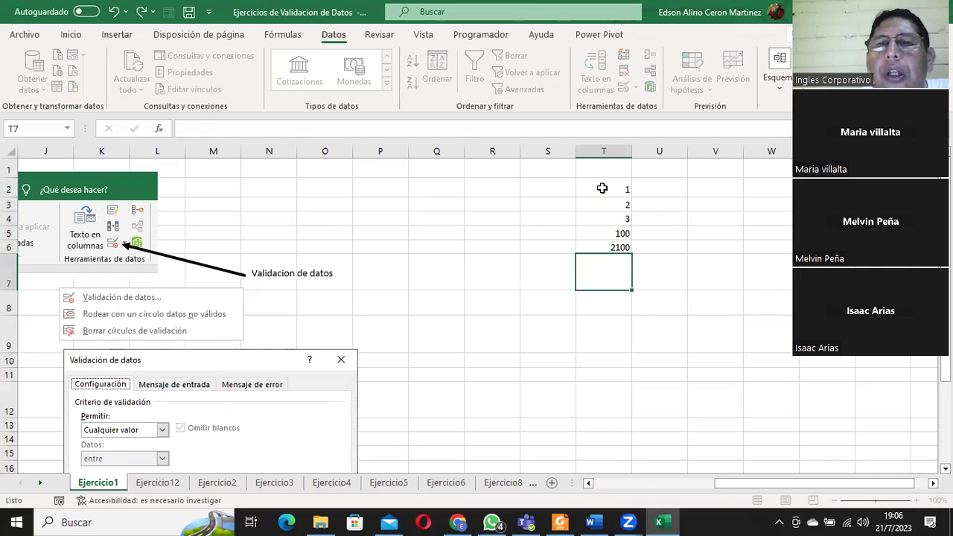
drag(601, 182, 612, 248)
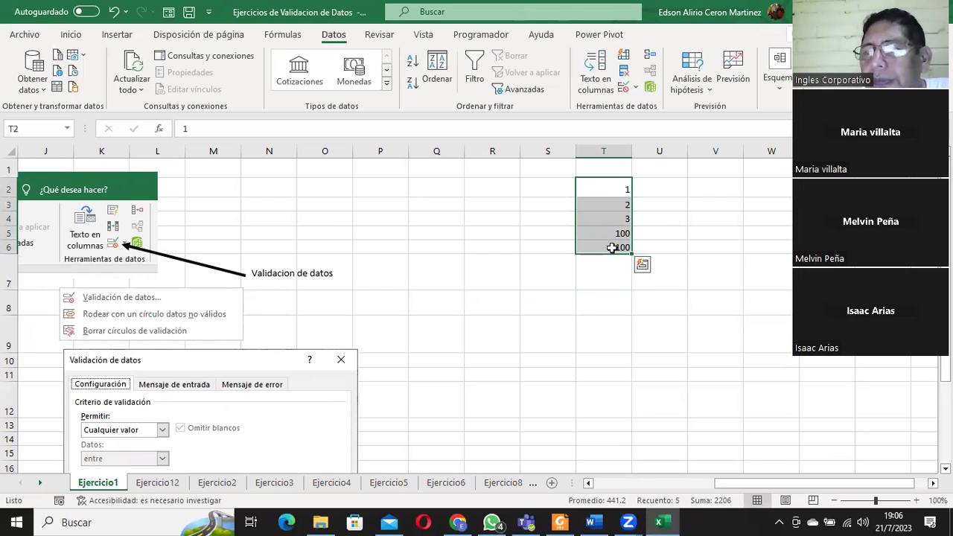
- Enter decimal test values 1.2 and 10.2 in U2:U3
click(659, 182)
text(1)
text(.2)
key(Return)
text(10.2)
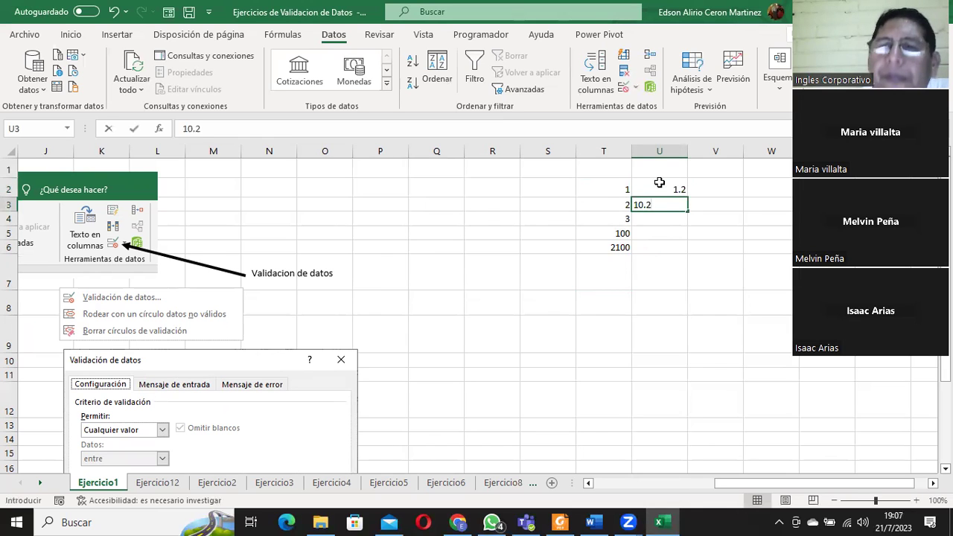
key(Return)
drag(659, 182, 665, 228)
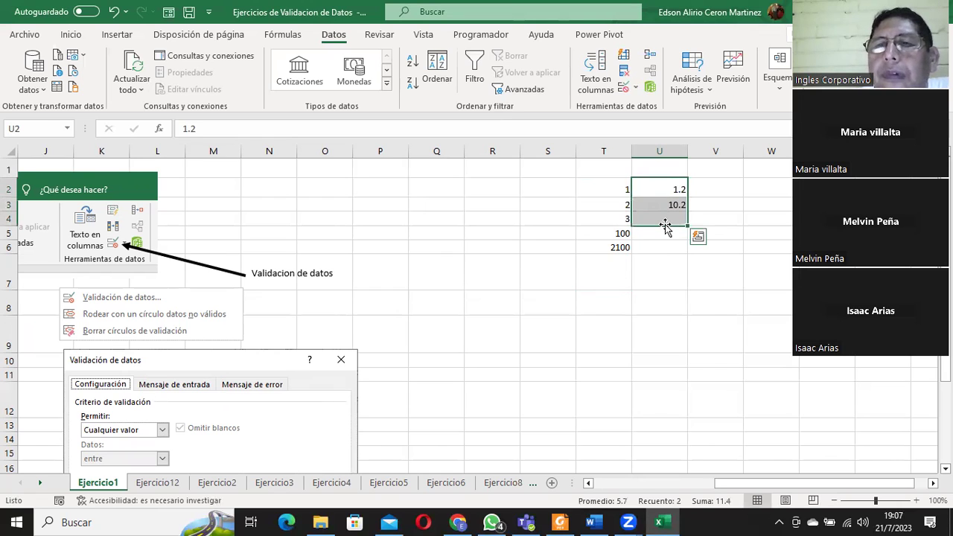
click(673, 189)
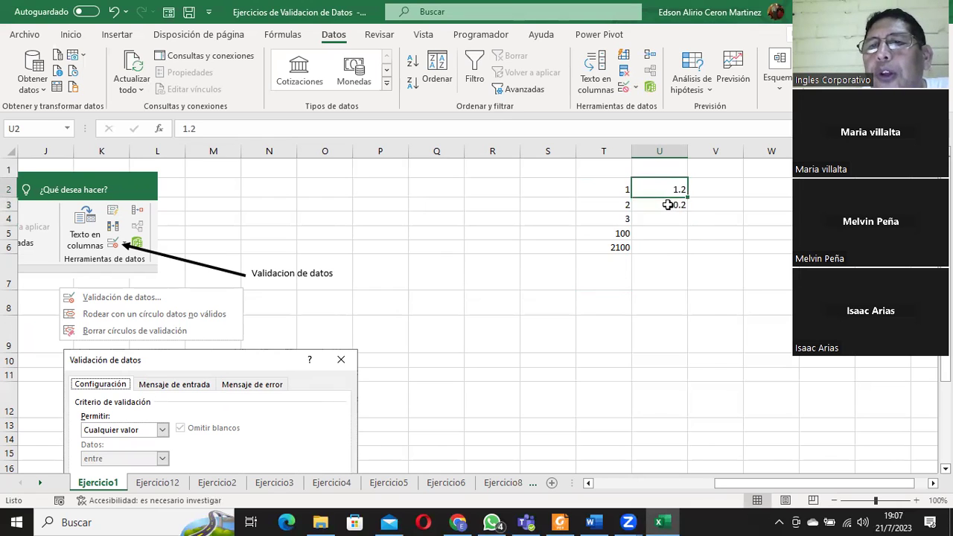
click(668, 206)
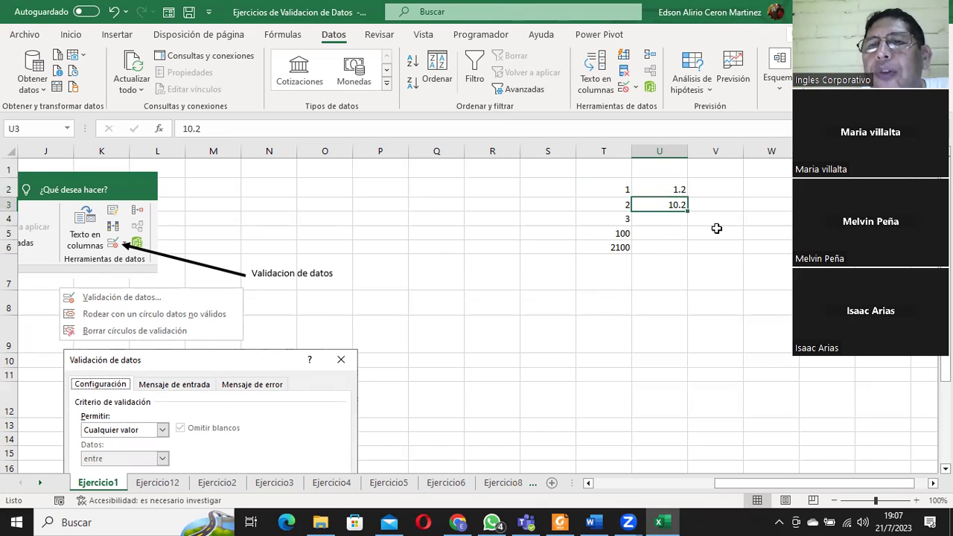
drag(668, 189, 673, 206)
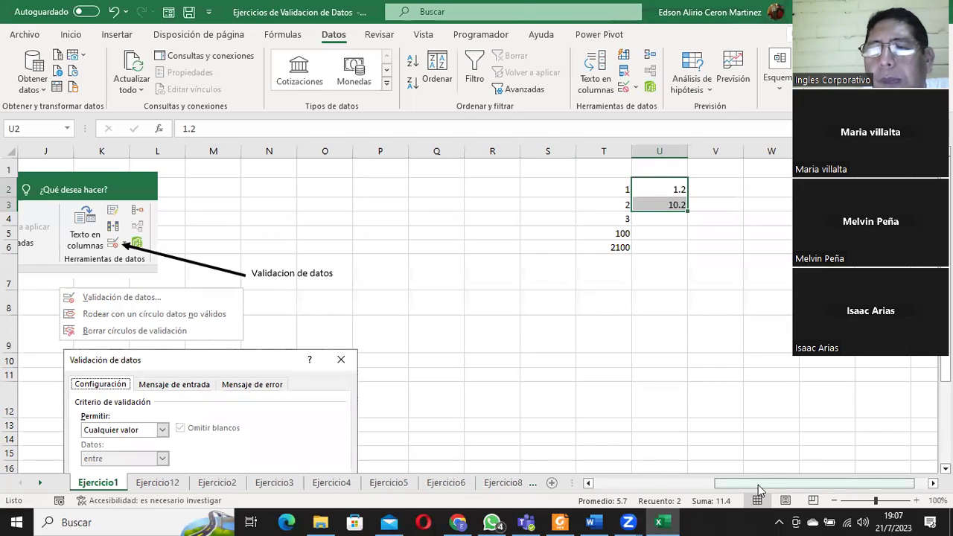
drag(758, 485, 599, 487)
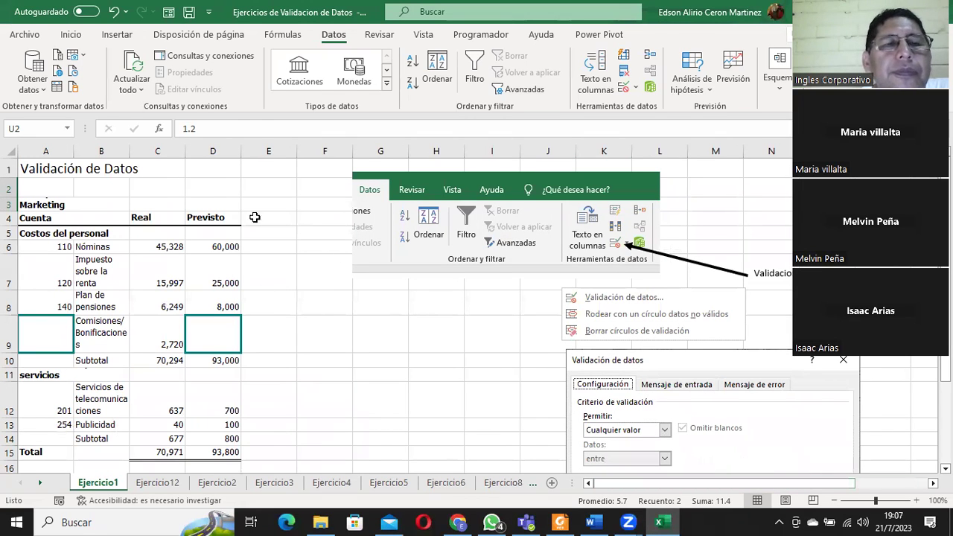
- With A1 selected, reopen Validación de datos and set Permitir to Decimal, entre
click(70, 169)
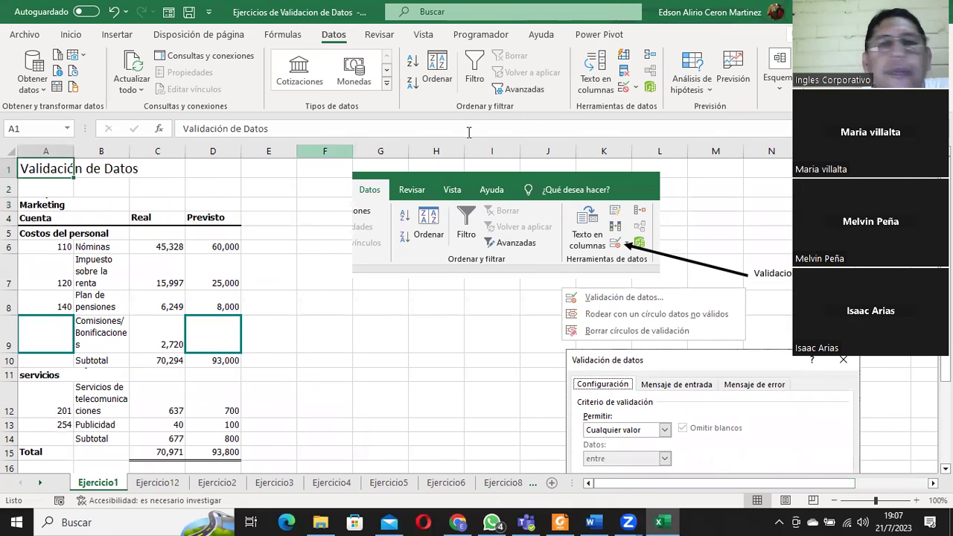
click(629, 87)
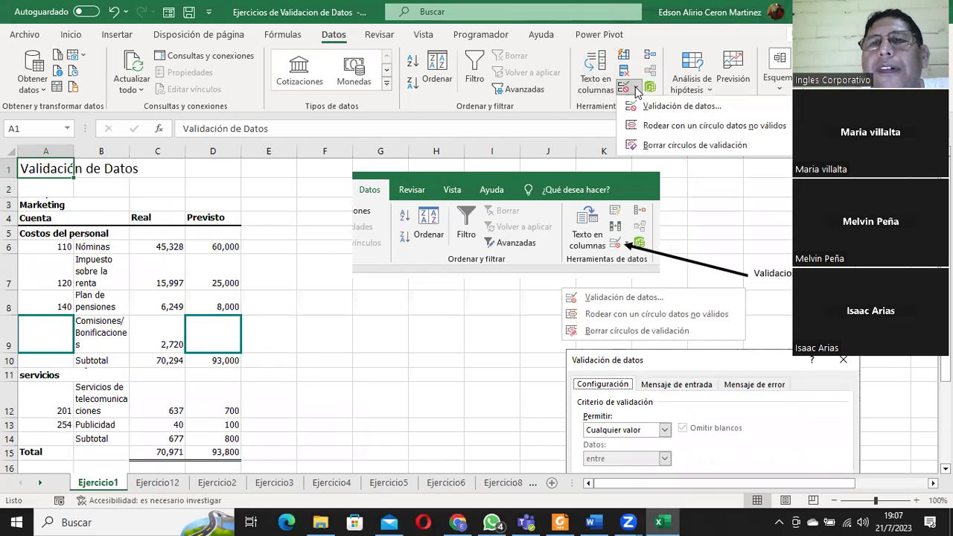
click(652, 109)
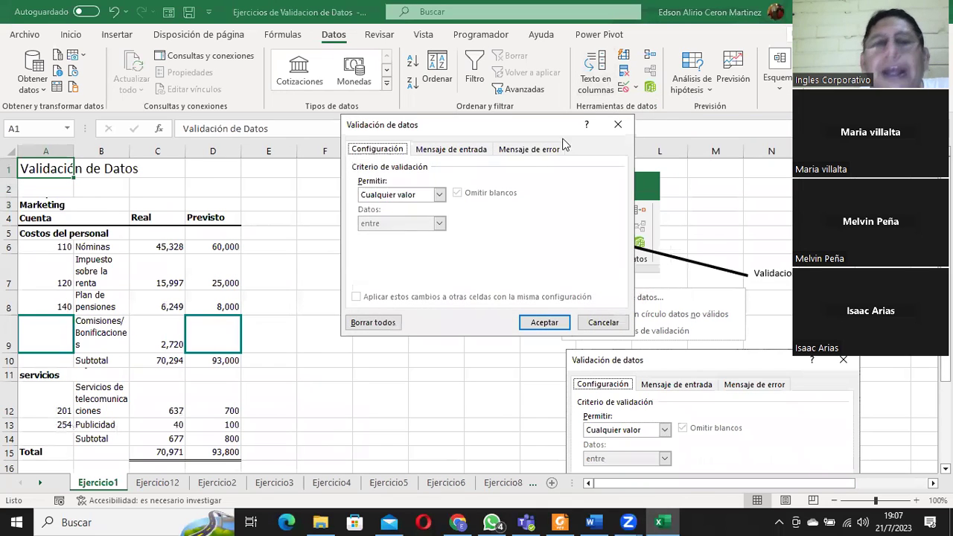
click(440, 195)
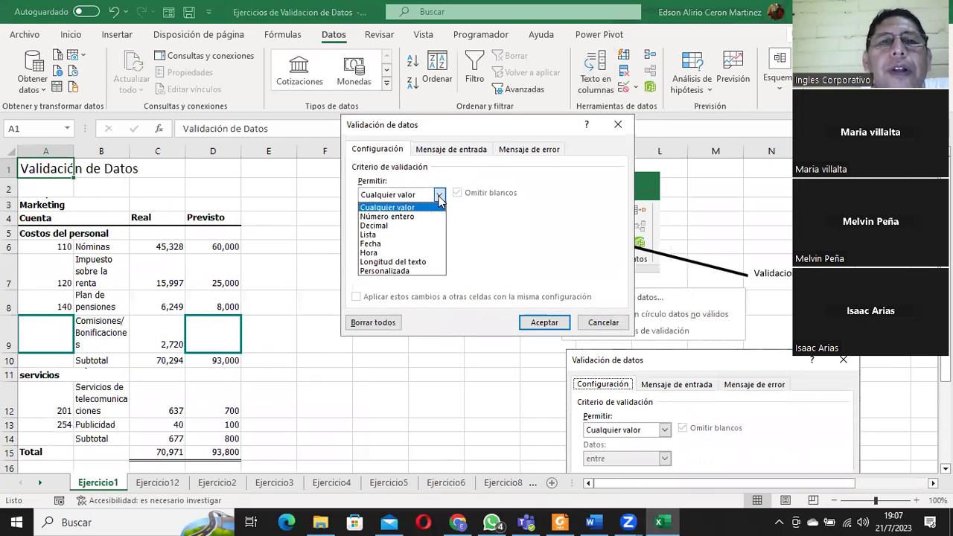
click(376, 225)
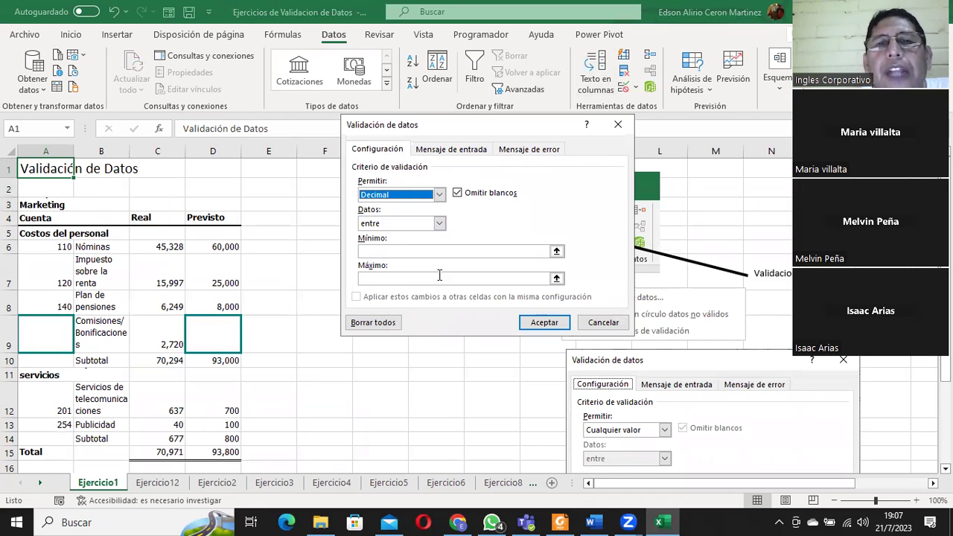
click(439, 195)
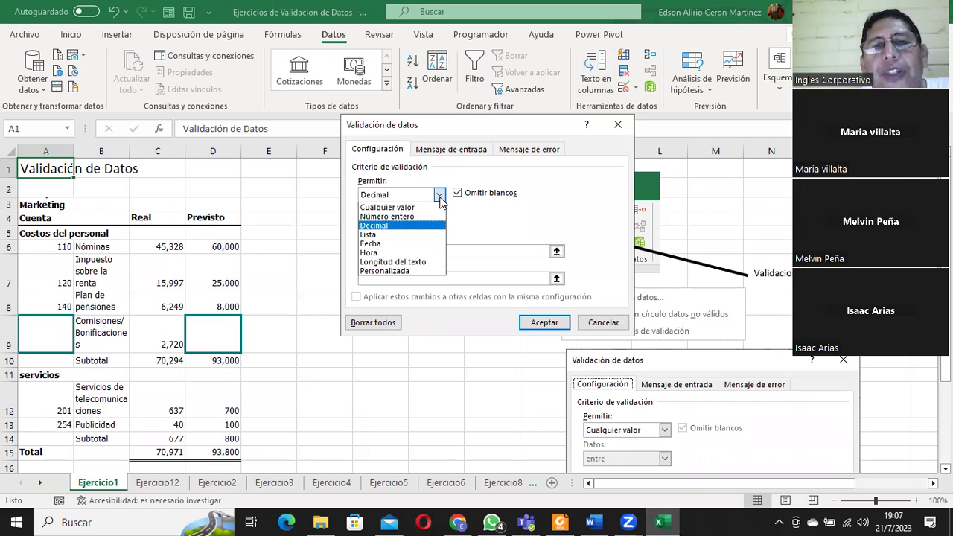
click(408, 214)
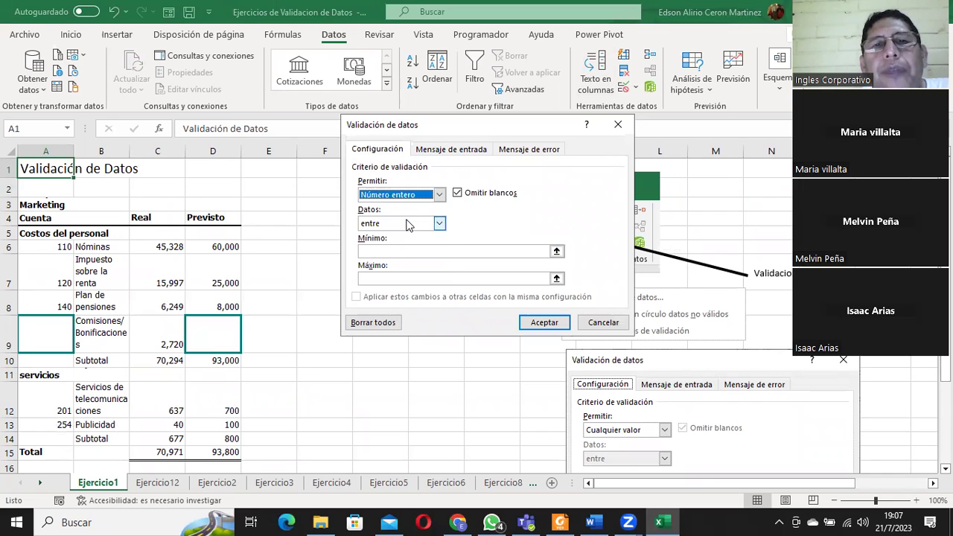
click(375, 252)
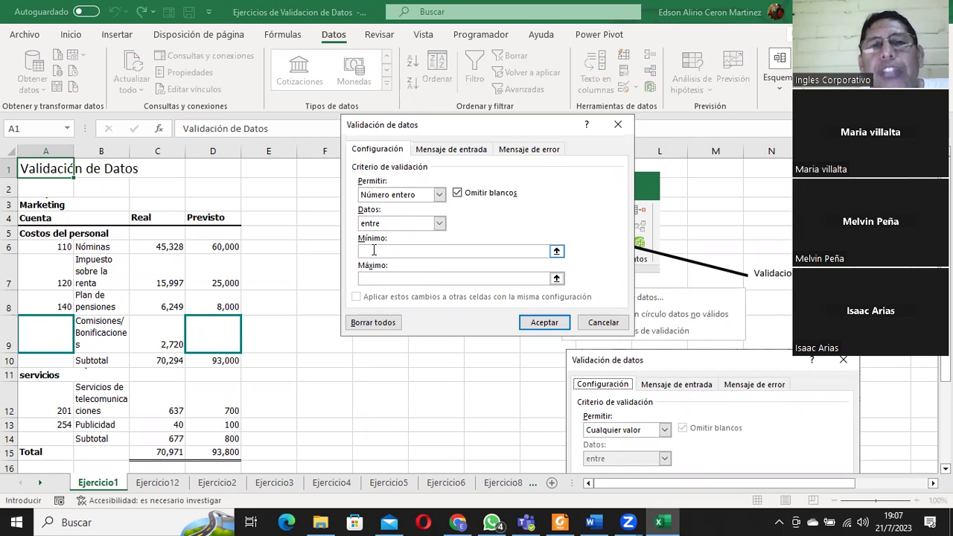
click(440, 198)
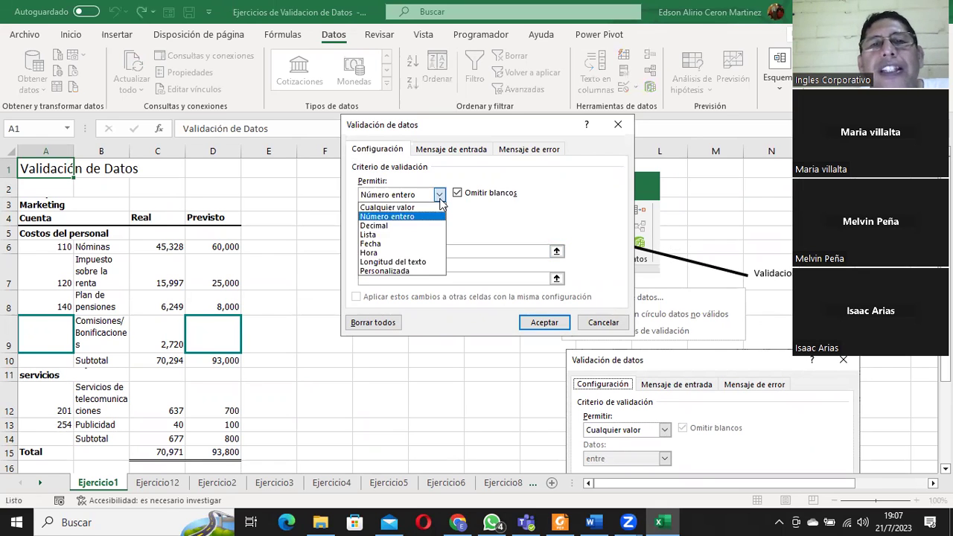
click(373, 225)
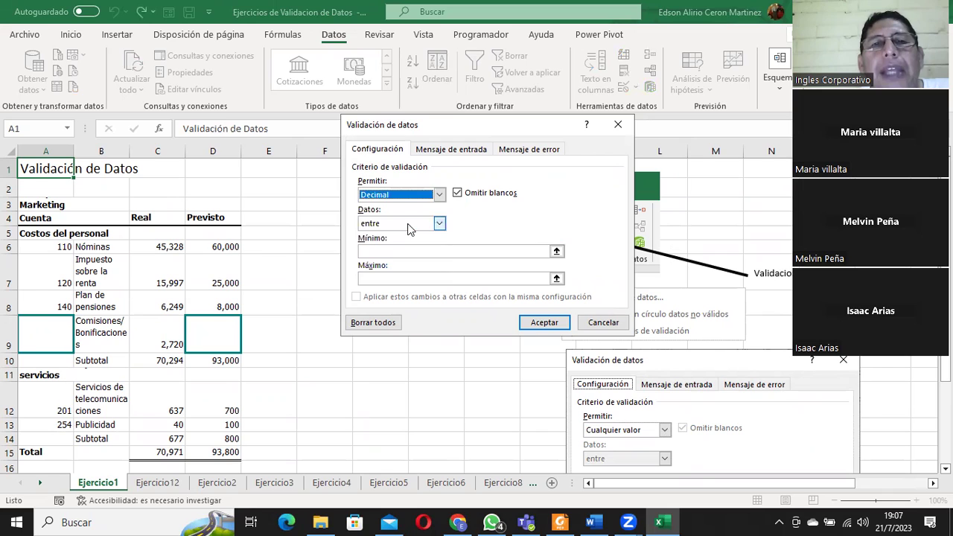
click(376, 251)
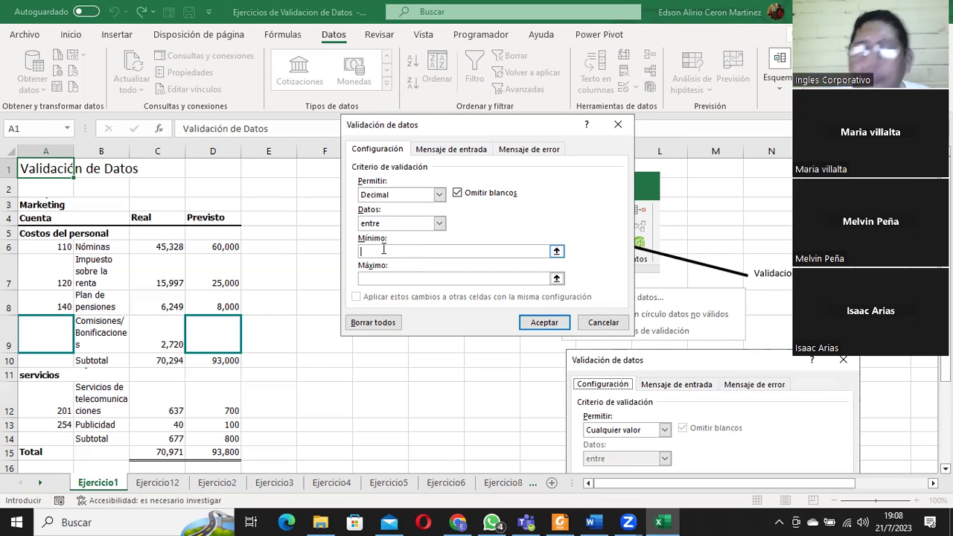
- Enter 1.01 in the Mínimo box and 99.99 in the Máximo box
click(383, 249)
text(1.01)
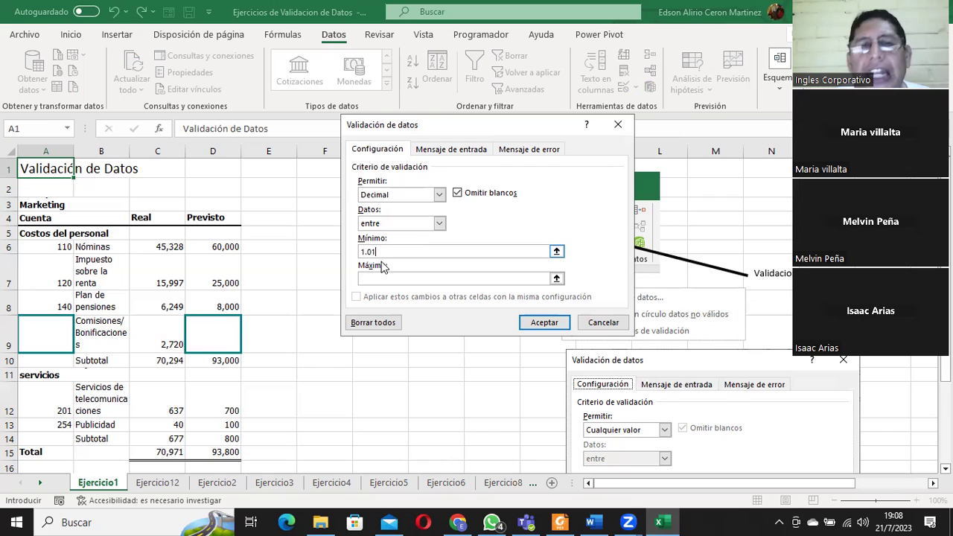
click(381, 277)
text(99.99)
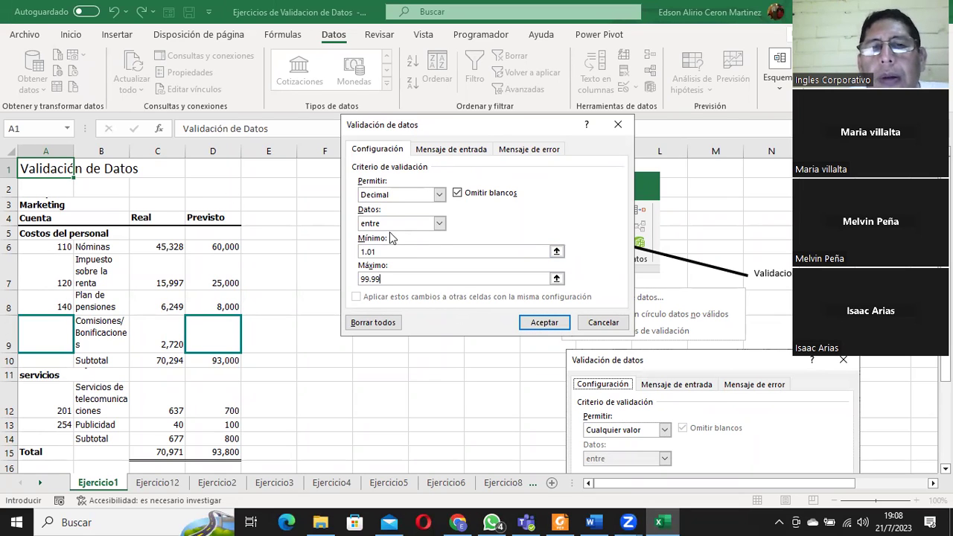
- Confirm the Decimal 1.01–99.99 rule on A1 with Aceptar
click(544, 322)
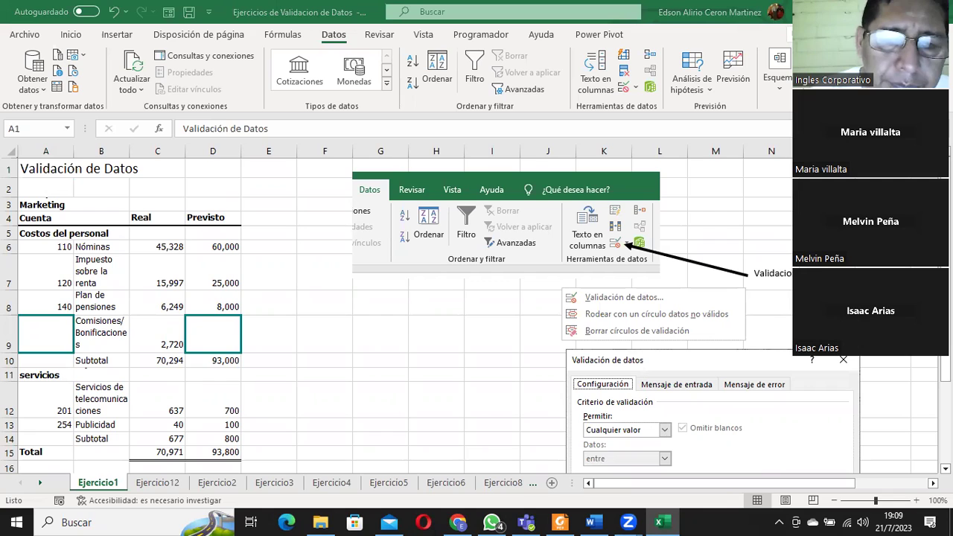
key(XF86AudioRaiseVolume)
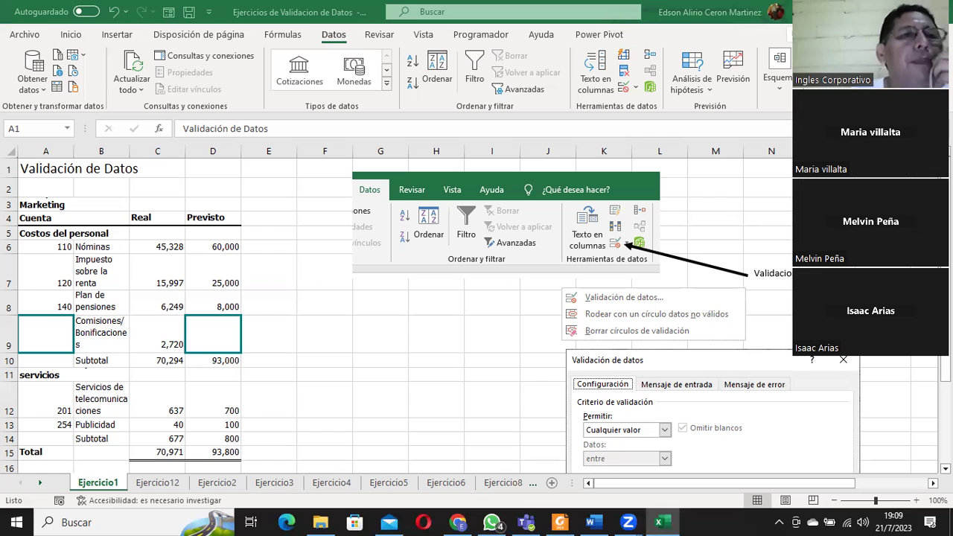
- Test A1 with 1.00, cancelling its rejection, then enter the accepted 1.01
click(41, 169)
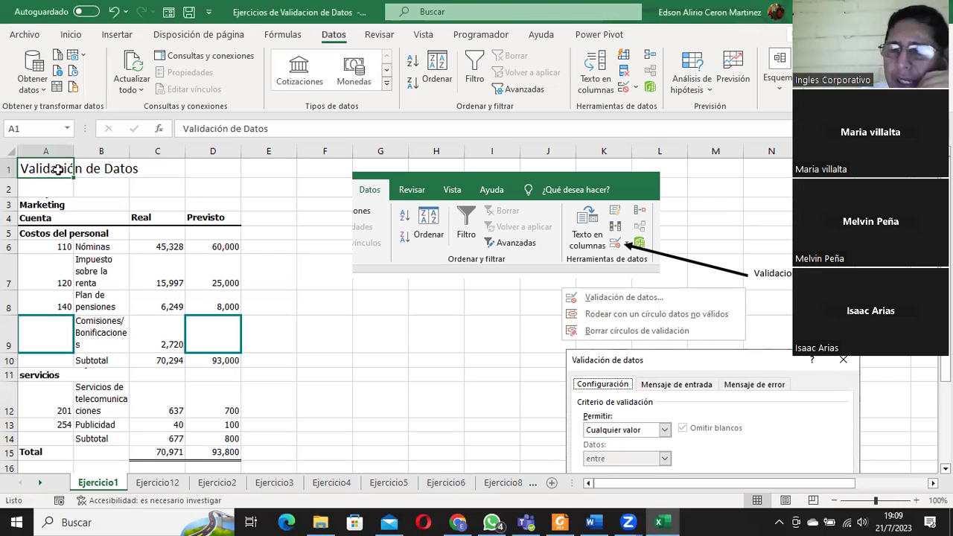
text(1)
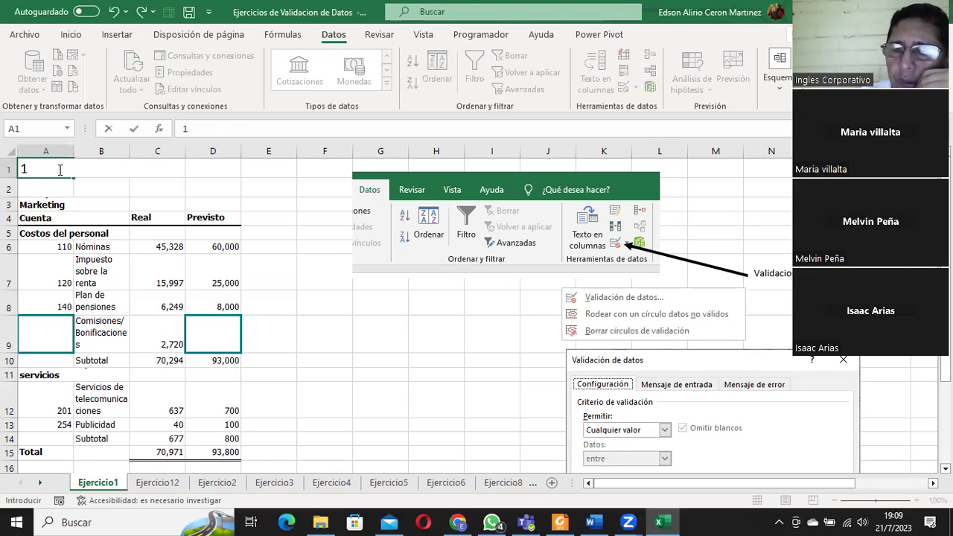
text(.00)
key(Return)
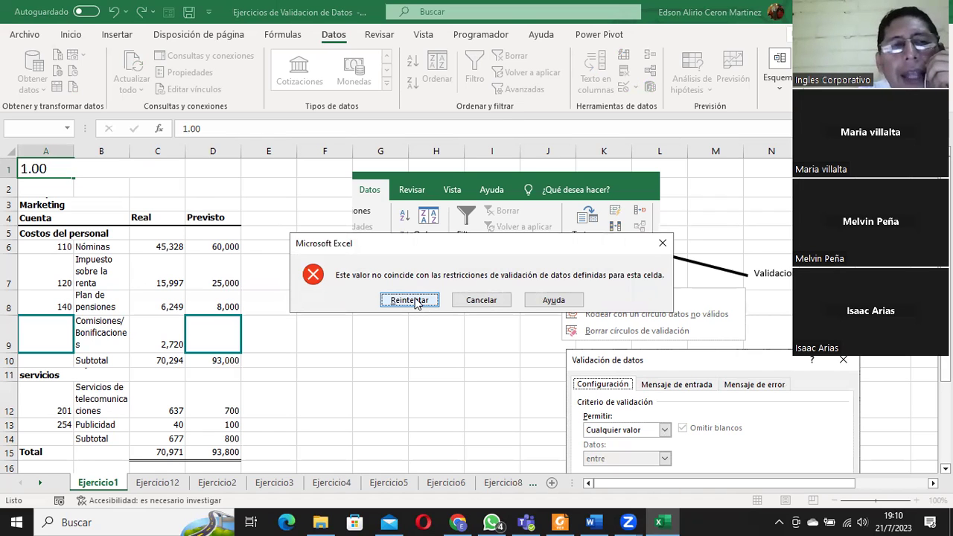
click(494, 300)
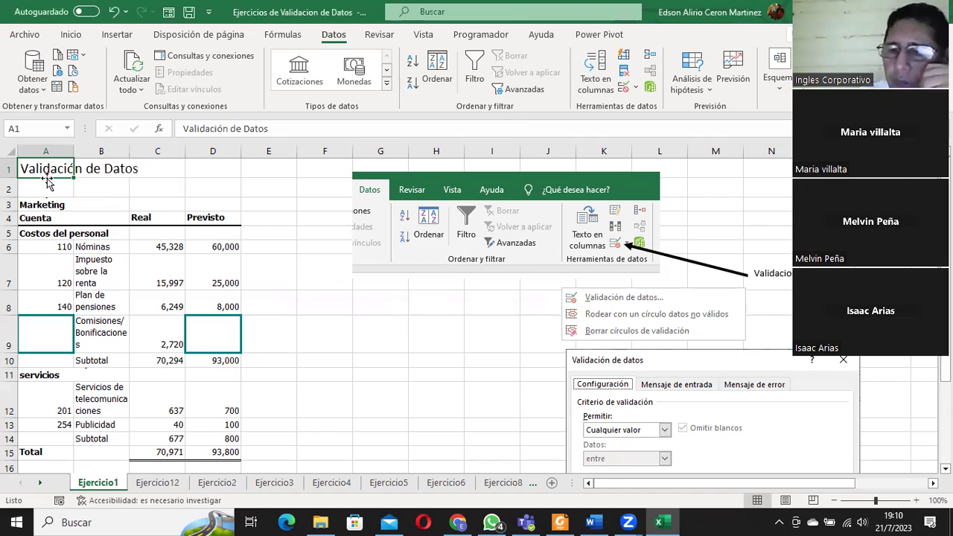
text(1.01)
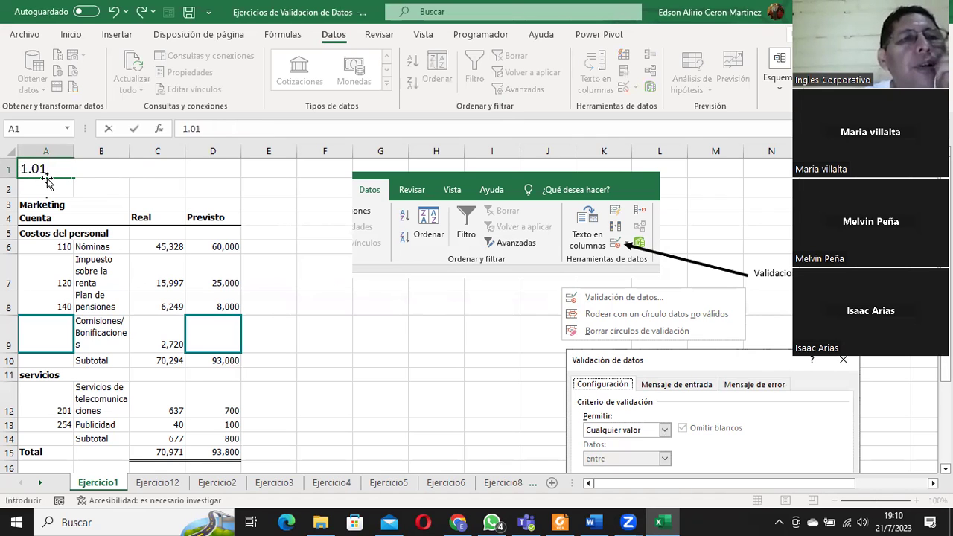
key(Return)
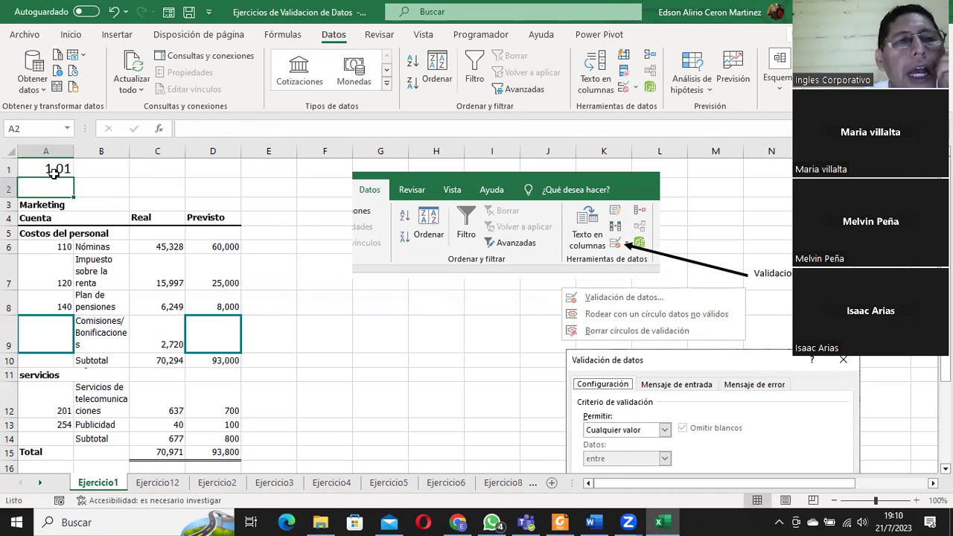
- Enter 99 and then 99.99 in A1, both accepted
click(46, 170)
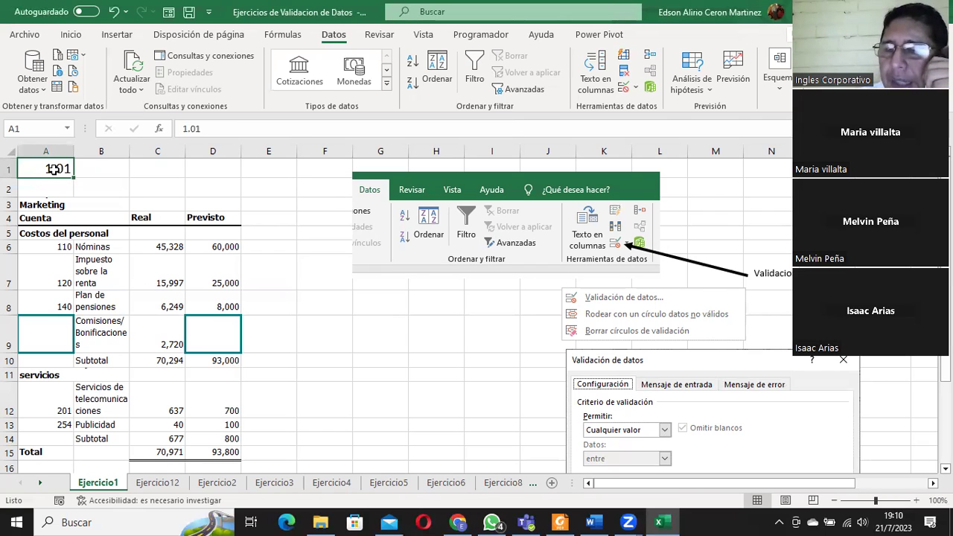
text(99)
key(Return)
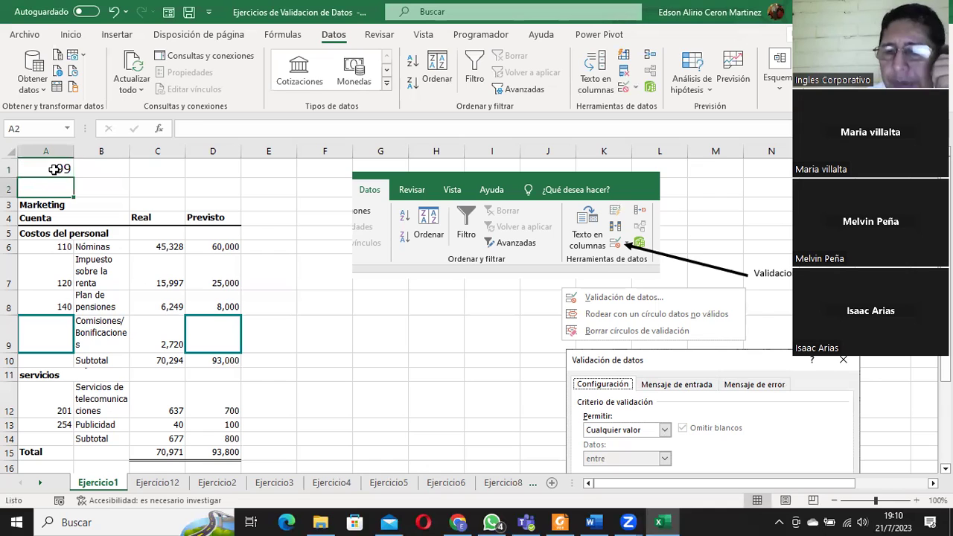
click(54, 170)
double_click(54, 169)
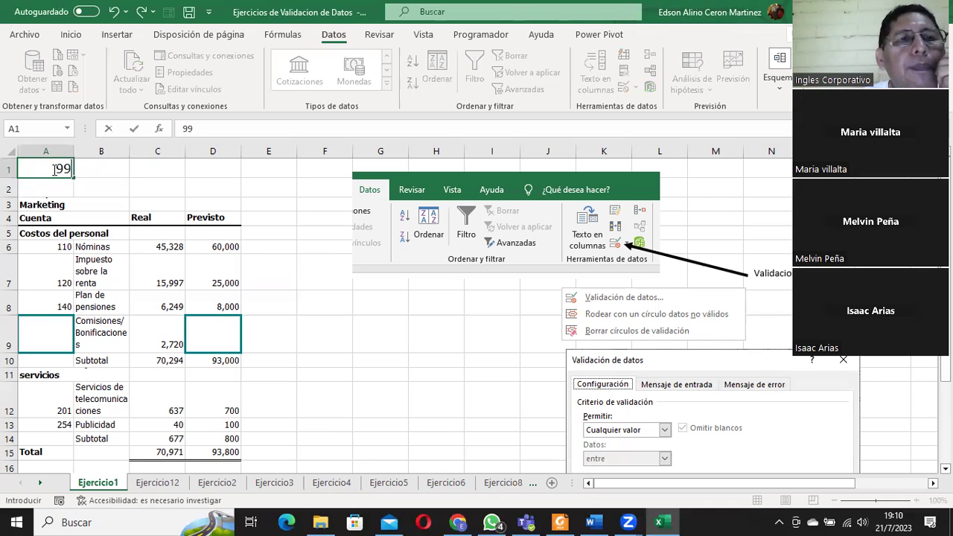
text(.)
text(99)
key(Return)
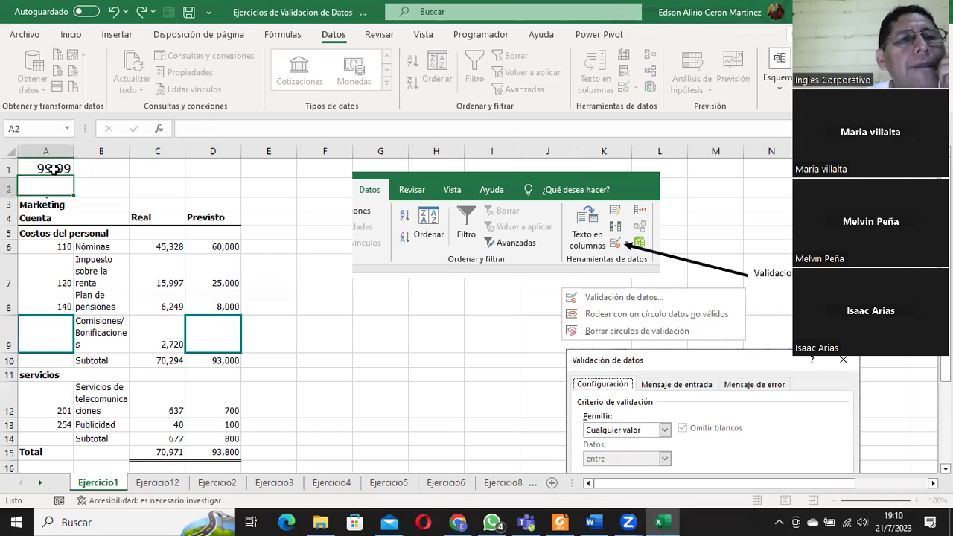
- Enter 100 in A1, cancel its rejection, and undo to restore the title
click(54, 169)
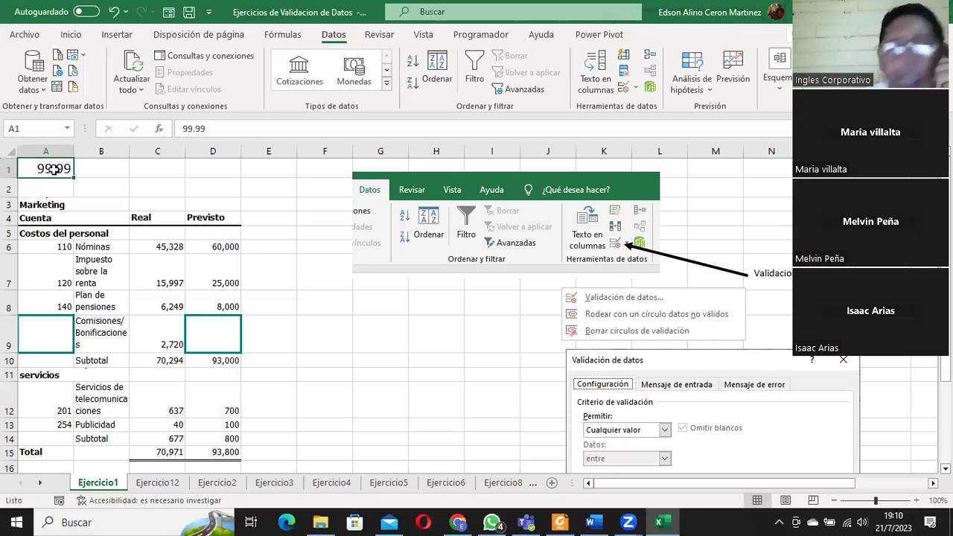
text(100)
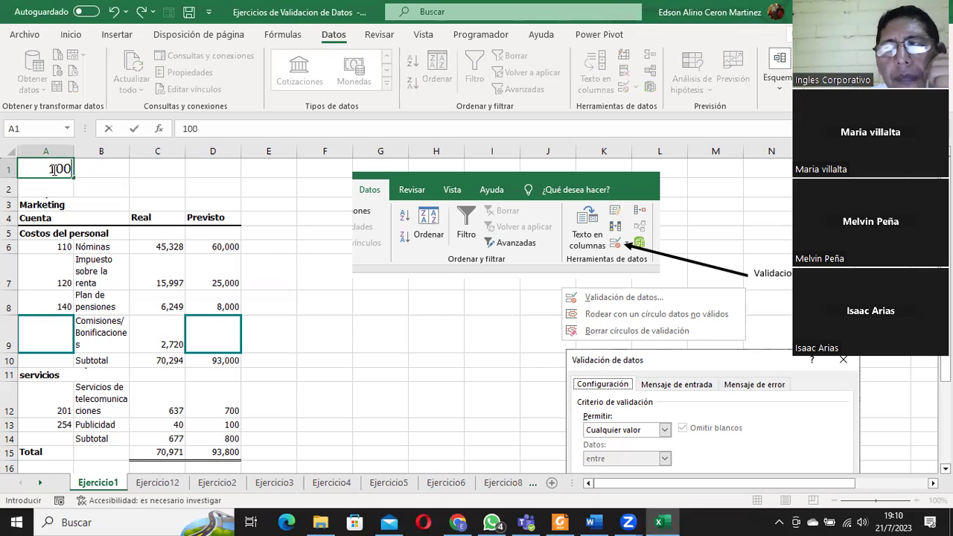
key(Return)
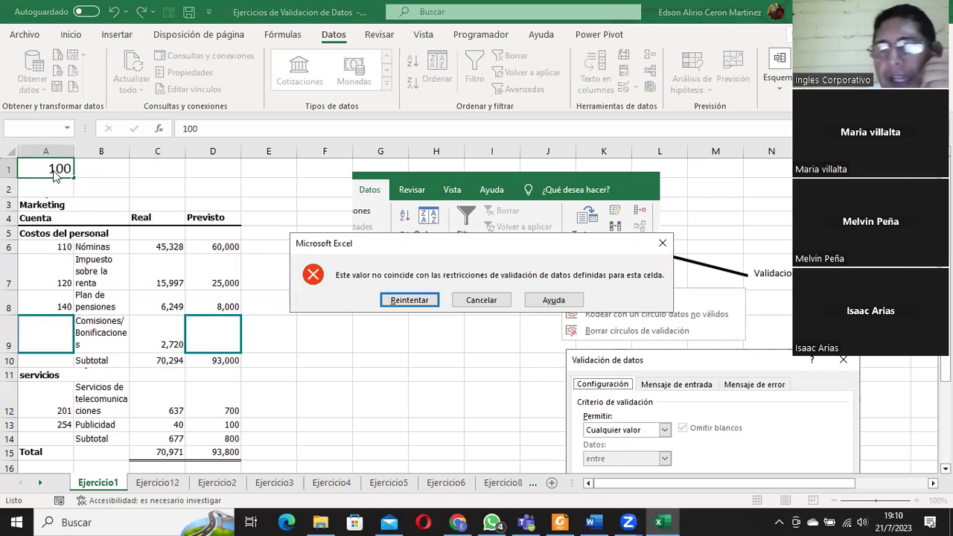
click(495, 301)
key(ctrl+z)
key(ctrl+z)
key(ctrl+z)
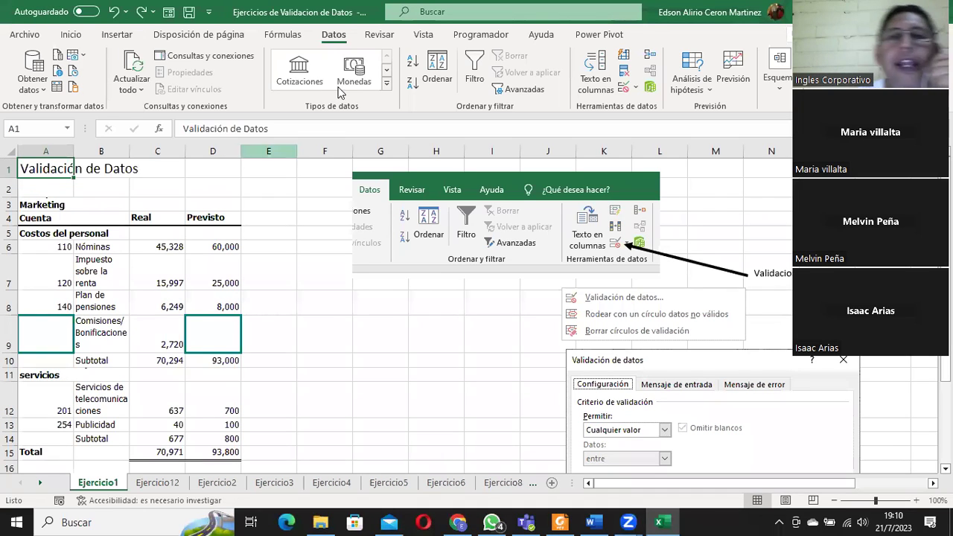
- Clear A1's validation with Borrar todos, confirm with Aceptar, and select N1
click(781, 164)
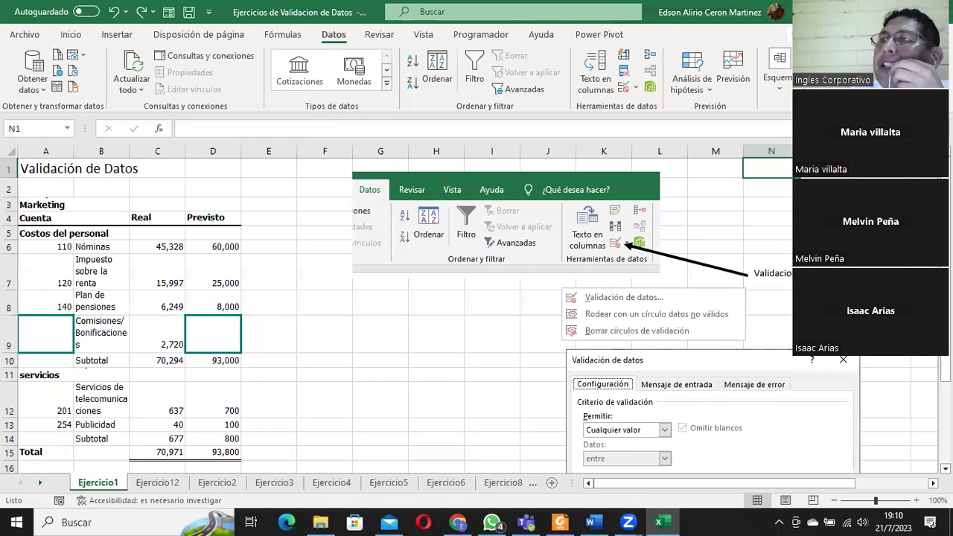
click(636, 88)
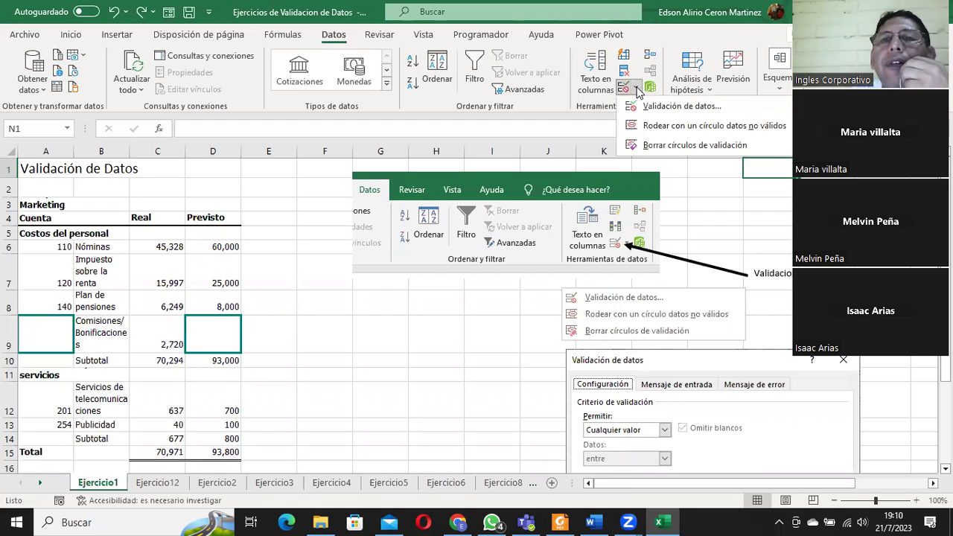
click(44, 170)
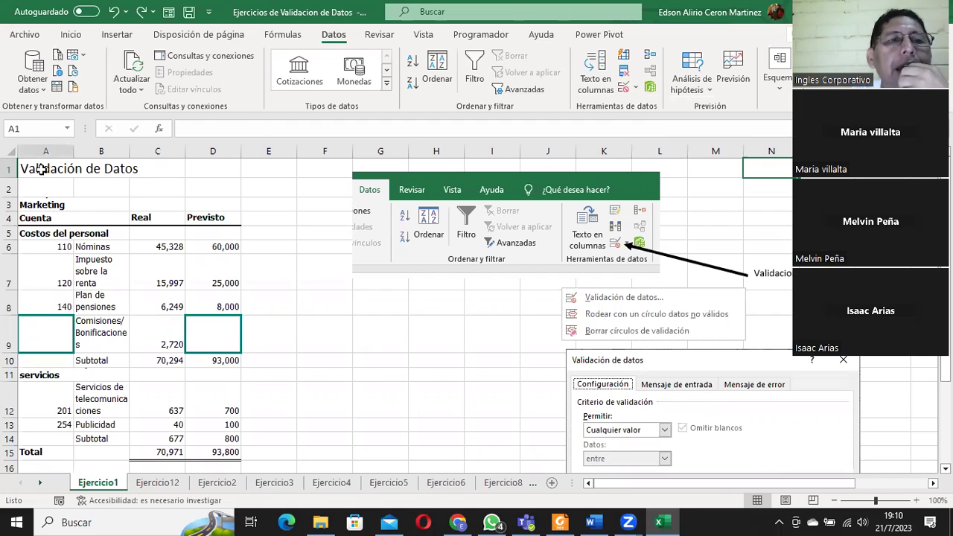
click(637, 87)
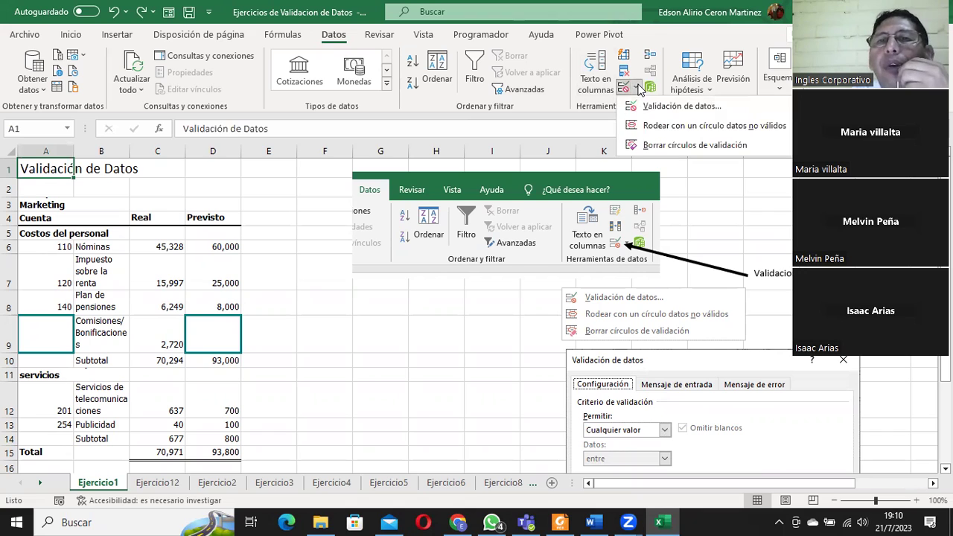
click(670, 106)
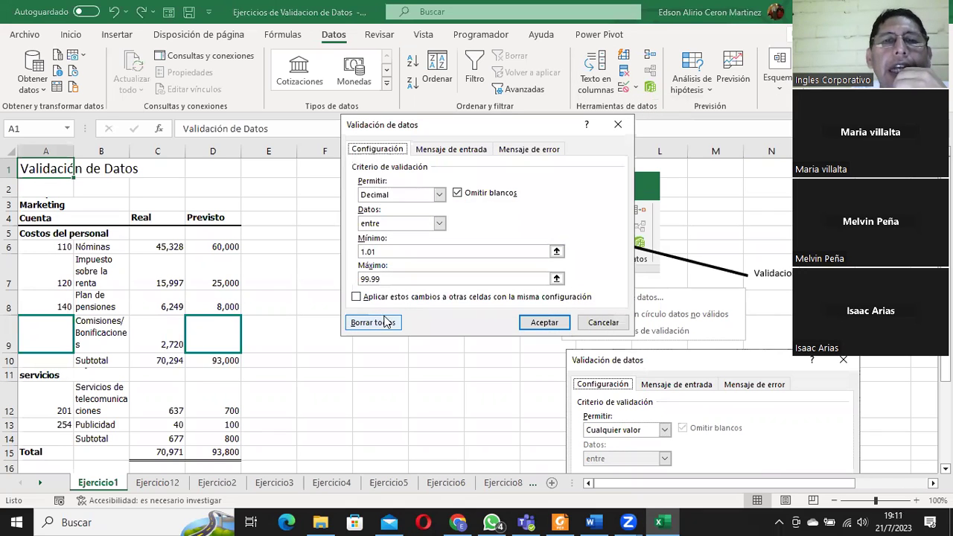
click(386, 321)
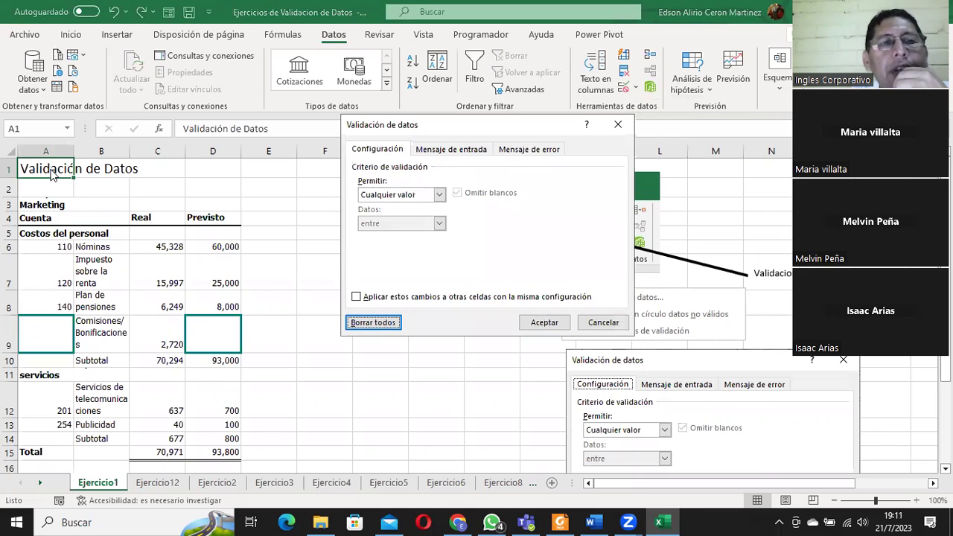
click(542, 324)
click(758, 167)
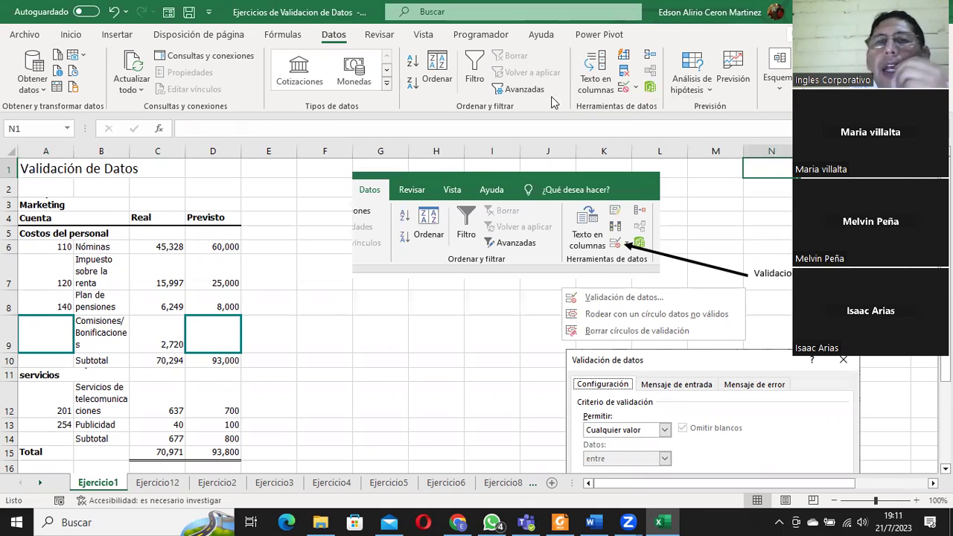
- Give N1 a Número entero rule between 0 and 100 and apply it
click(637, 89)
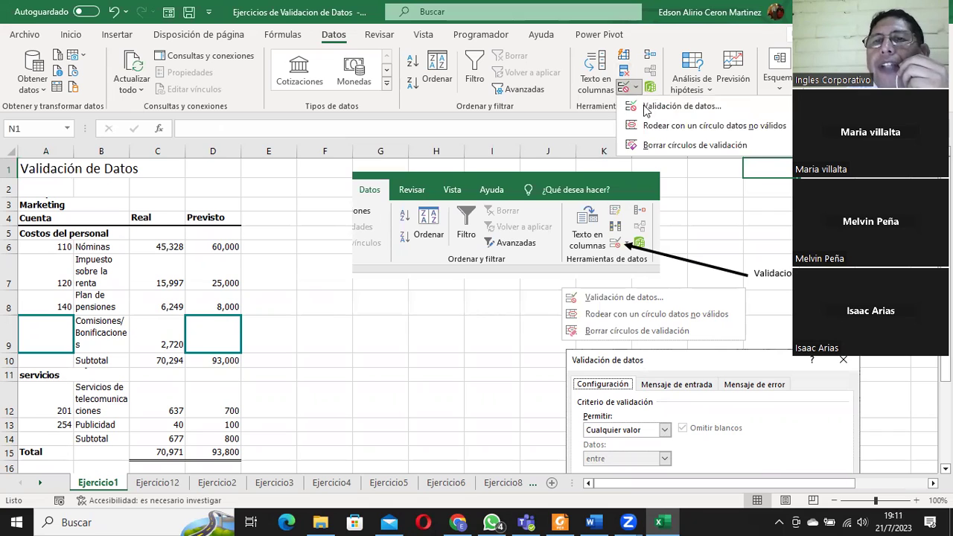
click(673, 106)
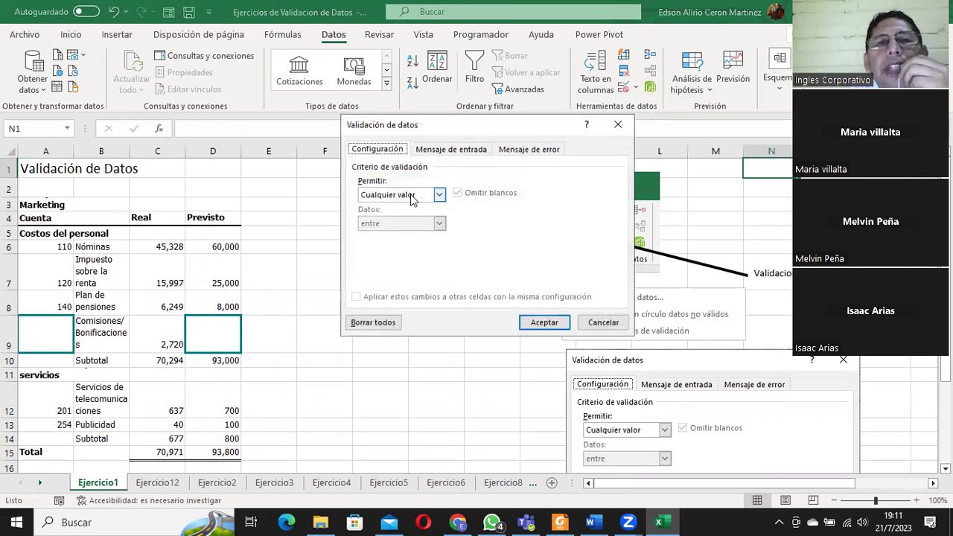
click(438, 194)
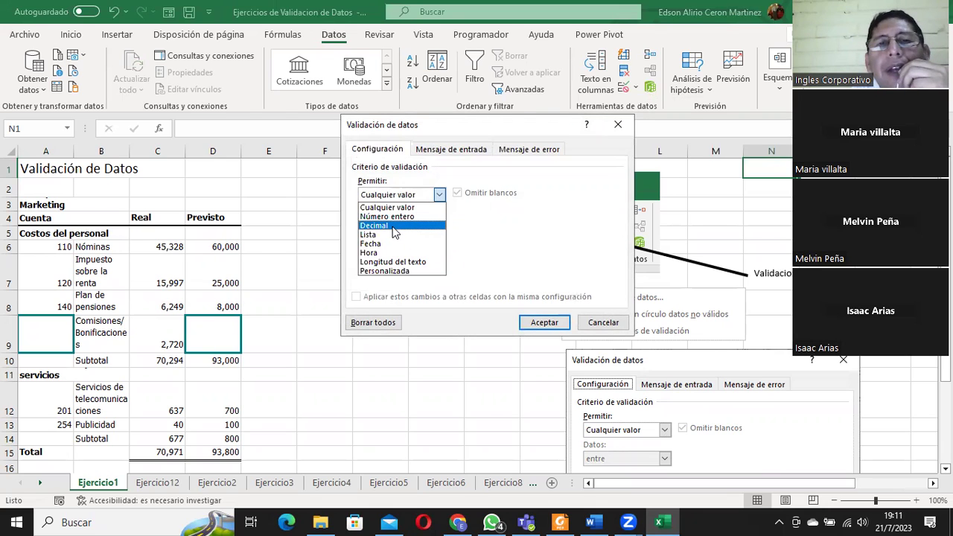
click(392, 218)
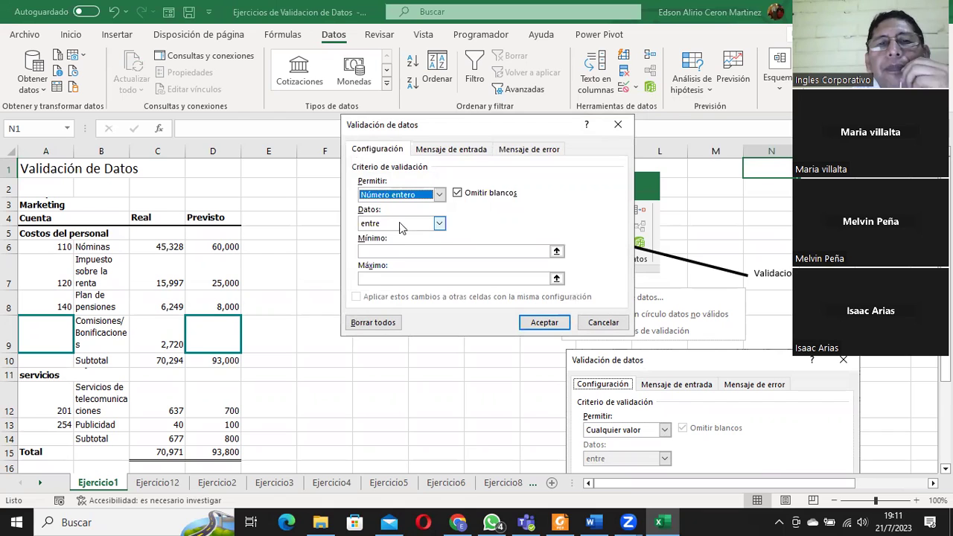
click(383, 251)
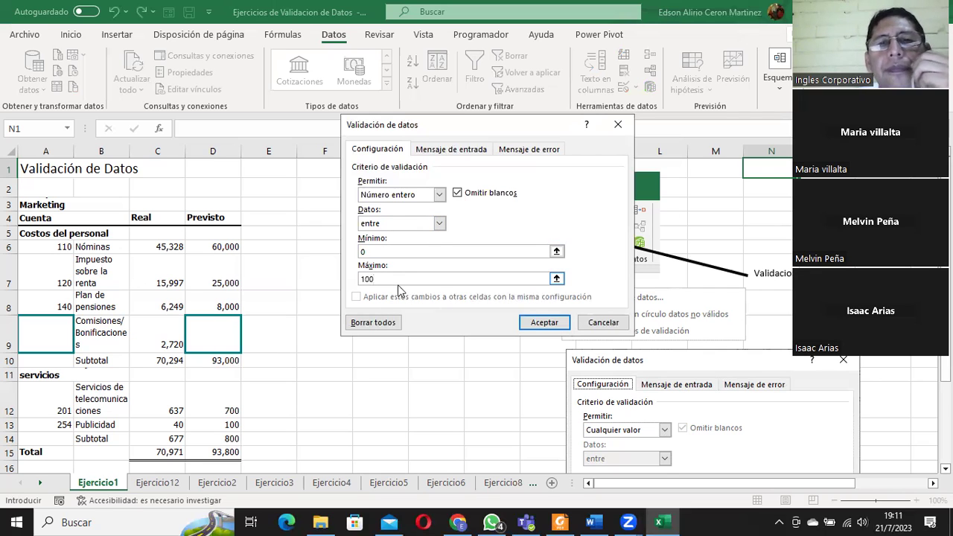
click(543, 323)
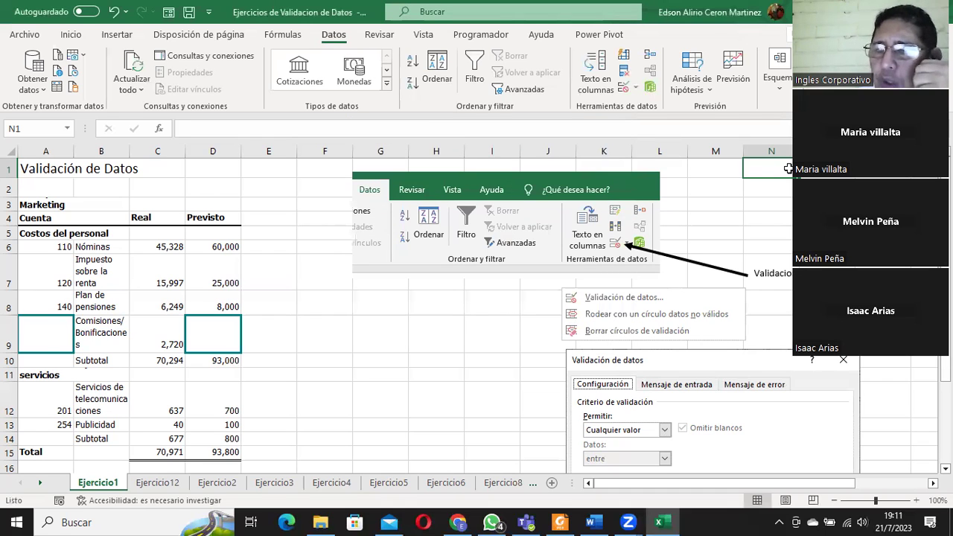
- Test N1 with -1, cancelling its rejection, then enter the accepted 50
text(-1)
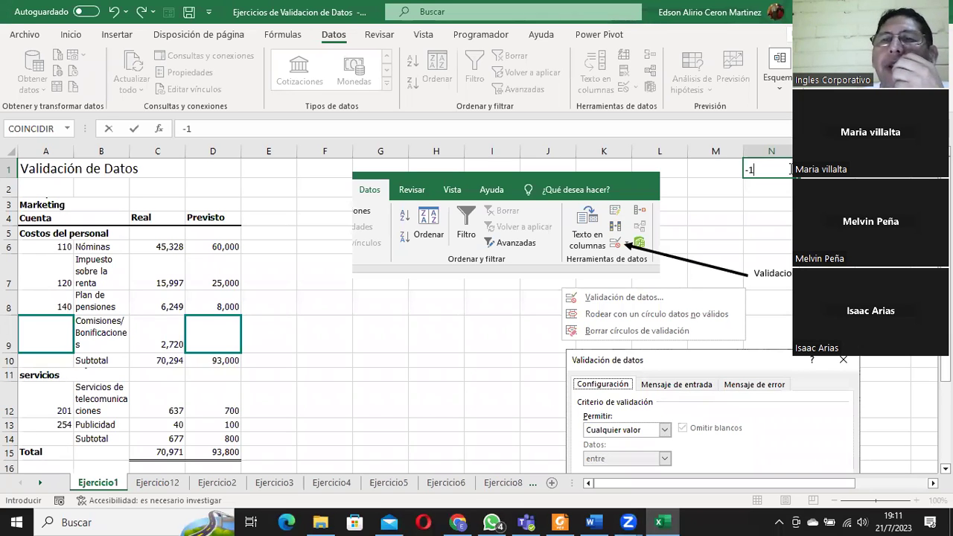
key(Return)
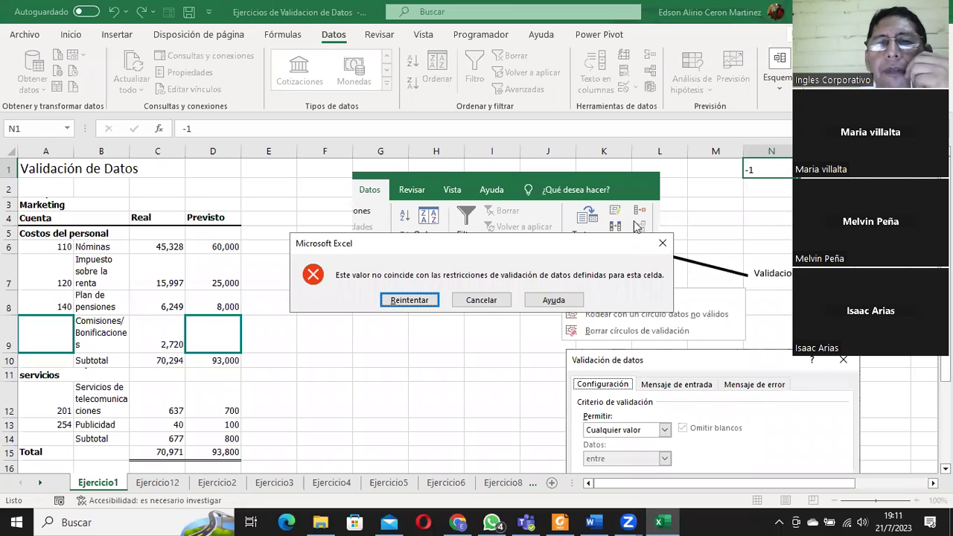
click(481, 300)
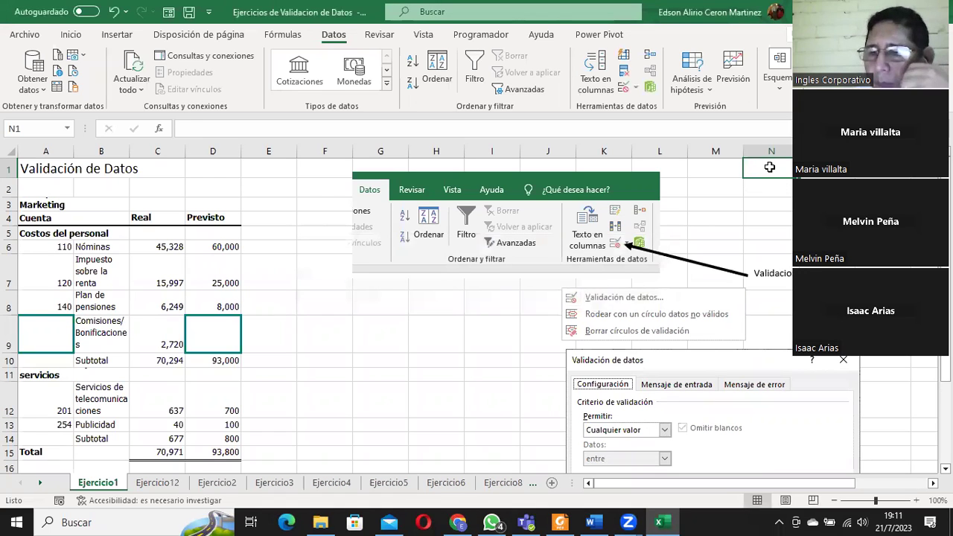
text(50)
key(Return)
click(769, 168)
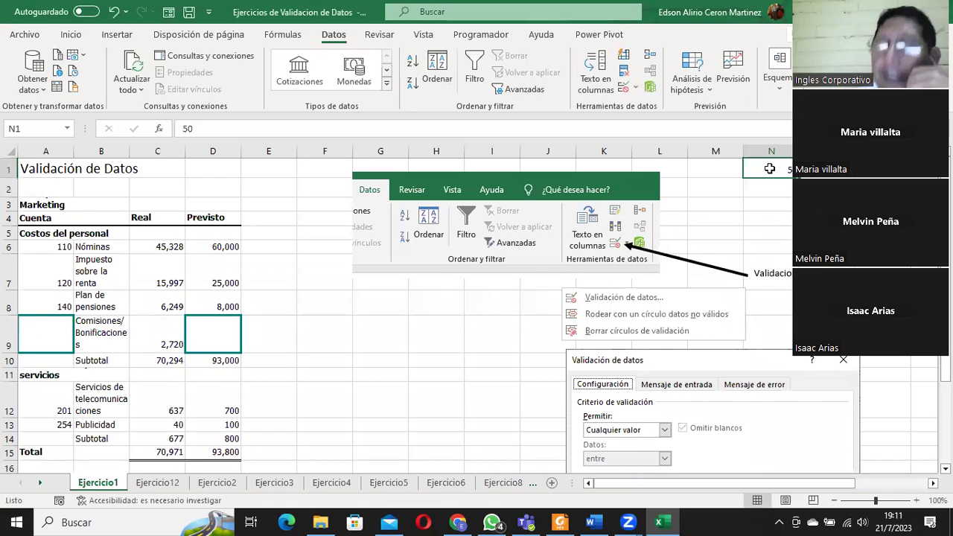
- Enter 70 and 90 in N1, then try 101 and cancel its rejection
text(70)
click(775, 169)
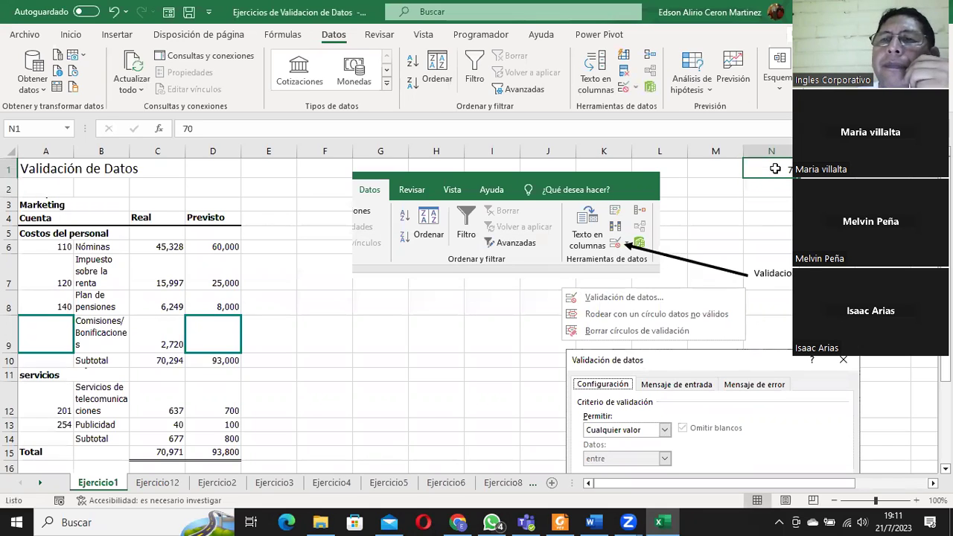
text(50)
key(Return)
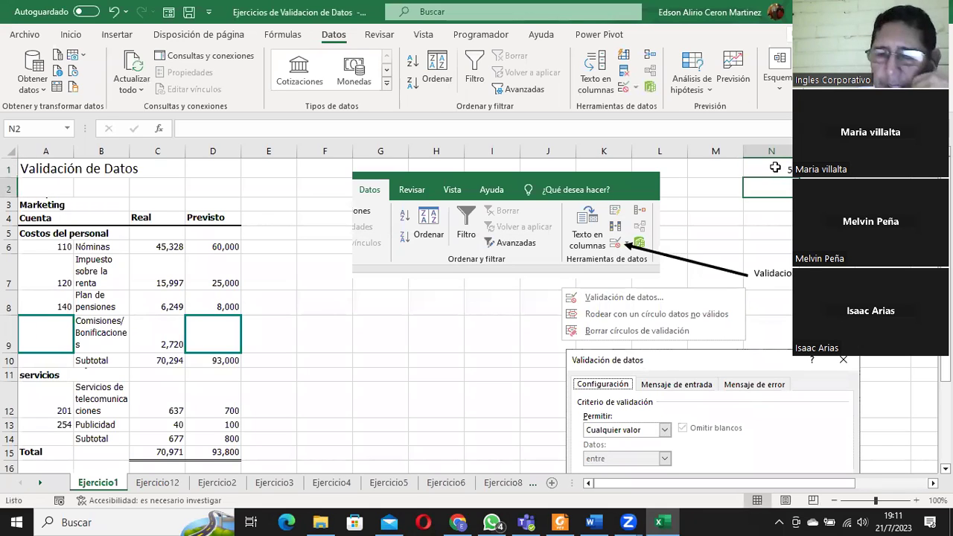
click(775, 168)
text(90)
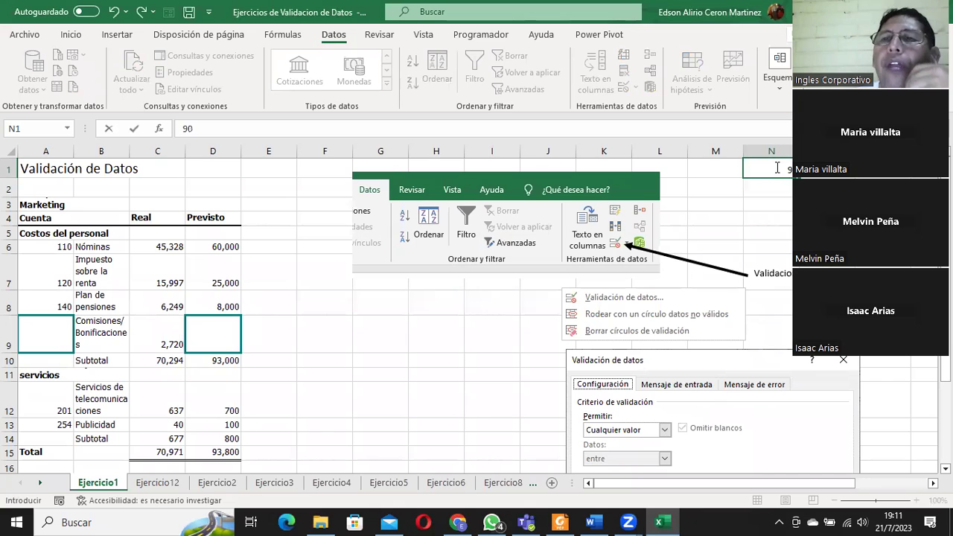
click(774, 168)
text(101)
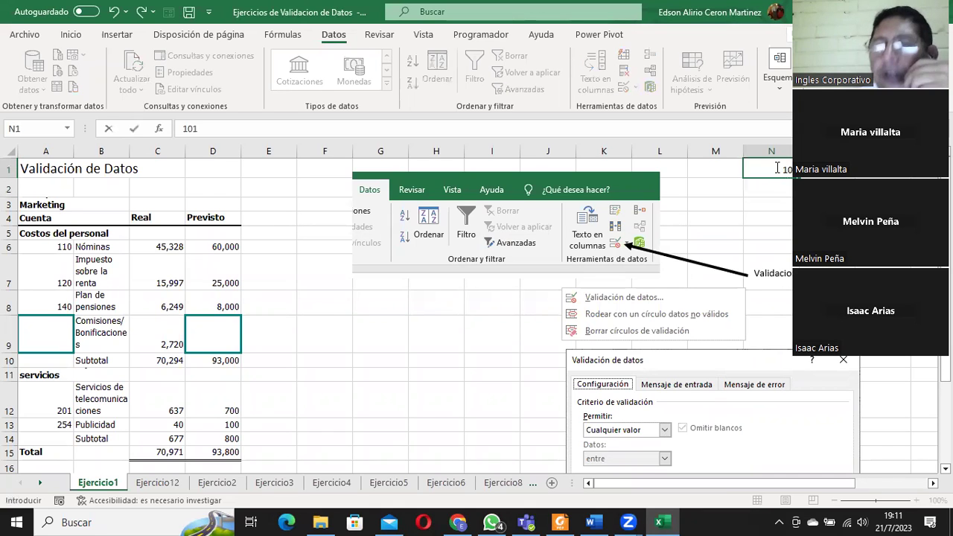
key(Return)
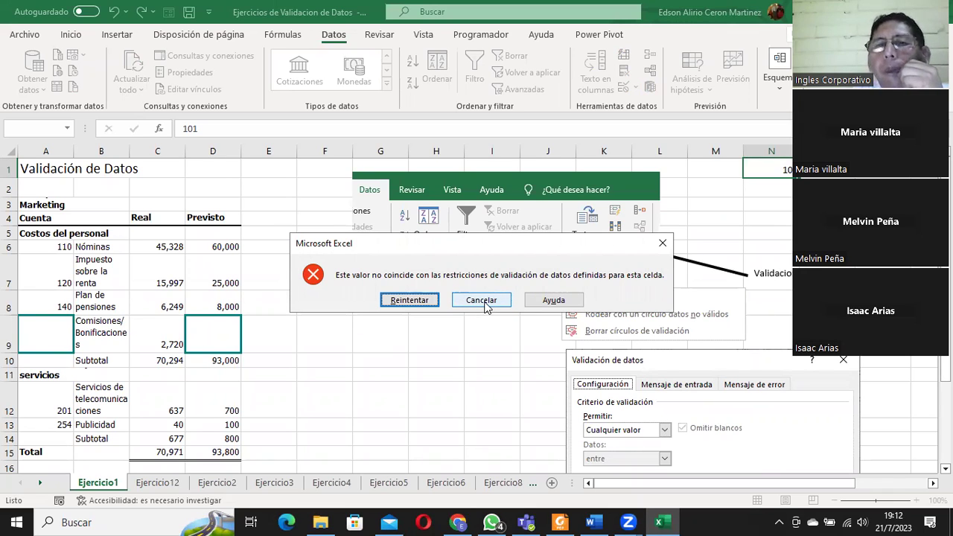
click(484, 303)
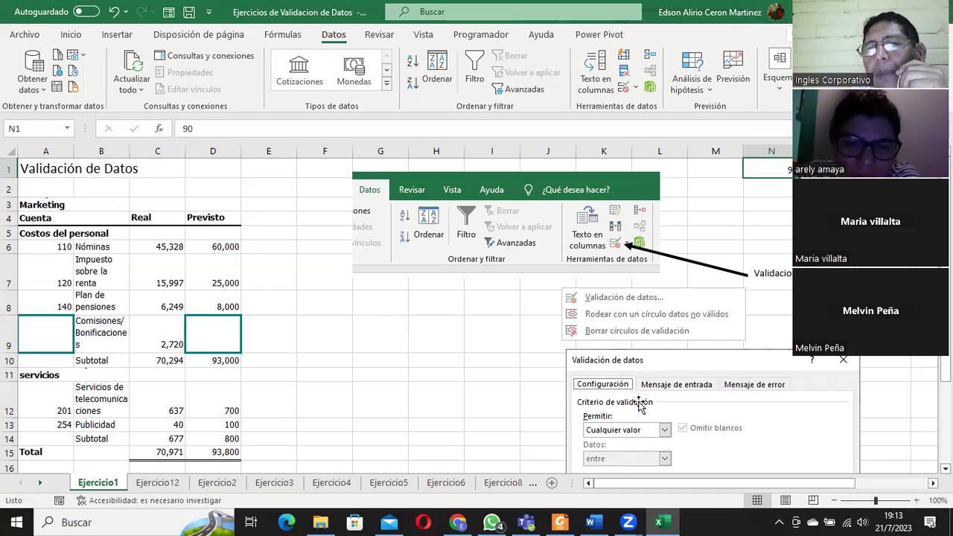
click(637, 91)
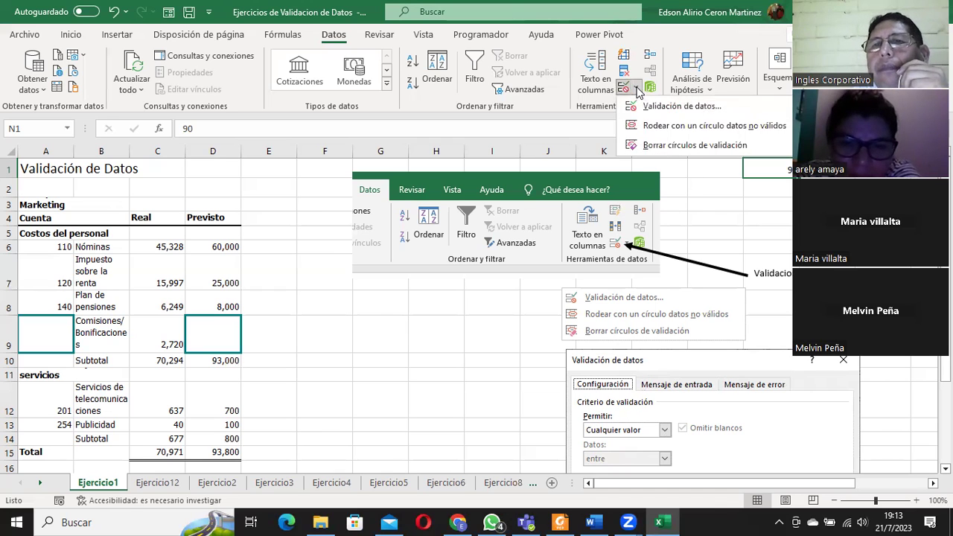
click(658, 105)
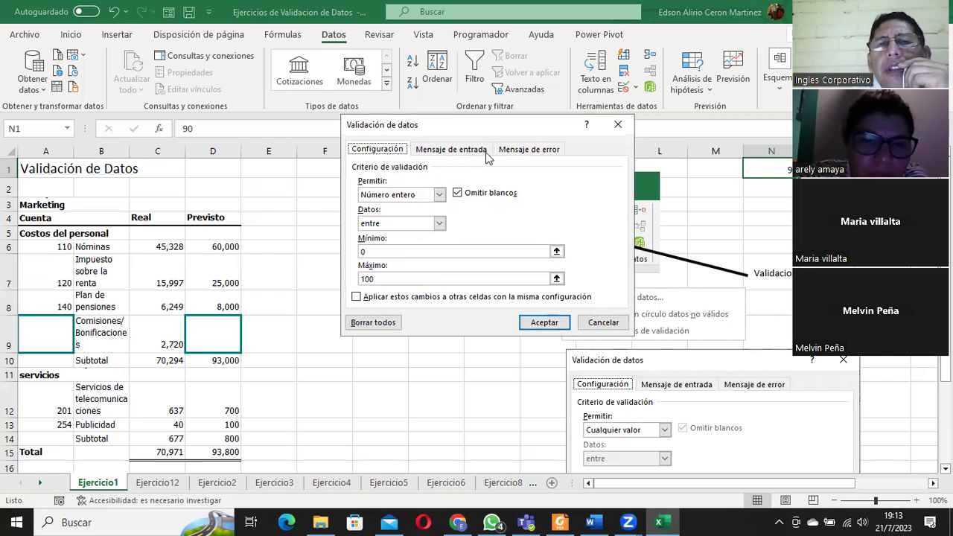
click(439, 195)
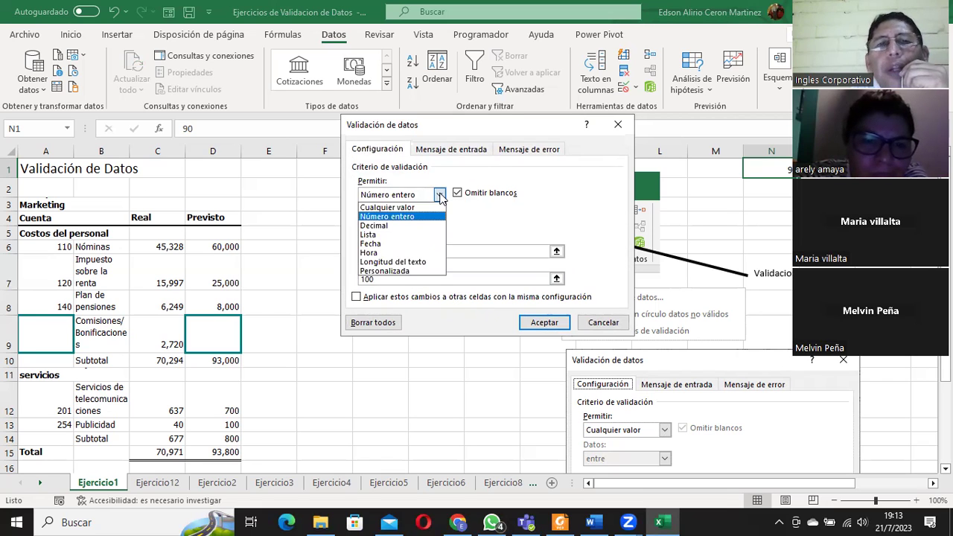
click(396, 236)
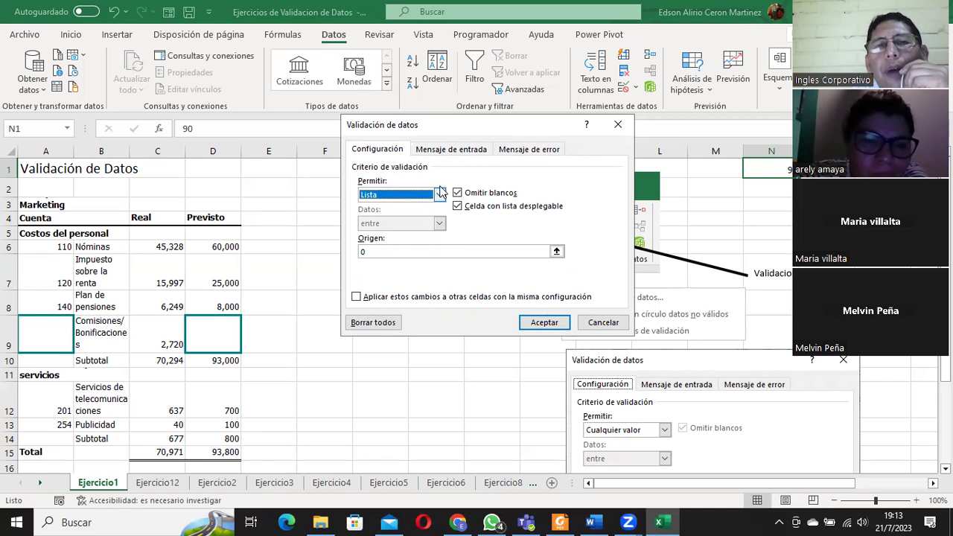
click(609, 327)
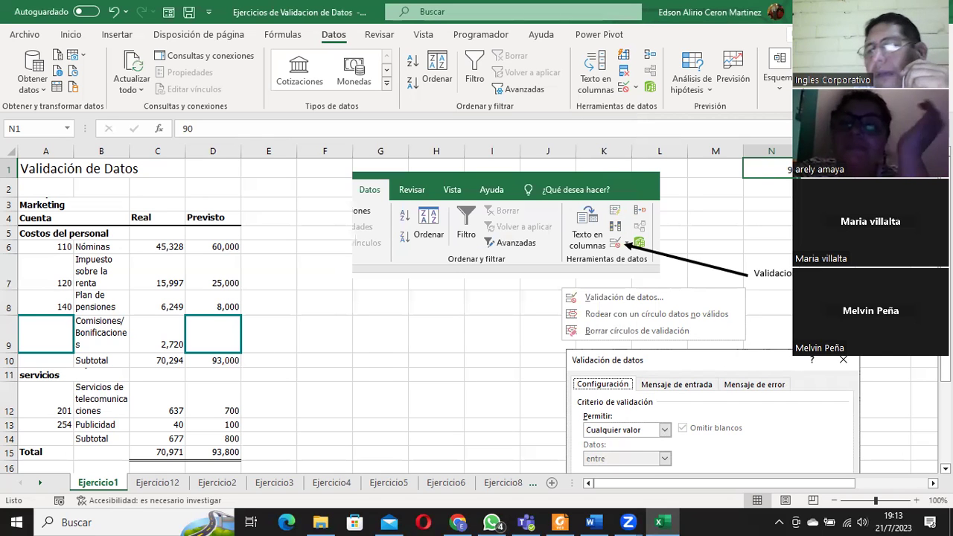
- Enter the sample names Luis, Miguel and Juan down cells Q1 to Q3
scroll(725, 200, right, 2)
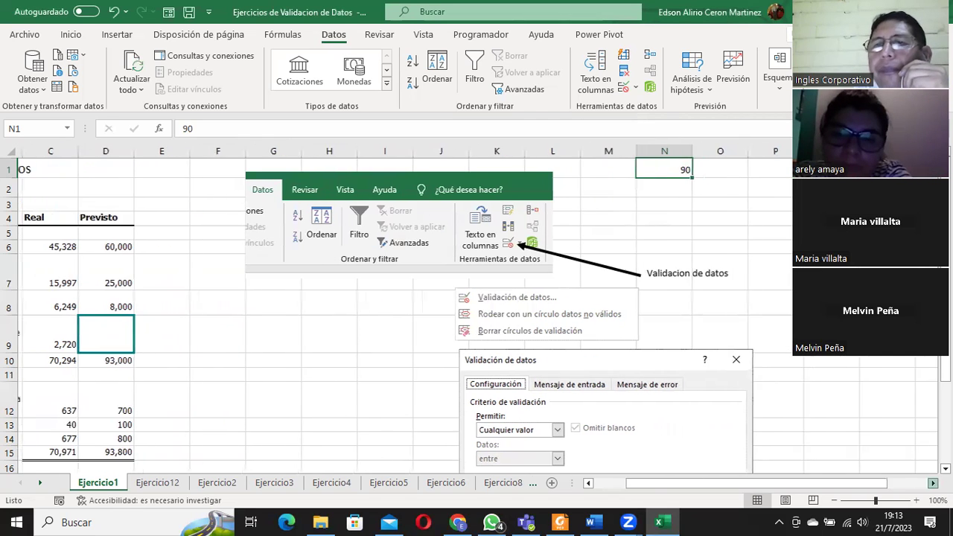
scroll(725, 200, right, 2)
click(712, 167)
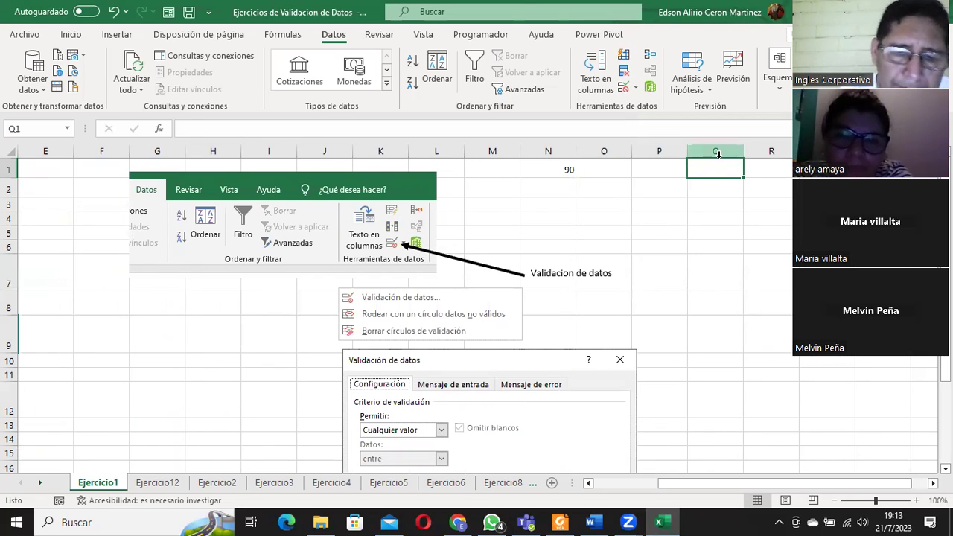
text(luuis¿¿¿)
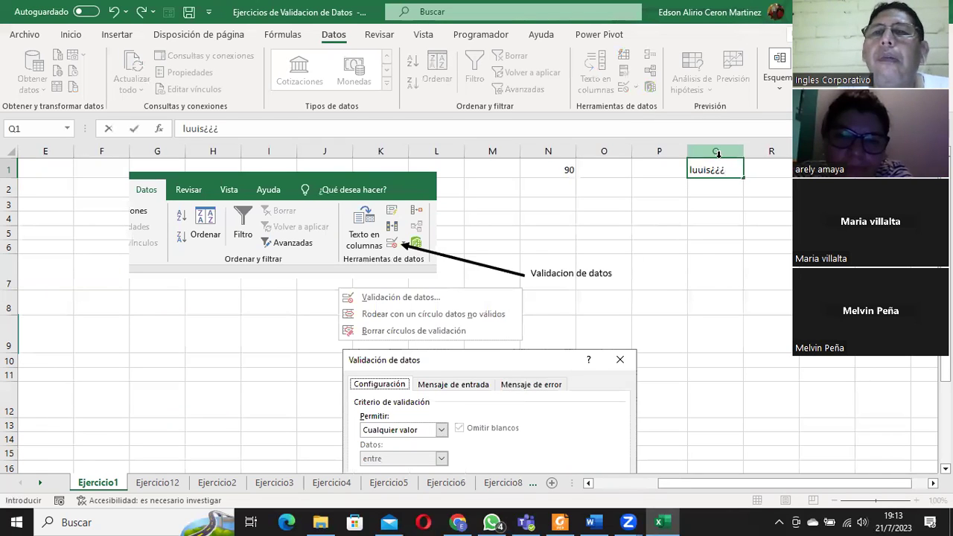
key(BackSpace)
key(BackSpace)
key(BackSpace)
text(Luis)
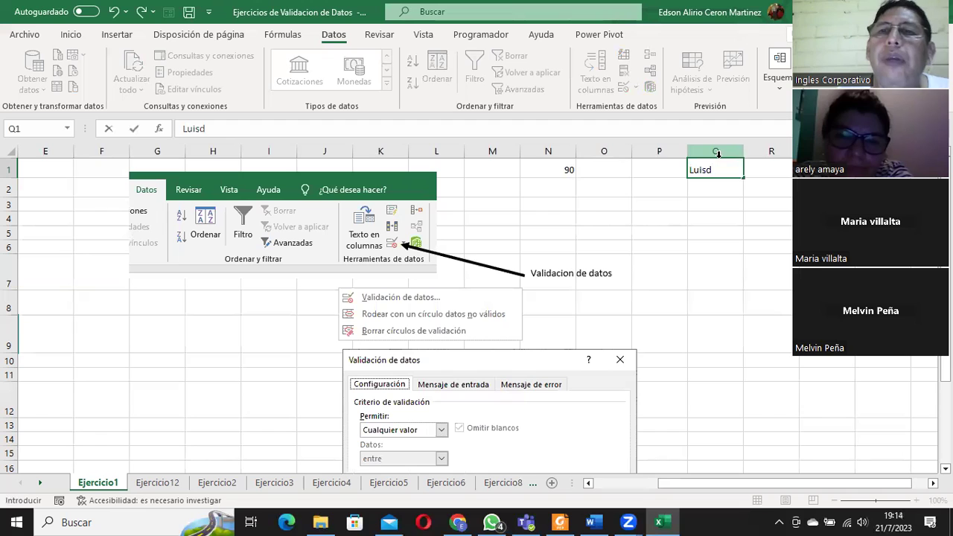
key(Return)
text(MIguel)
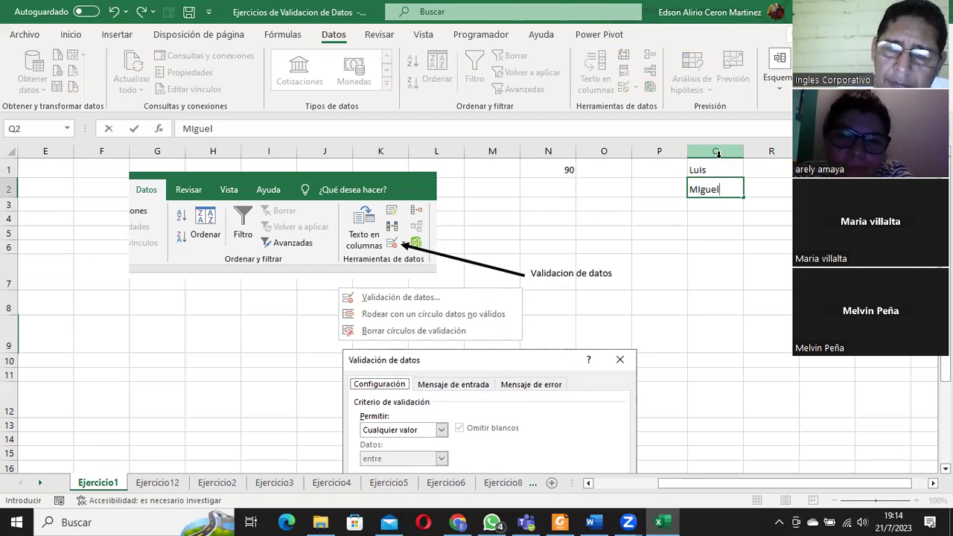
key(Return)
text(Juan)
key(Return)
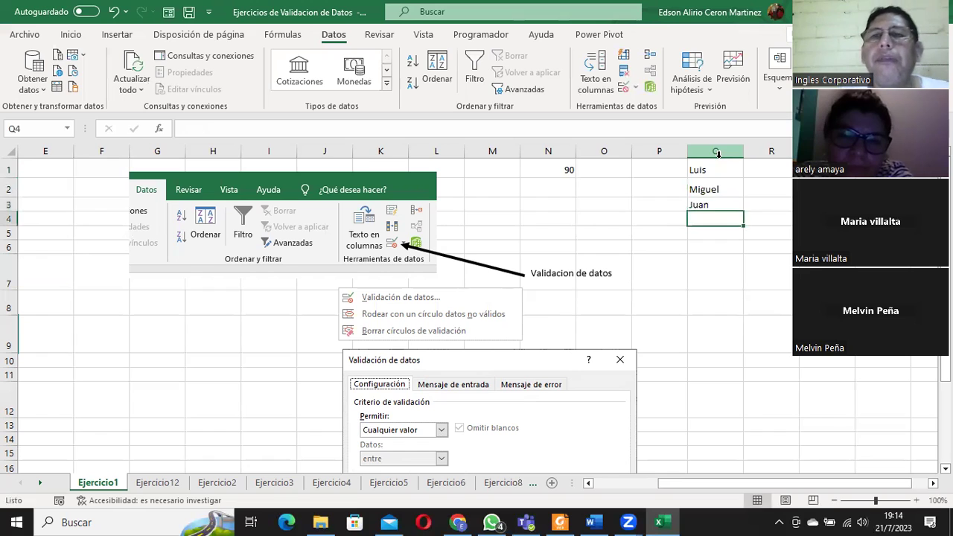
click(563, 168)
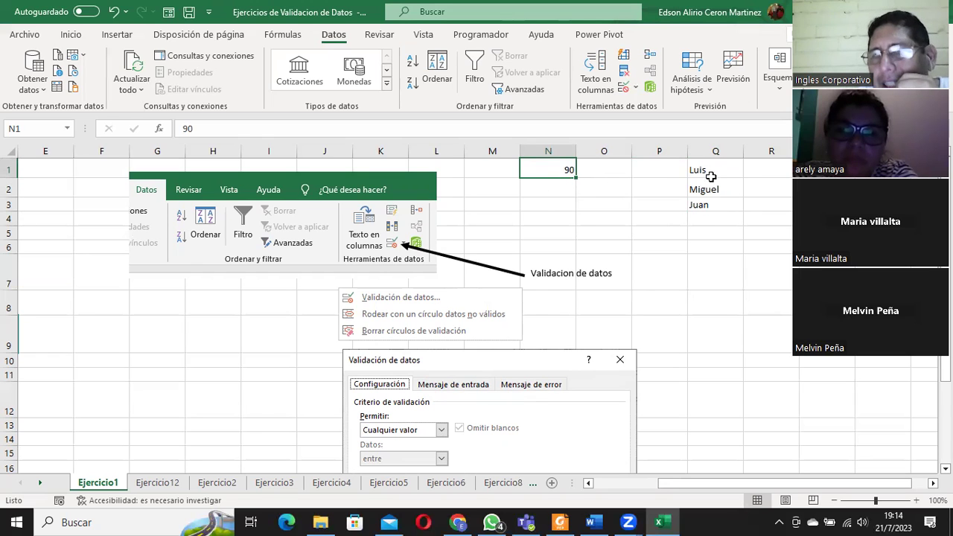
- Give N1 Lista validation with source =$Q$1:$Q$3 via Validación de datos
click(636, 89)
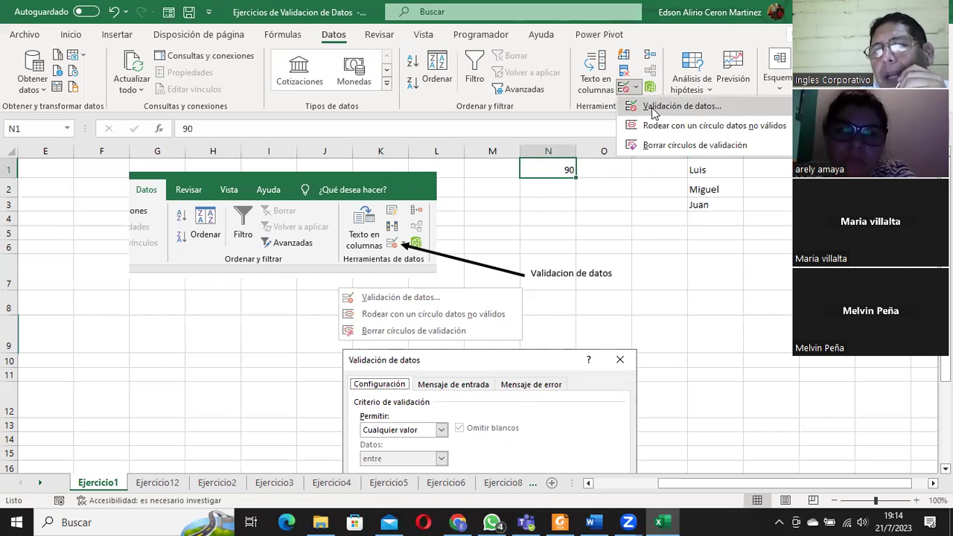
click(653, 108)
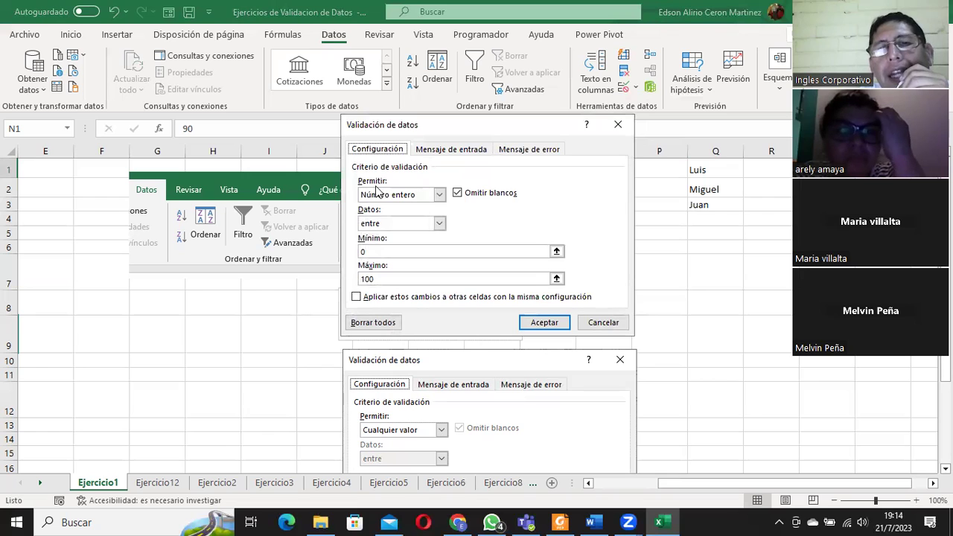
click(439, 195)
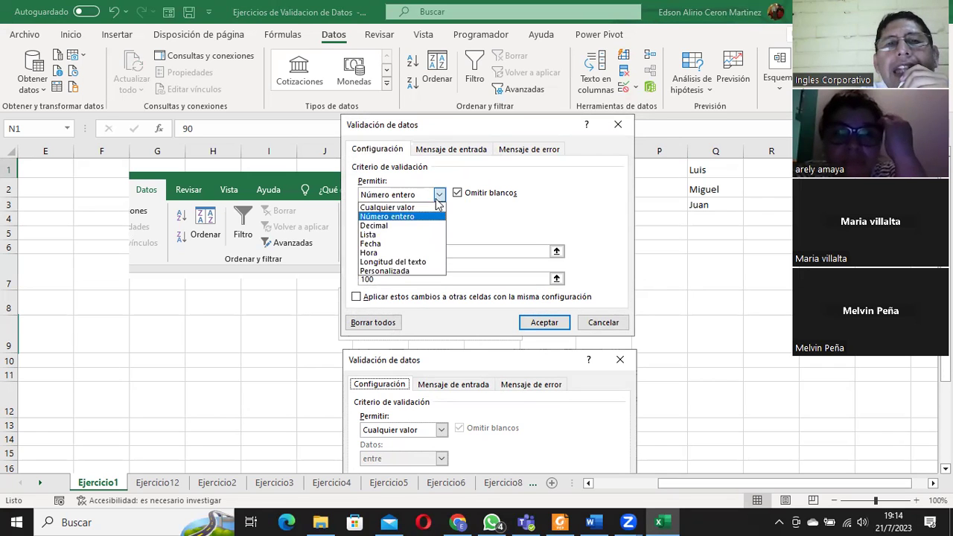
click(385, 236)
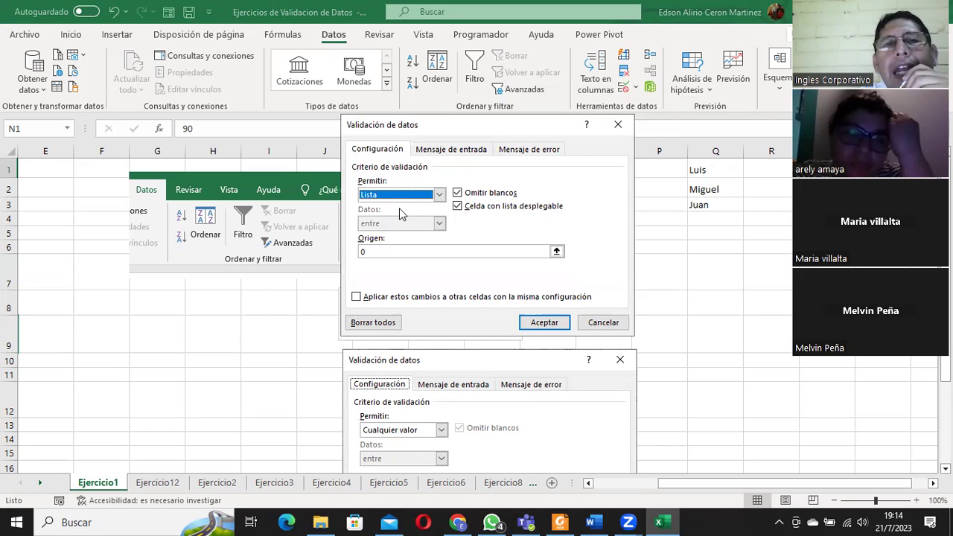
click(378, 251)
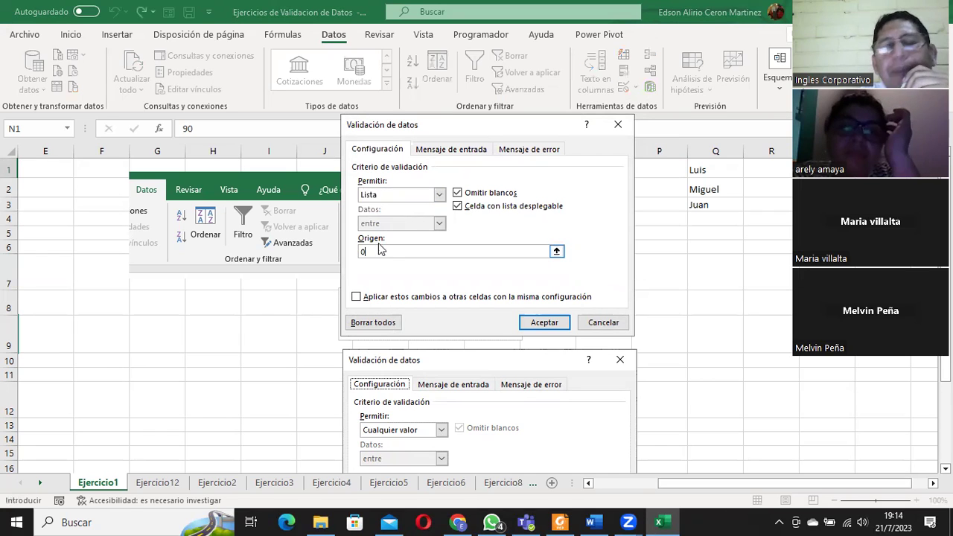
click(557, 253)
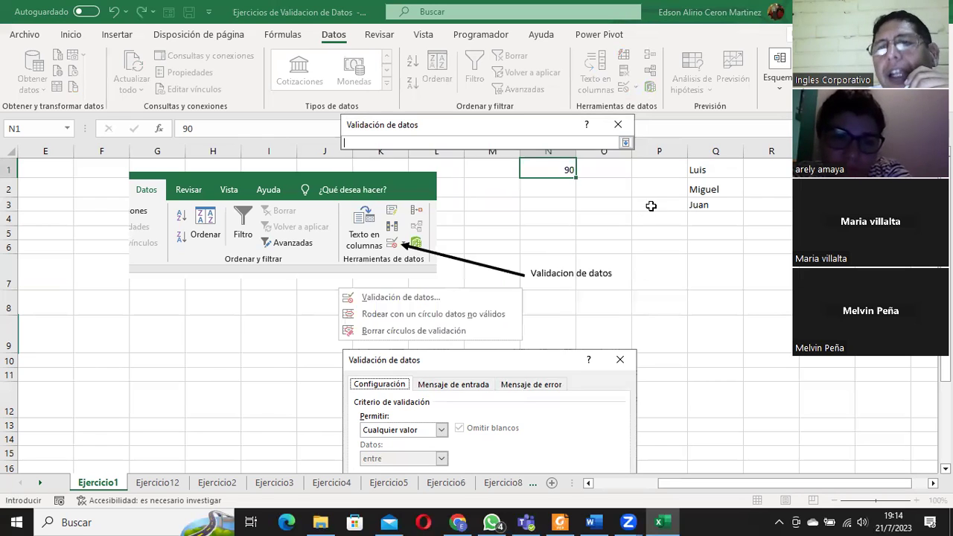
drag(702, 169, 703, 206)
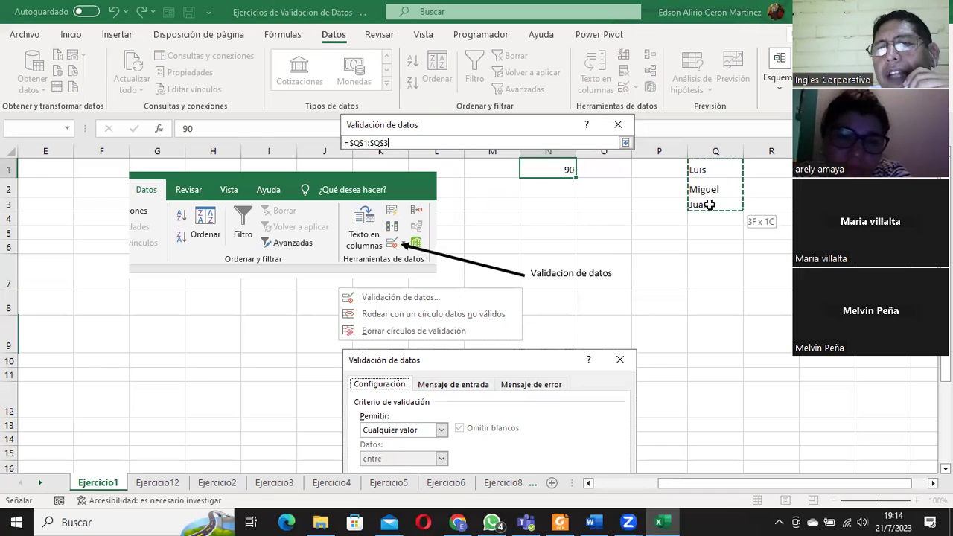
click(626, 142)
click(544, 322)
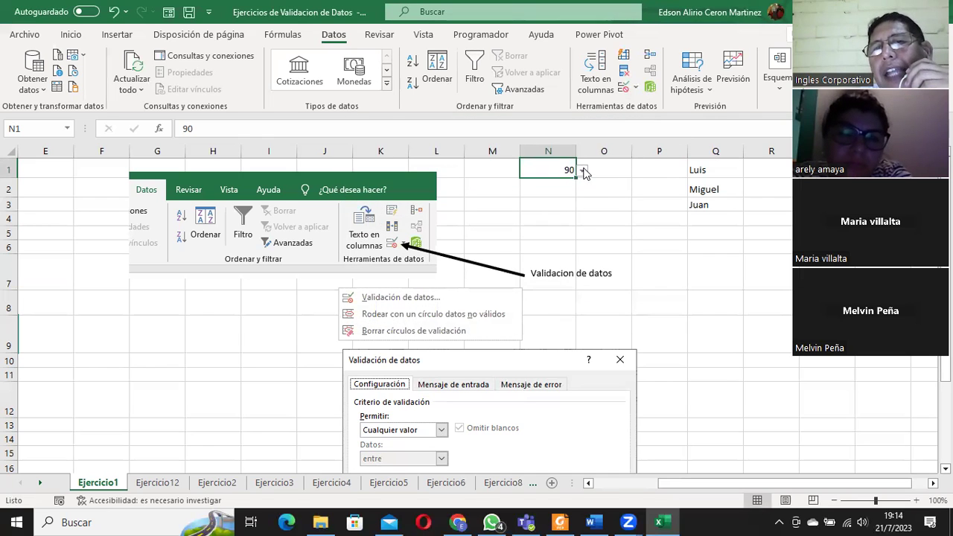
- Pick Miguel, then Juan, then Luis from N1's drop-down, leaving Luis in N1
click(583, 175)
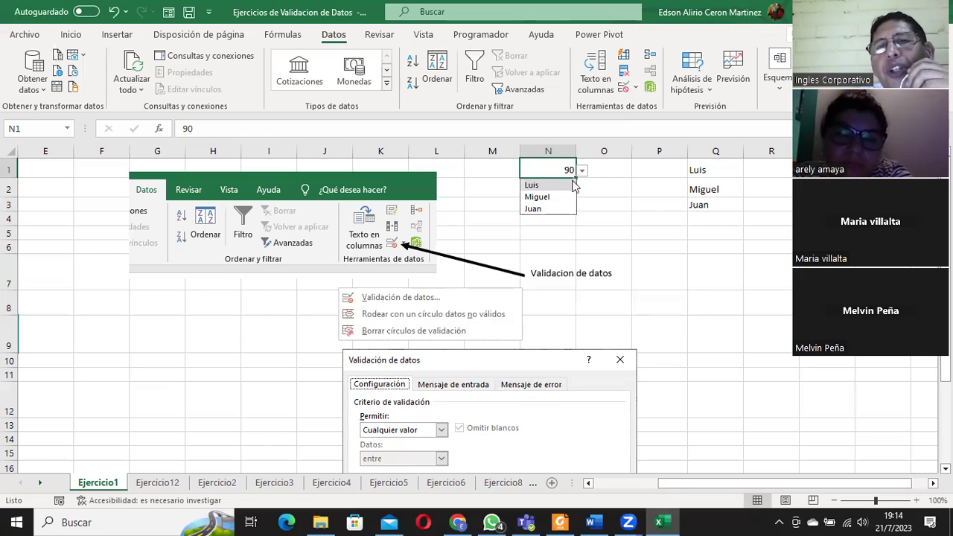
click(552, 197)
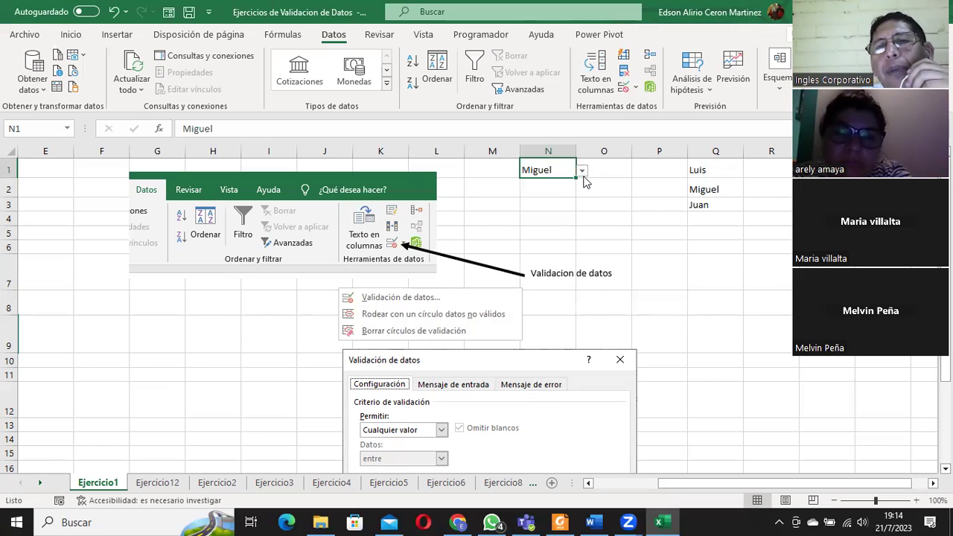
click(582, 178)
click(544, 201)
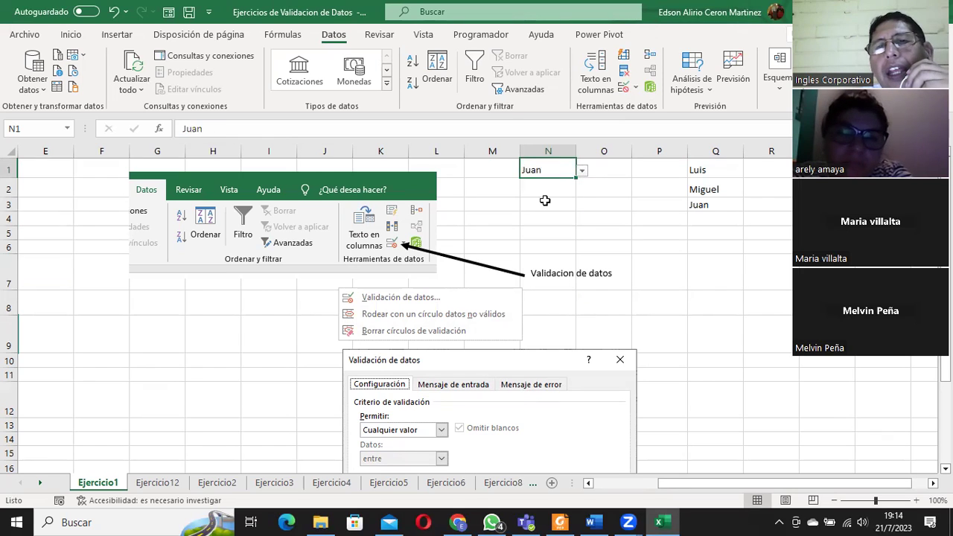
click(583, 176)
click(553, 185)
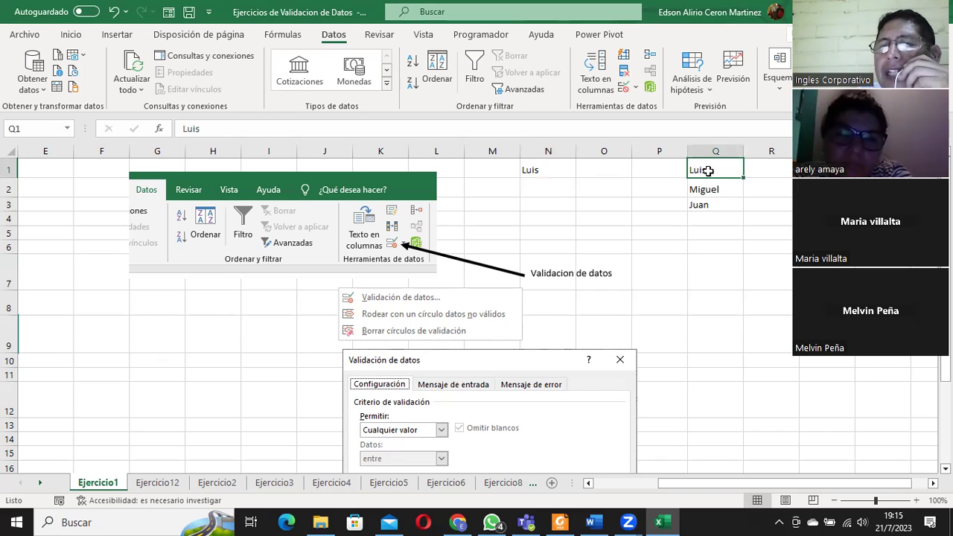
- Select the Q1:Q3 names to show the source range feeding N1's list
drag(709, 167, 704, 205)
click(704, 177)
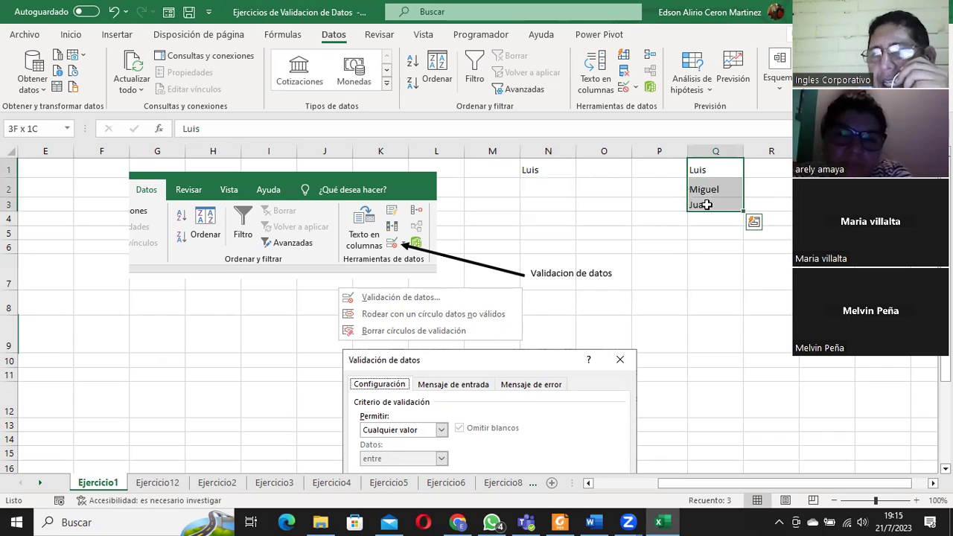
drag(706, 171, 706, 205)
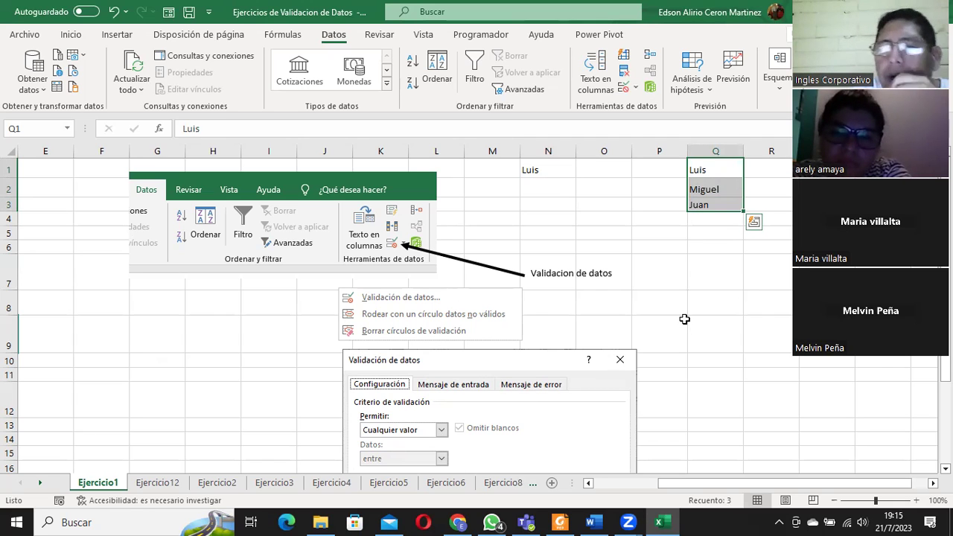
drag(702, 168, 704, 204)
click(703, 168)
shift+click(703, 204)
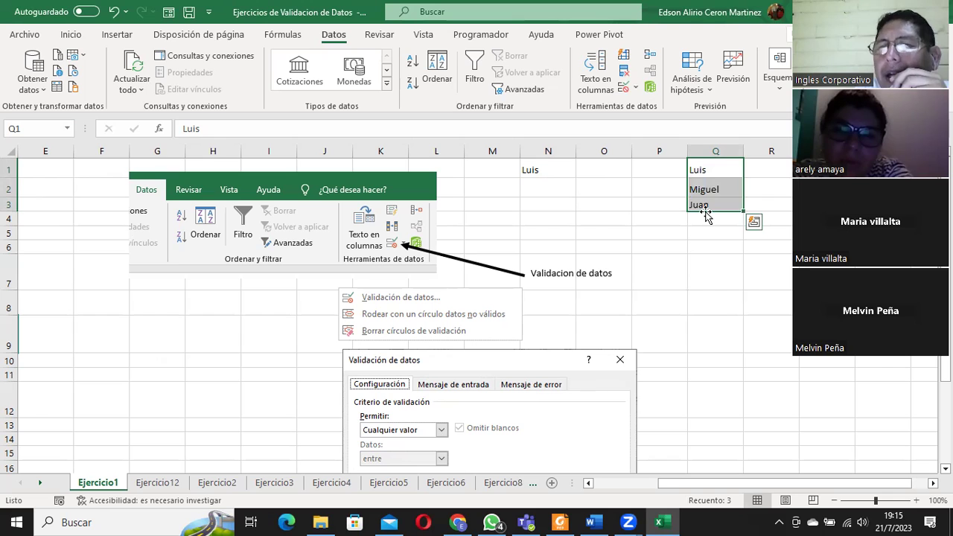
drag(700, 166, 705, 203)
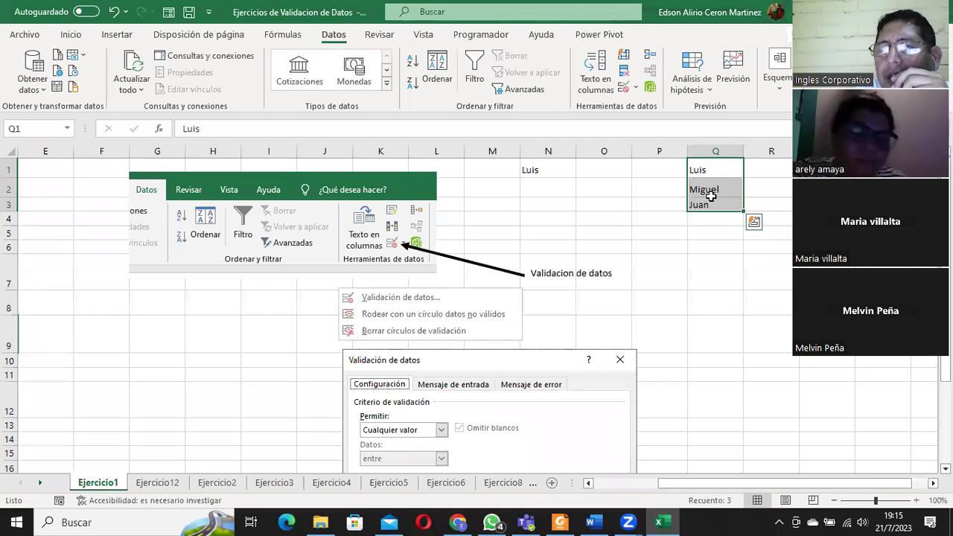
click(545, 170)
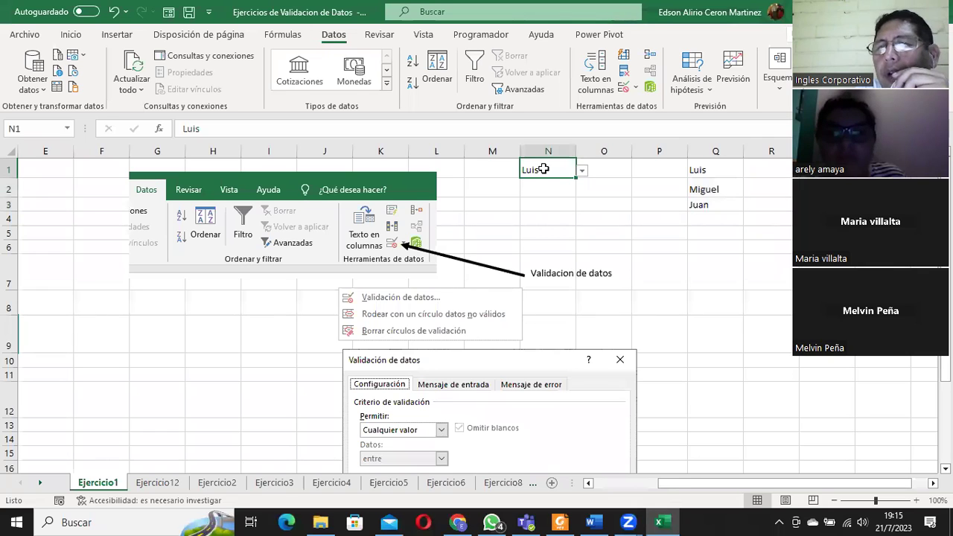
click(709, 169)
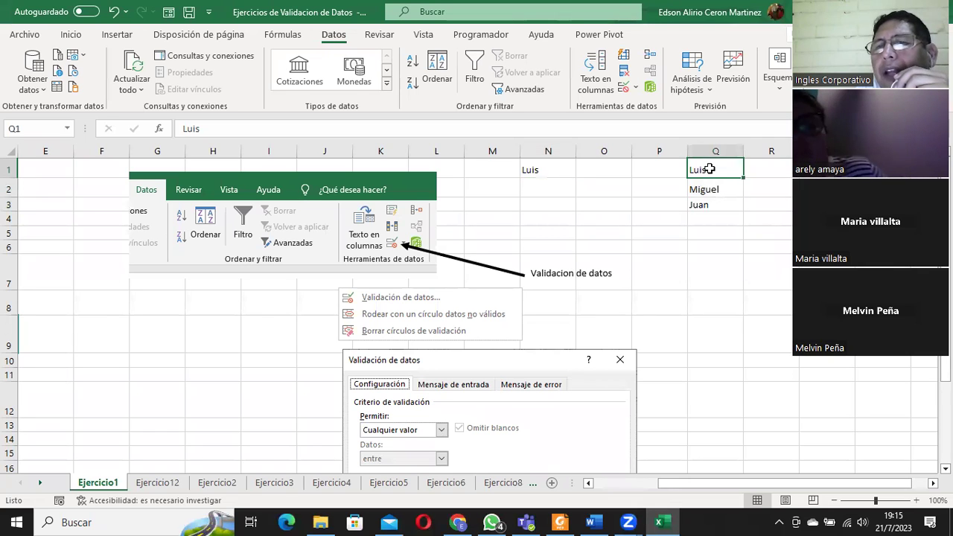
click(707, 189)
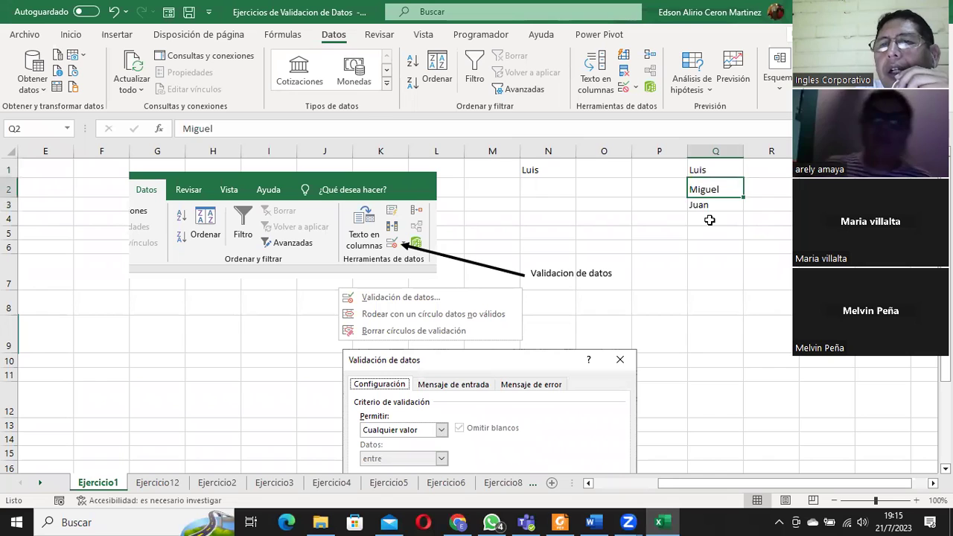
click(710, 220)
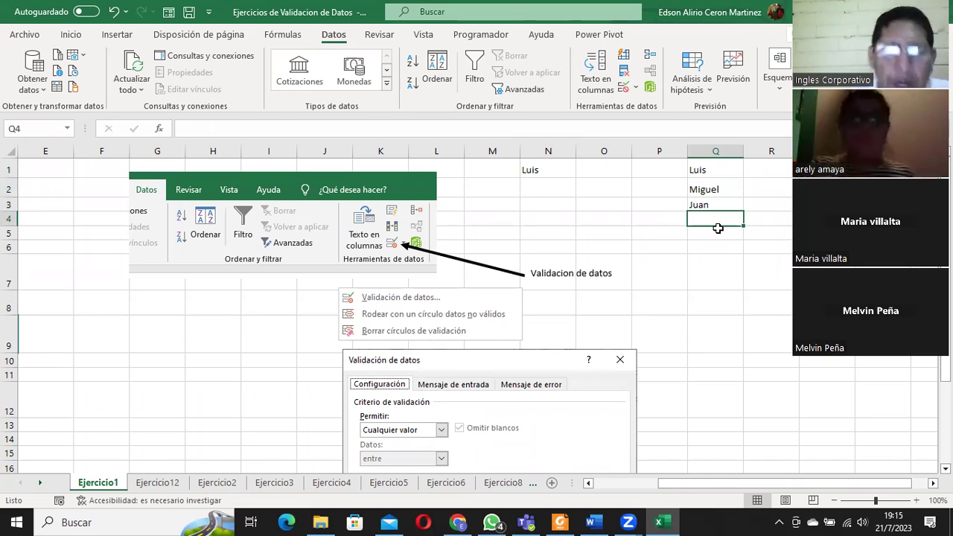
- Type Maria into Q4 below Juan
drag(716, 220, 717, 229)
text(Maria)
key(Return)
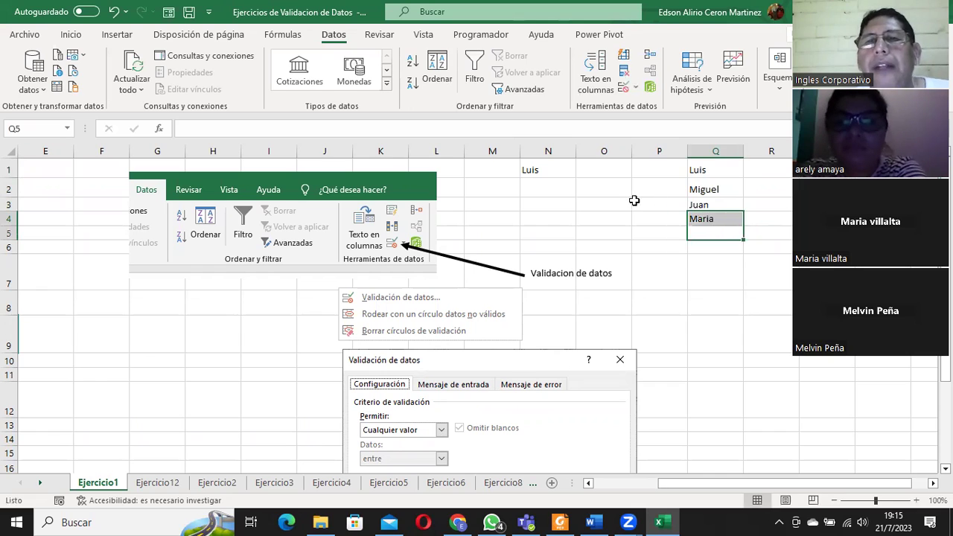
- Check N1's drop-down, which still offers only the three original names
click(634, 199)
click(554, 171)
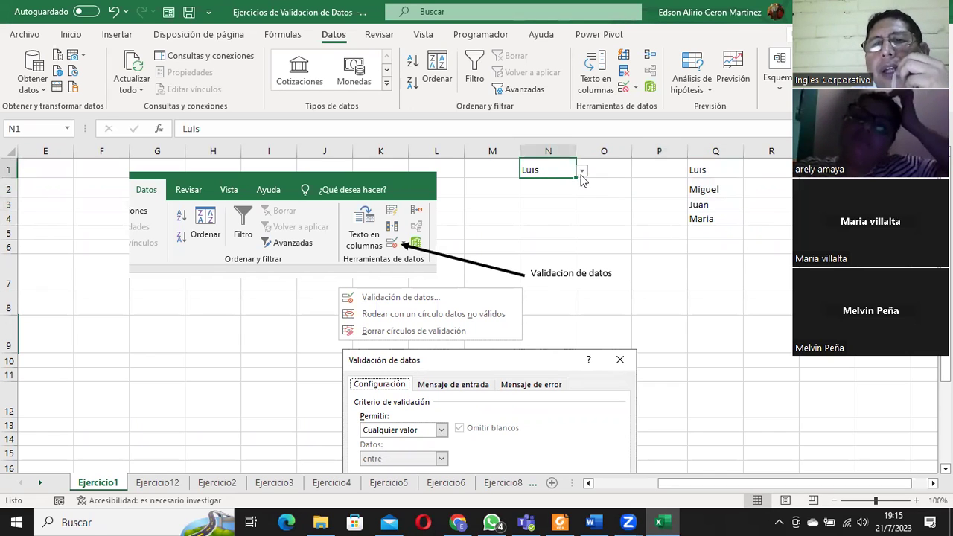
click(583, 171)
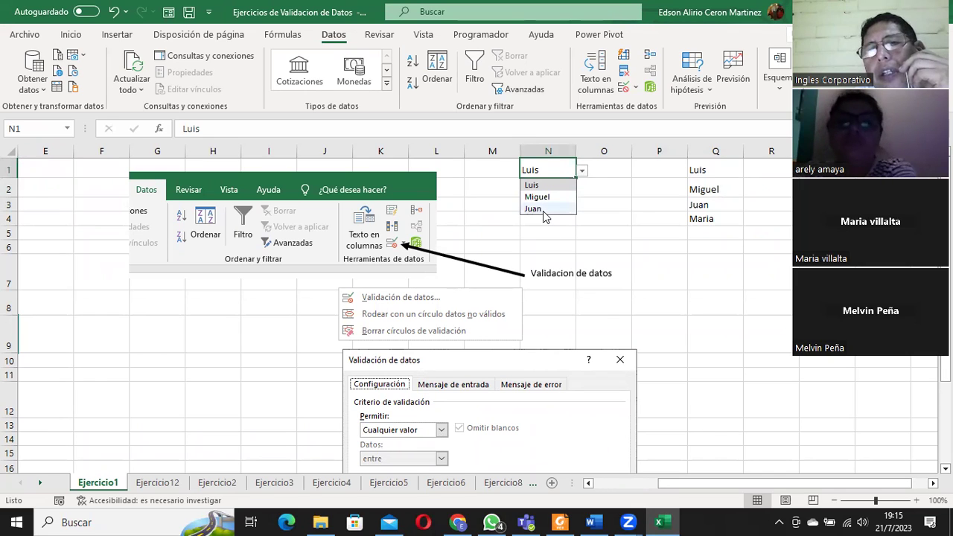
click(583, 172)
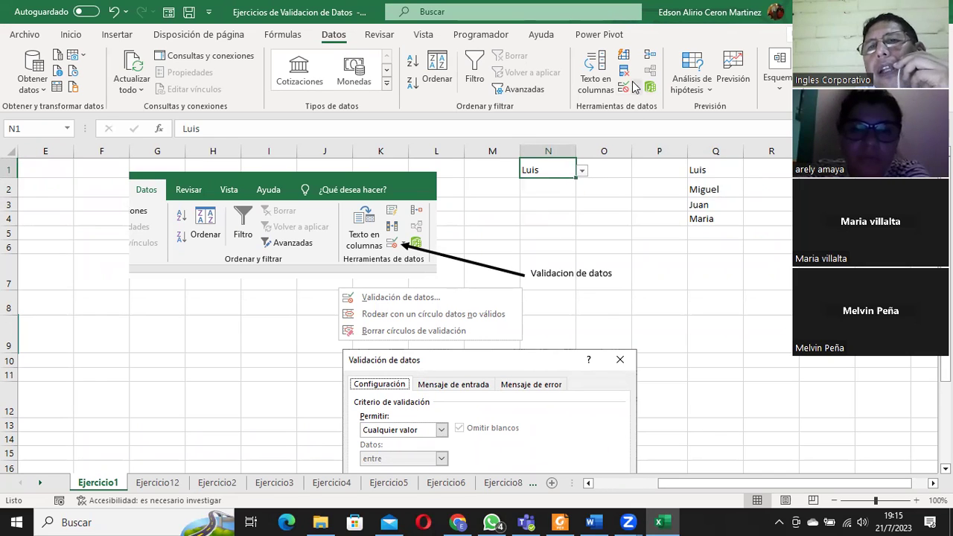
- Change N1's list source to =$Q$1:$Q$4 and confirm Maria now appears in the drop-down
click(636, 88)
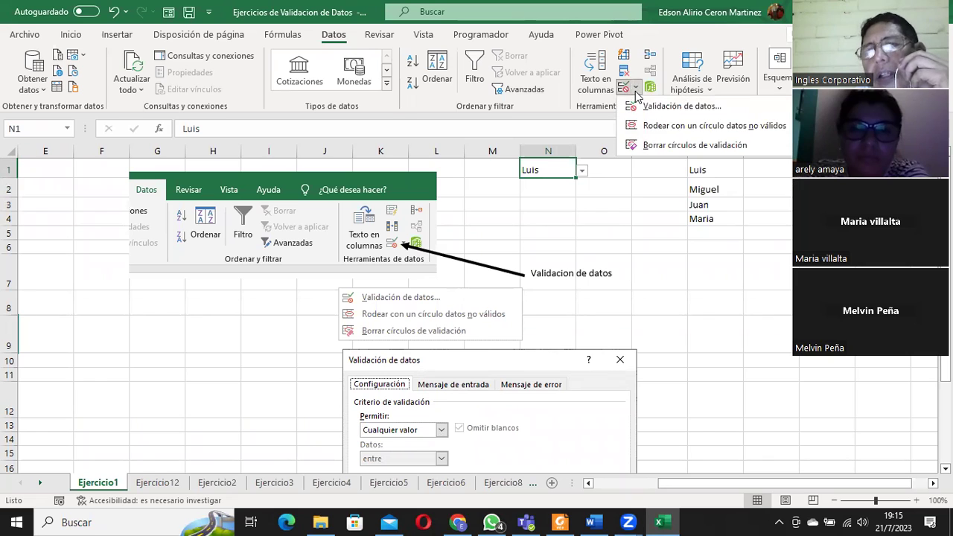
click(650, 107)
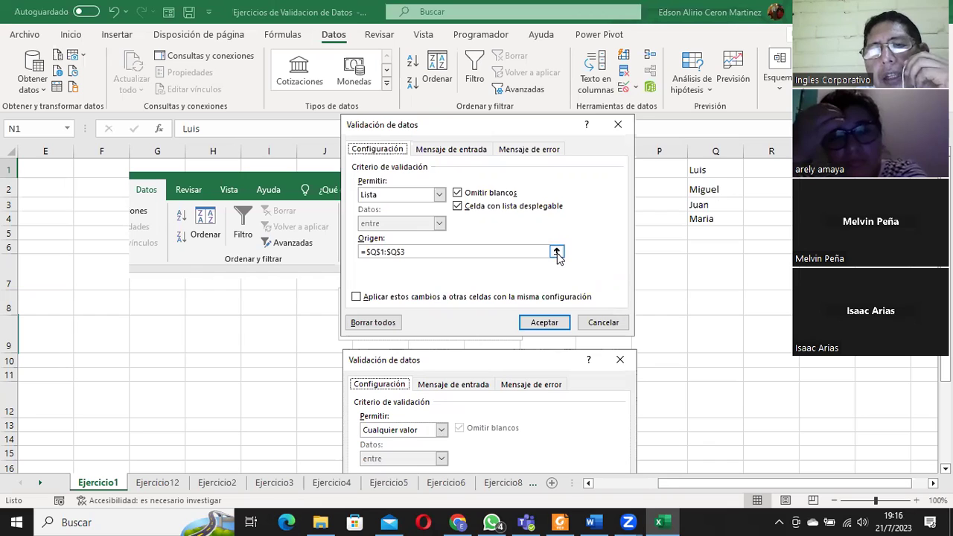
click(557, 254)
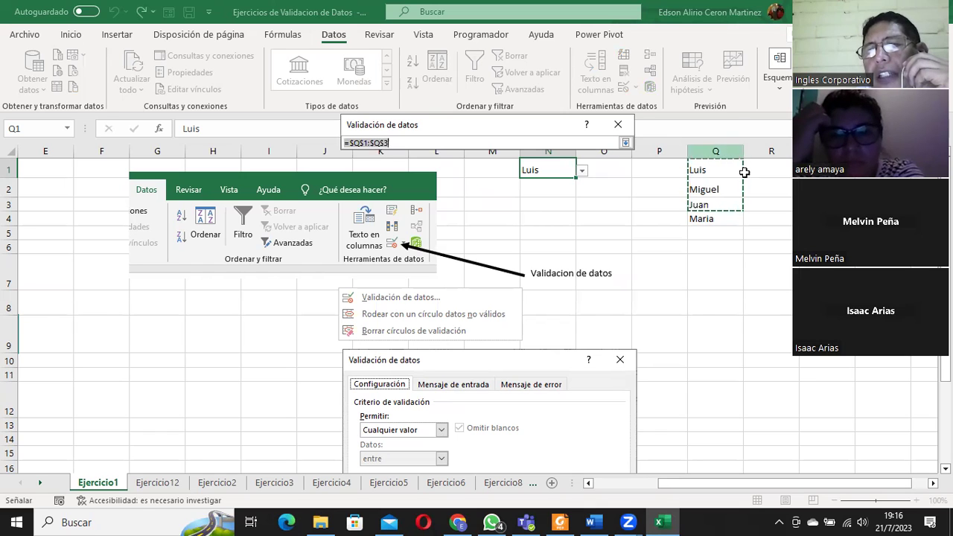
click(697, 170)
drag(699, 186, 692, 219)
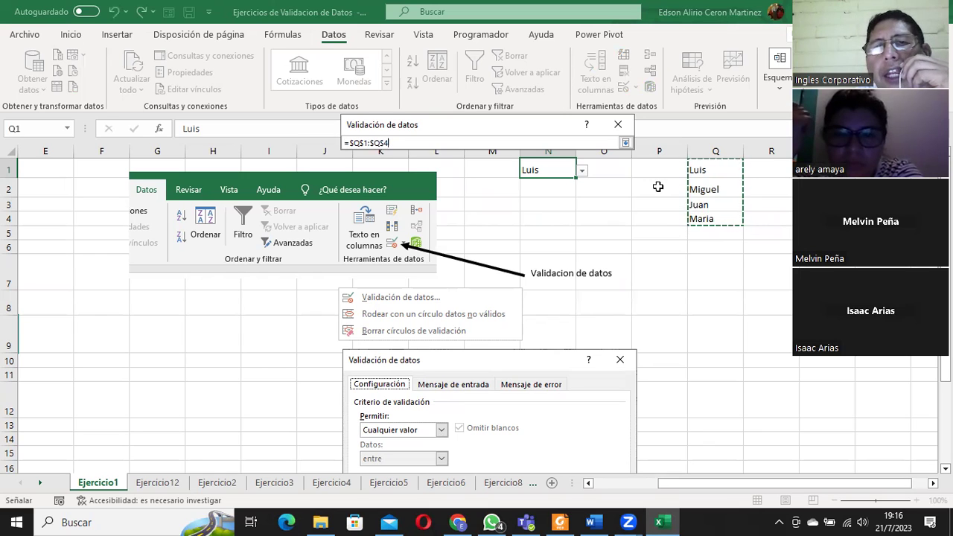
click(626, 144)
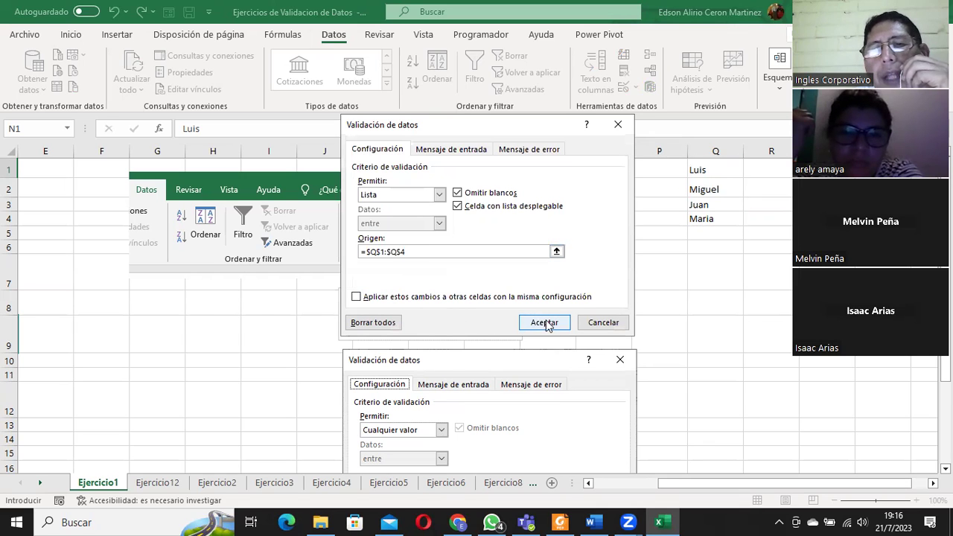
click(547, 326)
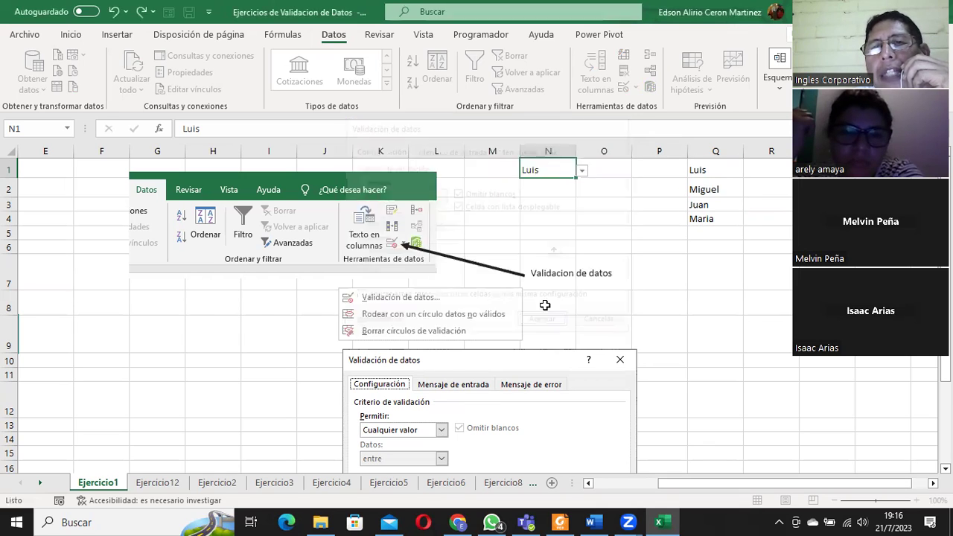
click(582, 170)
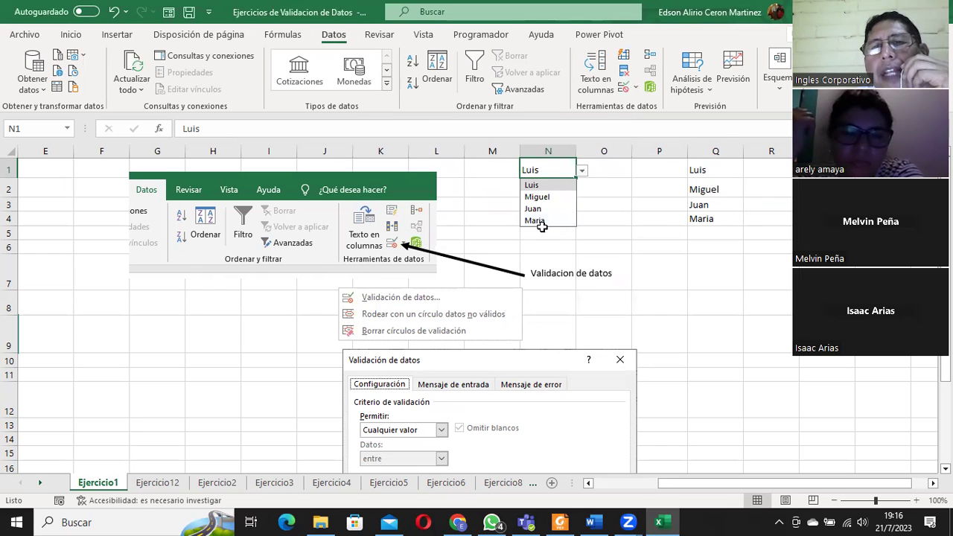
click(537, 221)
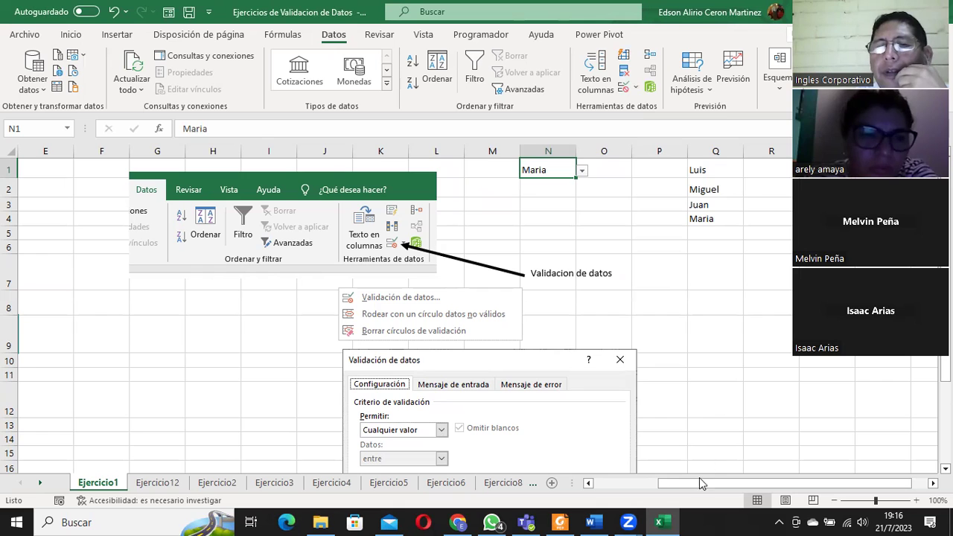
drag(698, 477, 605, 485)
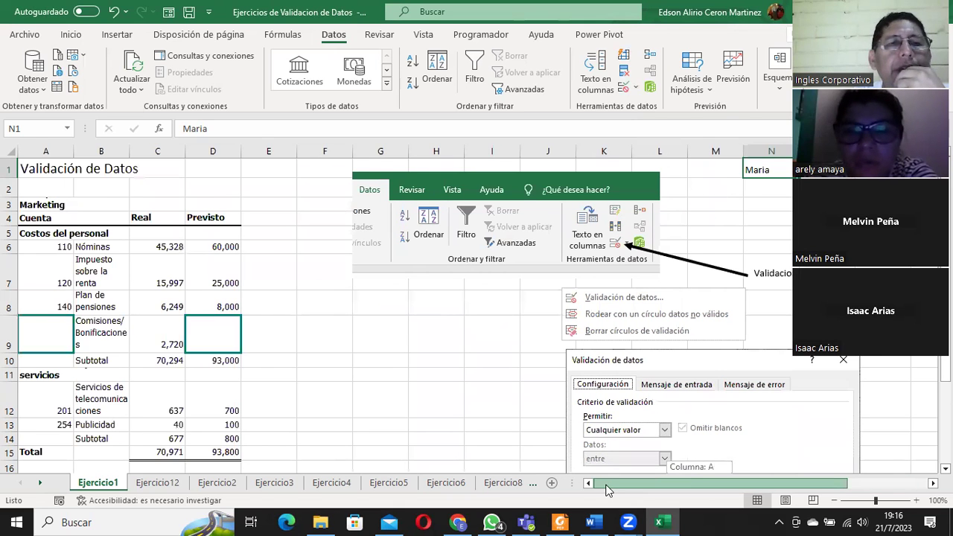
drag(608, 489, 638, 483)
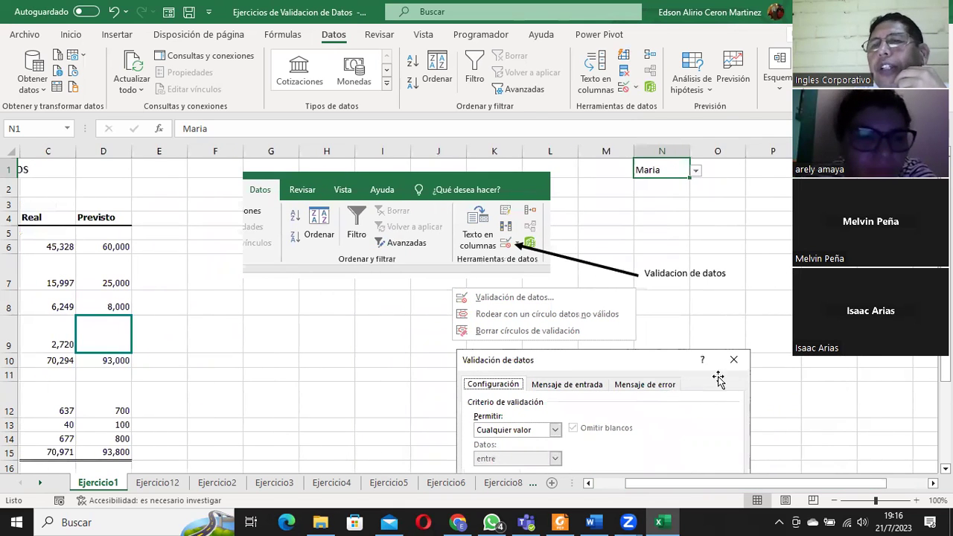
click(154, 484)
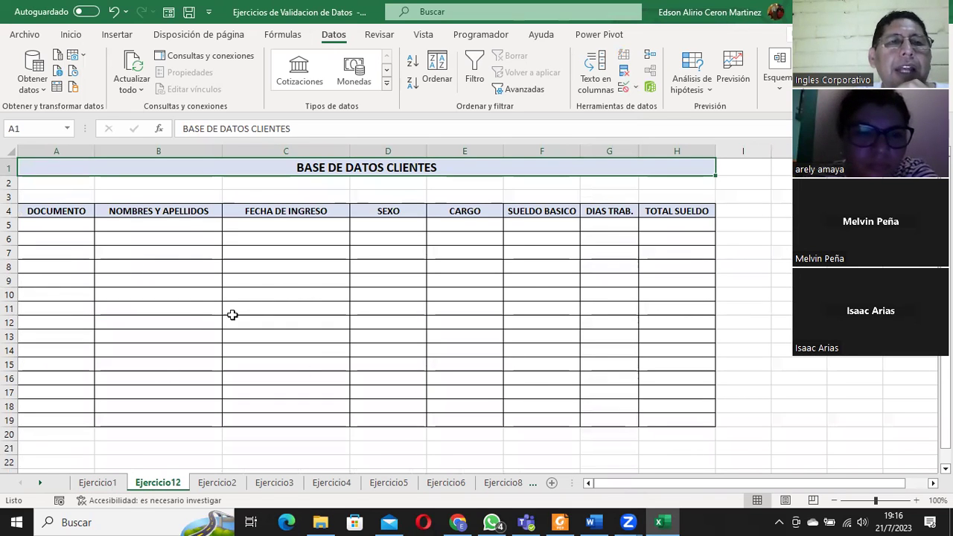
click(109, 484)
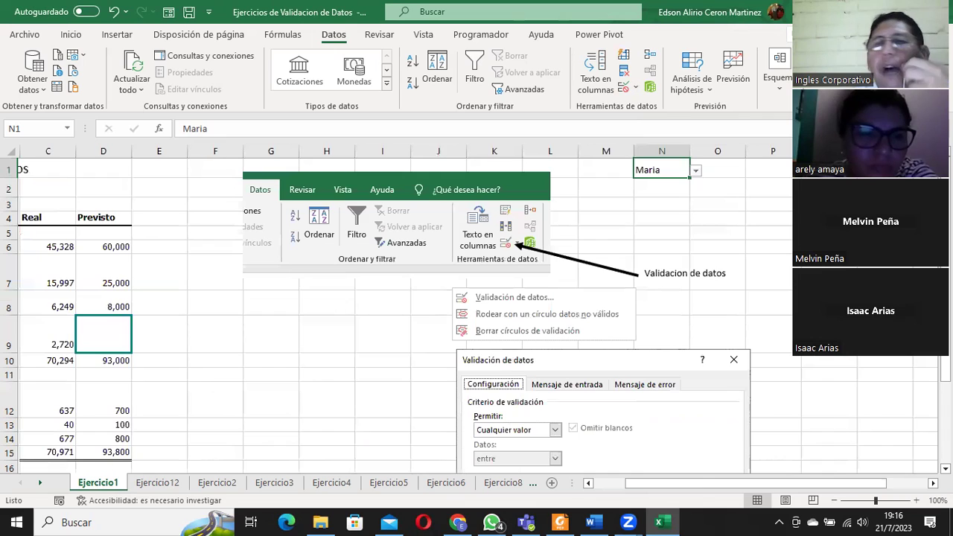
drag(828, 170, 828, 217)
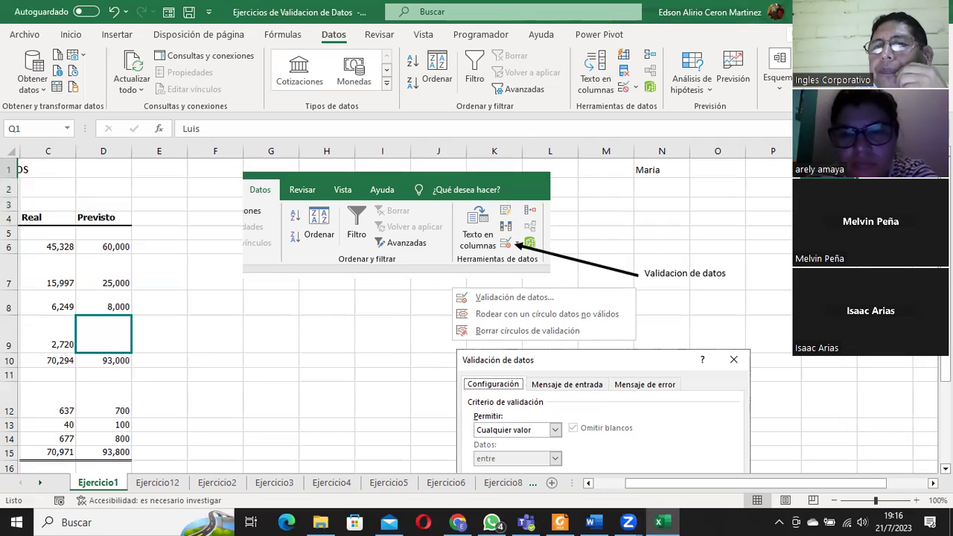
click(658, 171)
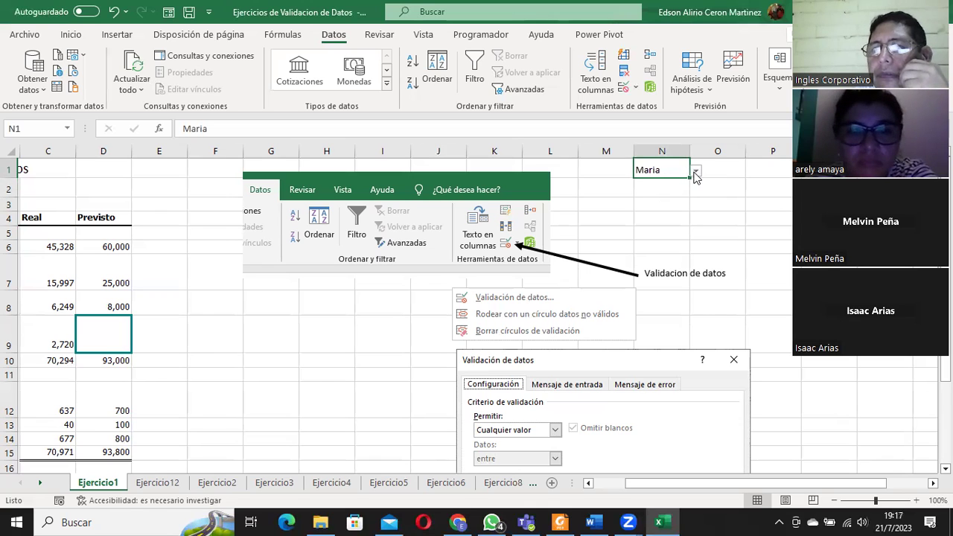
- Review N1's list validation settings and close them without changes
click(636, 89)
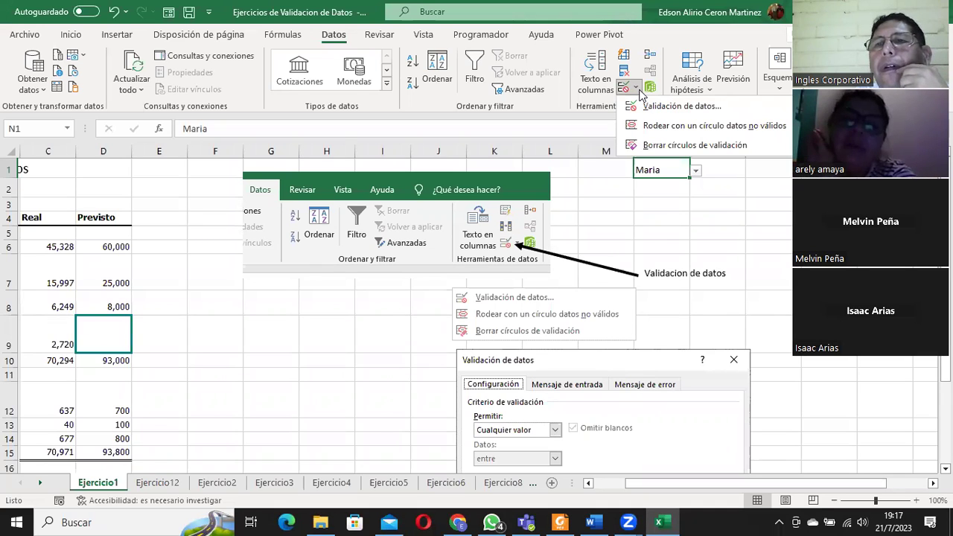
click(670, 106)
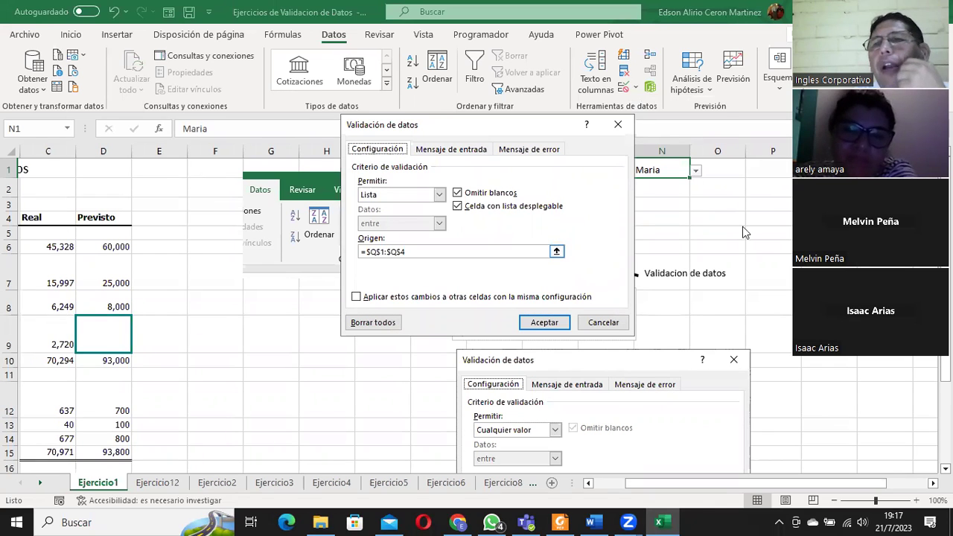
click(602, 323)
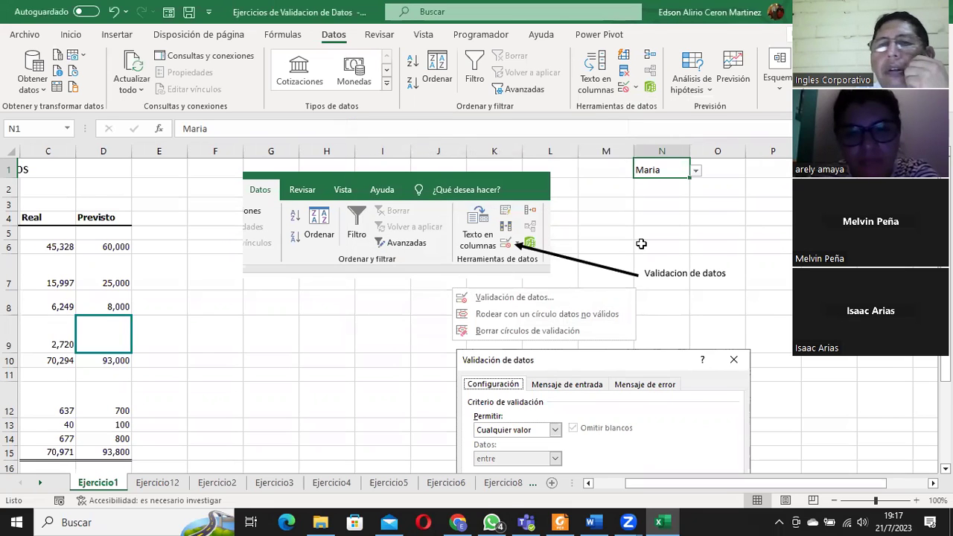
- Clear N1's validation with Borrar todos and apply it
click(635, 88)
click(663, 107)
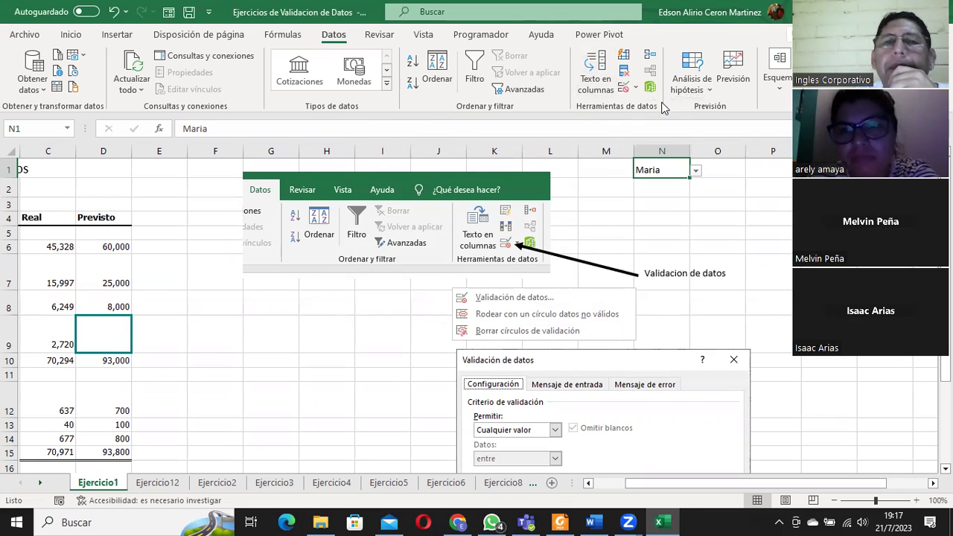
click(374, 322)
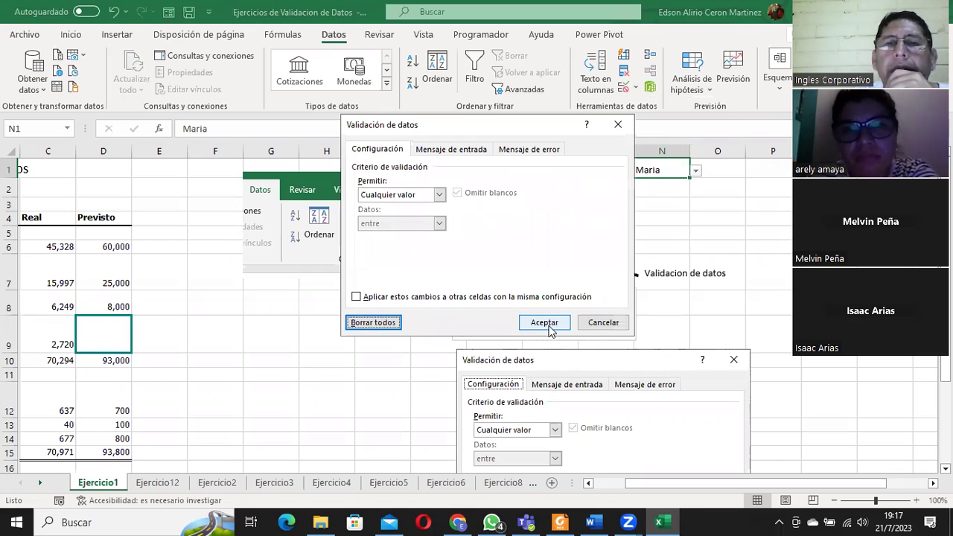
click(546, 322)
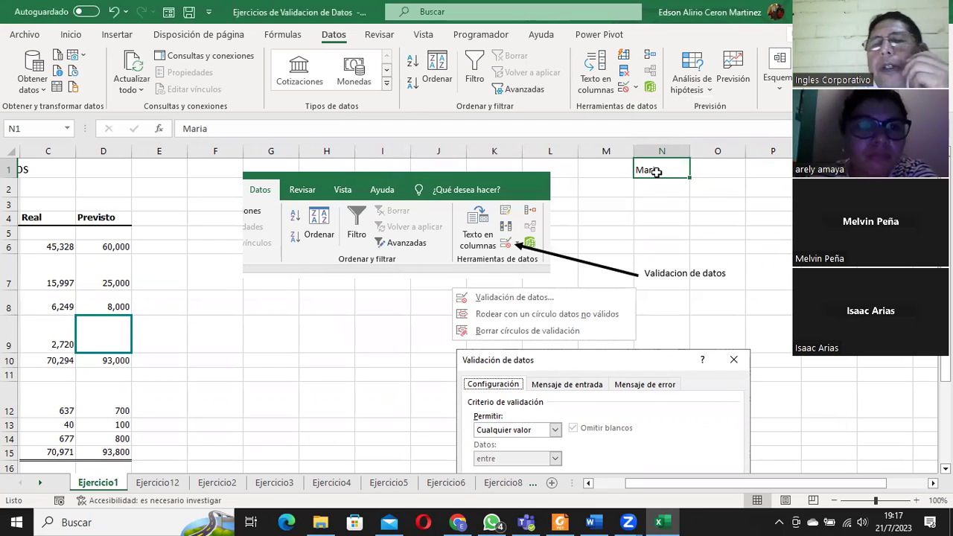
drag(658, 172, 657, 204)
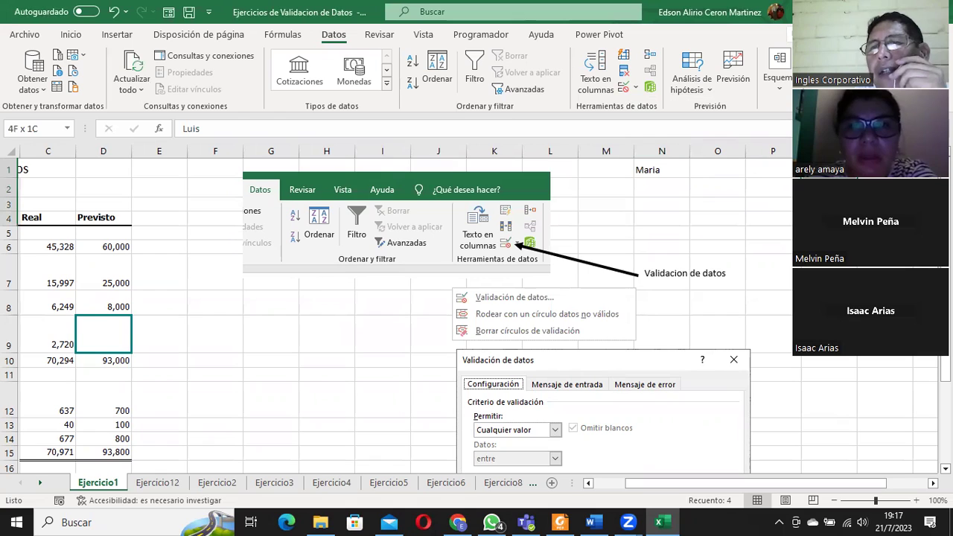
drag(827, 170, 826, 204)
drag(826, 169, 826, 217)
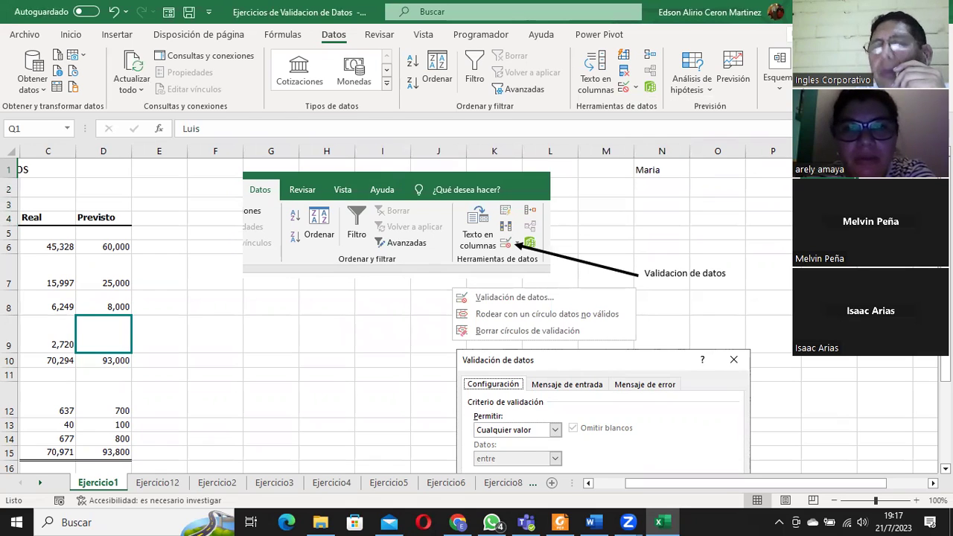
click(663, 168)
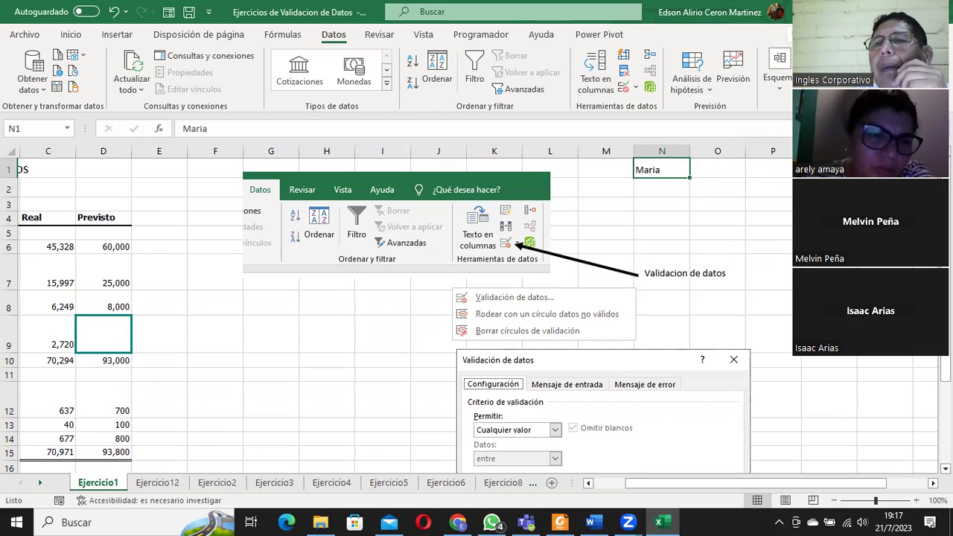
drag(828, 169, 828, 217)
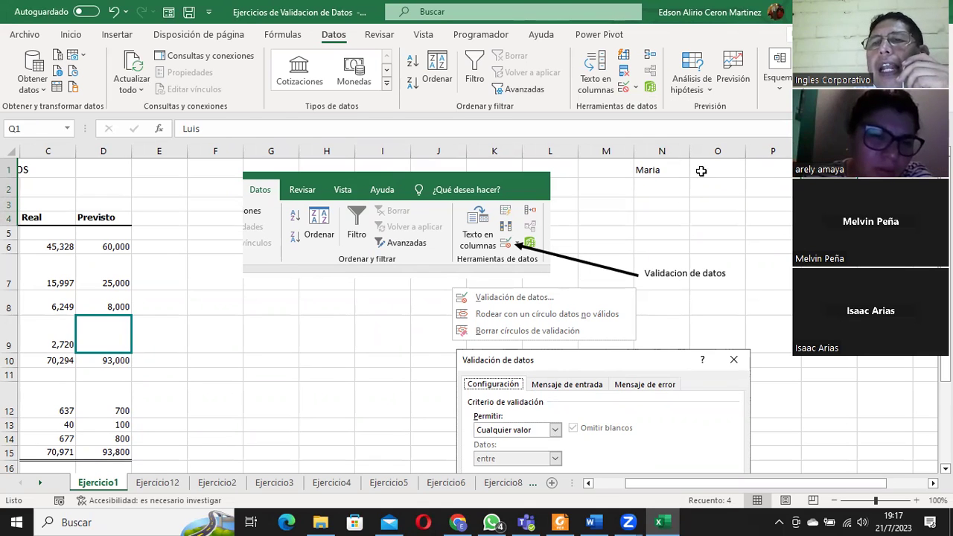
click(650, 172)
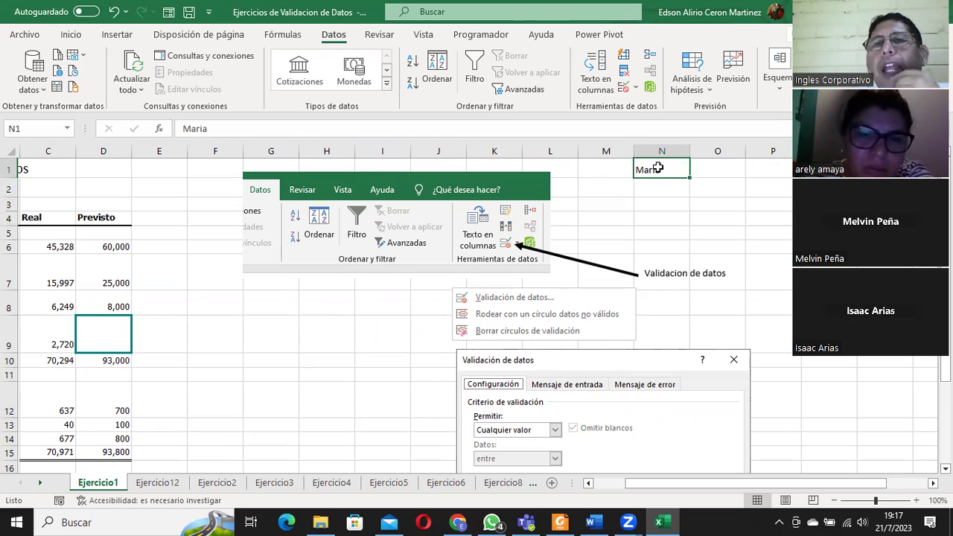
- Set N1 back to Lista validation sourced from Q1:Q3 and open its name drop-down
click(636, 87)
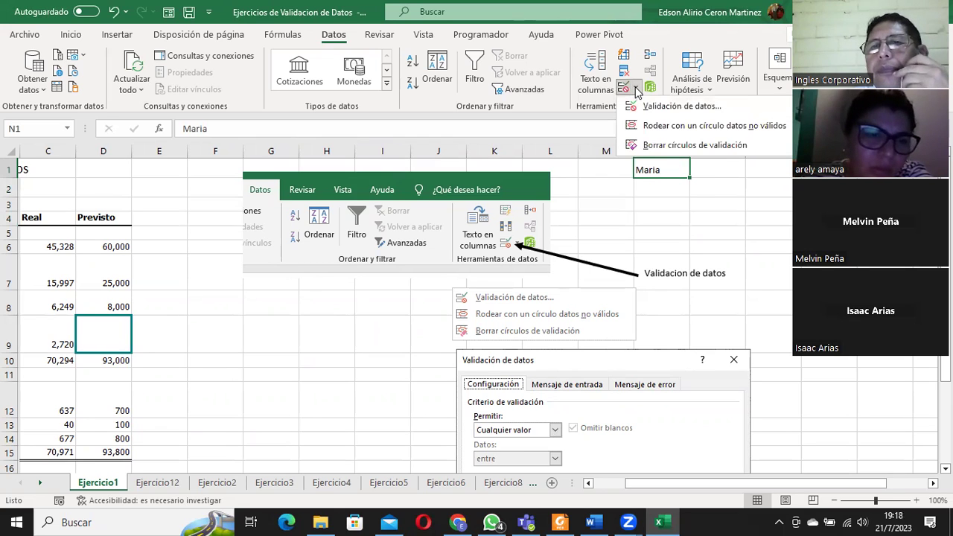
click(661, 106)
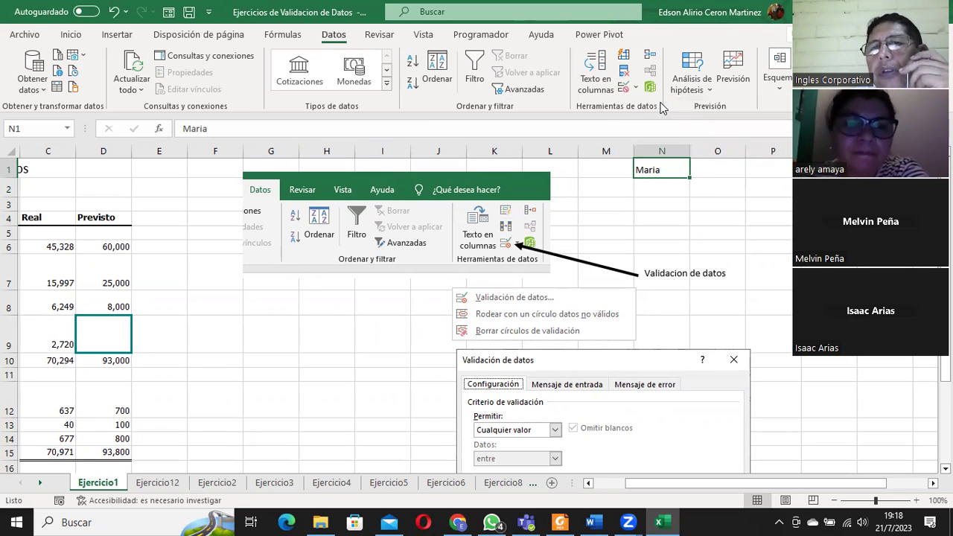
click(438, 195)
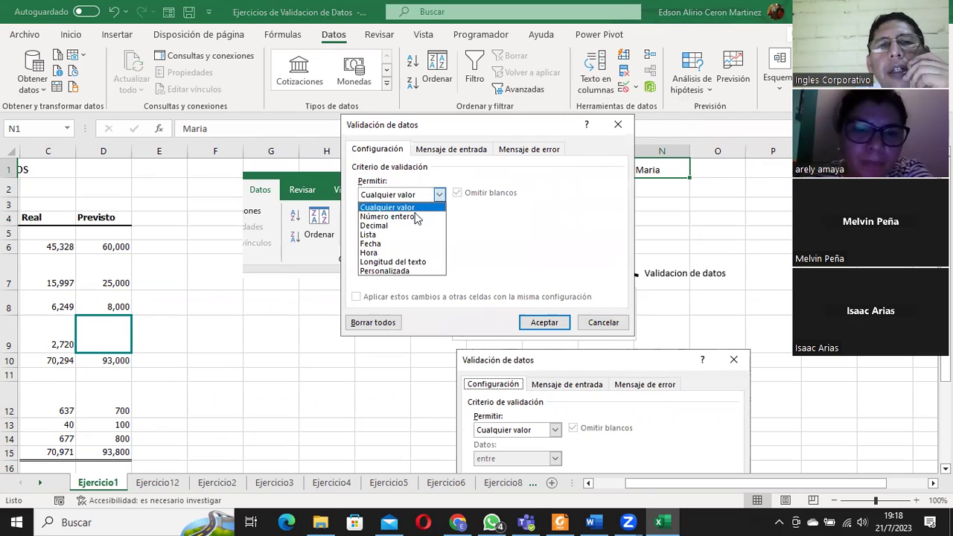
click(368, 235)
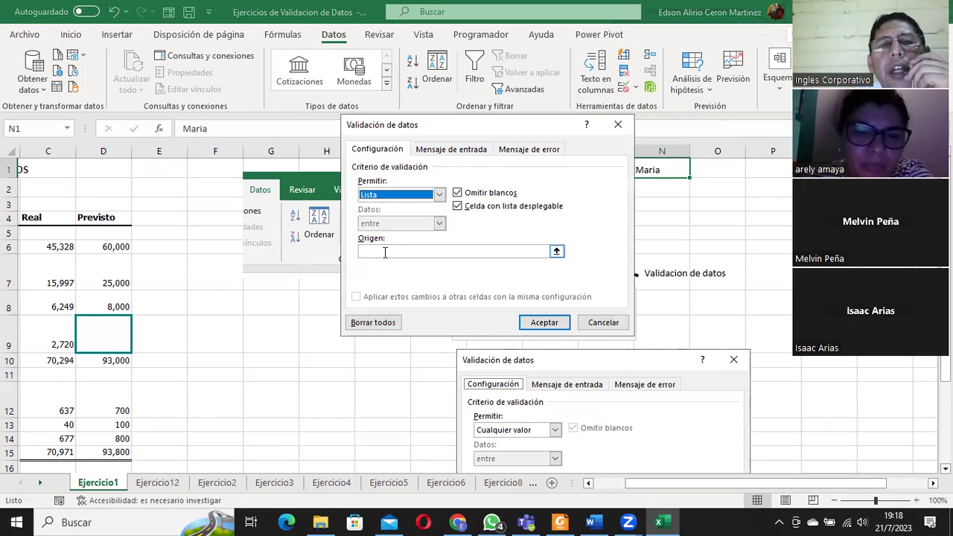
click(384, 253)
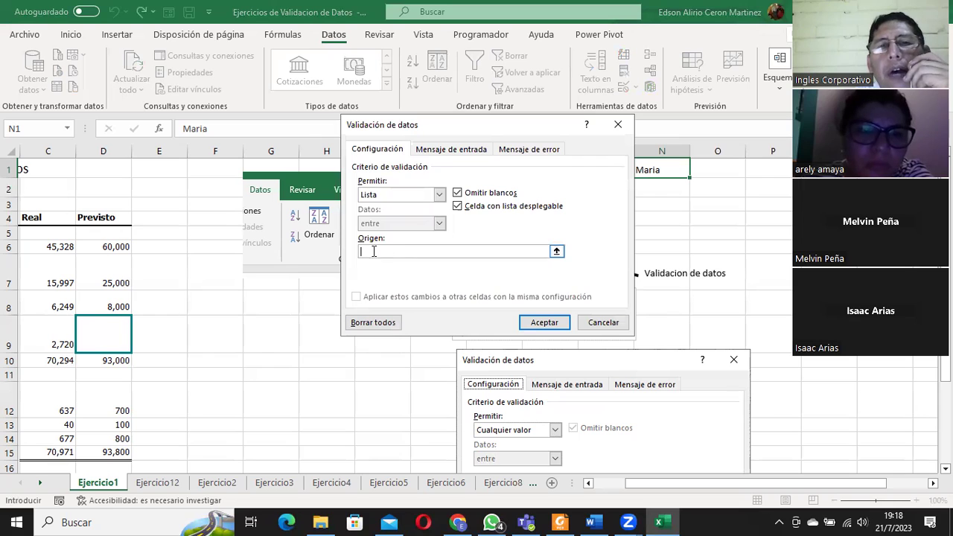
click(556, 252)
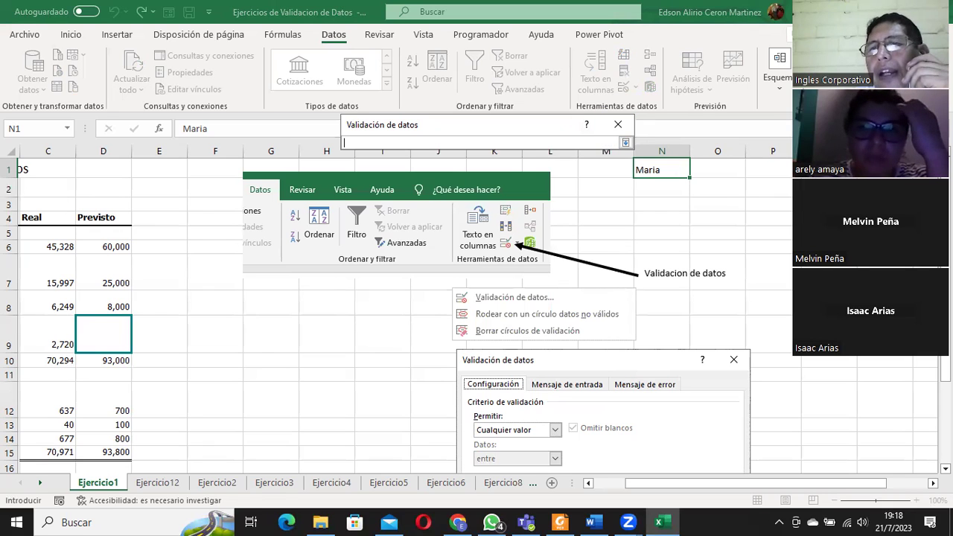
drag(828, 170, 828, 189)
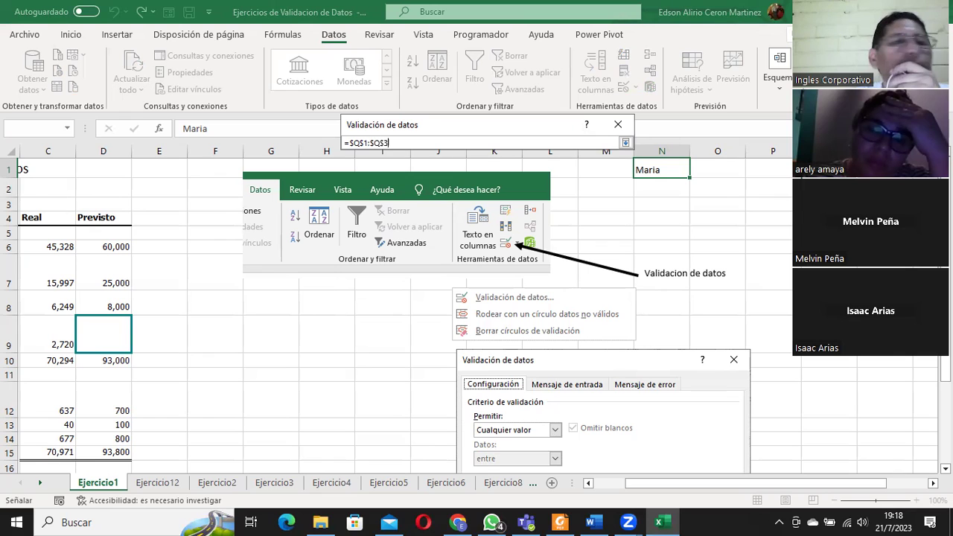
click(625, 142)
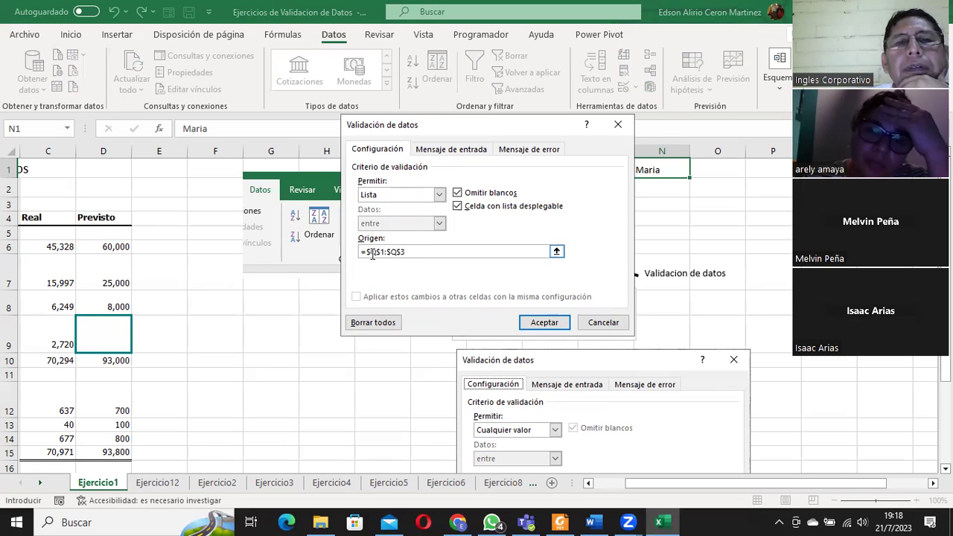
click(544, 323)
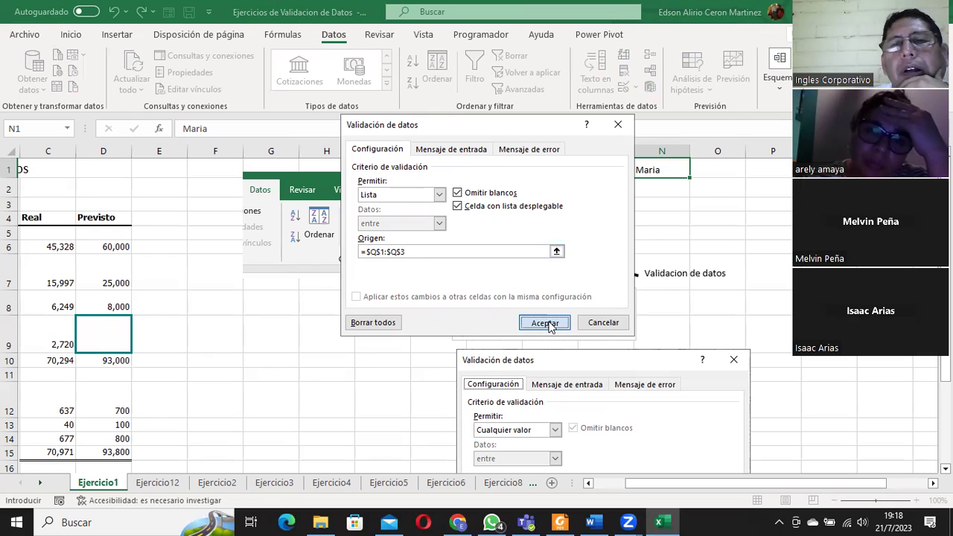
click(697, 171)
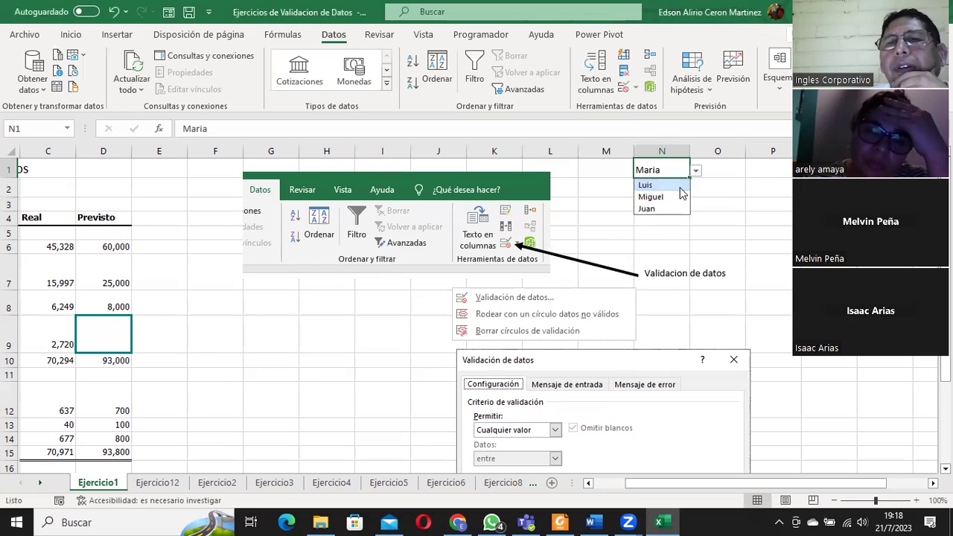
click(668, 194)
click(700, 170)
click(659, 169)
click(694, 172)
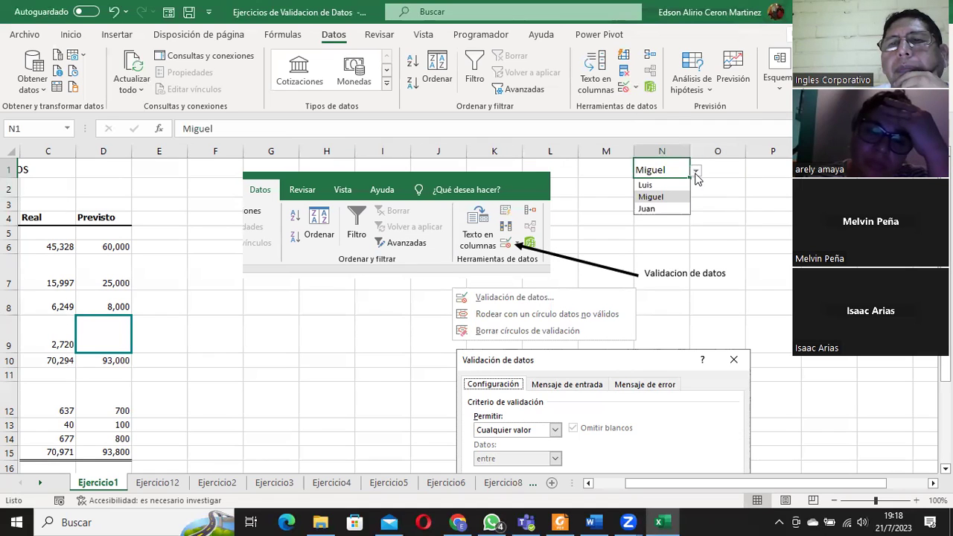
click(657, 210)
click(694, 173)
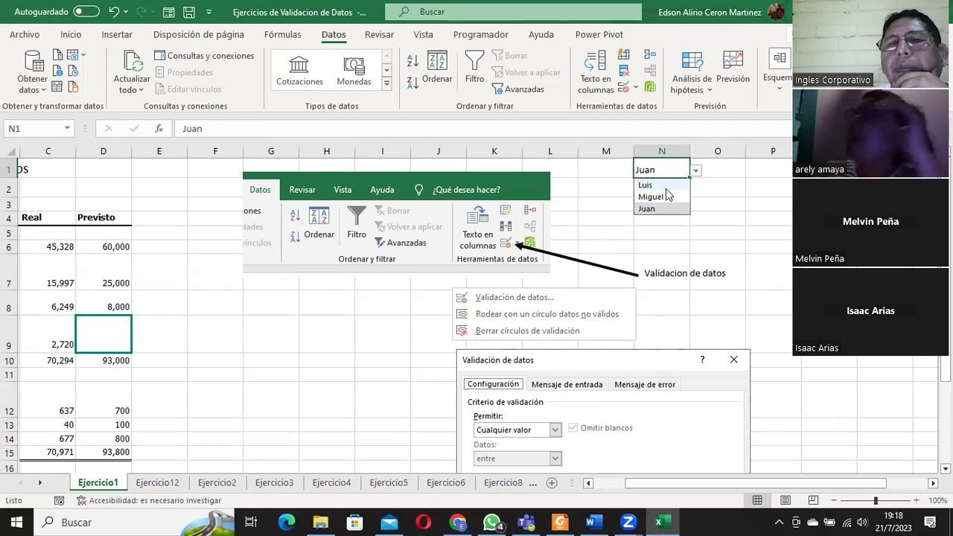
click(662, 184)
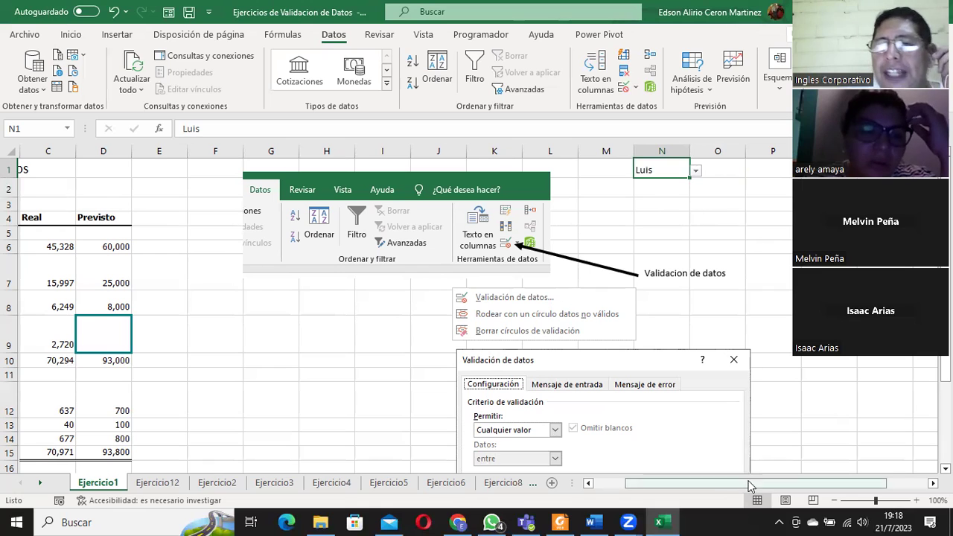
drag(699, 480, 606, 474)
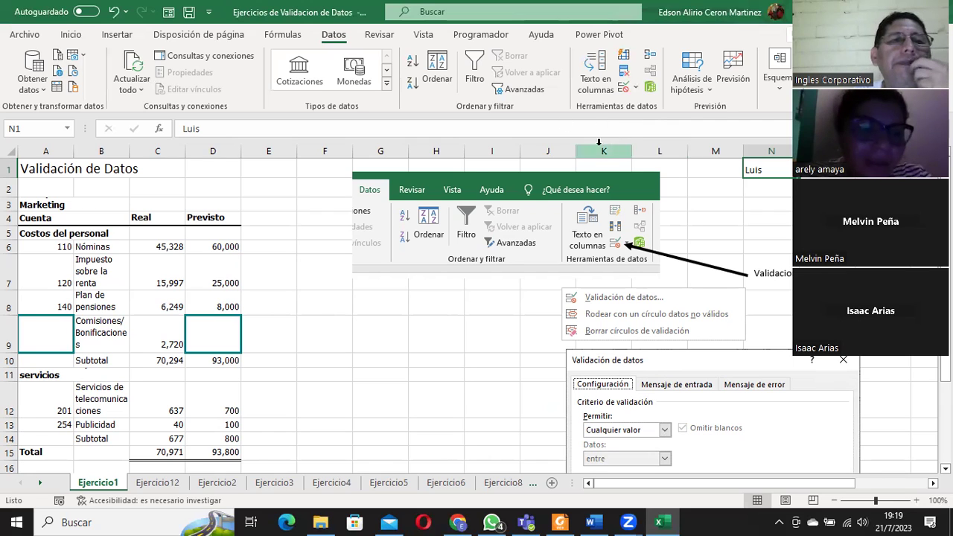
- Open N1's Validación de datos settings on the Mensaje de entrada tab
click(45, 235)
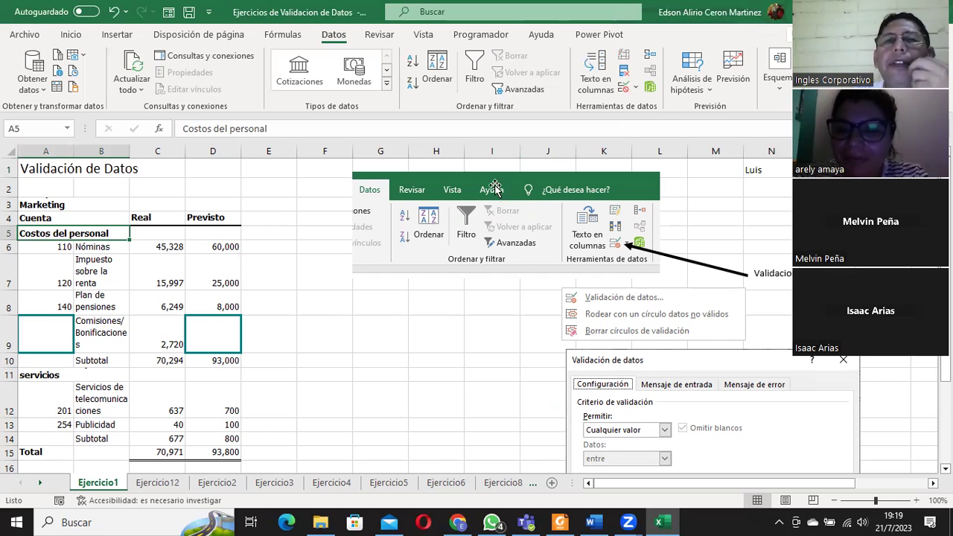
click(753, 169)
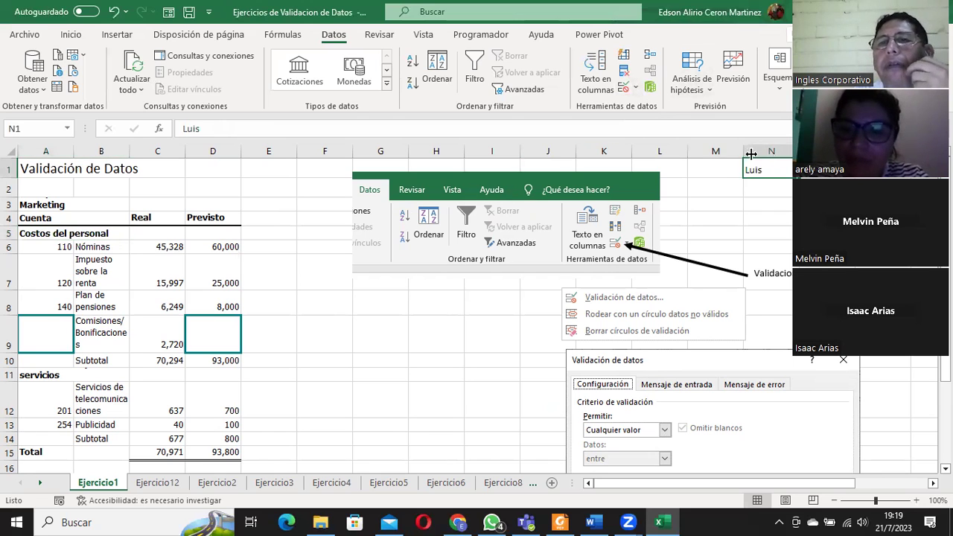
click(638, 88)
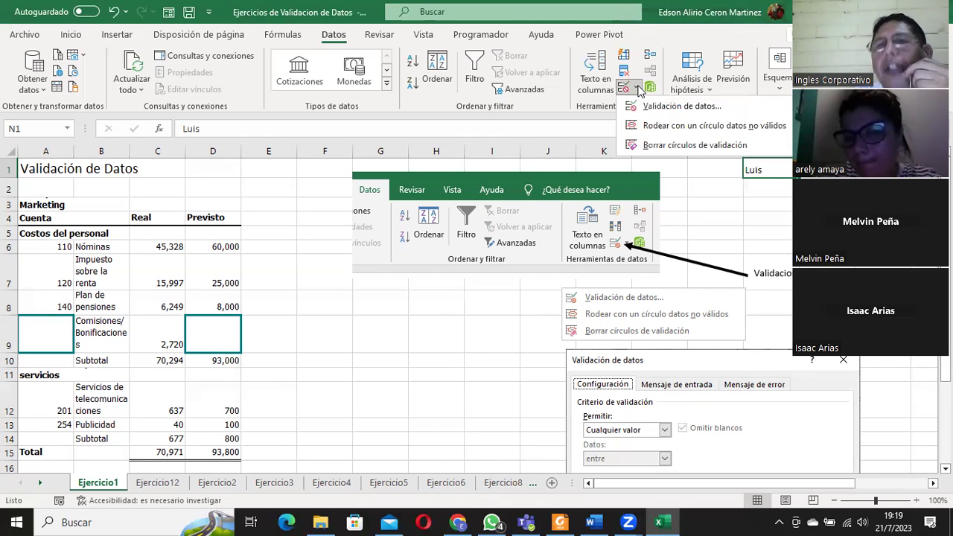
click(649, 107)
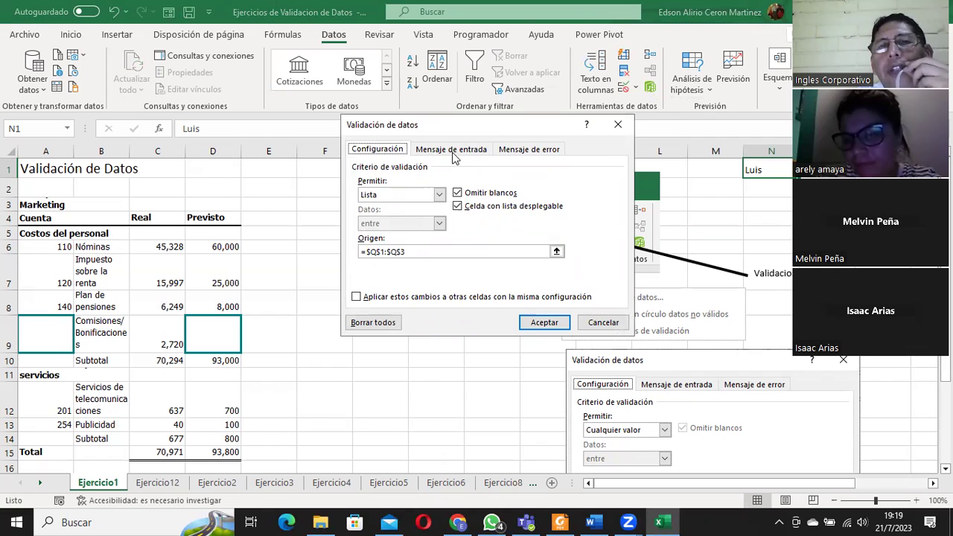
click(454, 153)
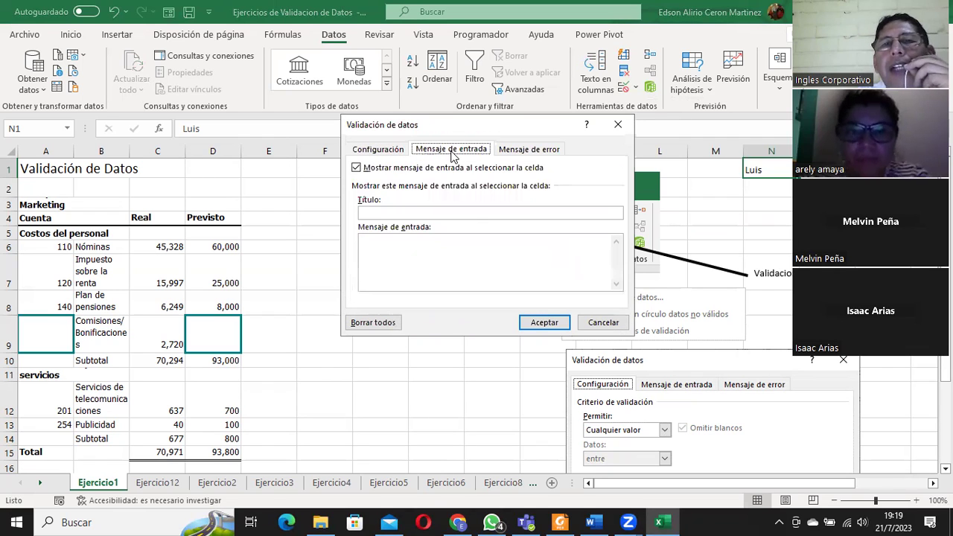
click(527, 150)
click(451, 152)
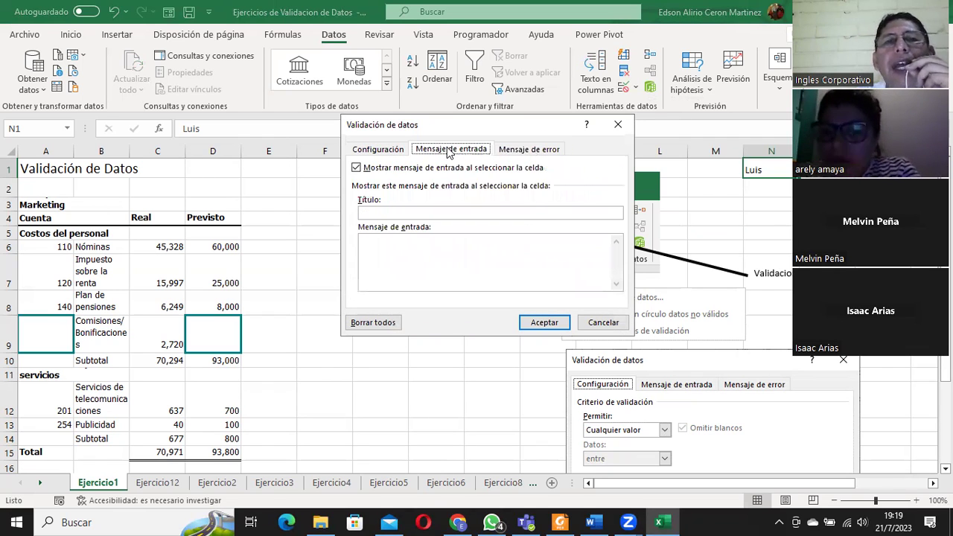
- Enter input message title 'Elija un nombre' and text 'Elija un nombre de la lista desplejable'
click(364, 213)
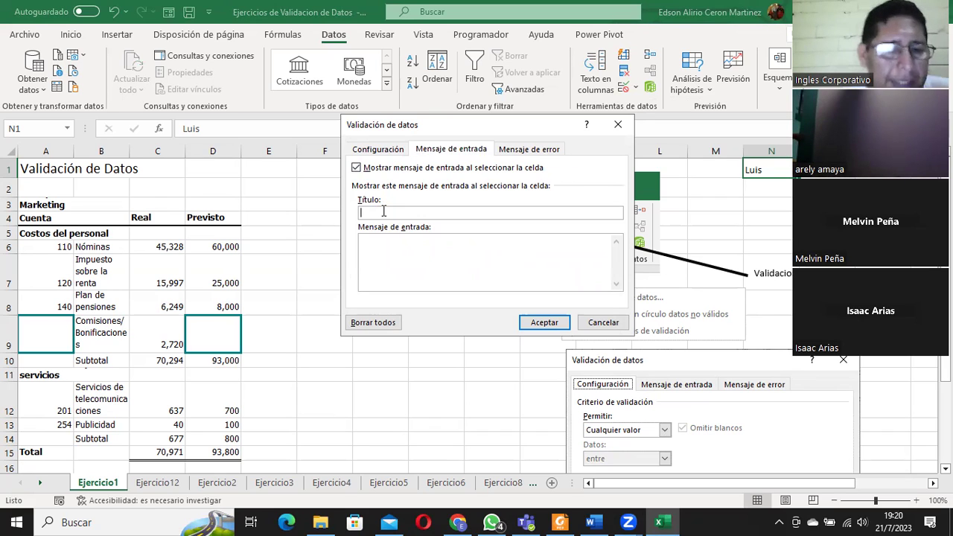
text(Elija un nombre)
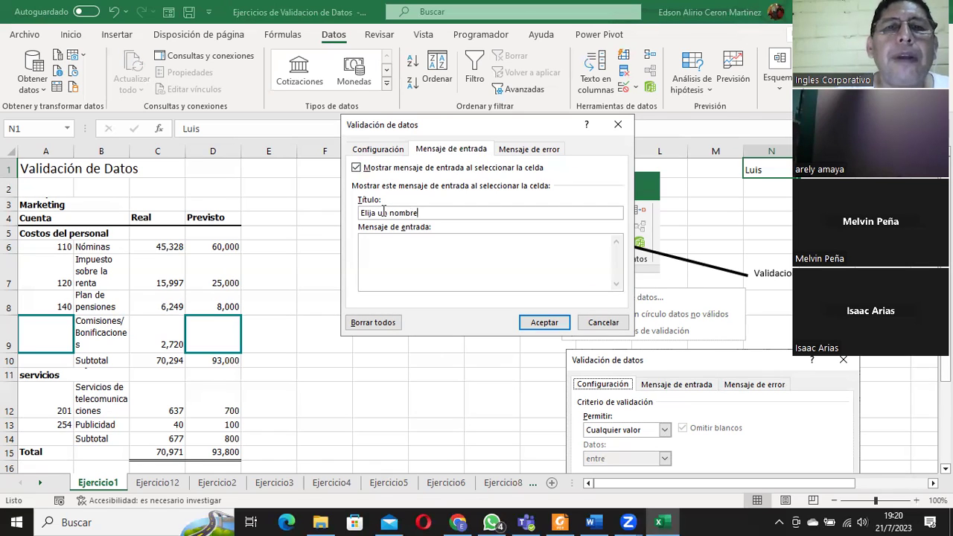
click(384, 238)
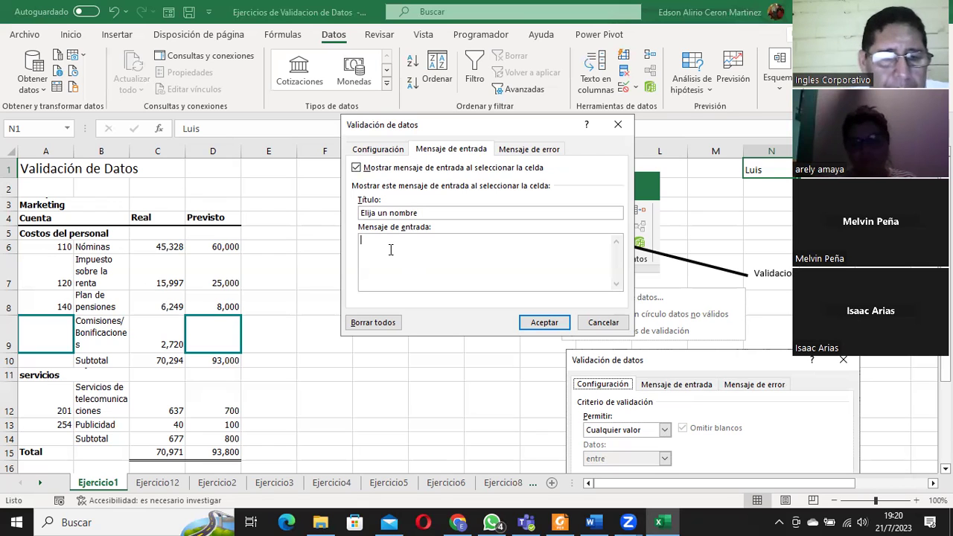
text(Elija un nombre de la lista desple)
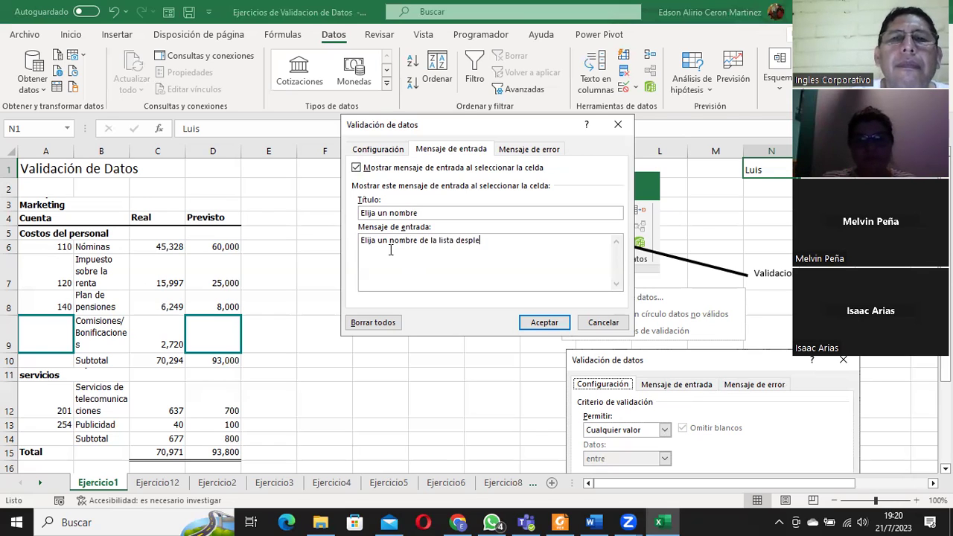
text(jable)
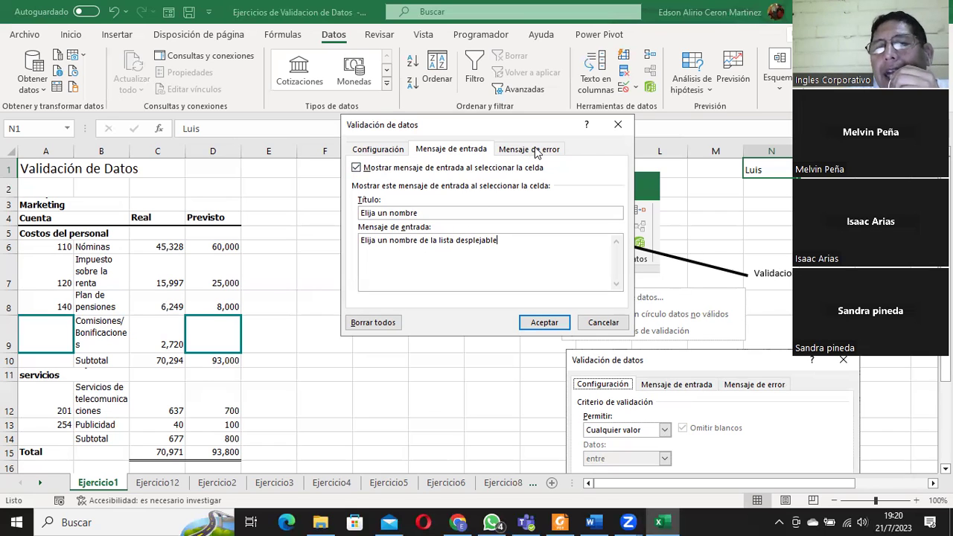
- On Mensaje de error, try Advertencia and Información, keep the Alto style, and title it Error
click(536, 152)
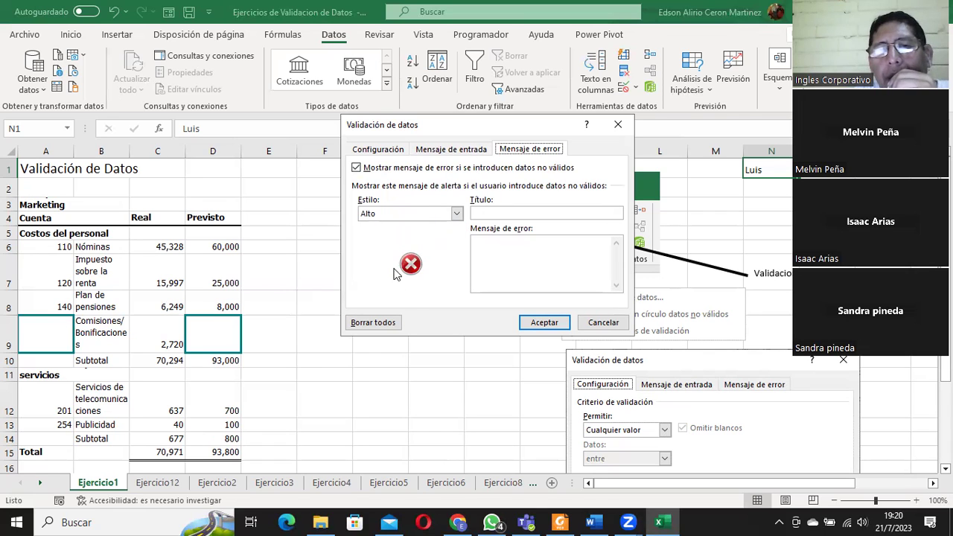
click(456, 213)
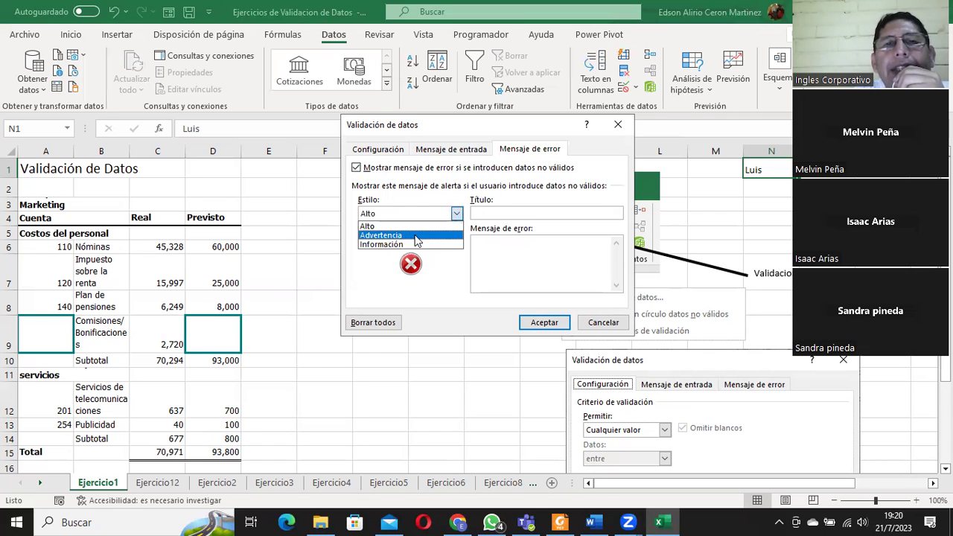
click(416, 230)
click(456, 214)
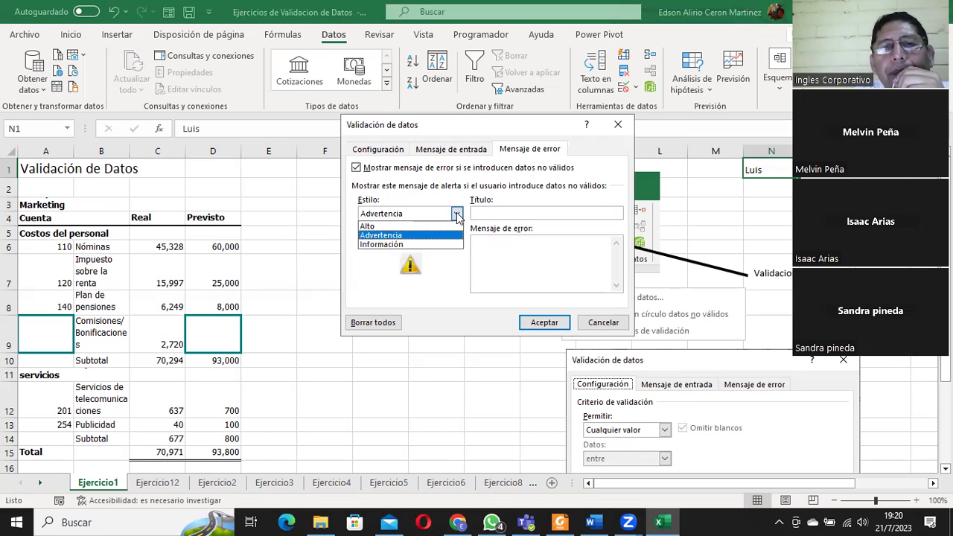
click(414, 245)
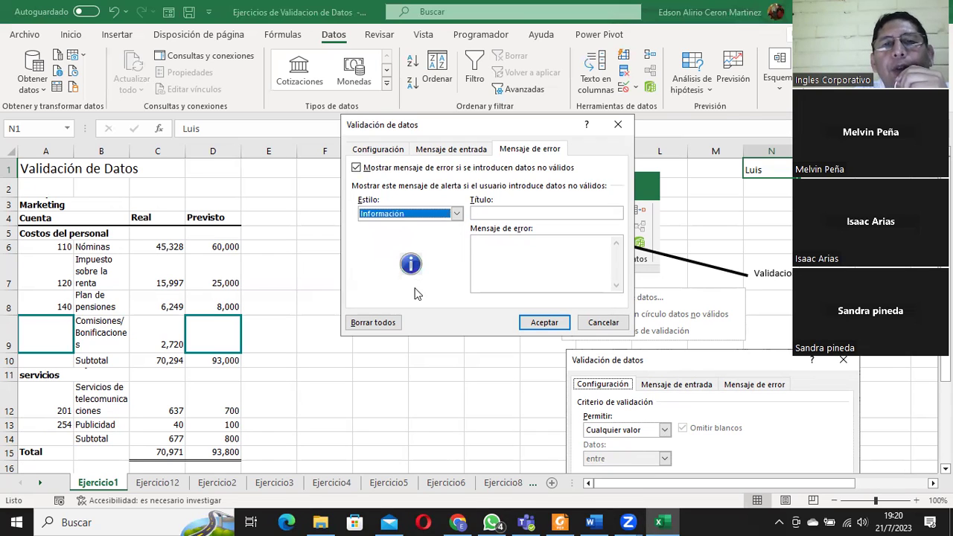
click(457, 214)
click(431, 224)
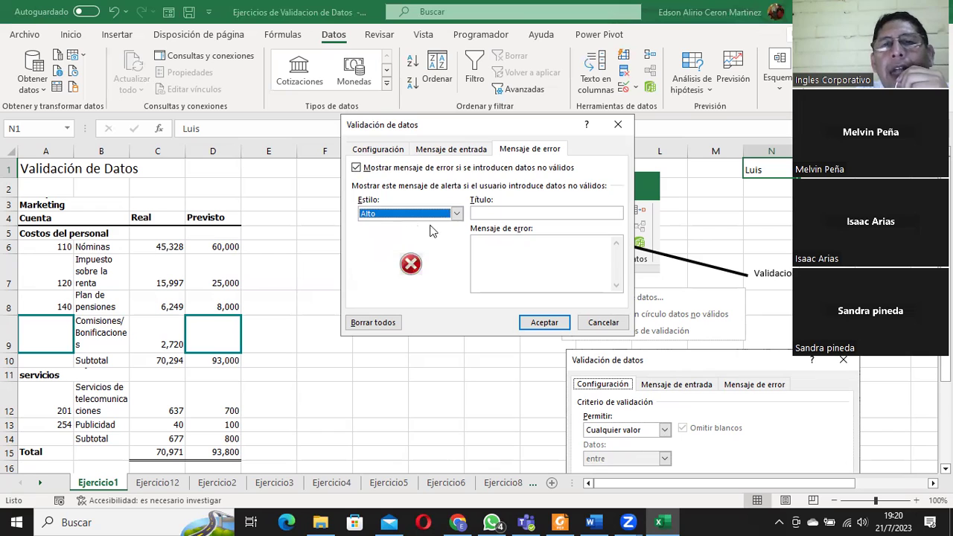
click(483, 212)
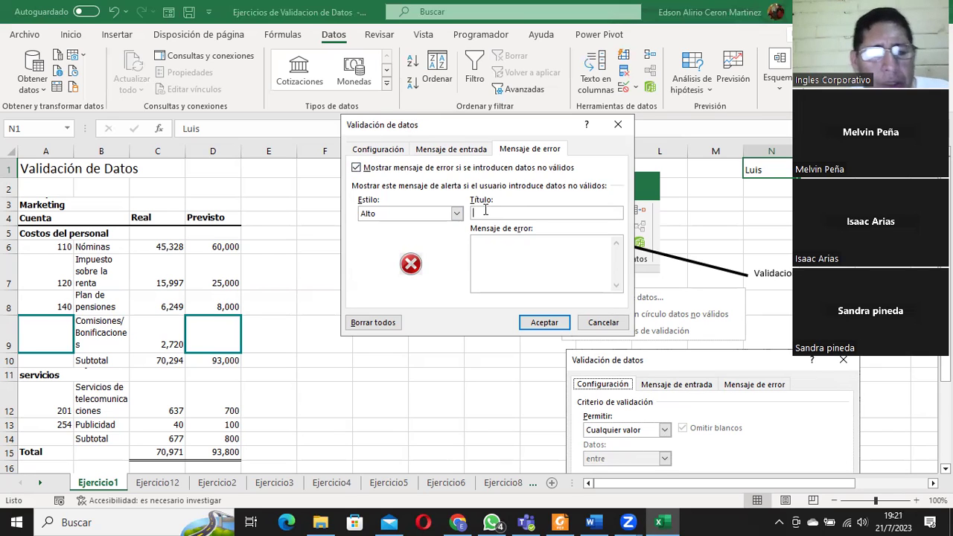
text(Error)
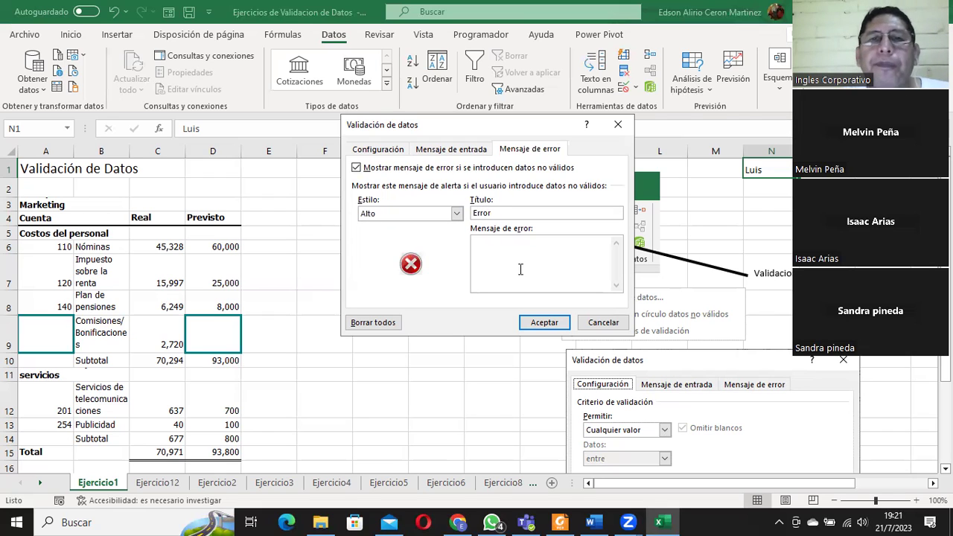
text(Eli)
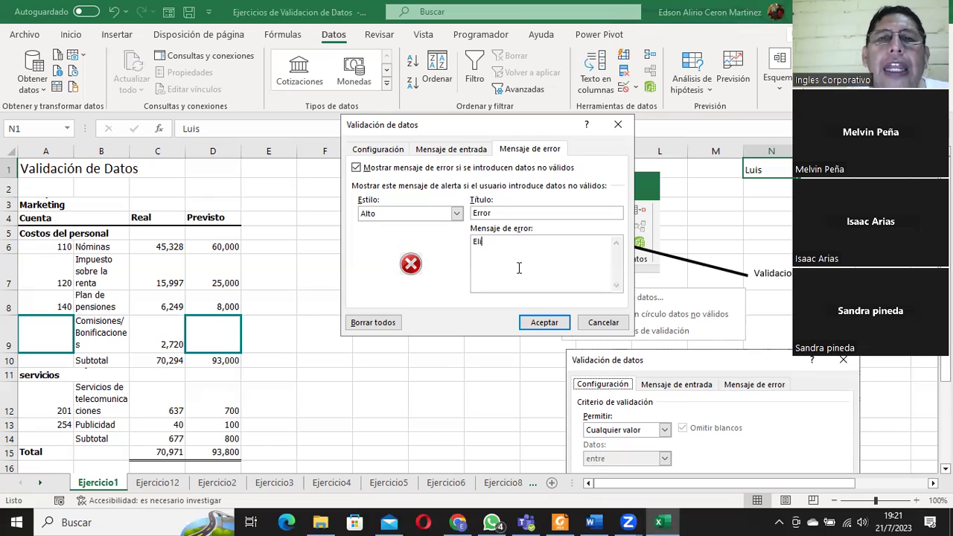
text(ja un nombre de la lista)
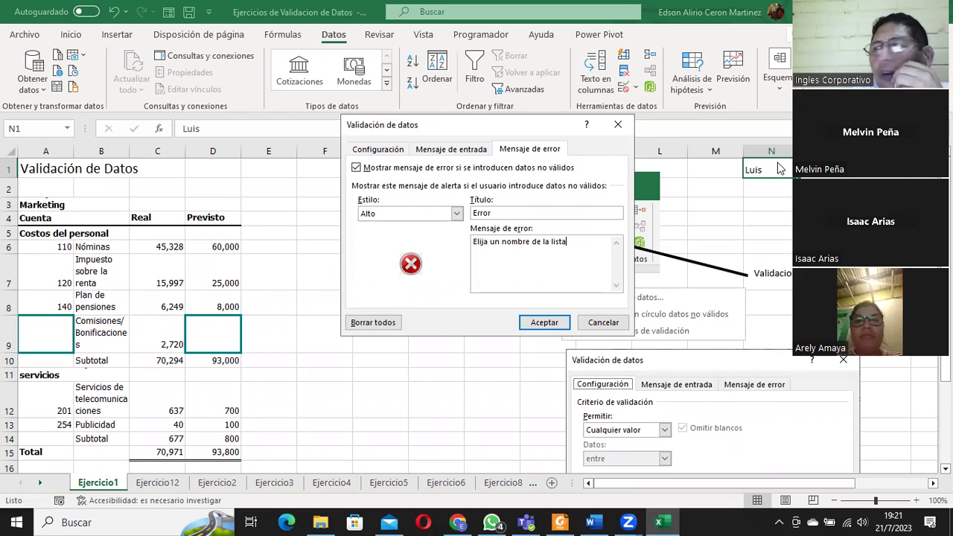
- Recheck the input message and Error title, then apply N1's validation settings
click(459, 151)
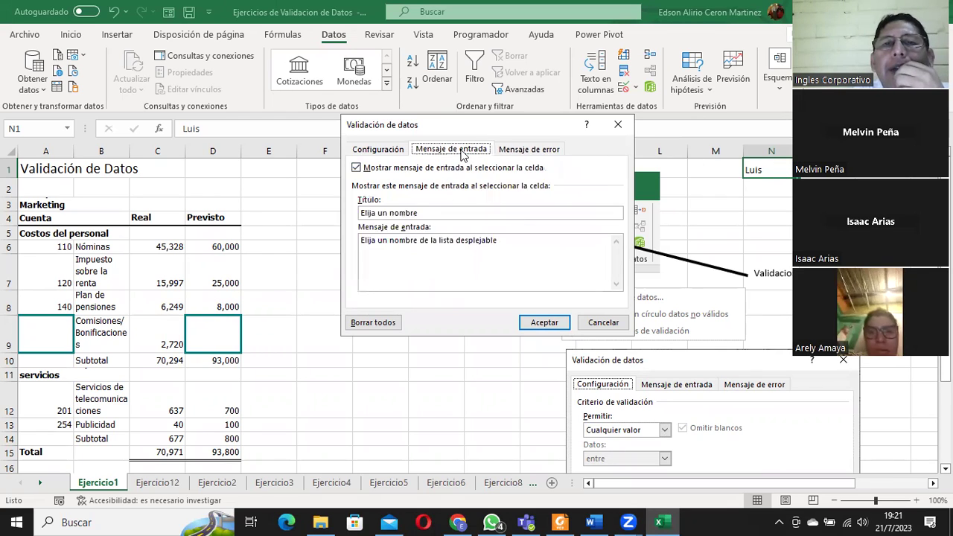
double_click(363, 241)
click(492, 242)
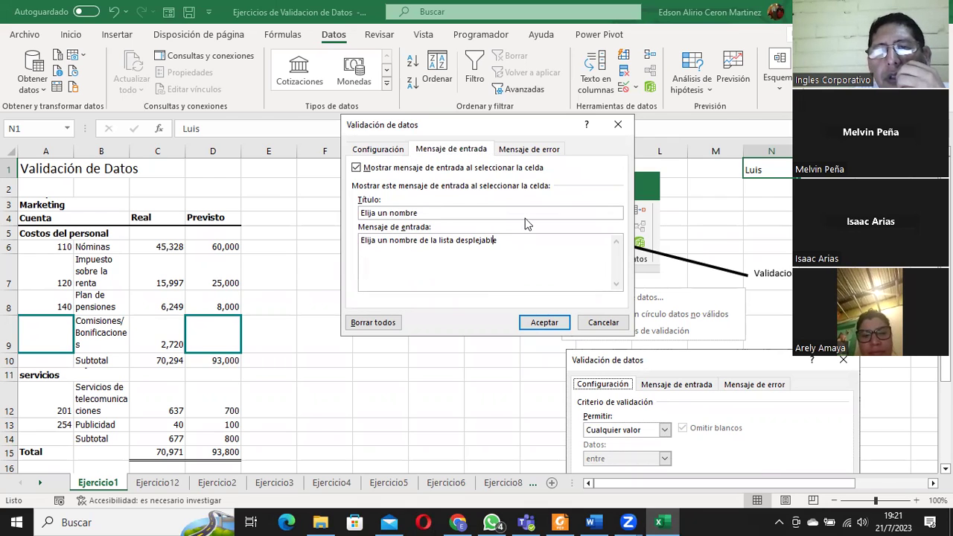
click(542, 151)
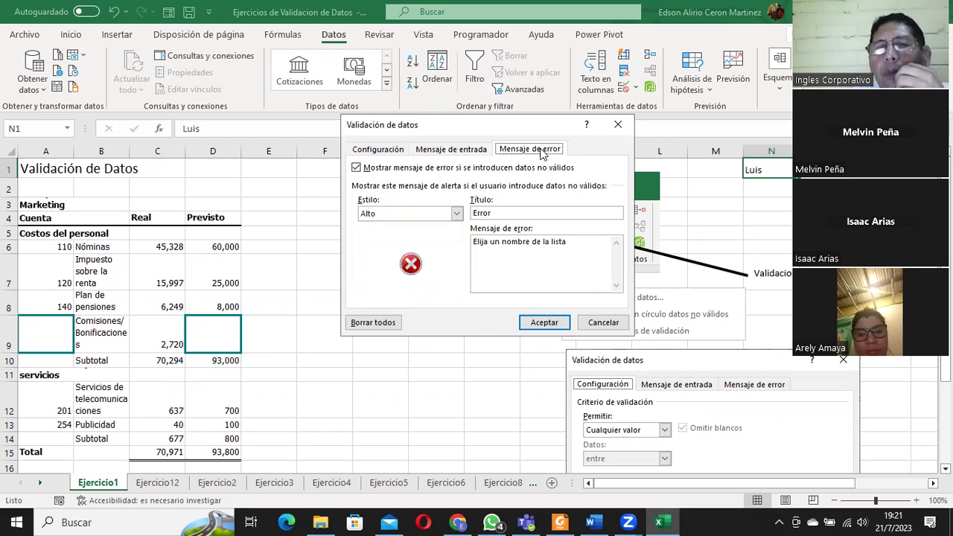
click(497, 213)
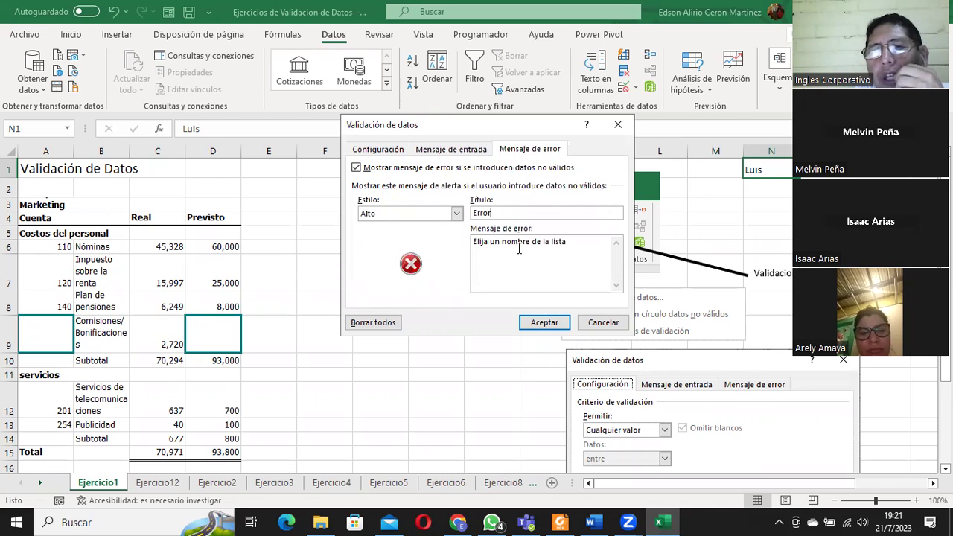
click(548, 324)
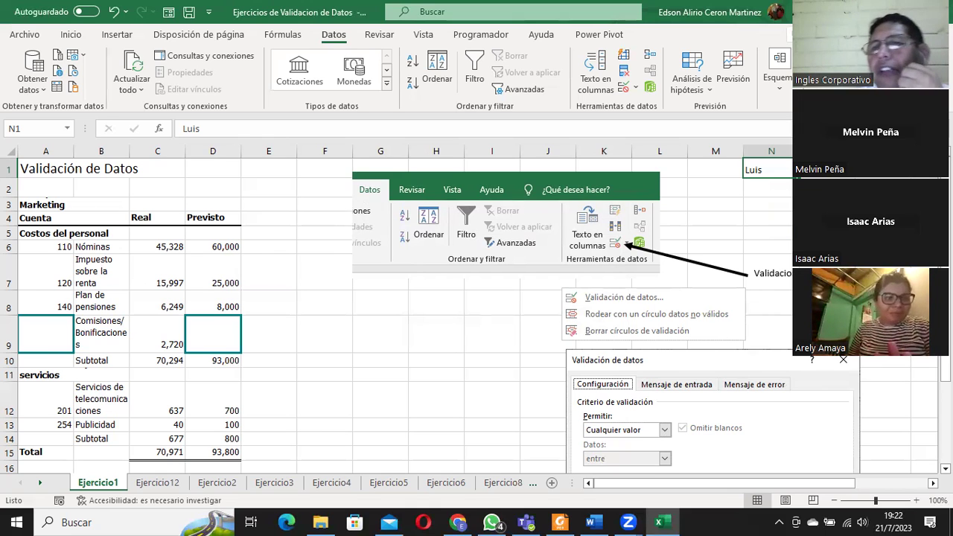
- Select N1 to see its input message, enter an off-list name, and cancel the error alert
click(779, 169)
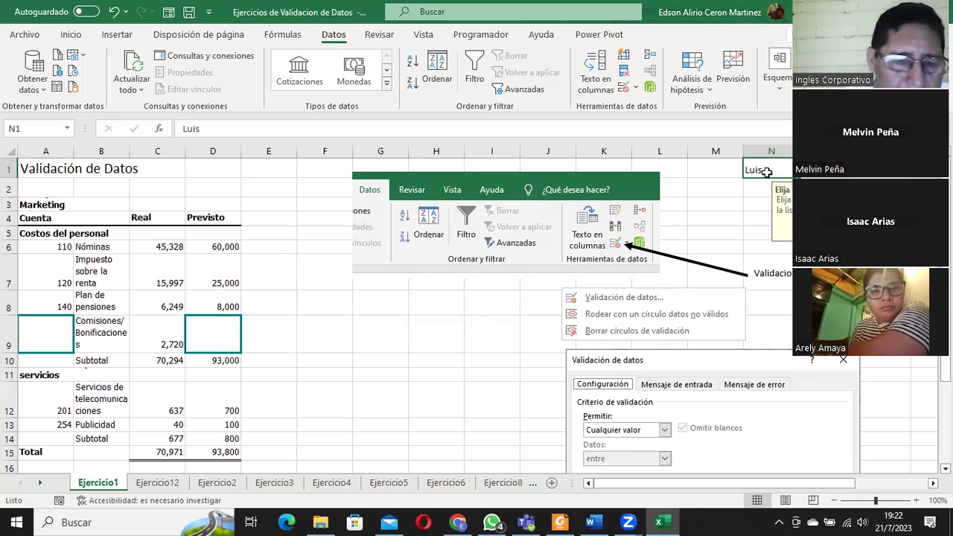
text(Isaac)
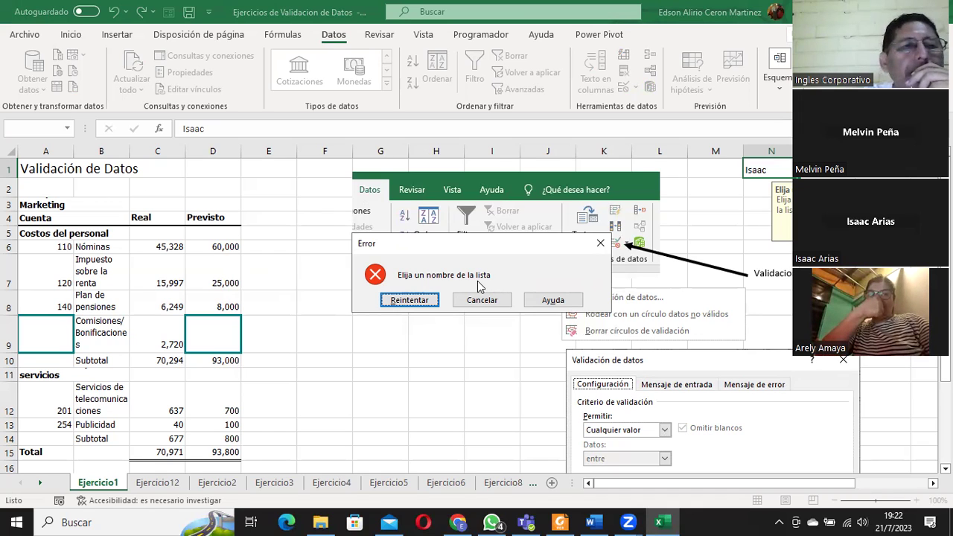
click(482, 300)
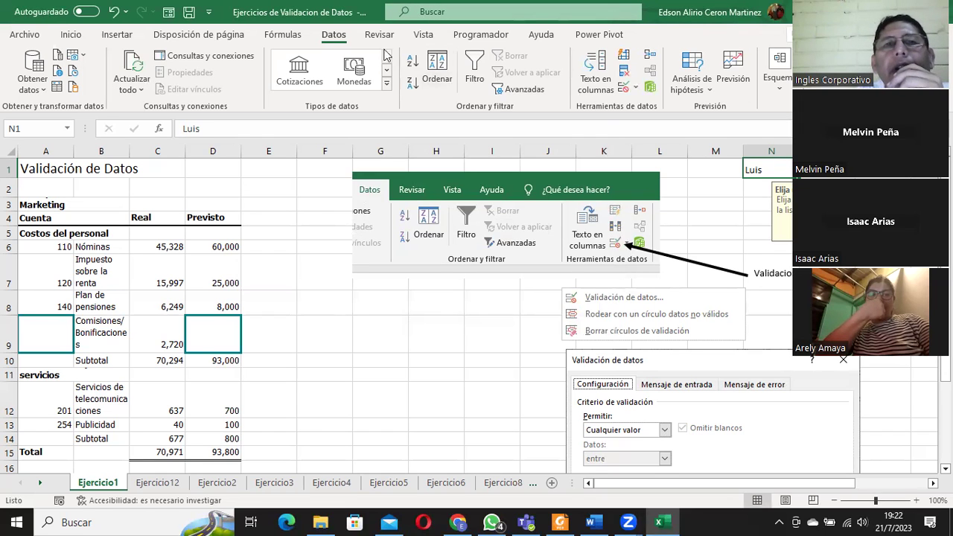
- Clear and apply all of N1's validation rules, then select O2 and scroll back left
click(636, 88)
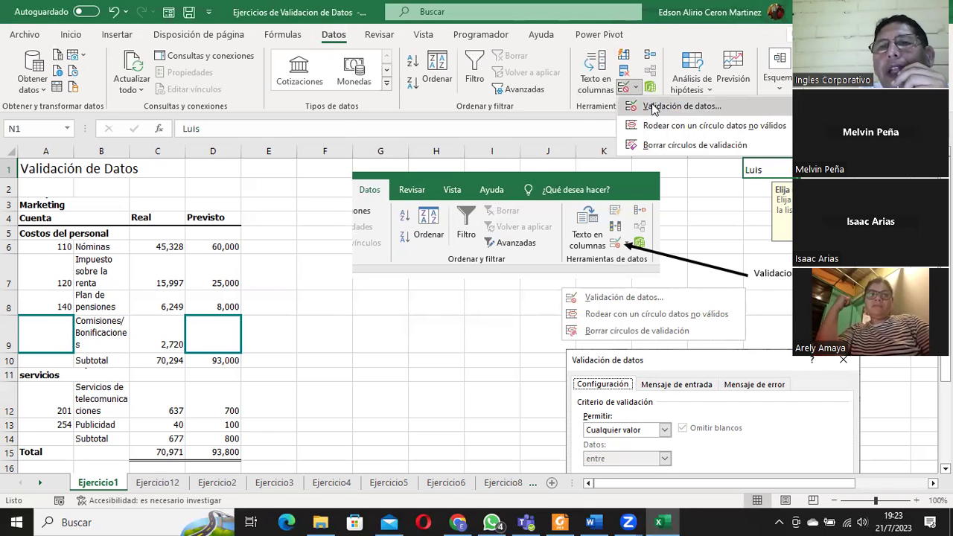
click(652, 109)
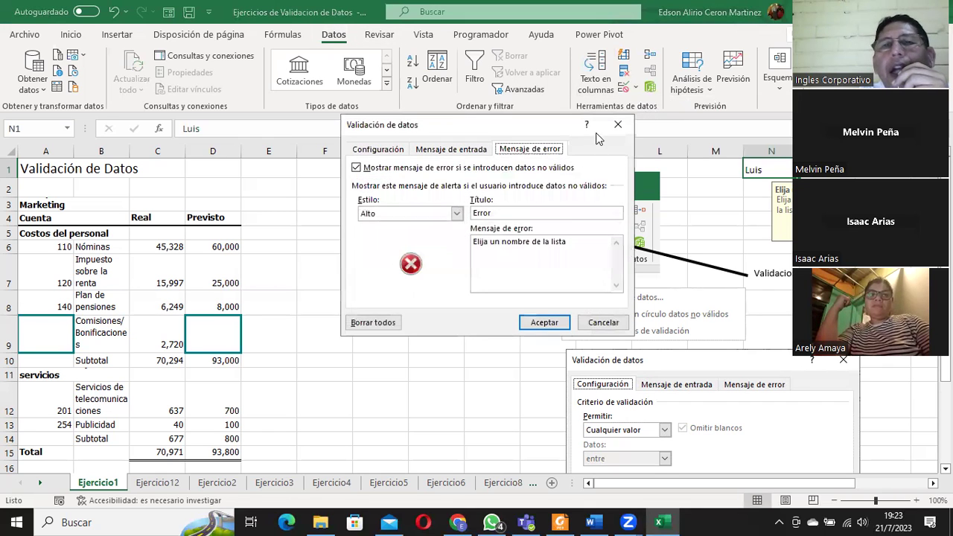
click(386, 323)
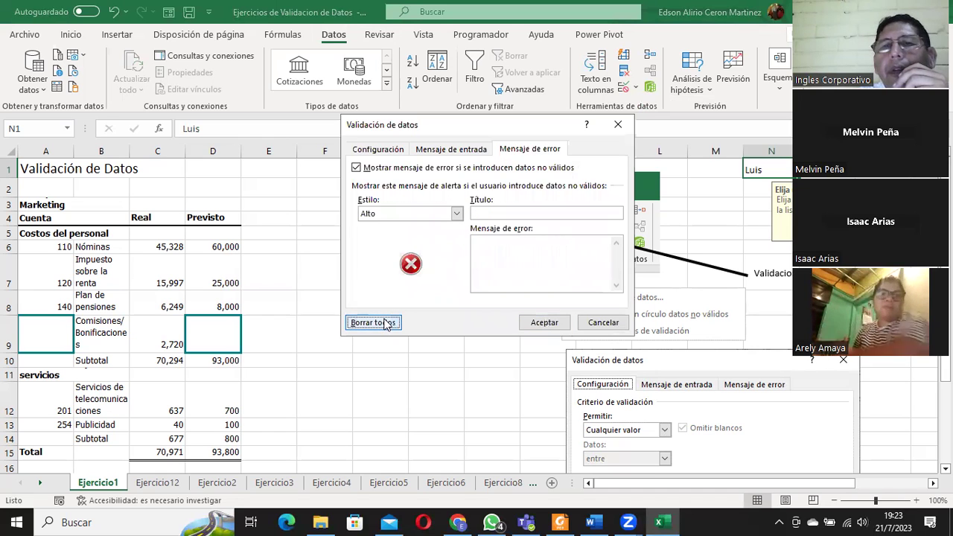
click(542, 326)
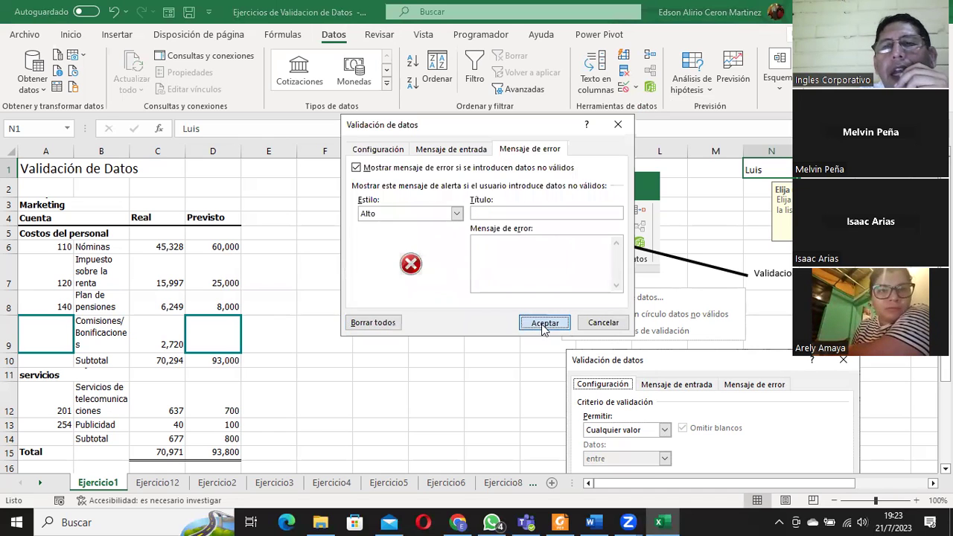
click(826, 189)
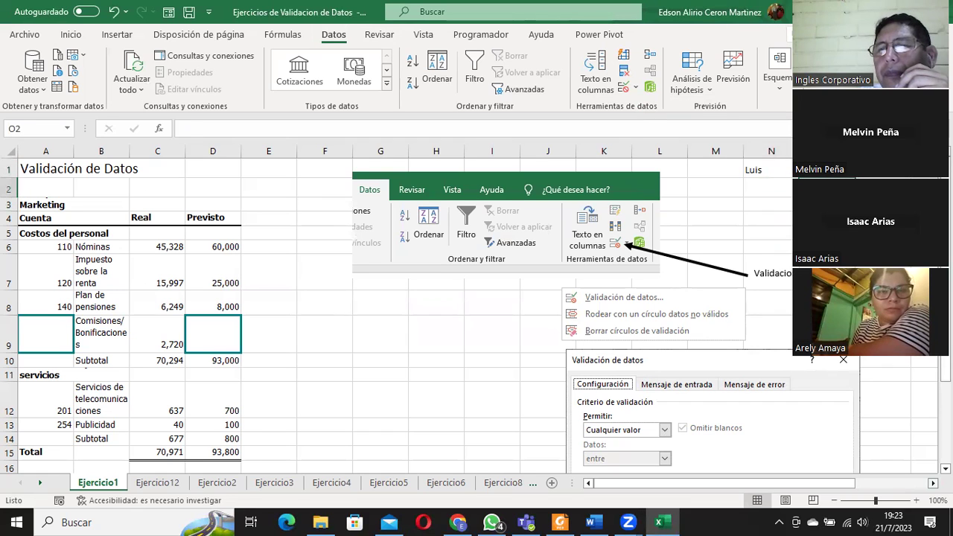
scroll(395, 313, right, 1)
scroll(394, 313, right, 1)
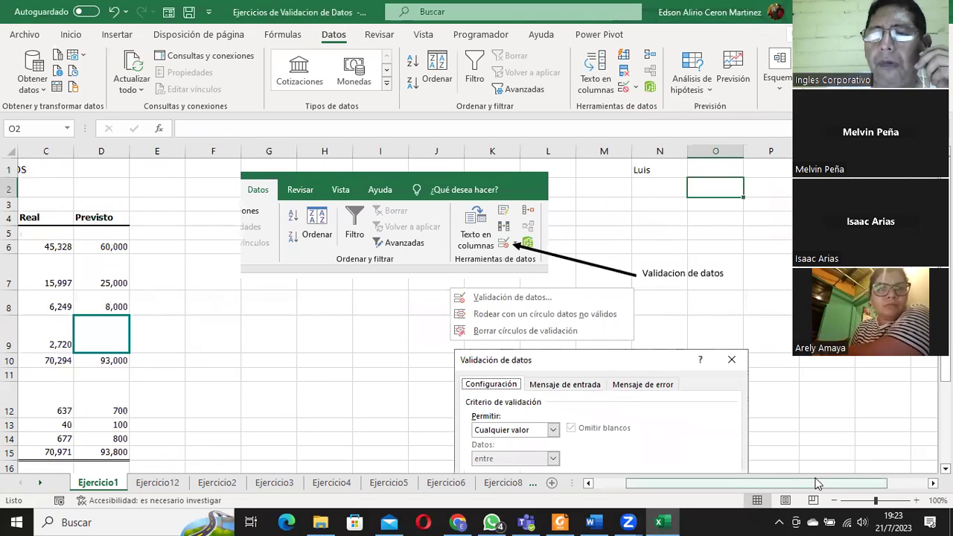
drag(818, 482, 670, 477)
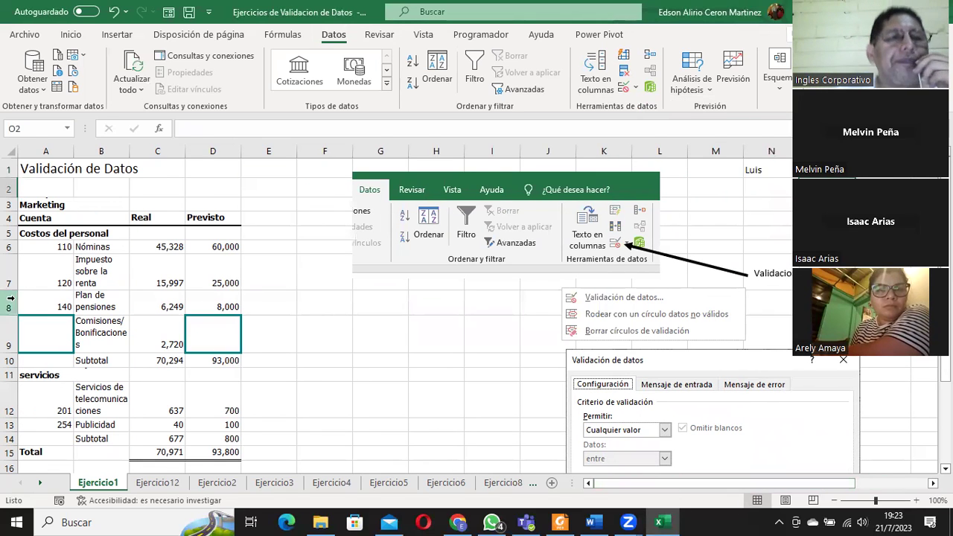
click(42, 246)
drag(41, 245, 50, 301)
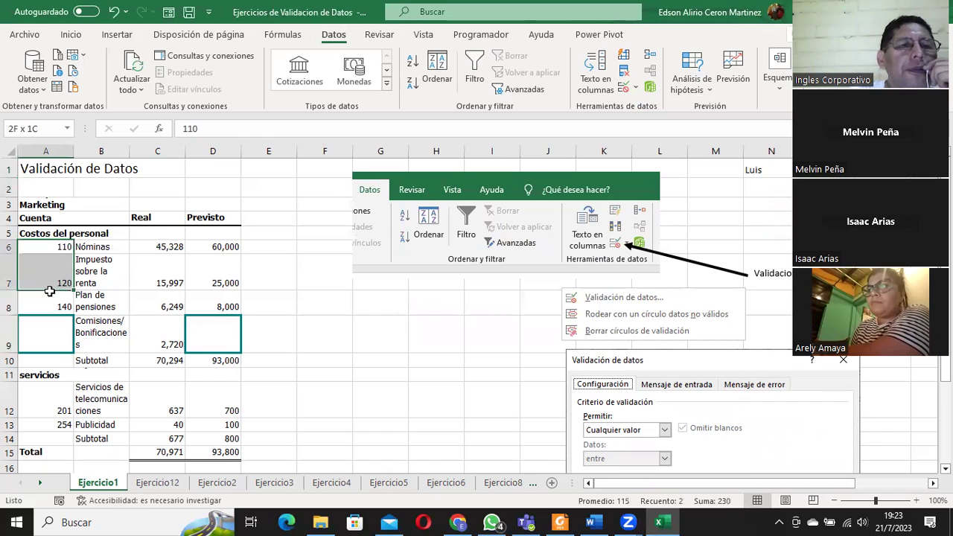
drag(51, 248, 52, 310)
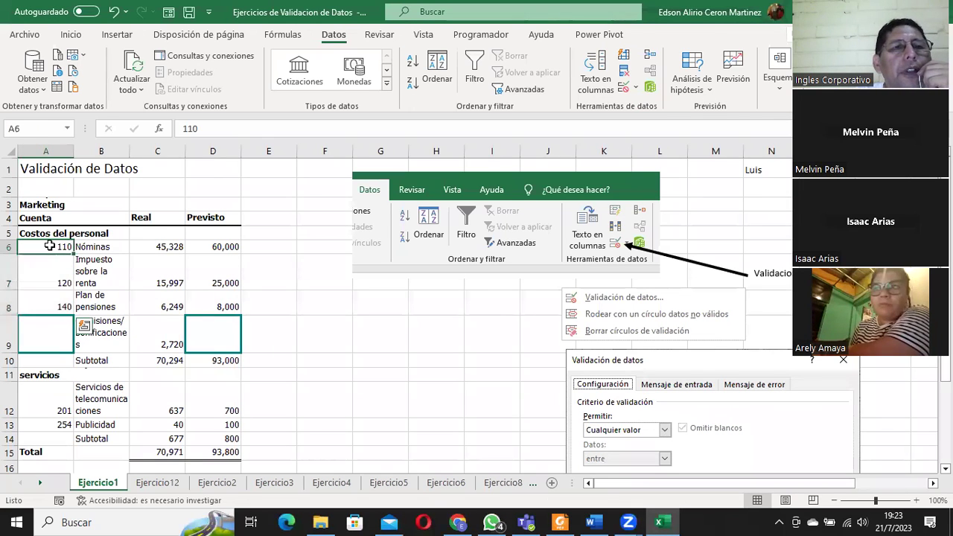
click(49, 332)
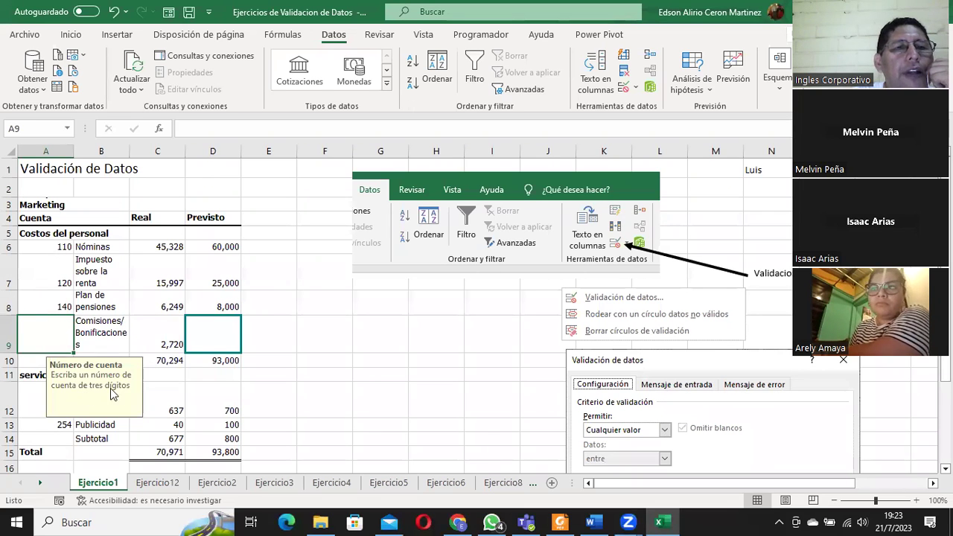
click(49, 248)
click(50, 266)
click(50, 307)
click(46, 329)
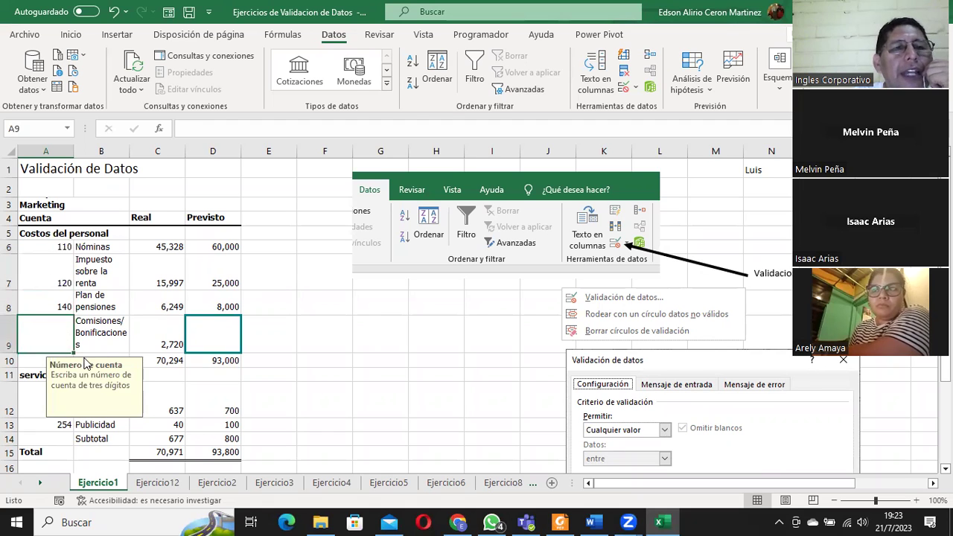
drag(48, 246, 52, 273)
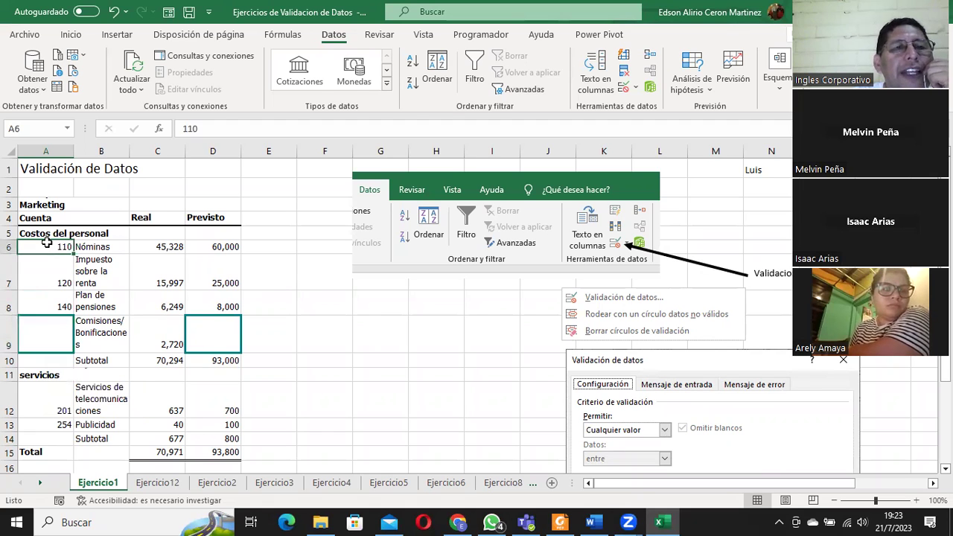
click(51, 334)
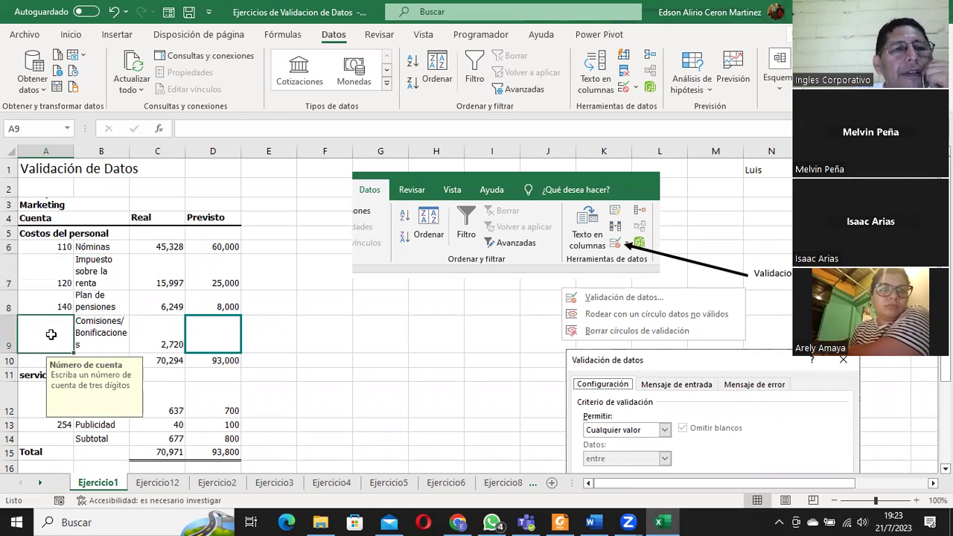
click(54, 248)
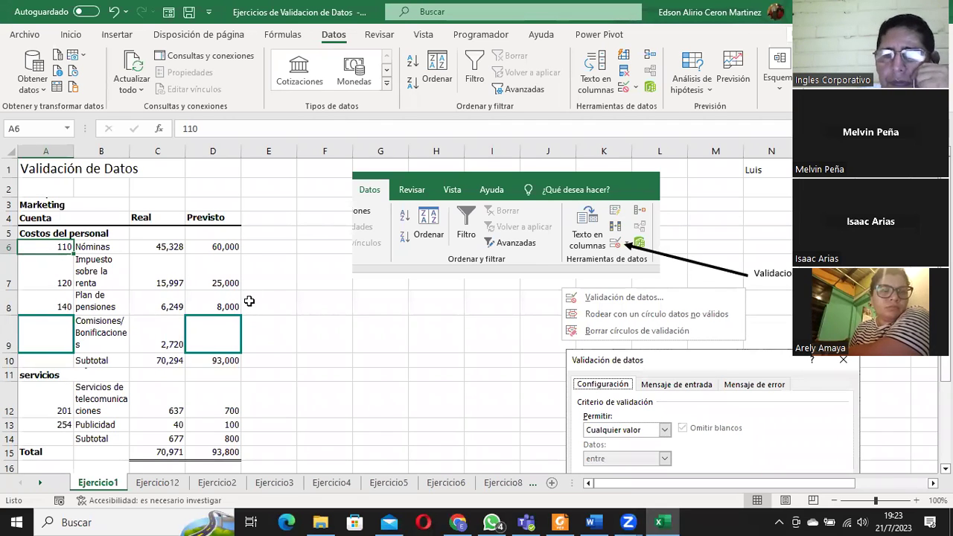
text(474)
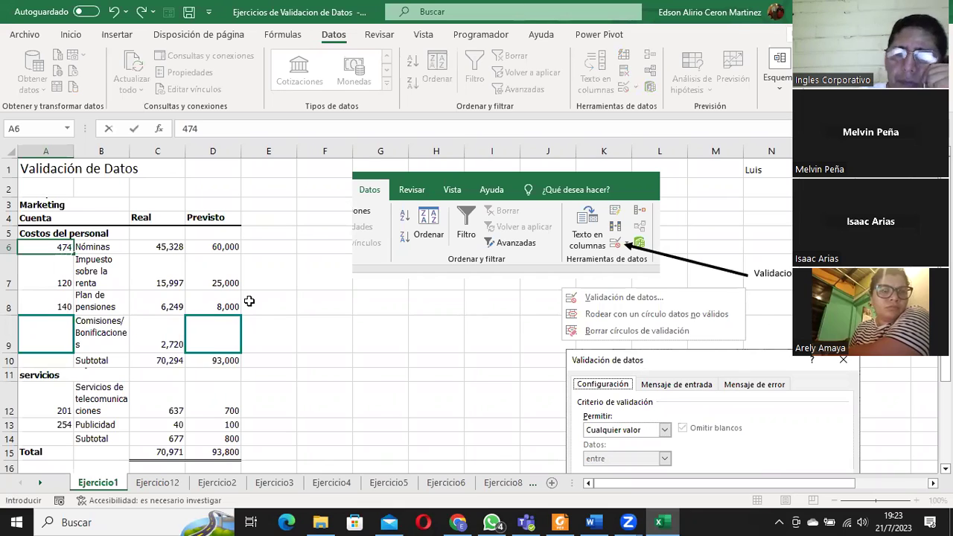
text(0)
key(Return)
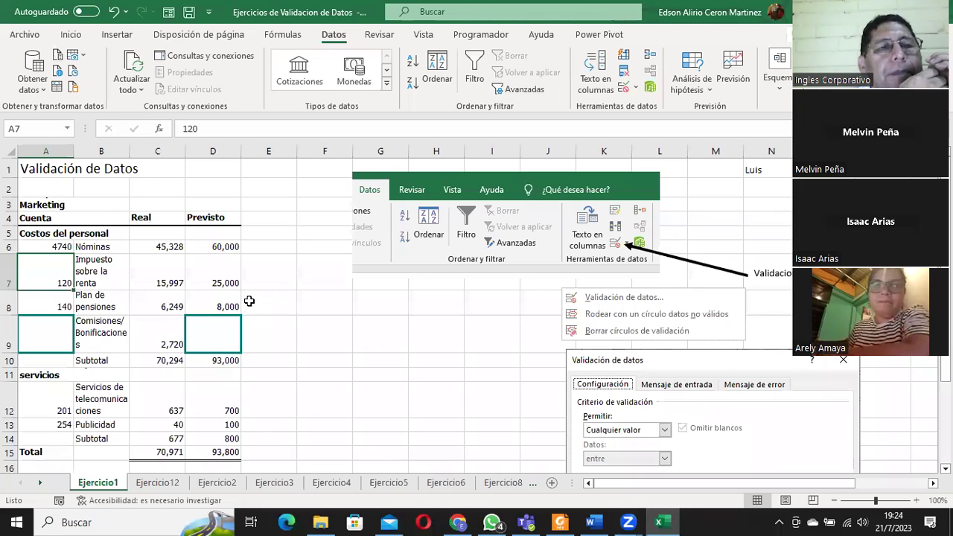
key(Up)
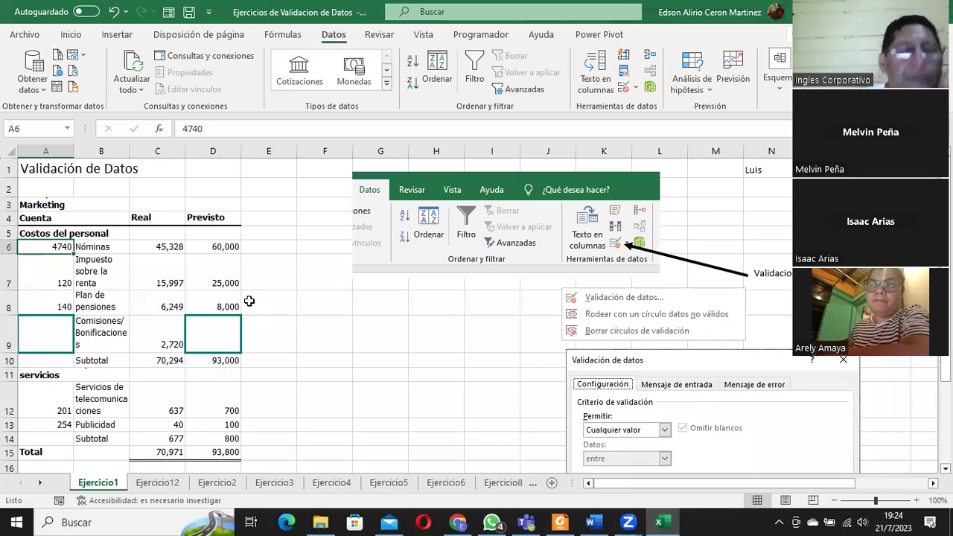
key(ctrl+z)
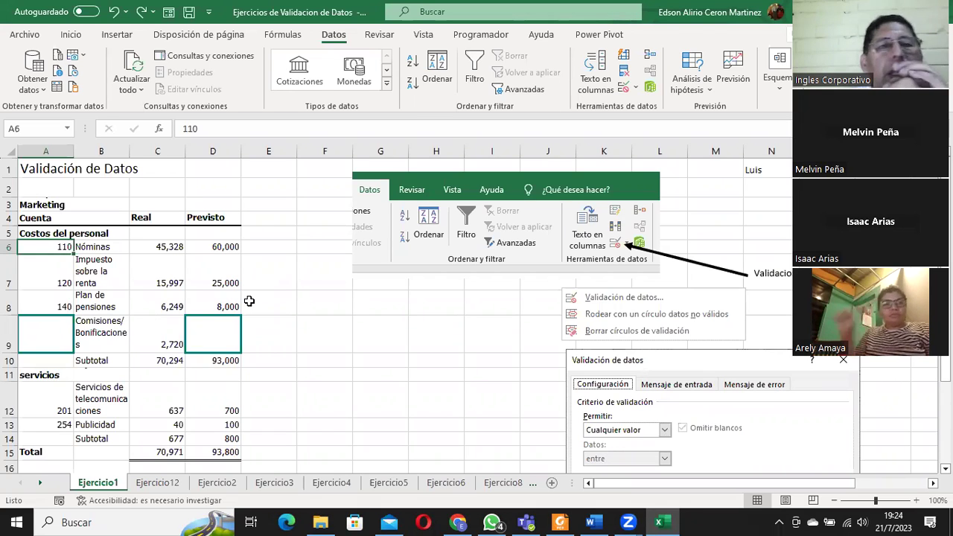
- Check the Número de cuenta input message shown on A9 and the account cells A6:A8
click(40, 337)
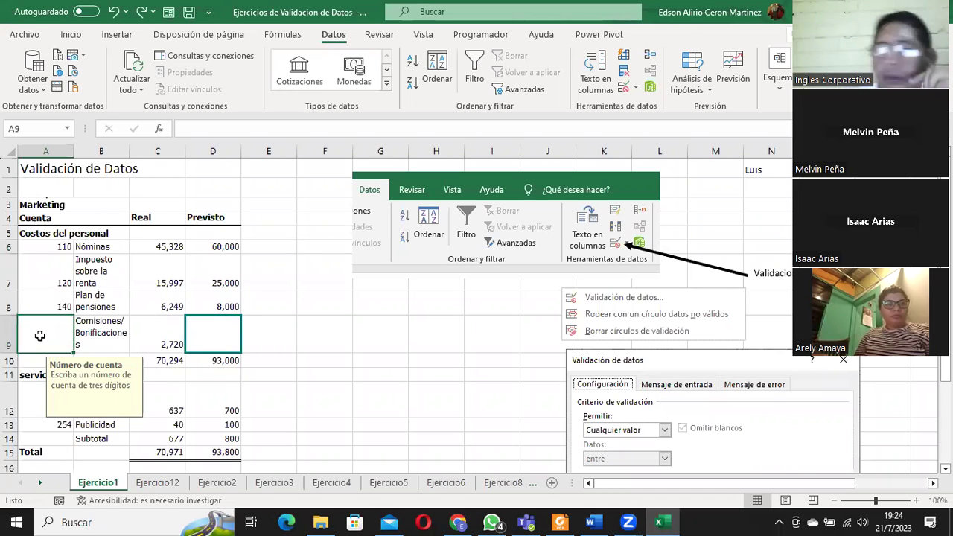
drag(36, 246, 50, 306)
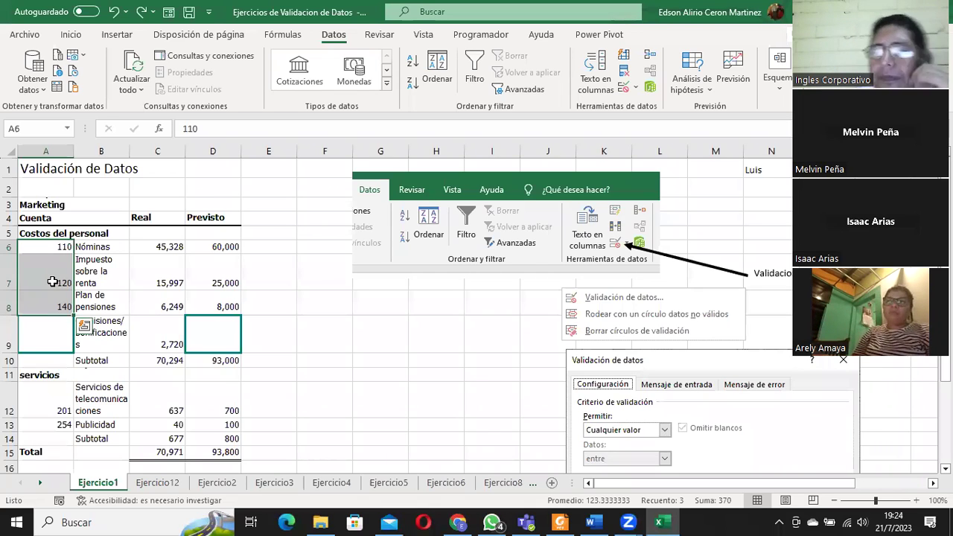
click(55, 330)
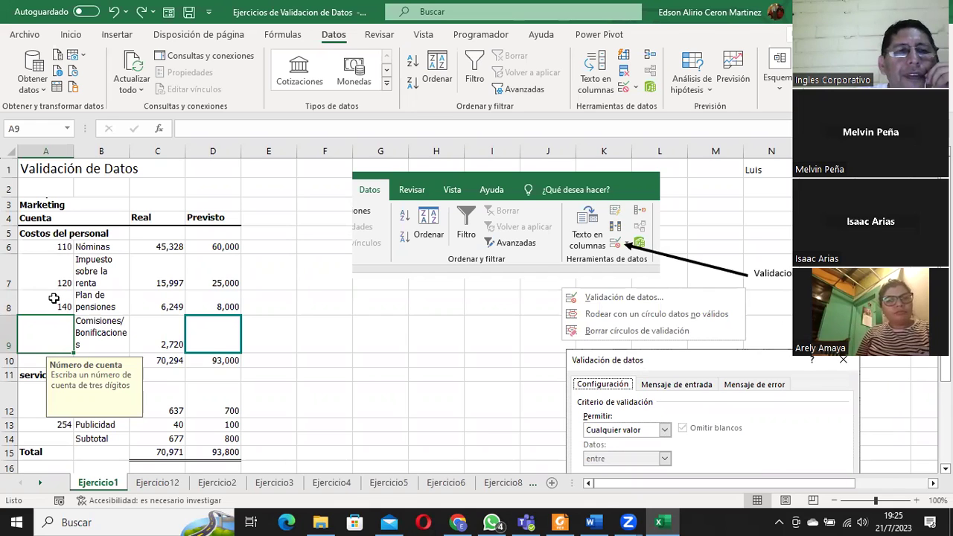
drag(46, 247, 45, 294)
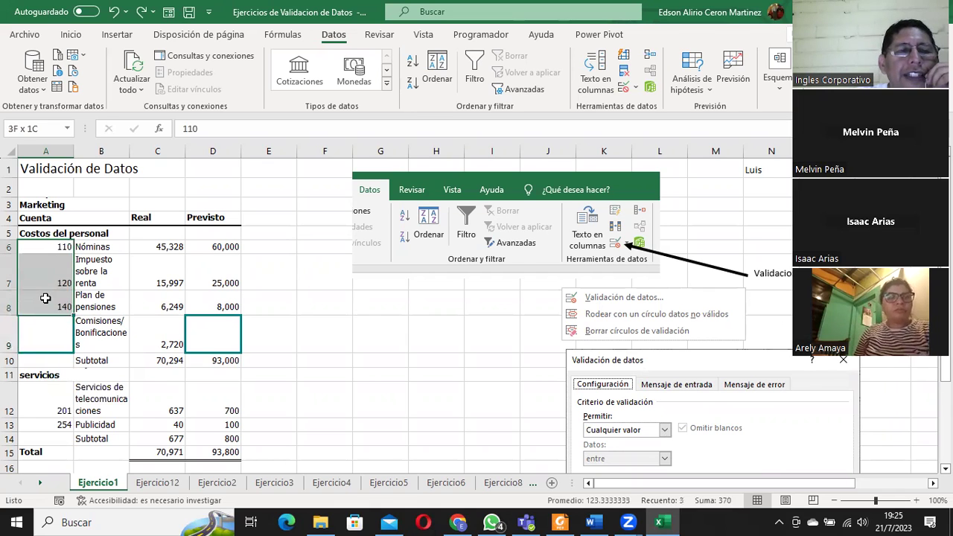
click(39, 333)
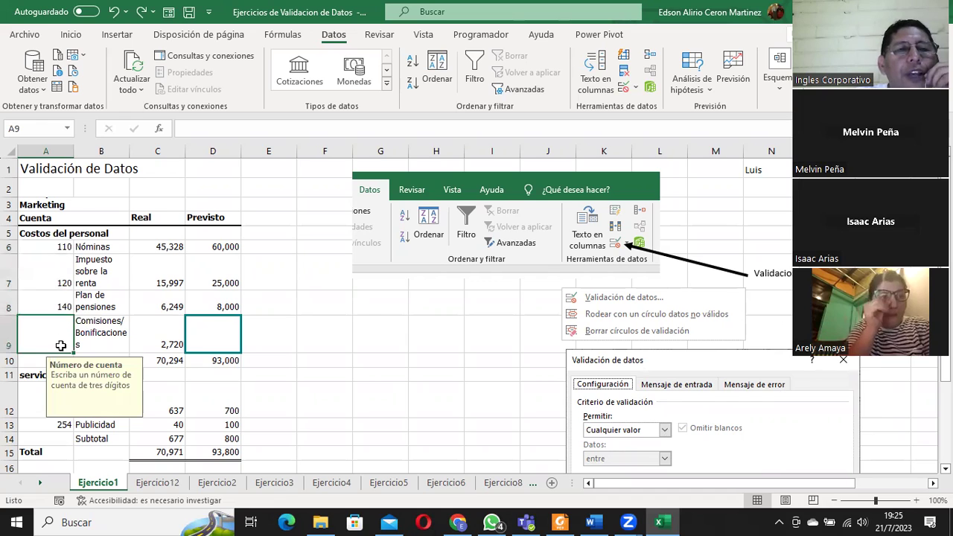
click(55, 248)
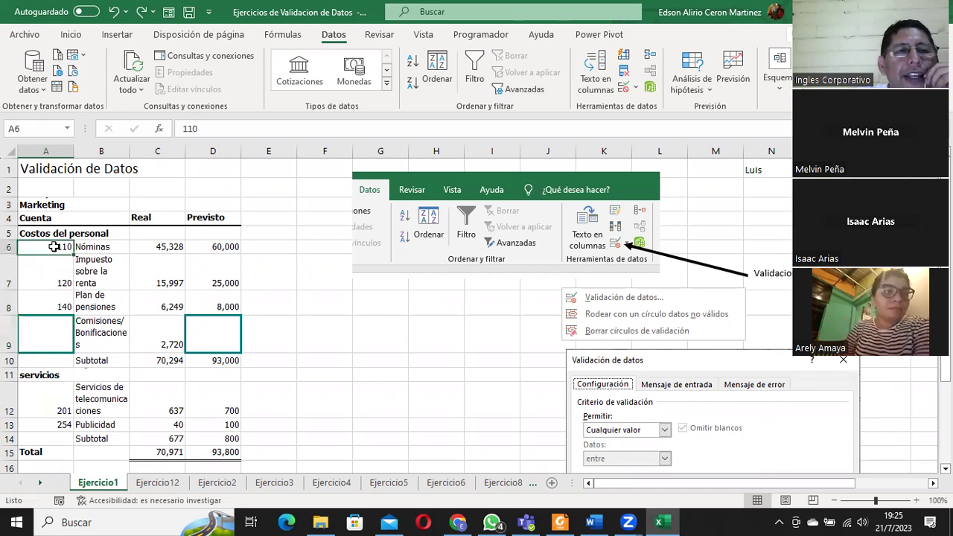
click(54, 339)
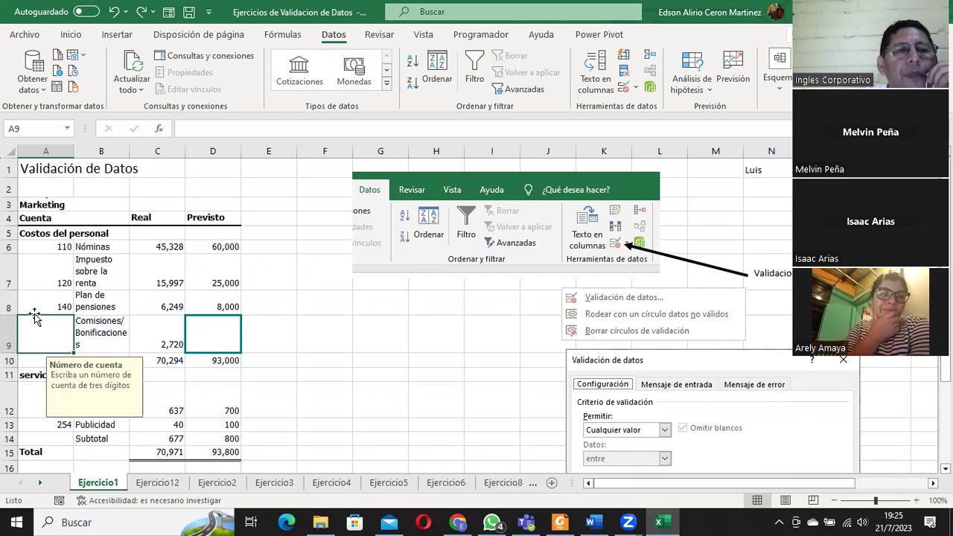
- Select account cells A6:A7 and bring up the Validación de datos options
click(35, 245)
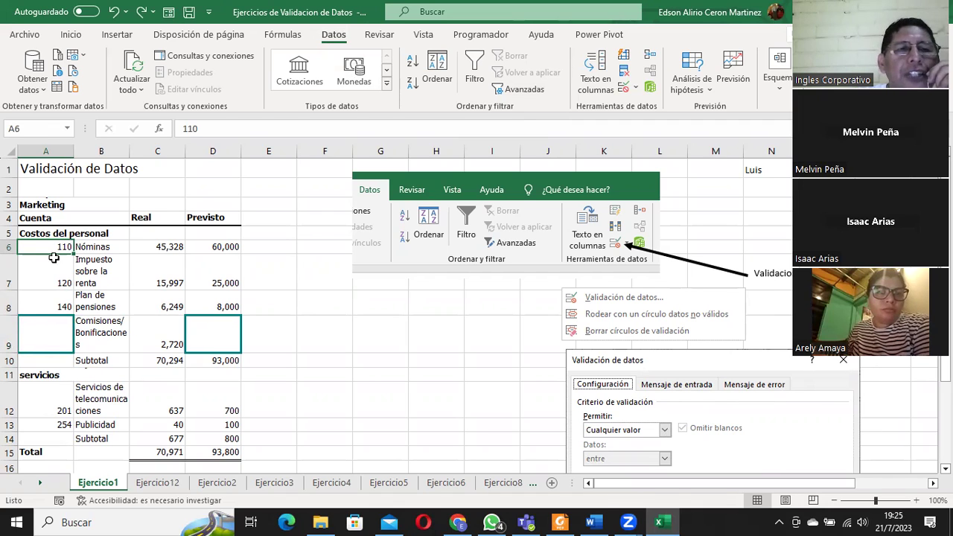
drag(54, 246, 53, 271)
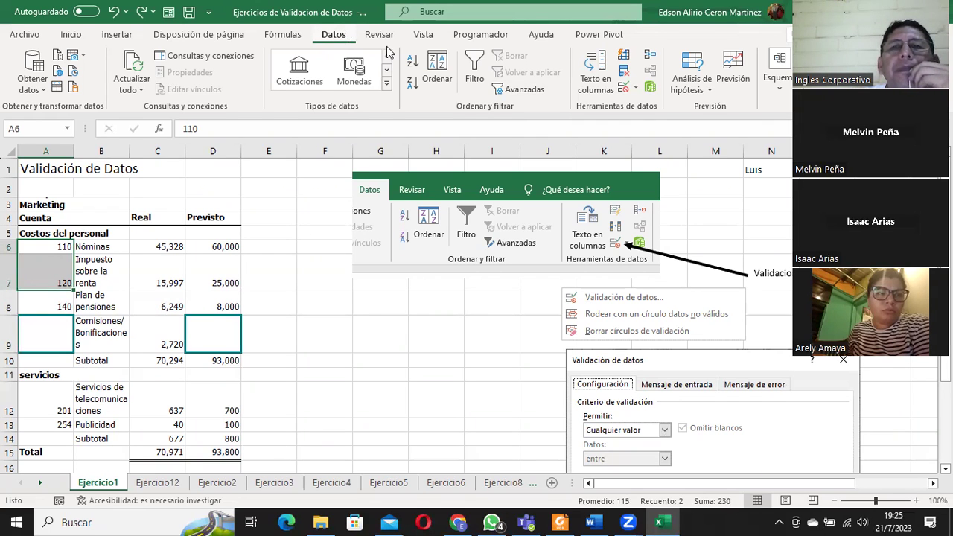
click(639, 87)
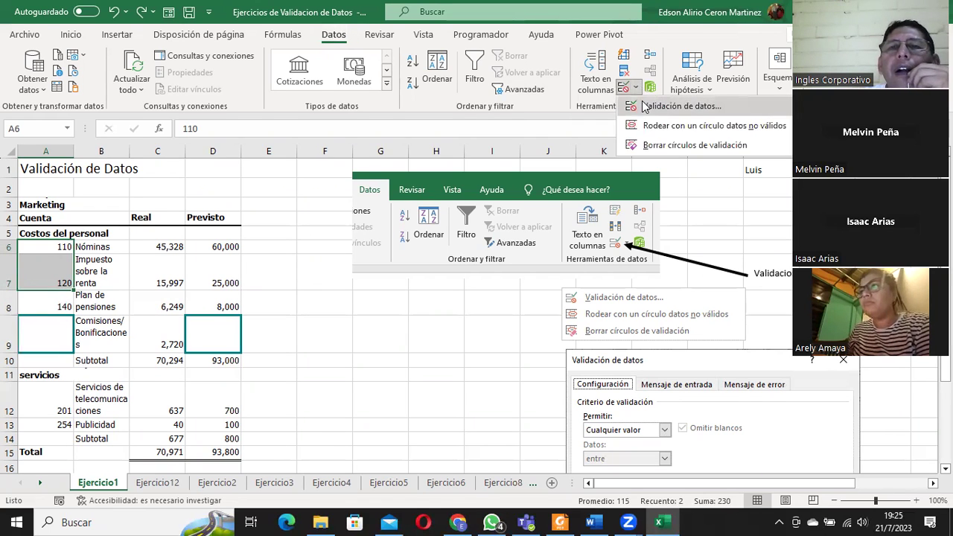
- Set Permitir to Número entero on the Configuración tab for A6:A7
click(659, 104)
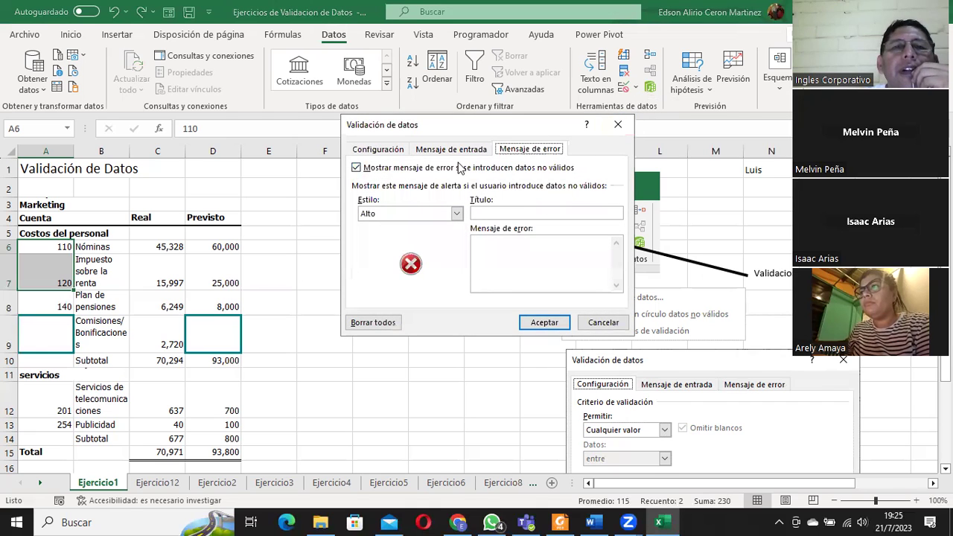
click(377, 149)
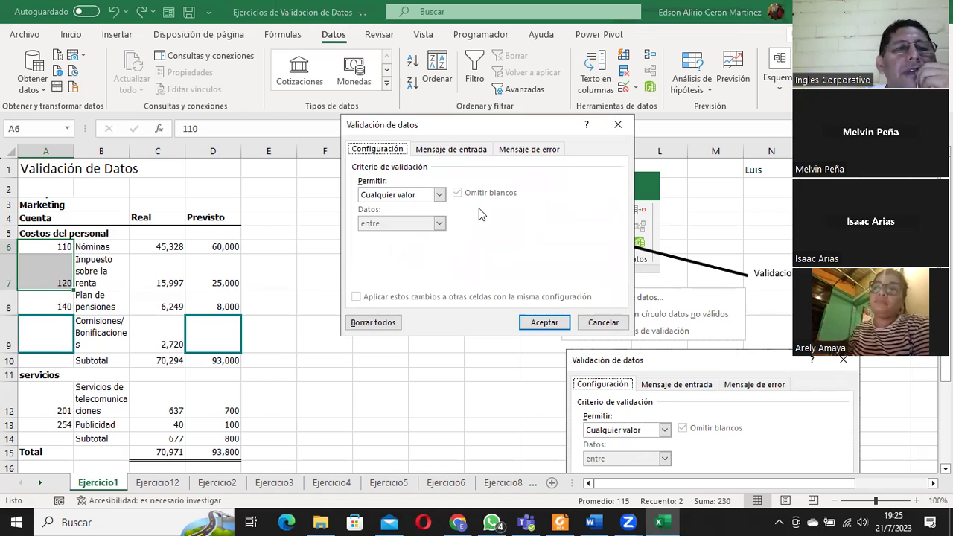
click(439, 195)
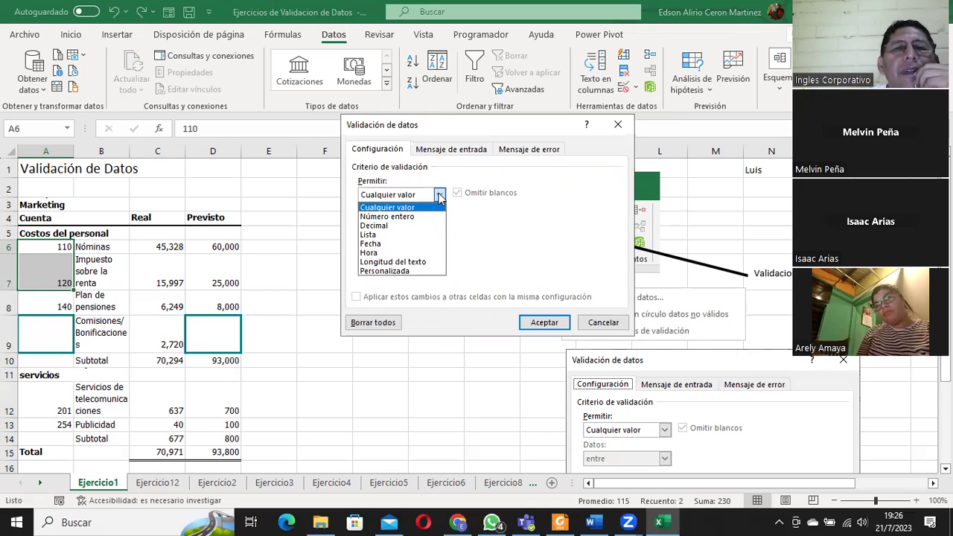
click(409, 216)
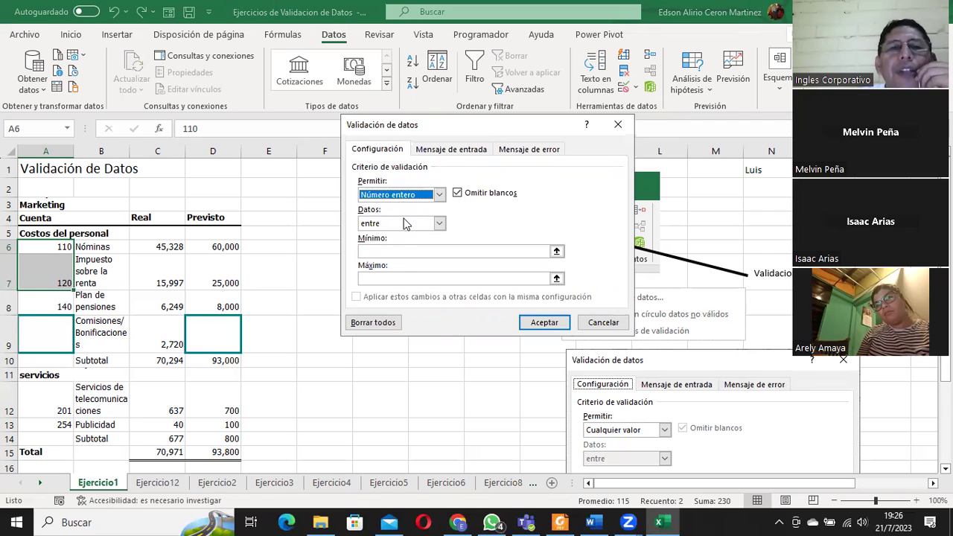
- Set the whole-number limits to Mínimo 000 and Máximo 999
click(387, 253)
text(000)
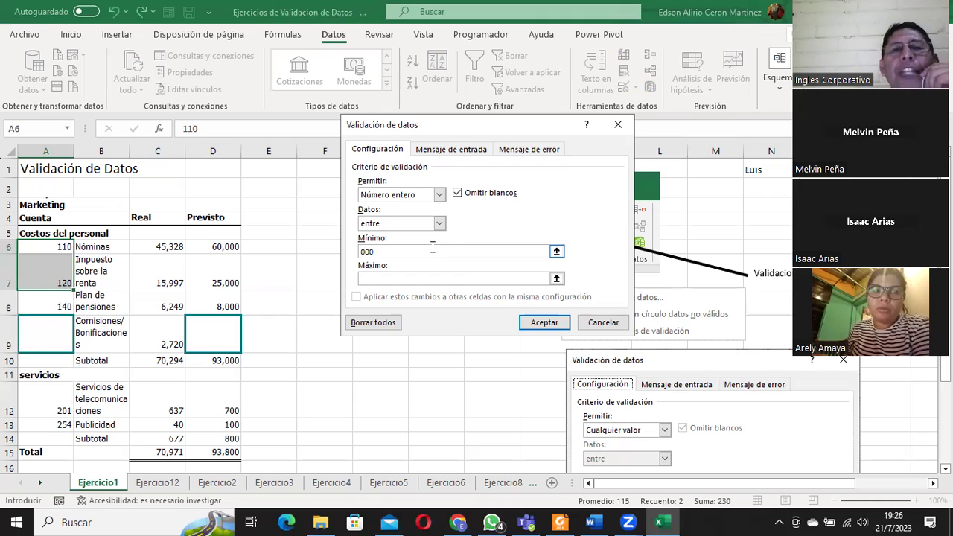
click(387, 278)
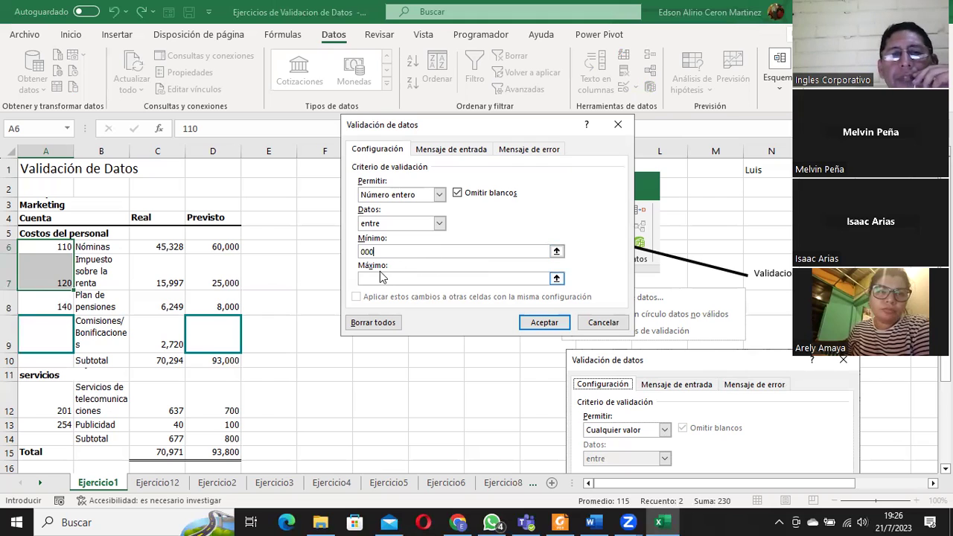
text(999)
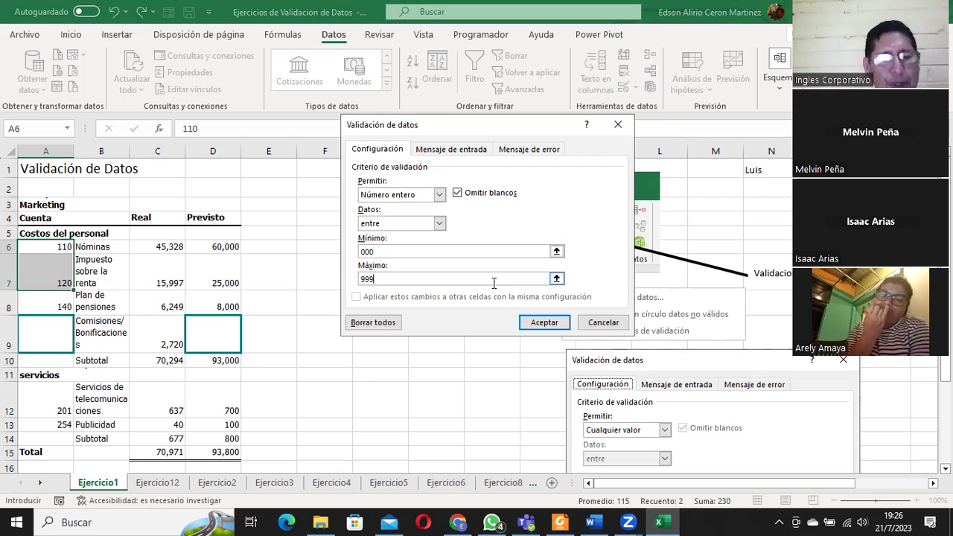
click(451, 252)
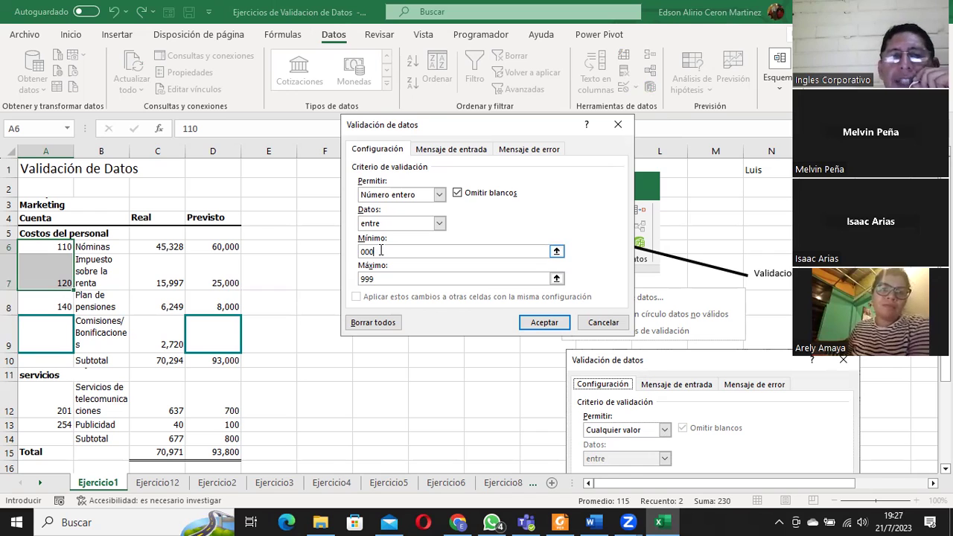
drag(378, 252, 351, 251)
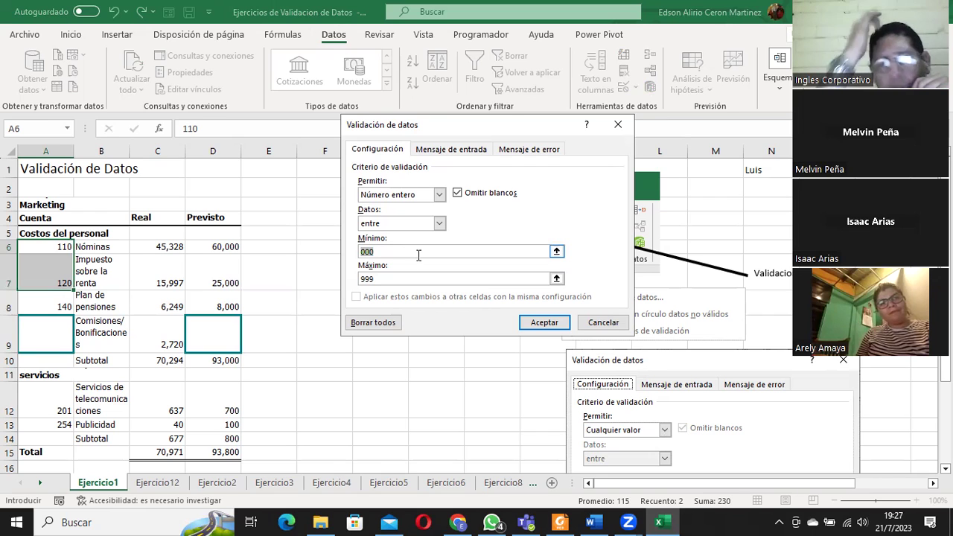
click(381, 279)
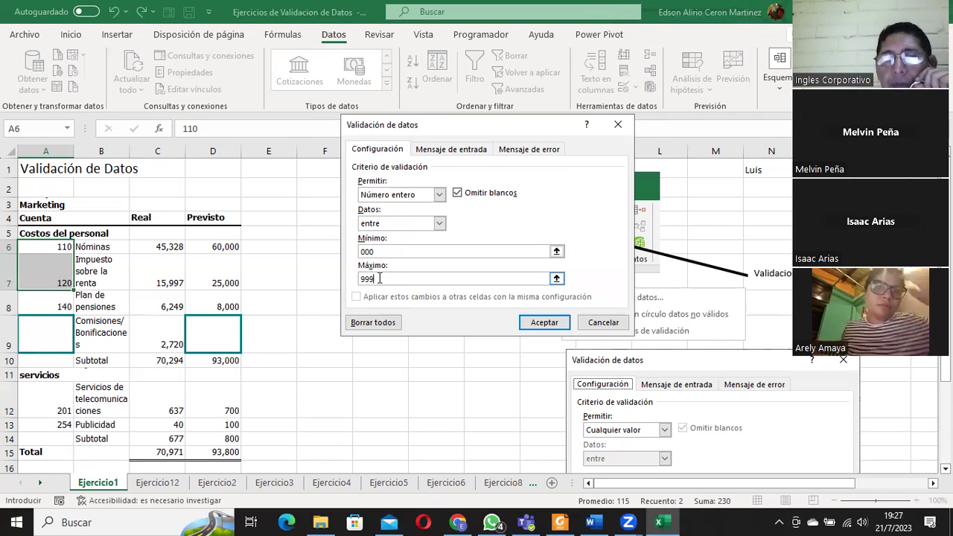
- Enter input message title 'Entrada' with text 'Escriba una cuenta entre 0 y 999'
click(468, 150)
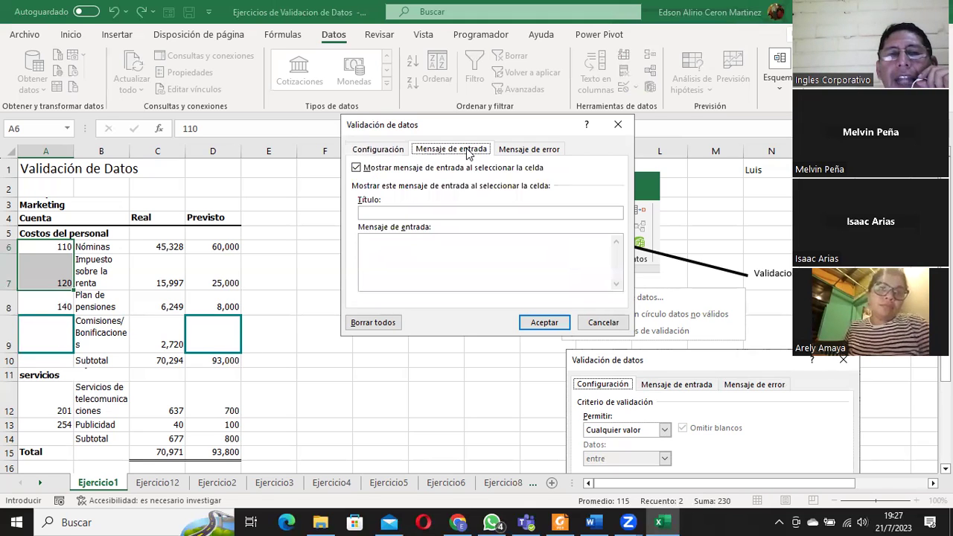
click(375, 211)
text(Entrda)
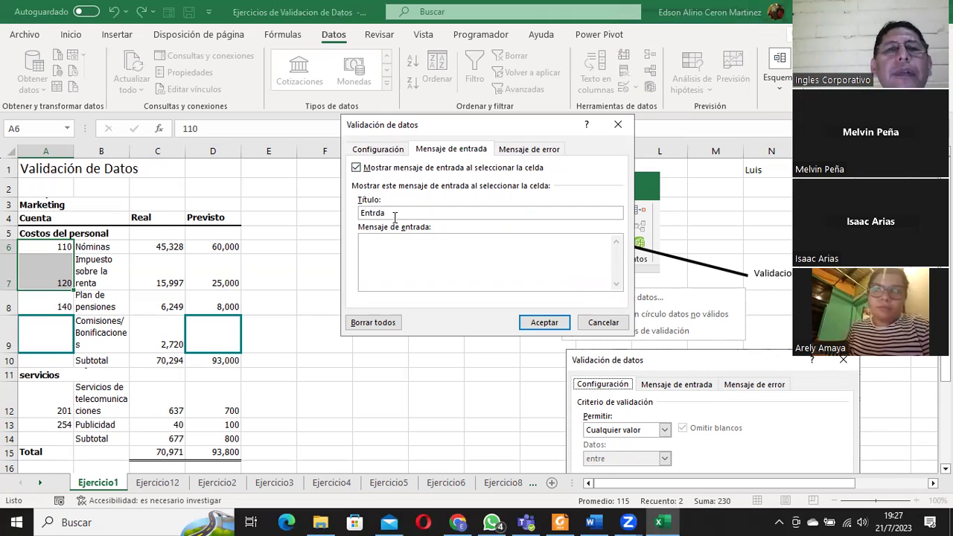
key(BackSpace)
key(BackSpace)
text(ra)
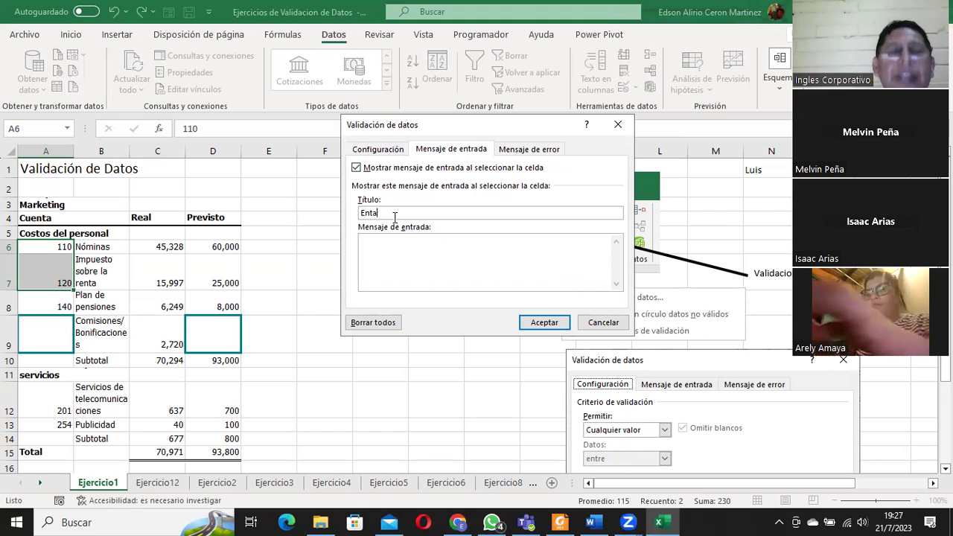
text(da)
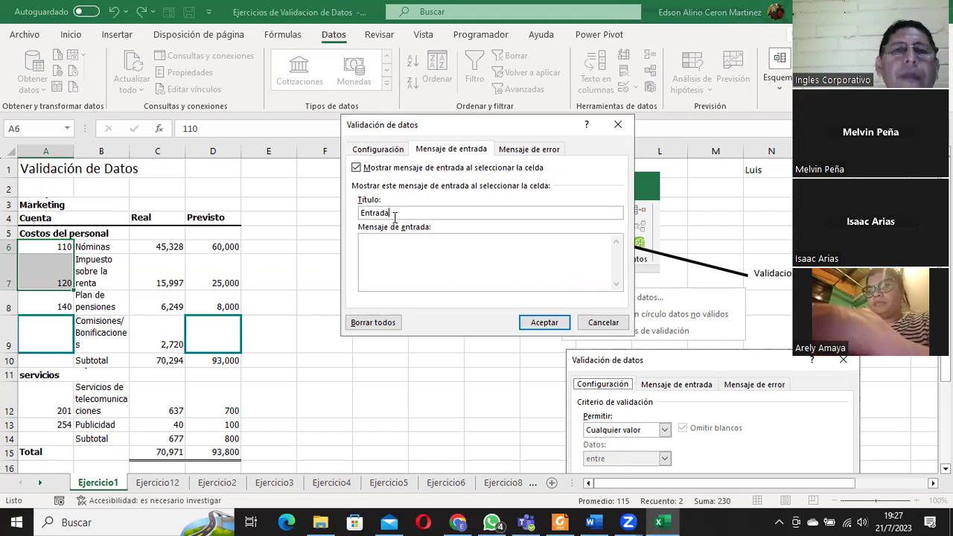
click(387, 244)
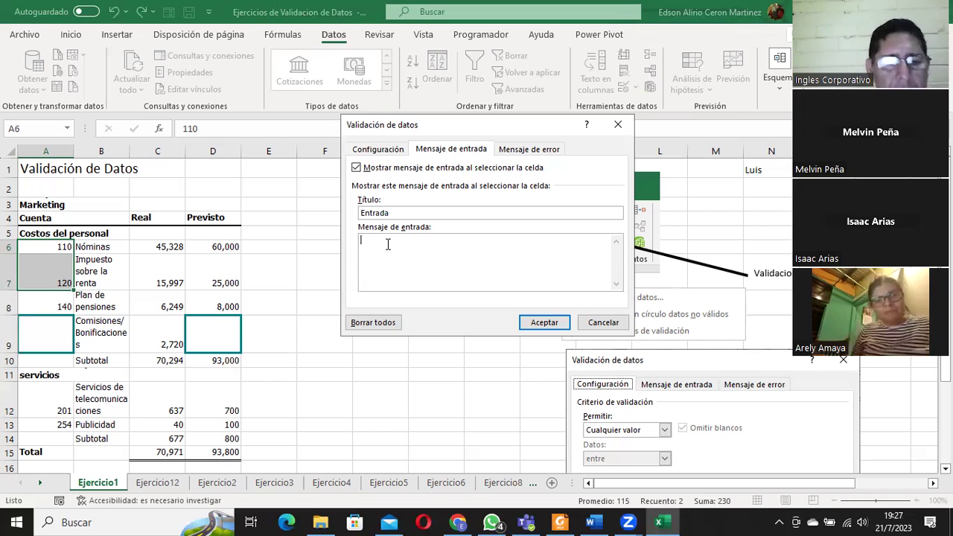
text(EScriba)
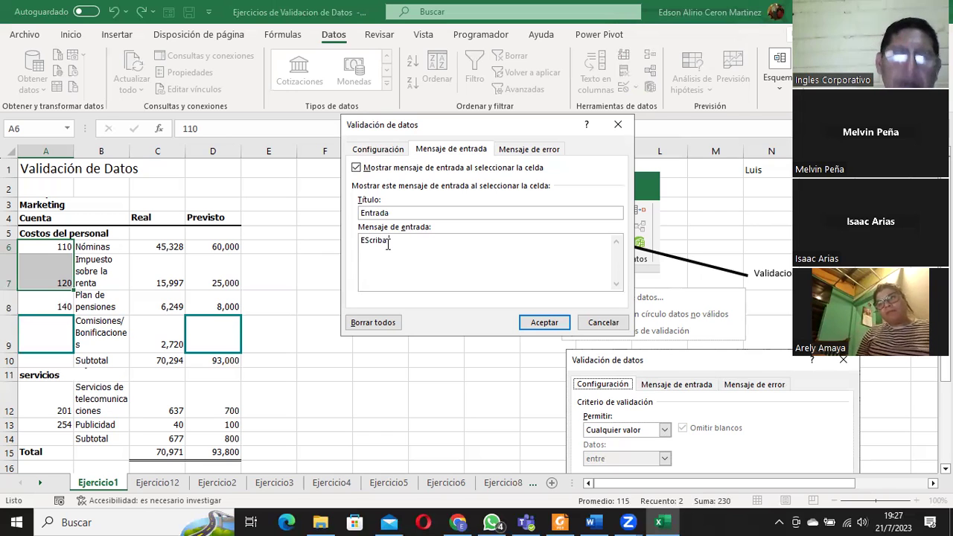
text( un)
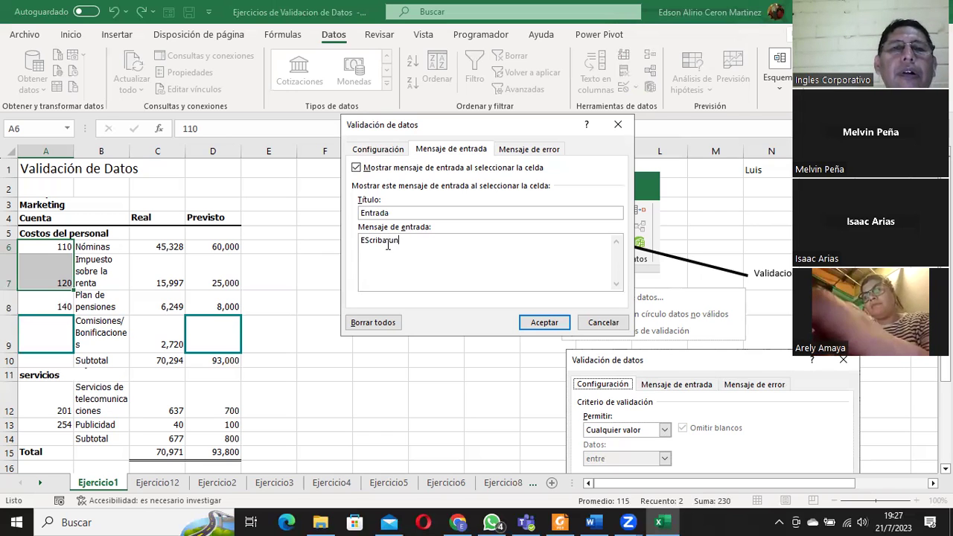
text(a cuenta )
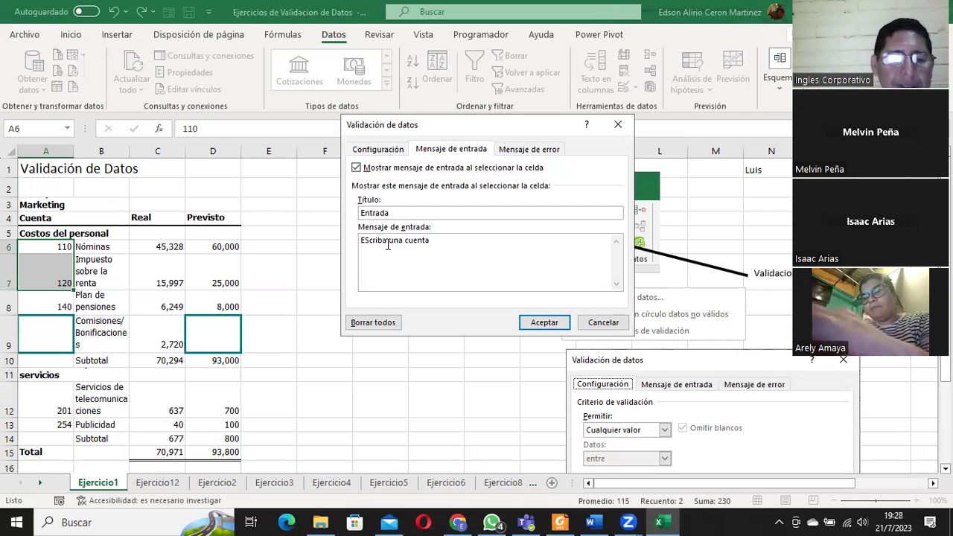
text(entre )
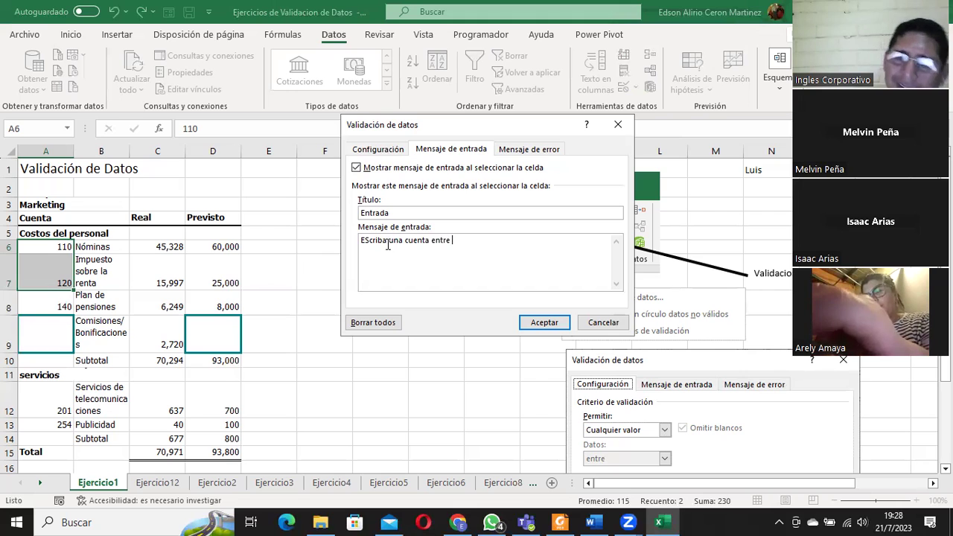
text(0 y 999)
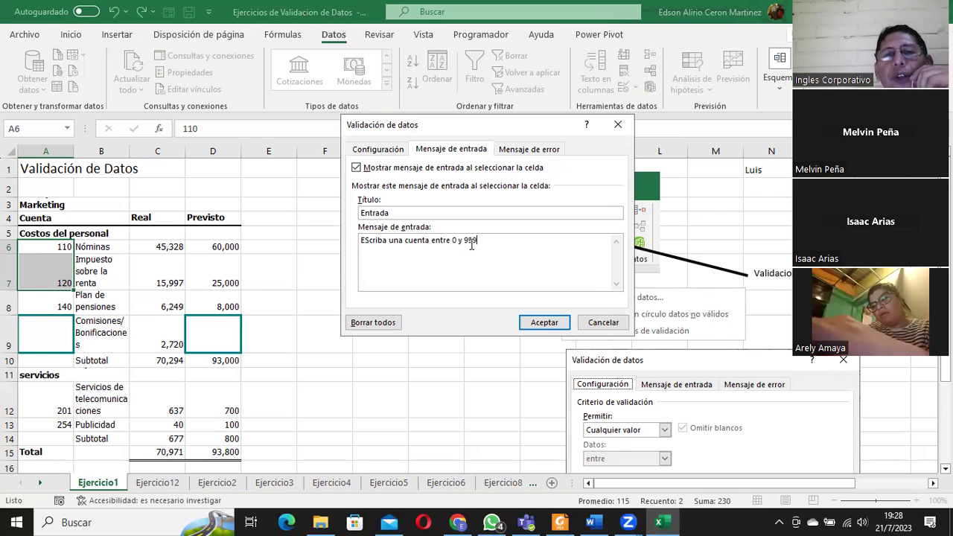
click(532, 149)
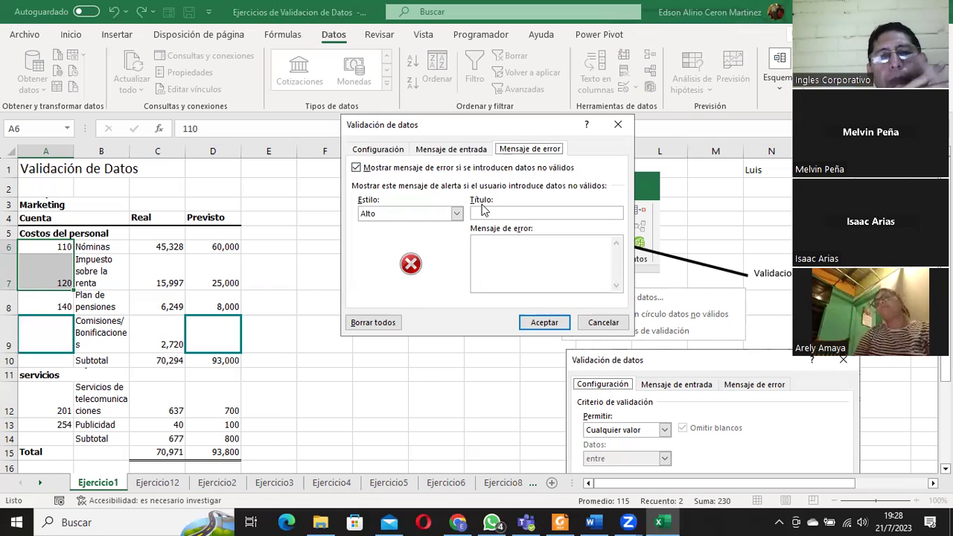
- Set the error alert style to Advertencia with title 'Error'
click(446, 213)
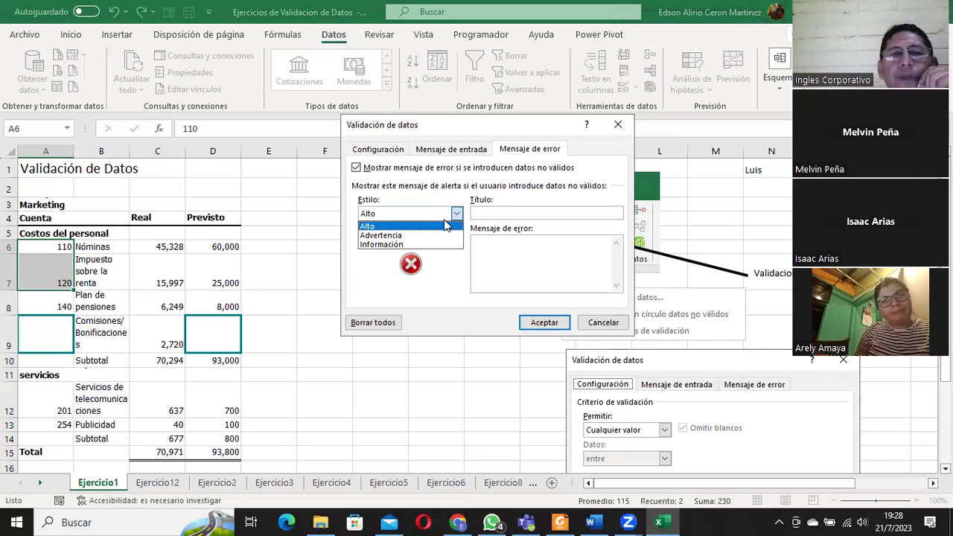
click(405, 236)
click(496, 213)
text(Err)
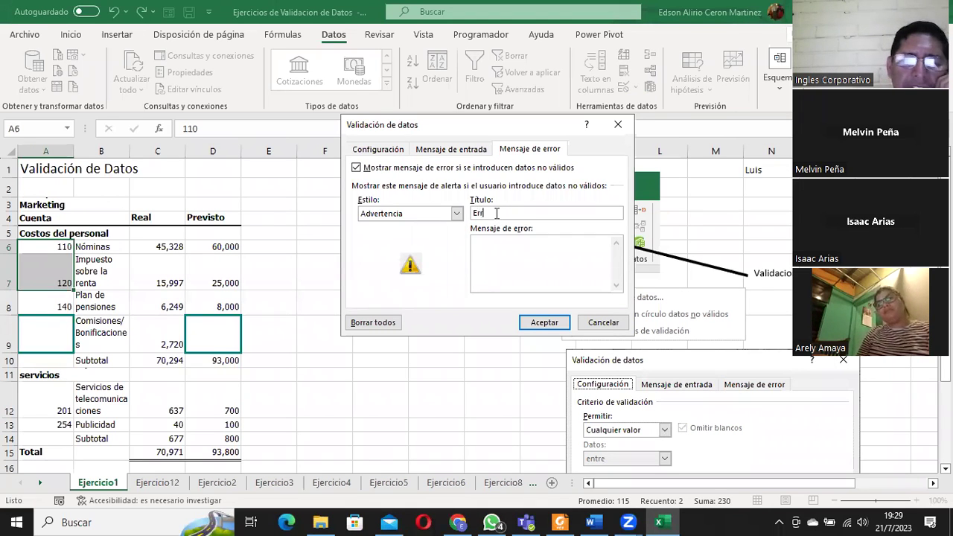
text(or)
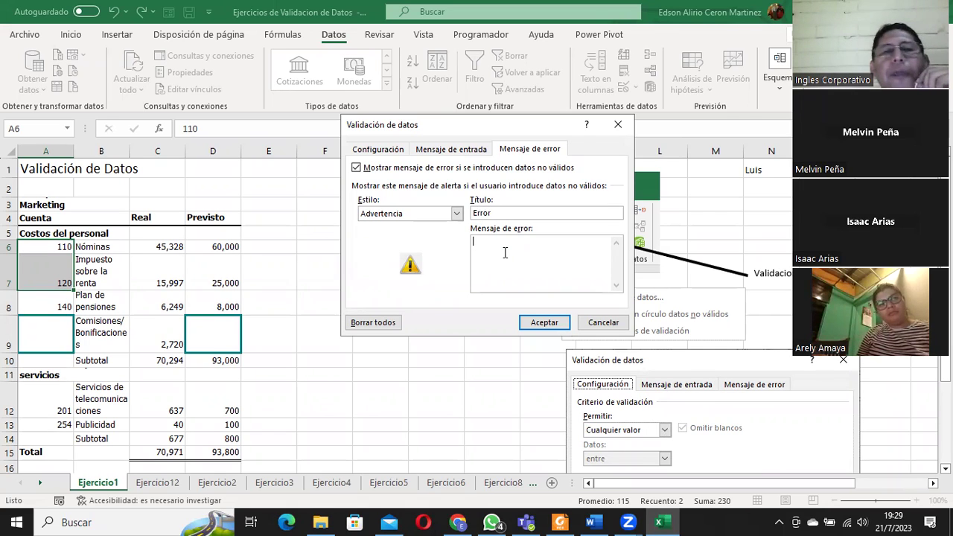
- Write error message 'Por favor ingrese un valor entre 0 y 999' and apply the validation
click(509, 238)
text(POr favor ig)
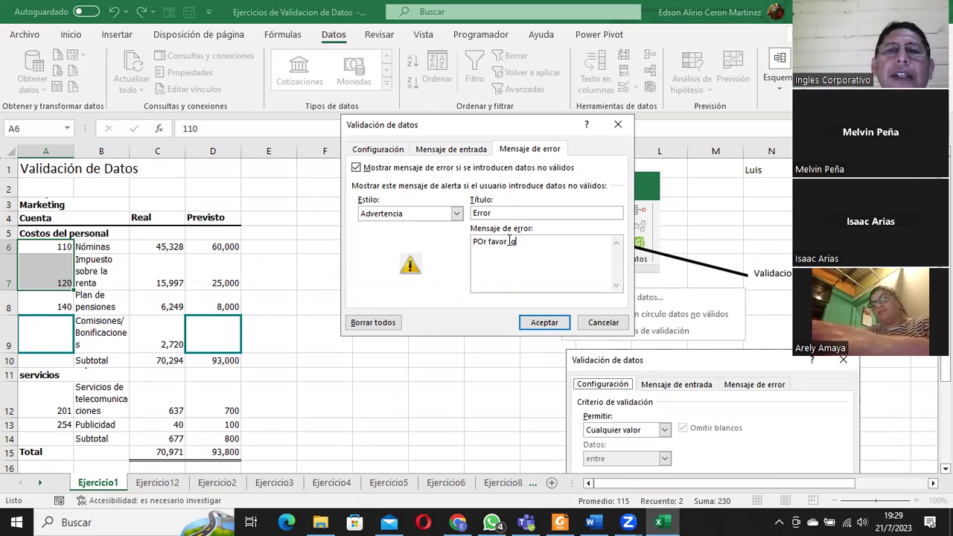
key(BackSpace)
text(ngrese un )
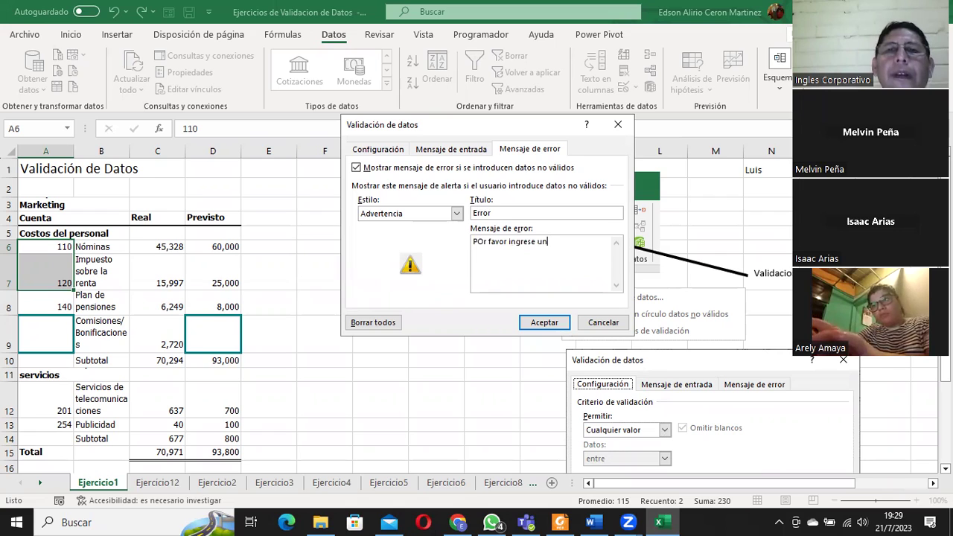
text(valor)
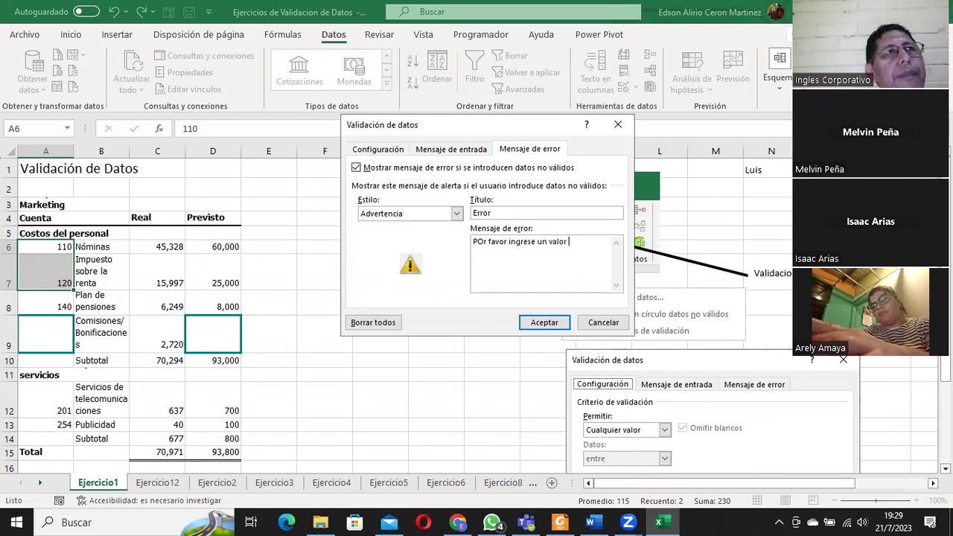
text( entre 0 y)
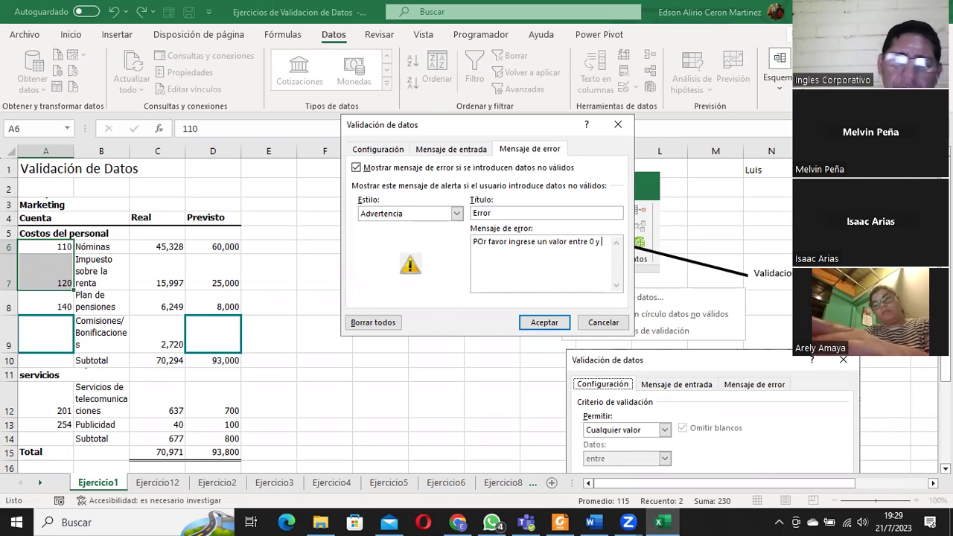
text( 999)
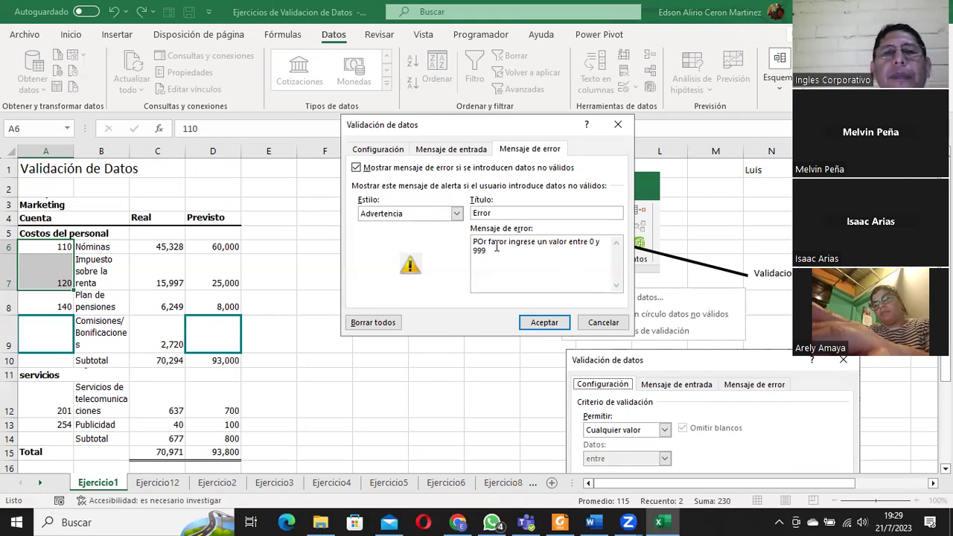
key(BackSpace)
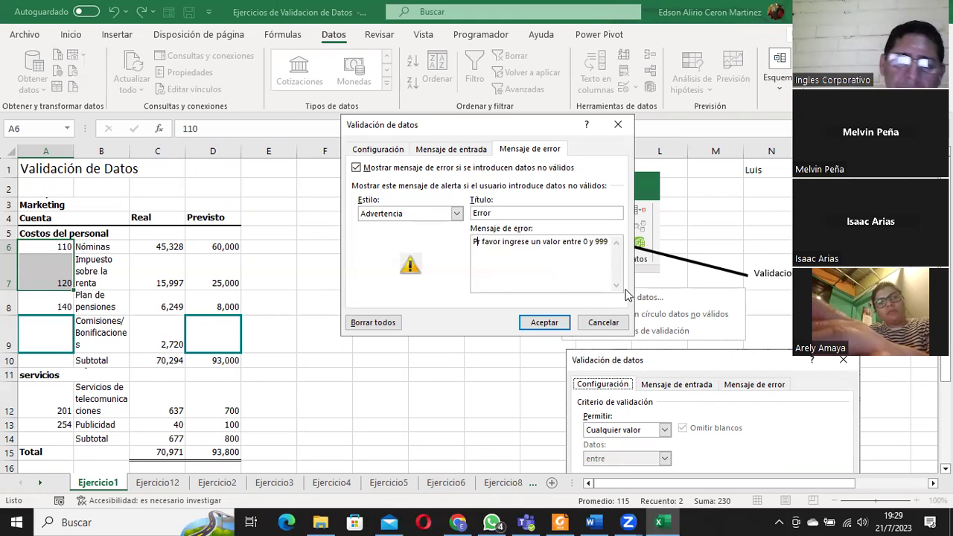
text(or)
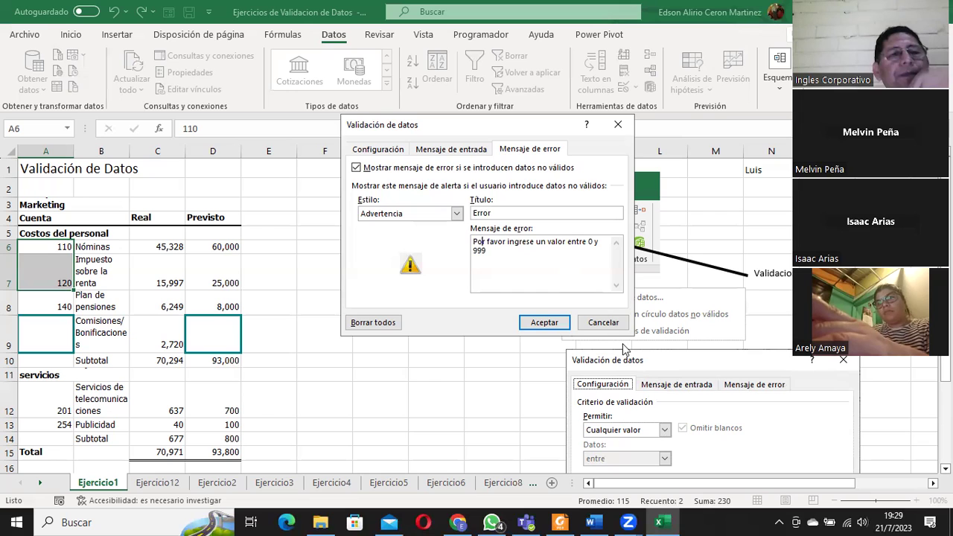
click(543, 323)
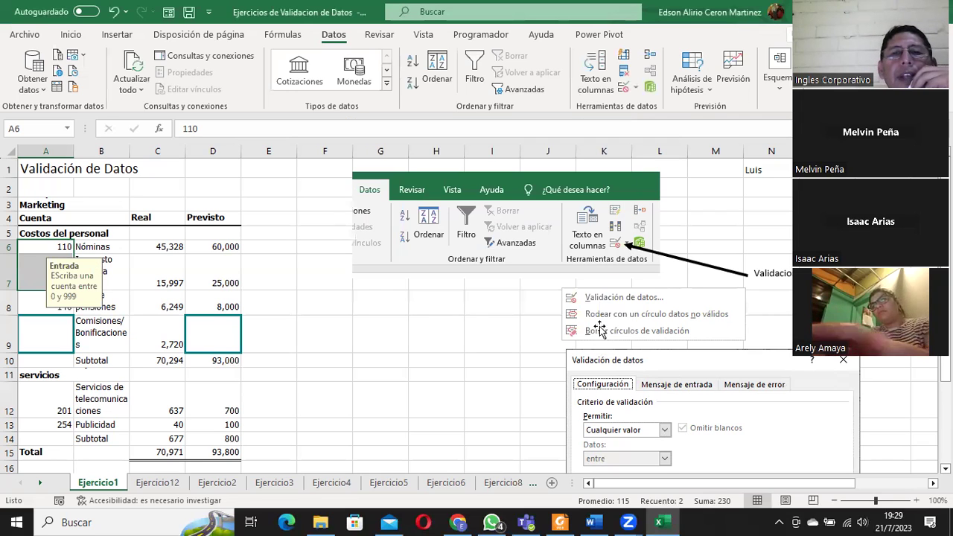
- Enter 1000 in A6 to test the 0–999 validation warning
click(332, 305)
click(48, 246)
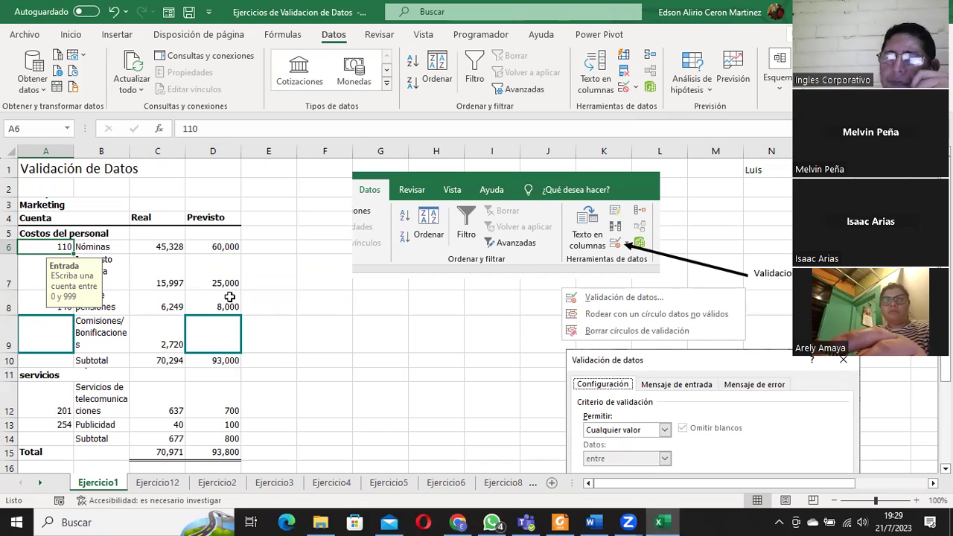
text(1000)
key(Return)
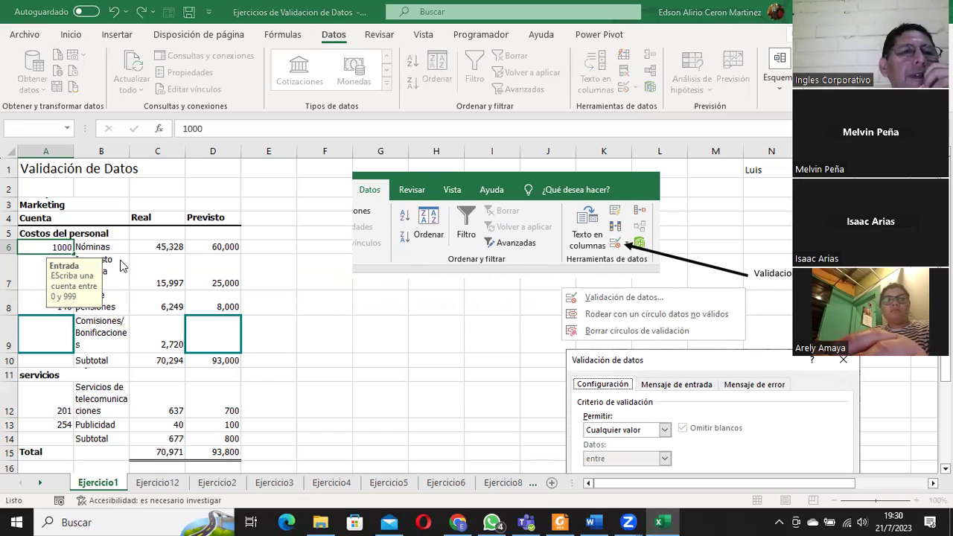
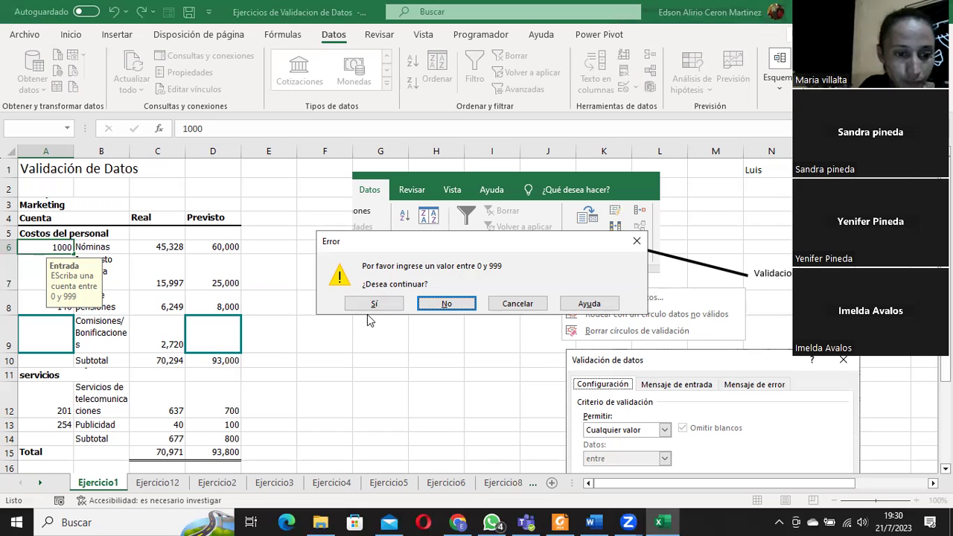
- Cancel the out-of-range entry 1000 so A6 returns to account 110
click(517, 304)
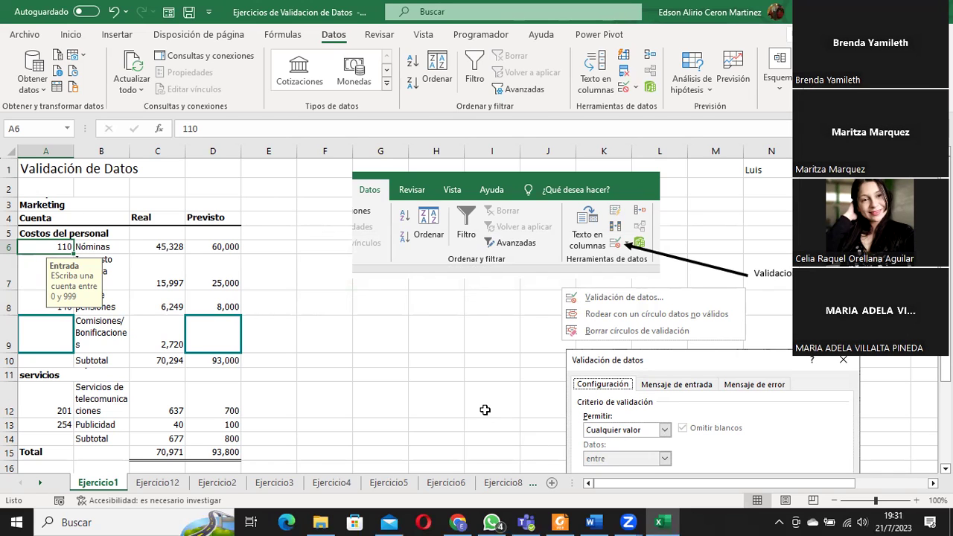
scroll(182, 399, down, 2)
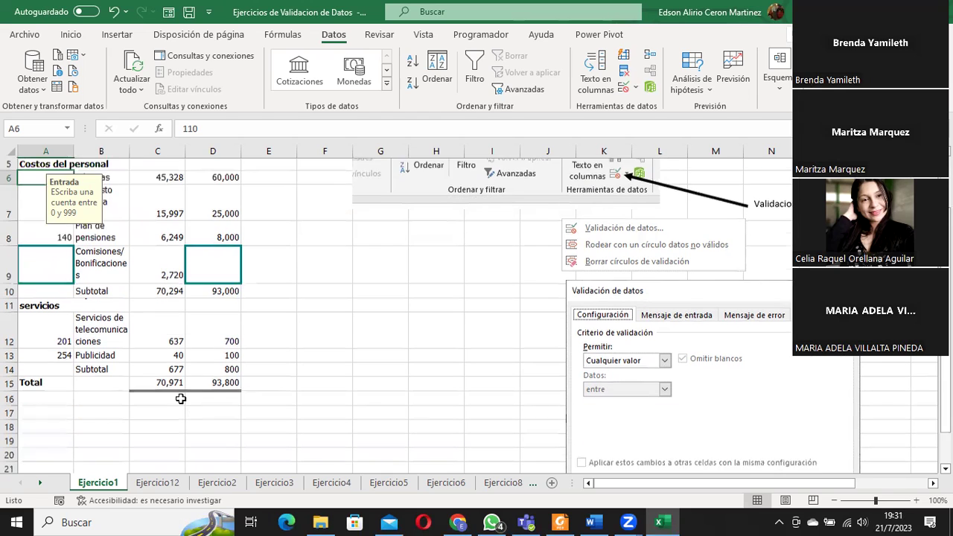
click(47, 310)
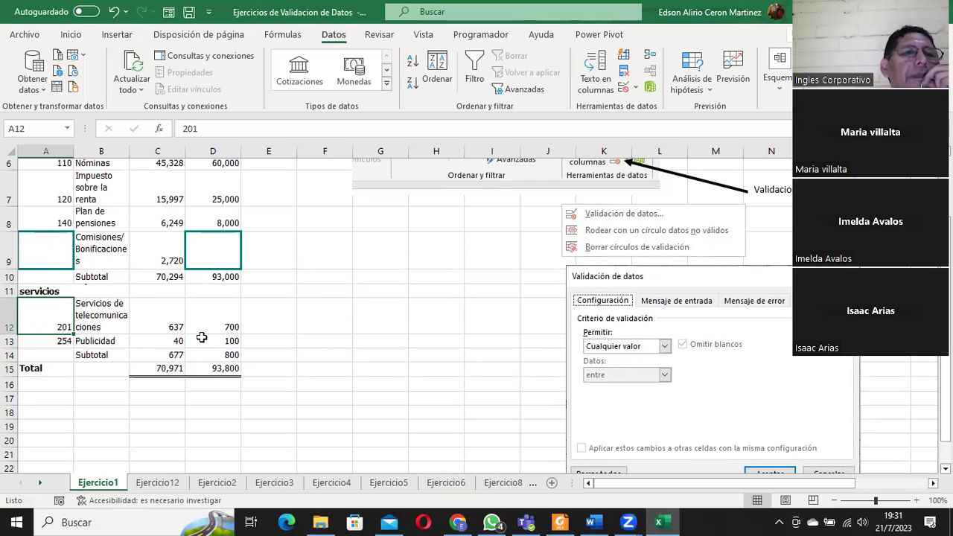
click(52, 217)
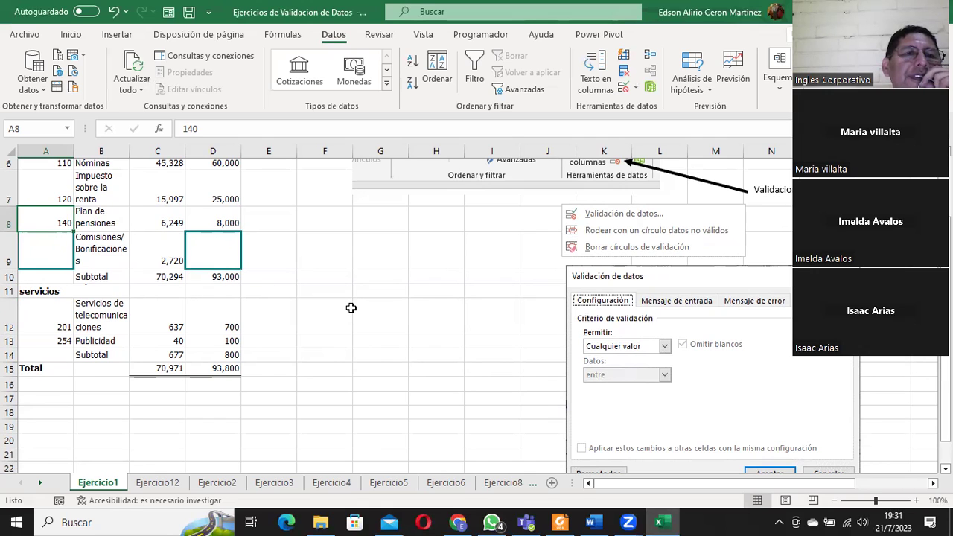
scroll(350, 307, up, 1)
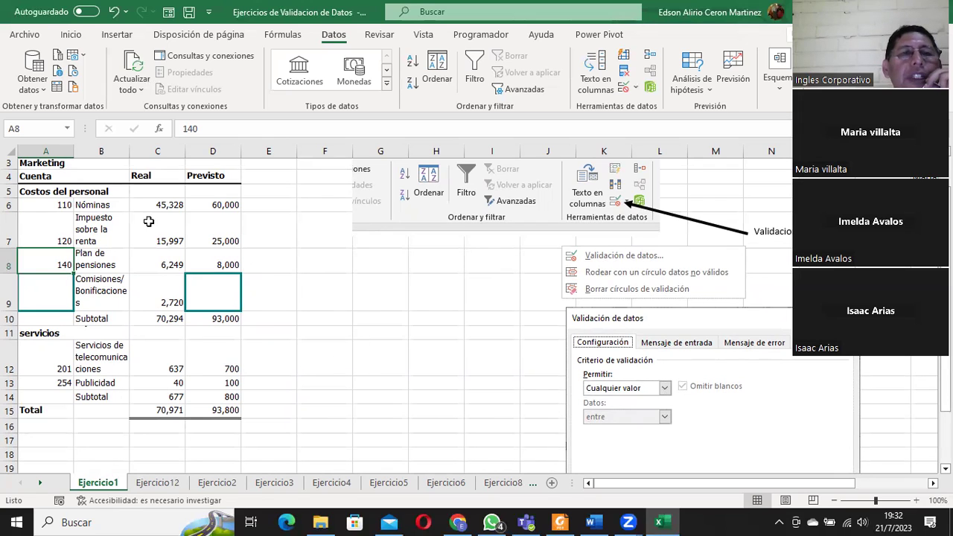
click(49, 206)
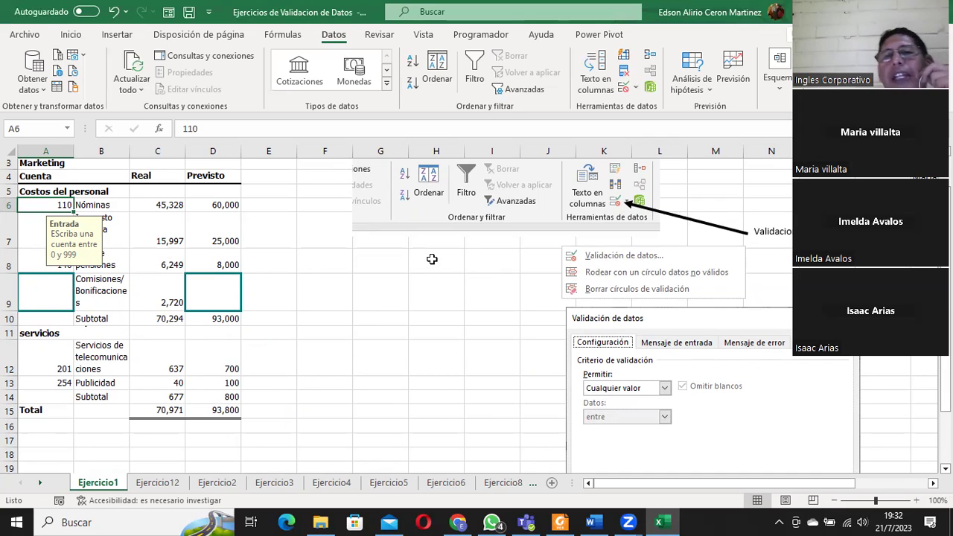
click(637, 88)
click(647, 110)
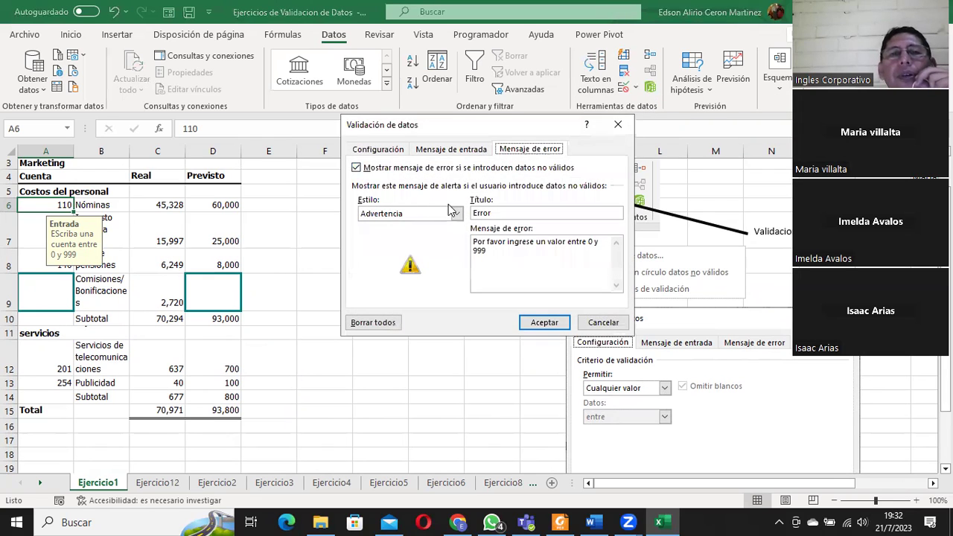
click(603, 322)
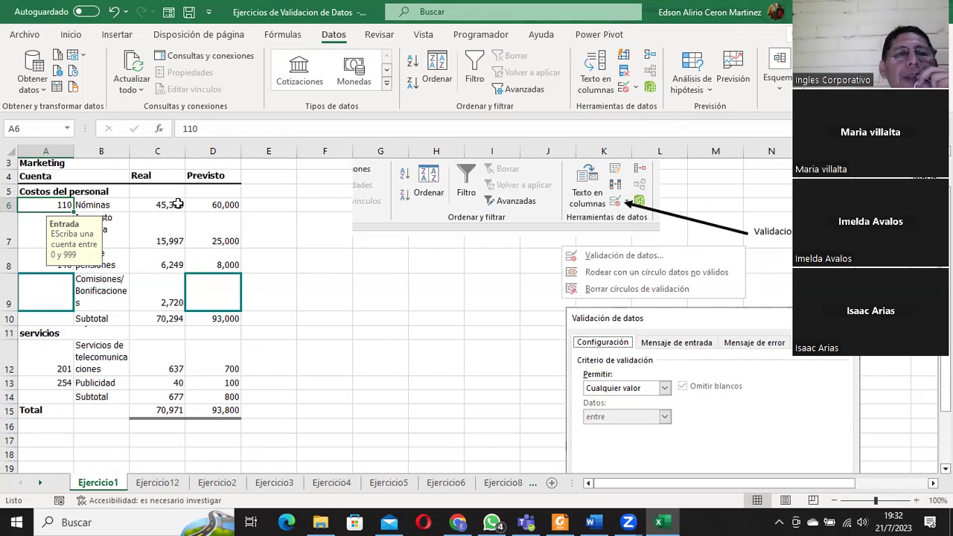
key(Right)
key(Right)
click(635, 87)
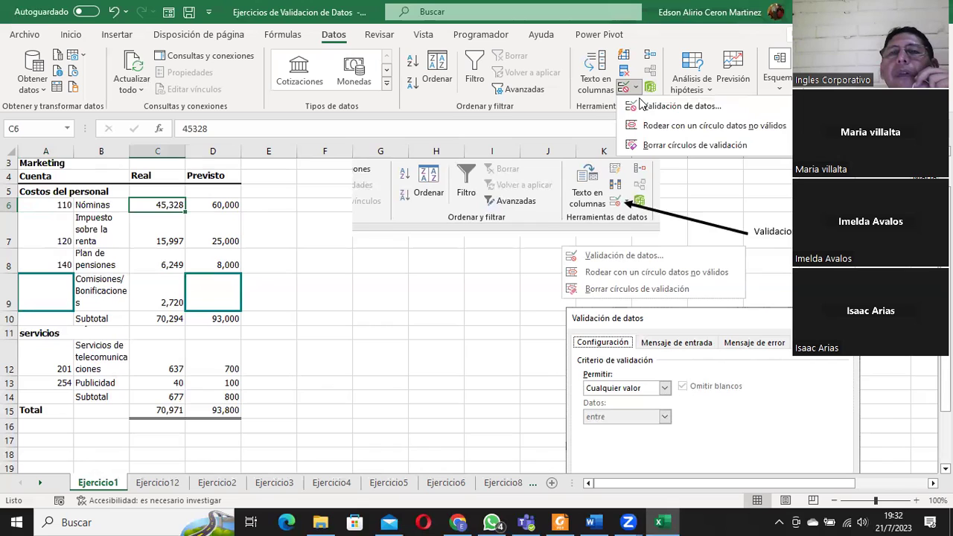
click(645, 107)
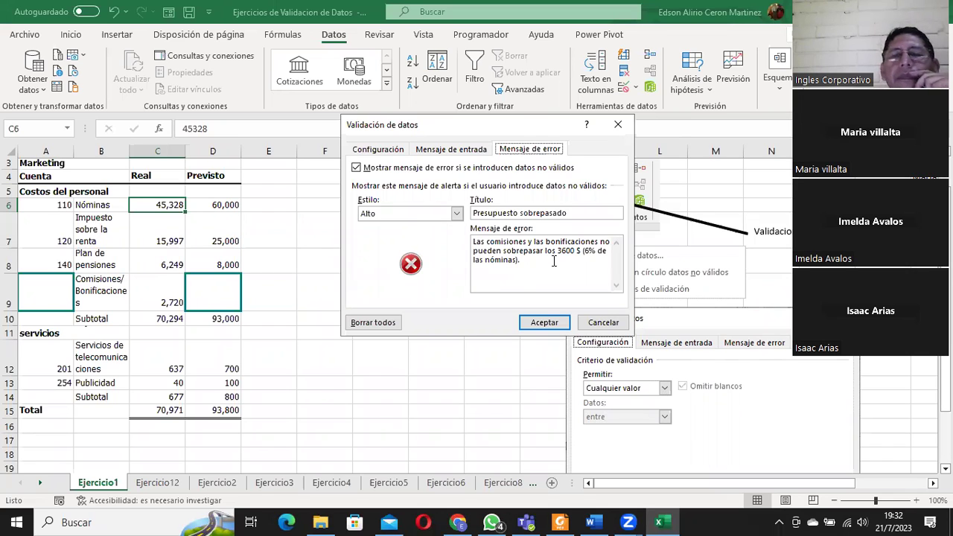
click(442, 148)
click(377, 150)
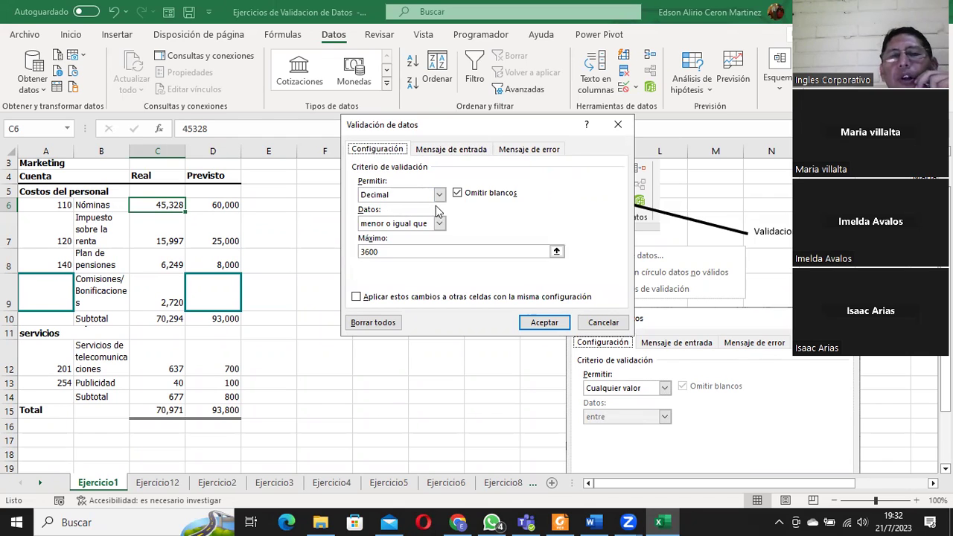
click(603, 322)
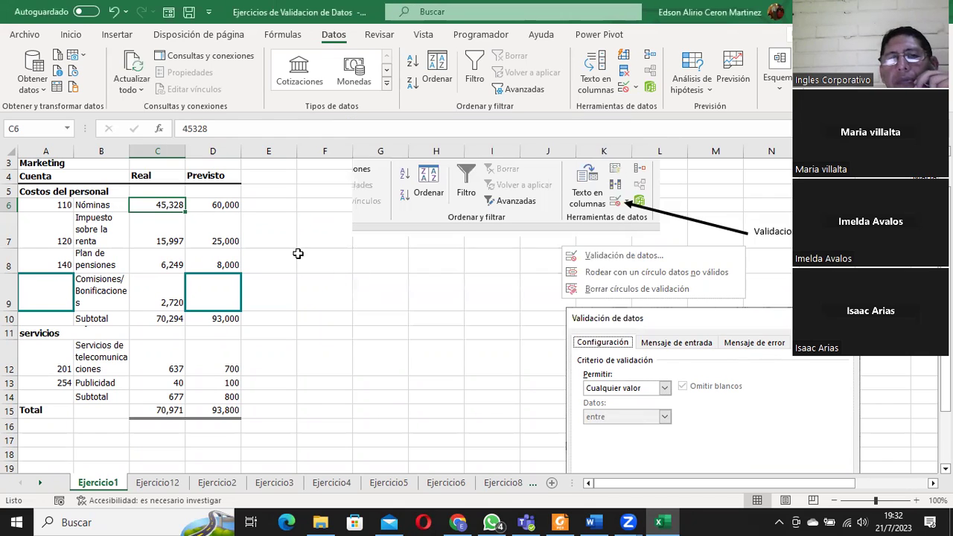
click(211, 204)
click(159, 204)
click(210, 204)
click(160, 206)
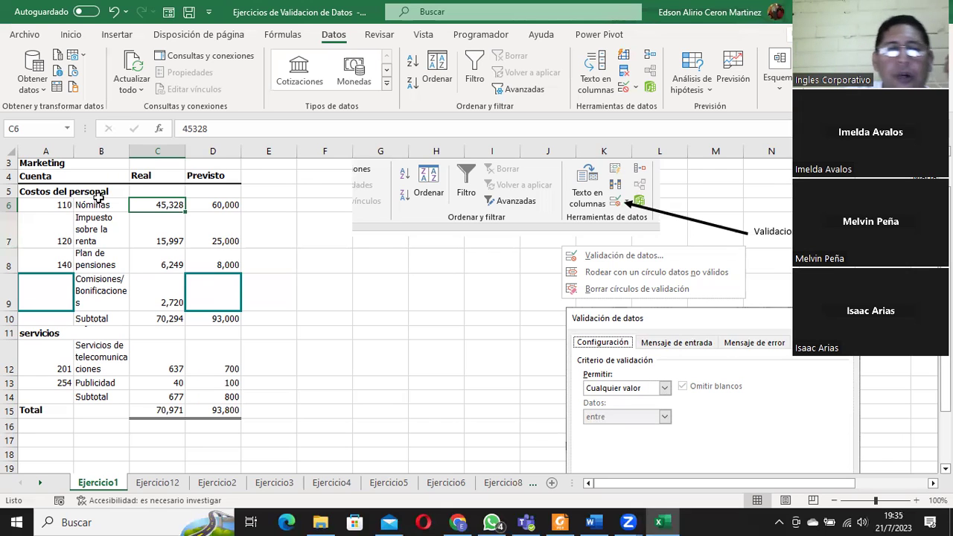
- Go to the Ejercicio12 sheet, check the first row's entry cells, and select empty cell K4
click(159, 485)
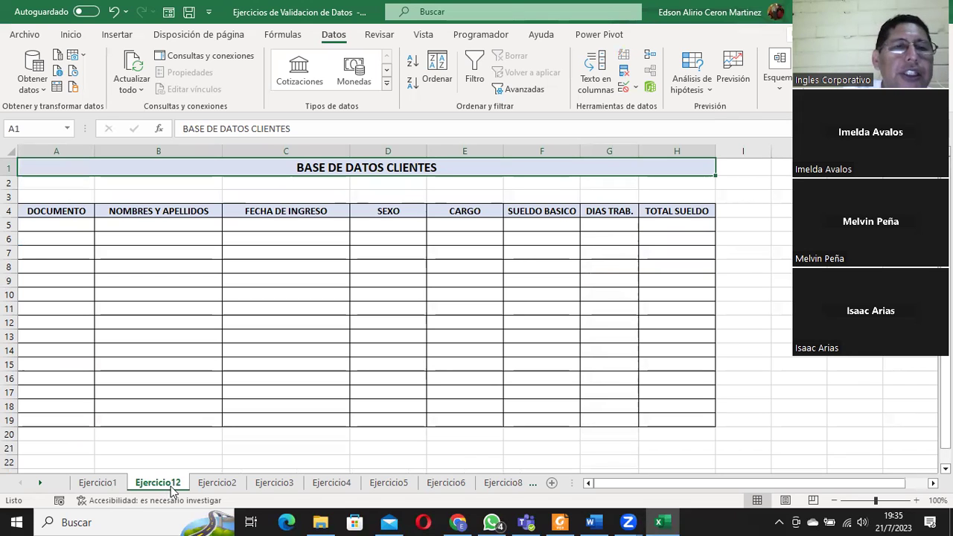
click(168, 223)
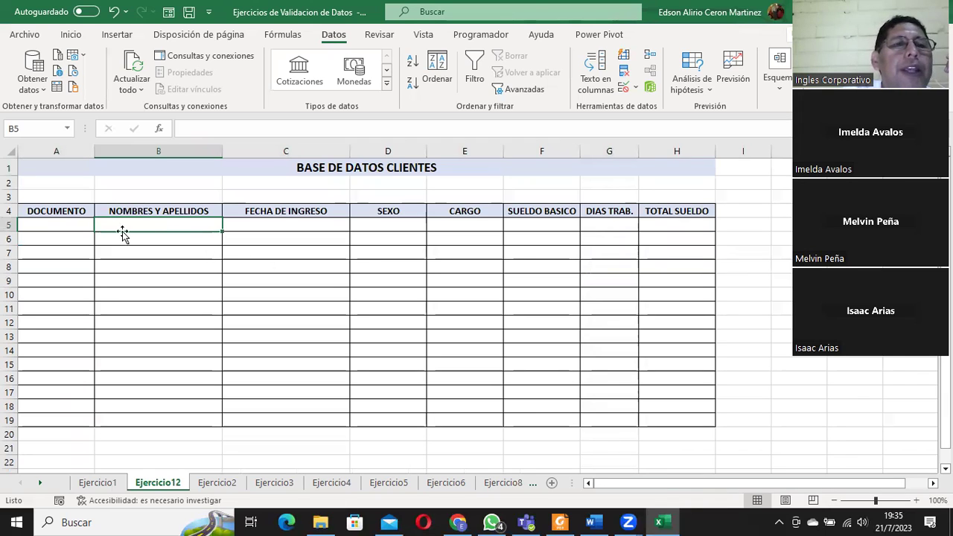
click(57, 222)
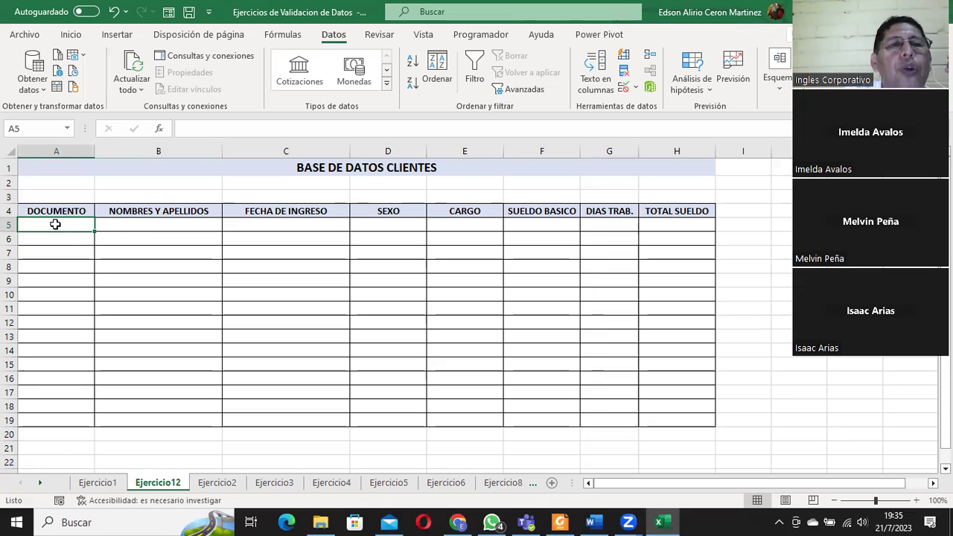
click(137, 224)
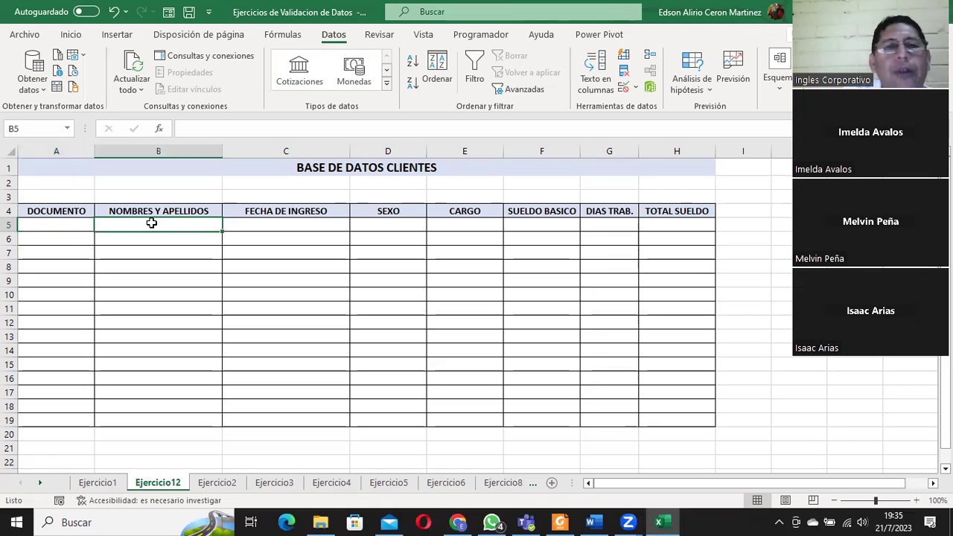
click(253, 222)
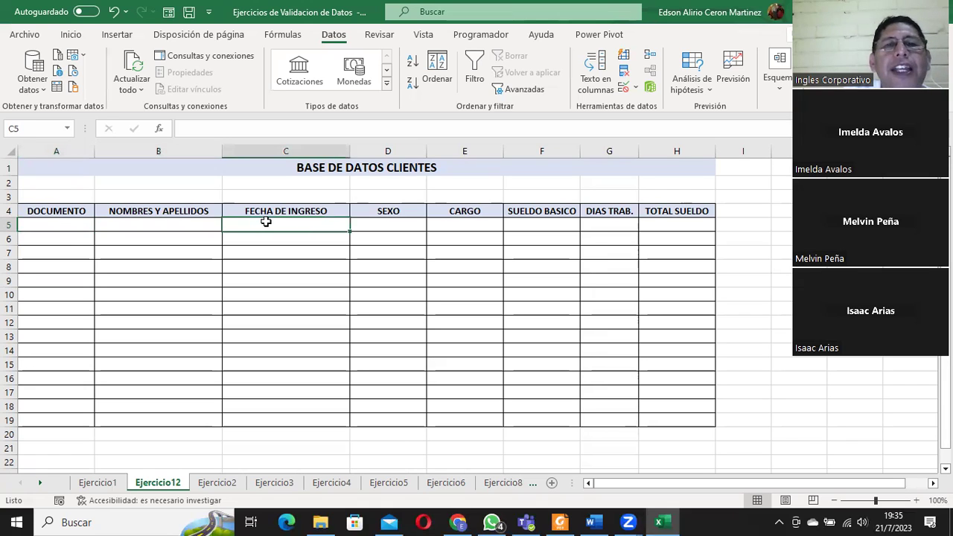
click(390, 227)
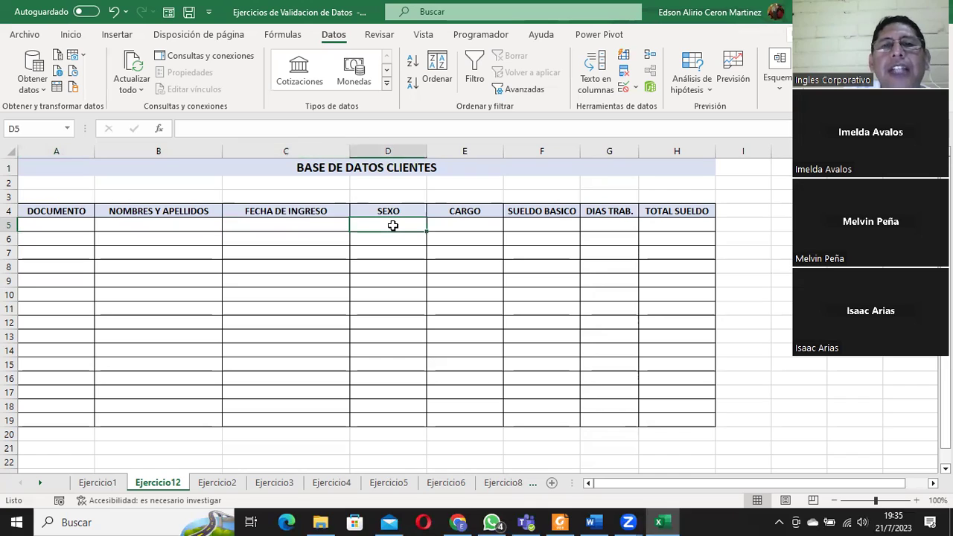
click(475, 221)
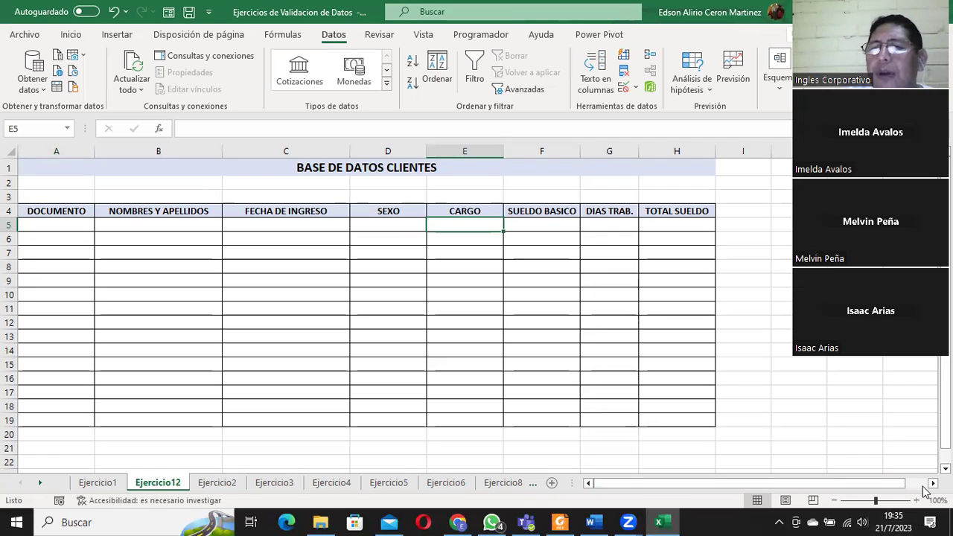
scroll(450, 210, right, 4)
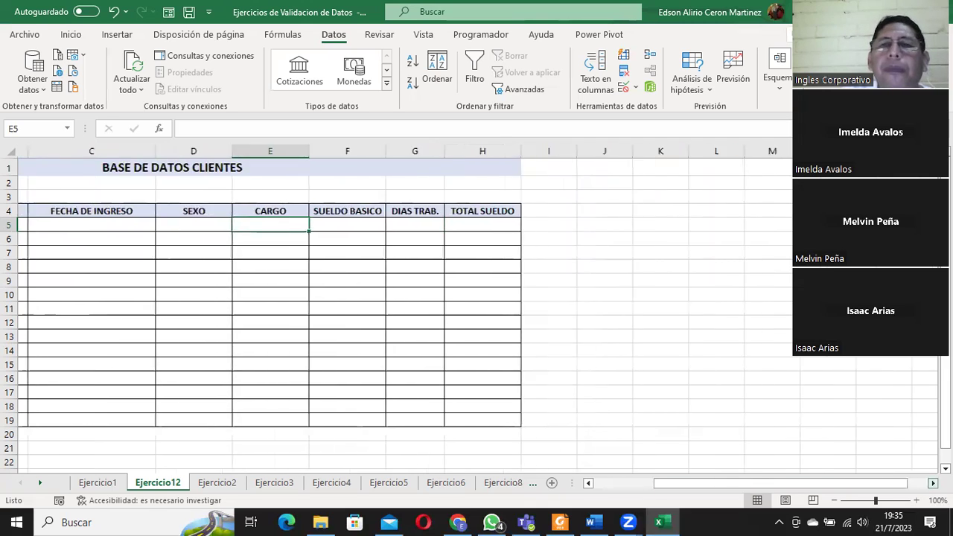
click(450, 211)
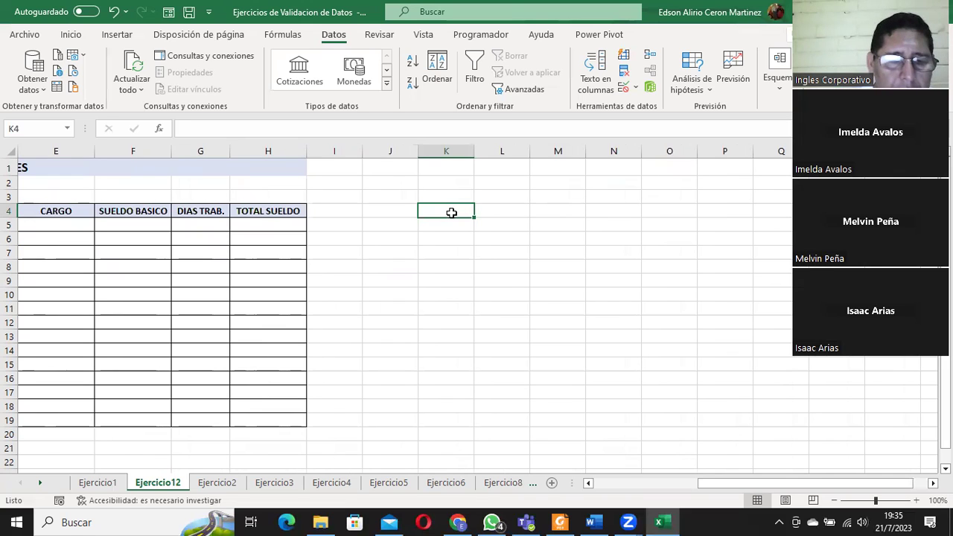
- Enter the document-type list DUI and Pasaporte in K4:K5
text(DUI)
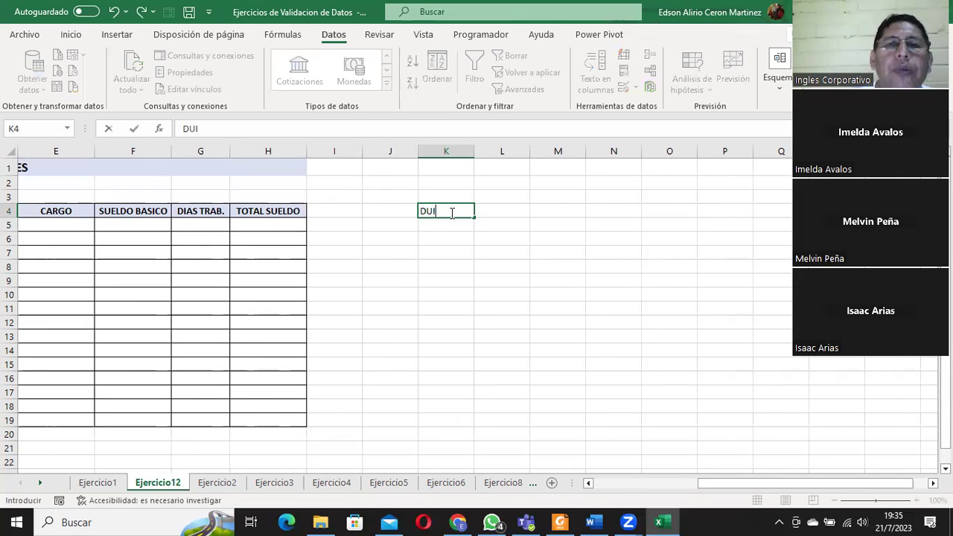
key(Return)
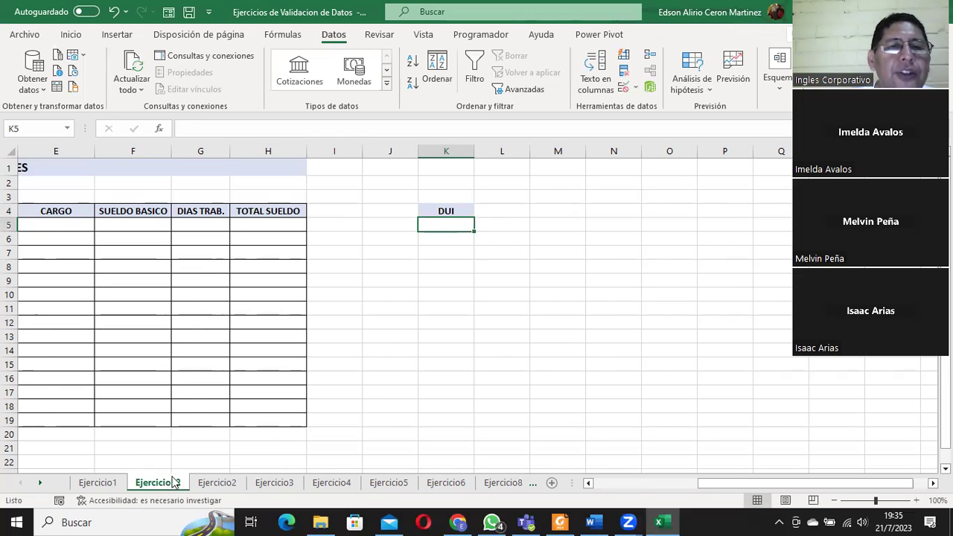
click(445, 211)
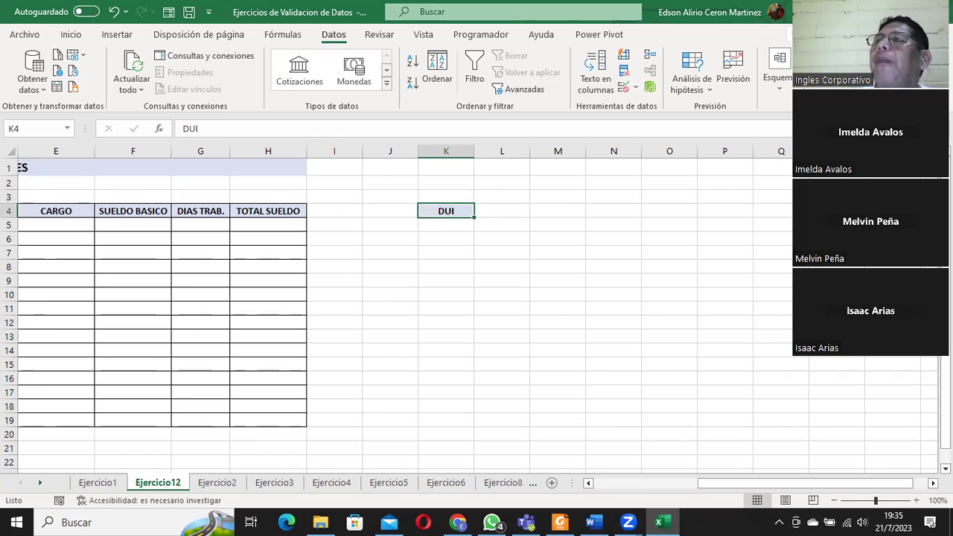
click(437, 225)
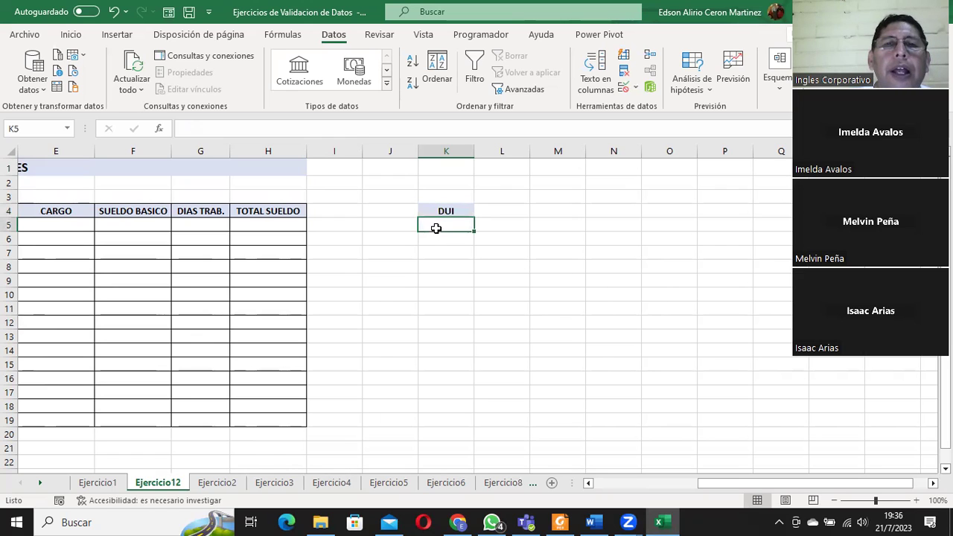
text(Pasaporte)
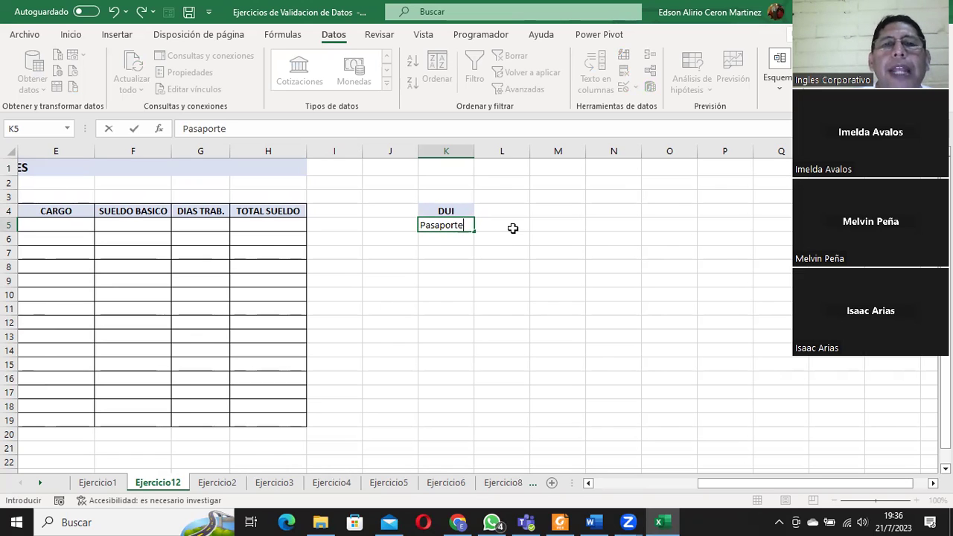
click(512, 227)
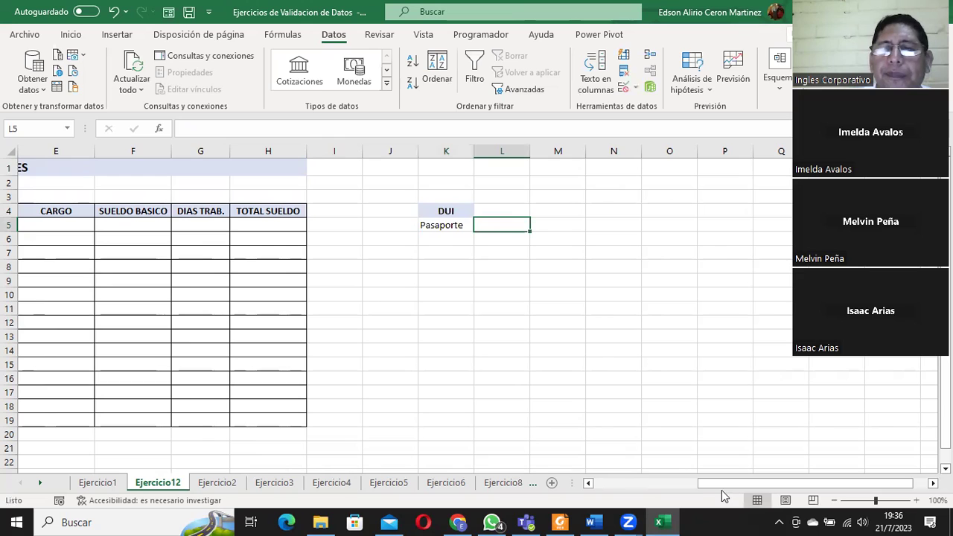
drag(723, 485, 627, 493)
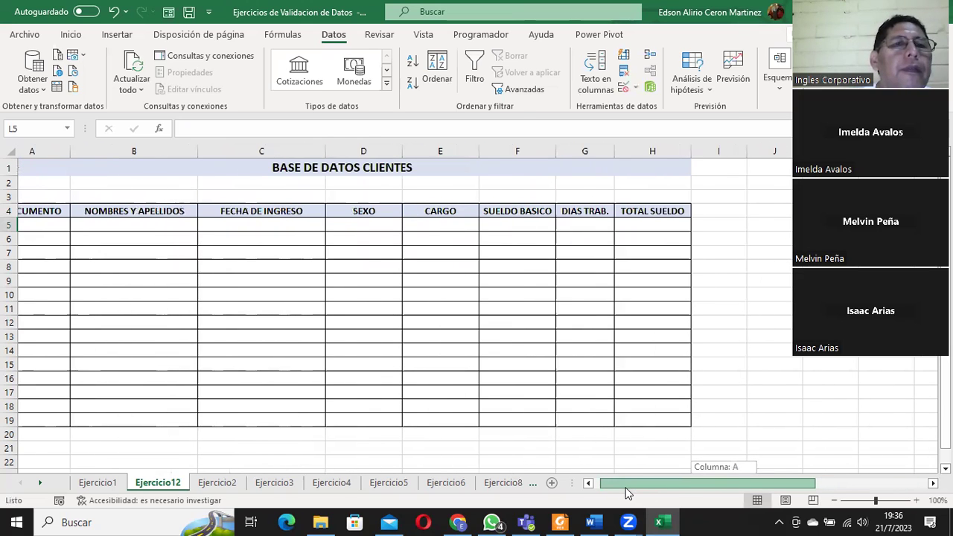
drag(627, 492, 701, 477)
- Enter the sex list M and F in L4:L5, fixing the mistyped entry
click(593, 213)
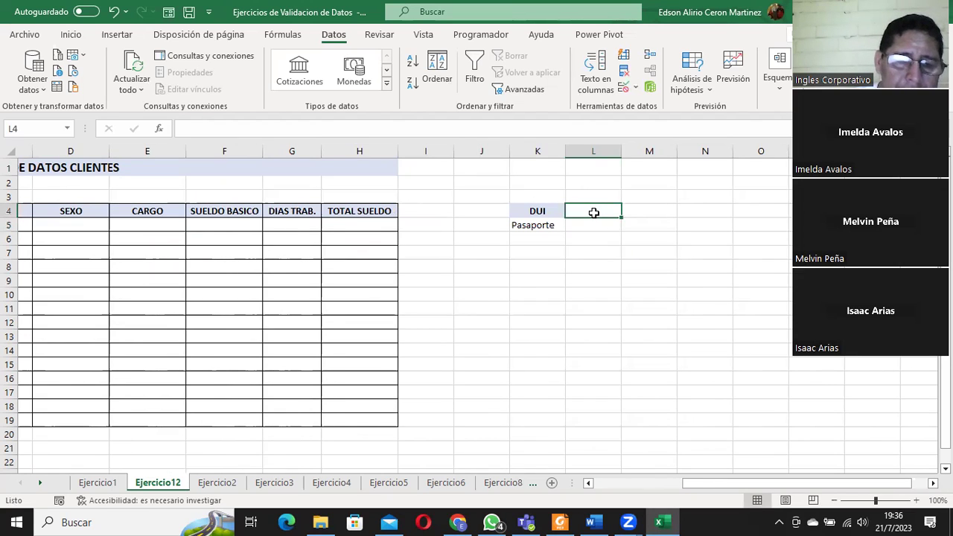
text(Masculijo)
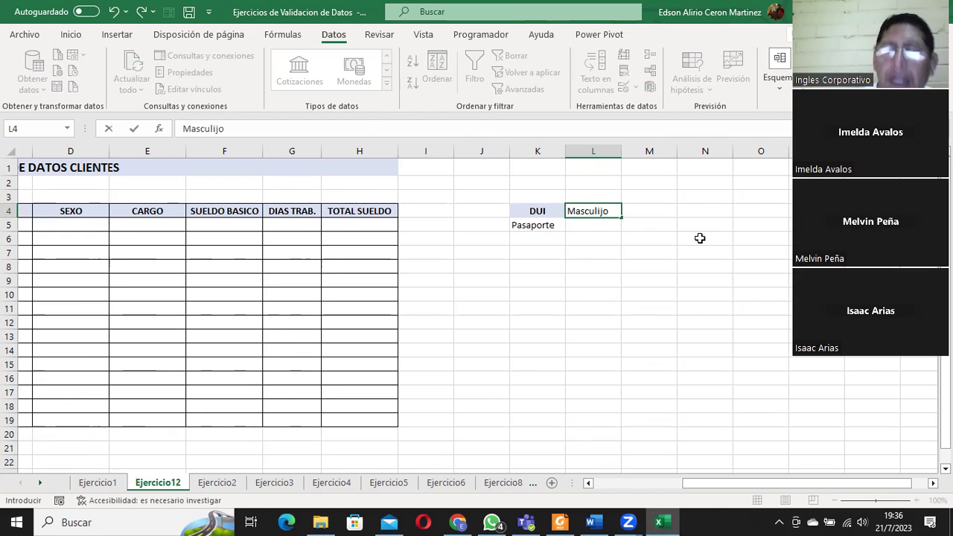
key(BackSpace)
key(BackSpace)
key(BackSpace)
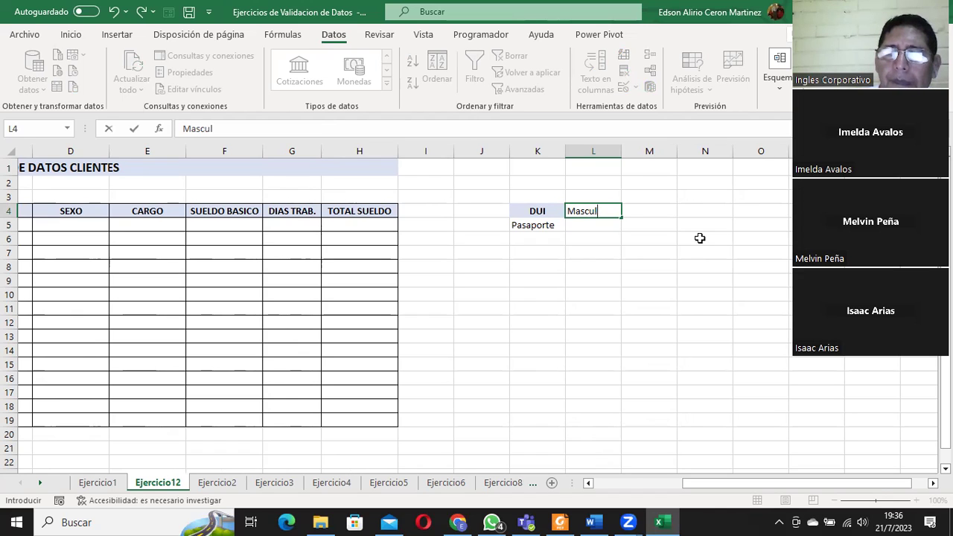
key(BackSpace)
key(BackSpace)
key(BackSpace)
key(BackSpace)
key(BackSpace)
key(BackSpace)
text(M)
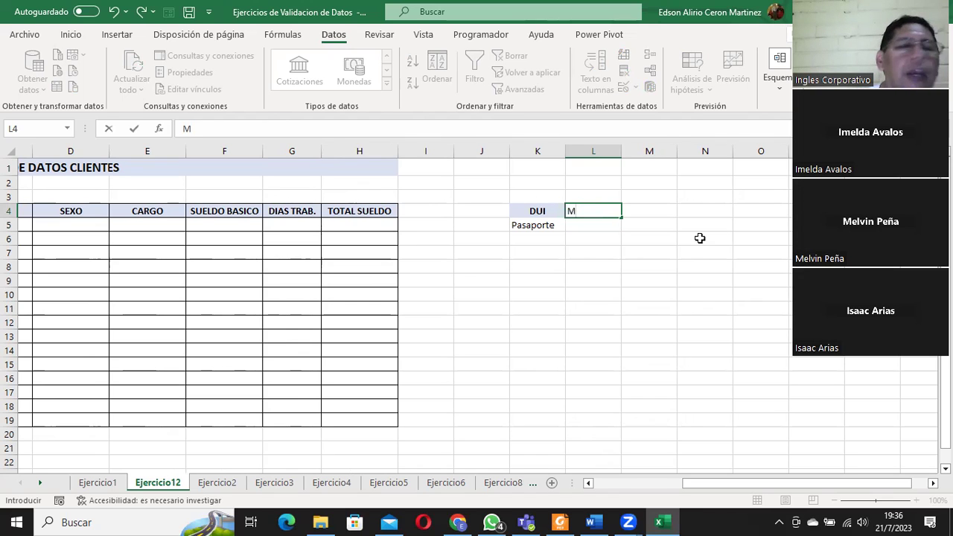
key(Return)
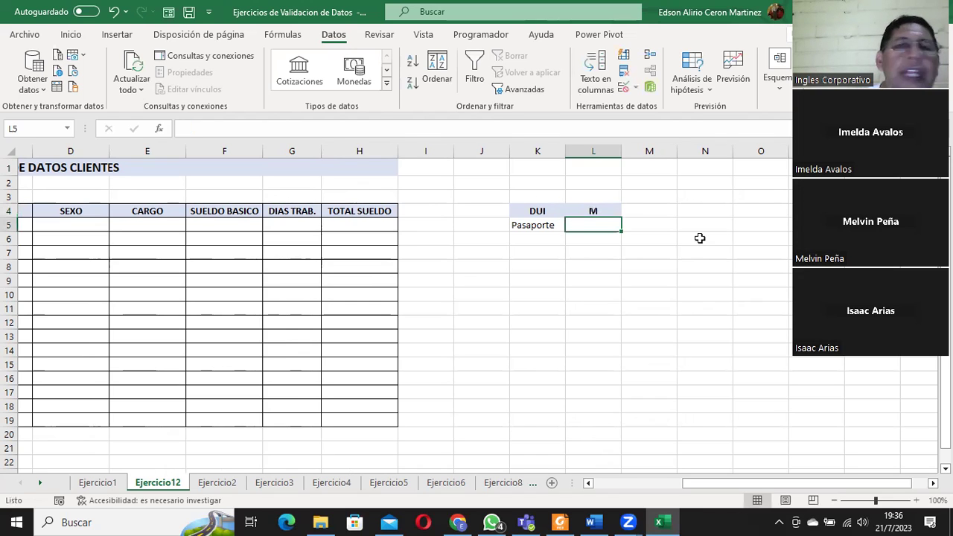
text(F)
key(Tab)
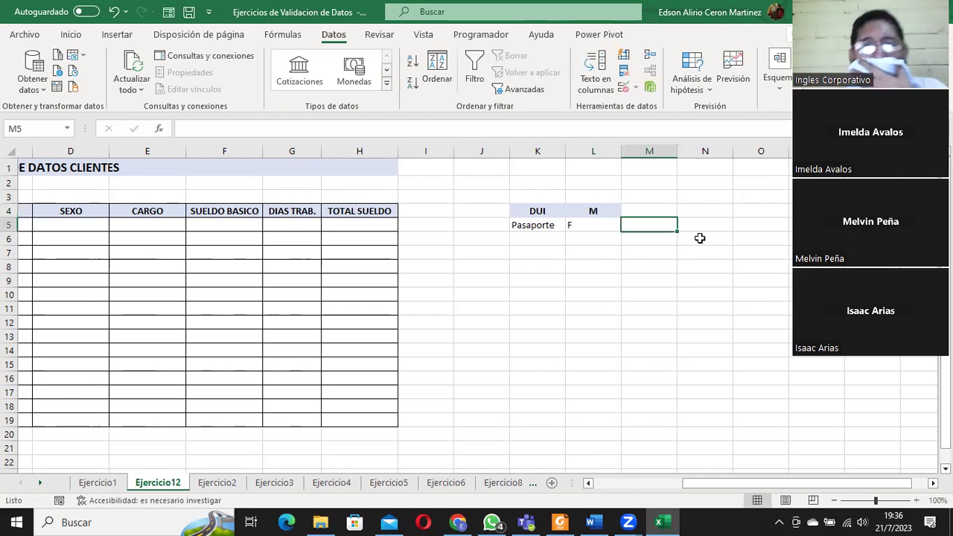
mouse_move(711, 482)
mouse_down()
mouse_move(652, 483)
mouse_move(702, 483)
mouse_up()
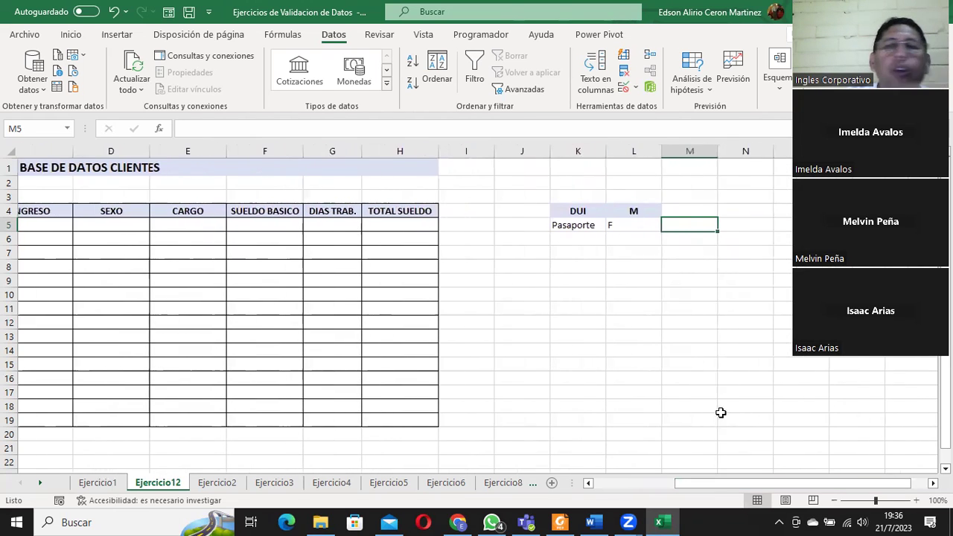
- Enter the job list Operador, Supervisor and Jefe in M4:M6
click(697, 212)
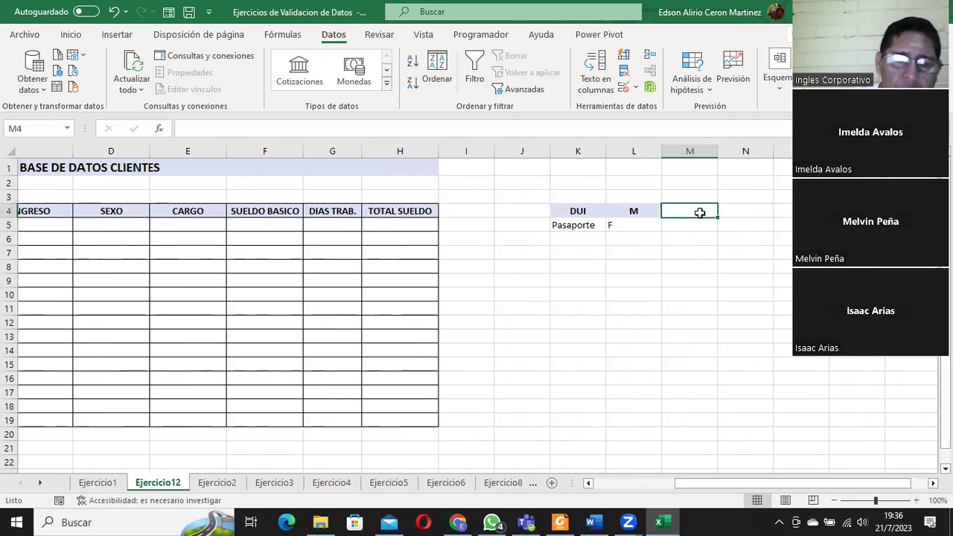
text(opERADOR)
key(BackSpace)
key(BackSpace)
key(BackSpace)
key(BackSpace)
key(BackSpace)
key(BackSpace)
key(BackSpace)
text(Operador)
key(Return)
text(S)
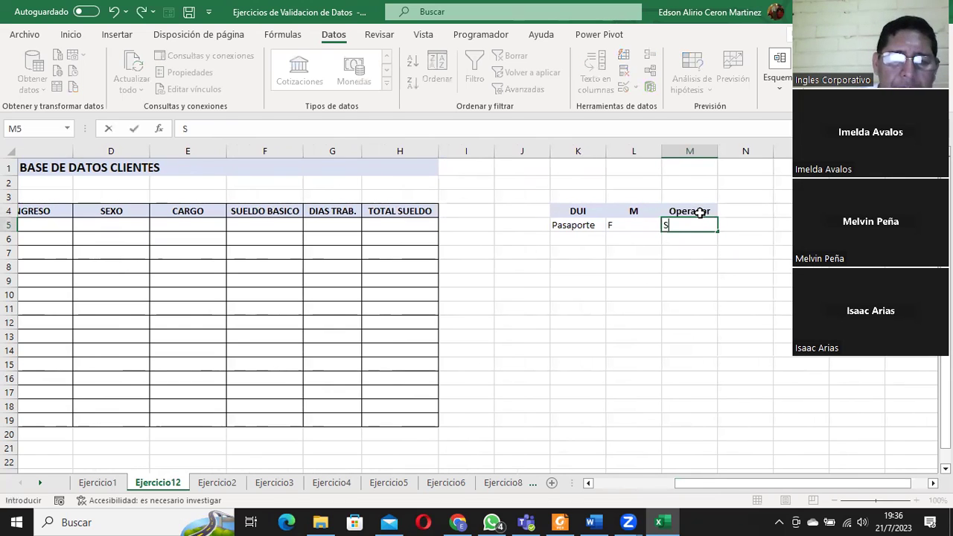
text(upervisor)
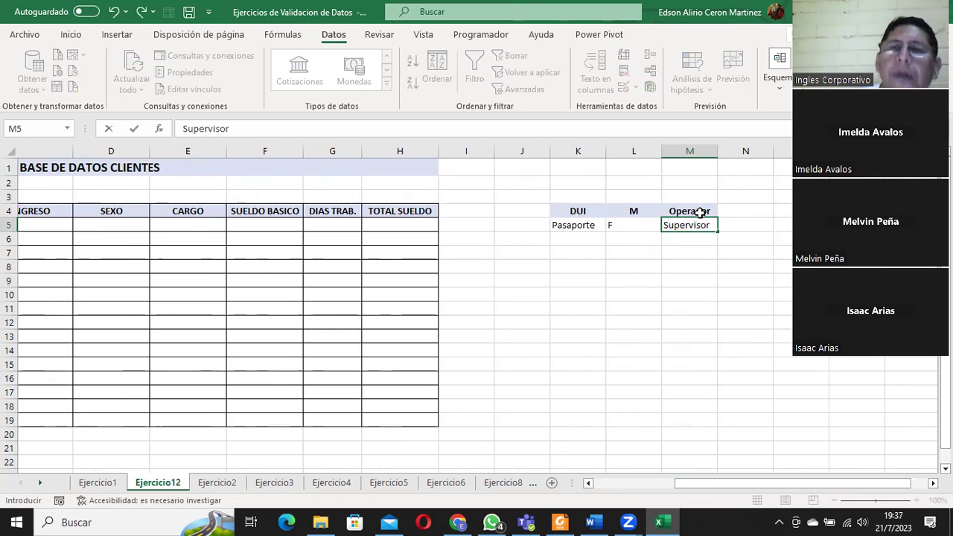
key(Return)
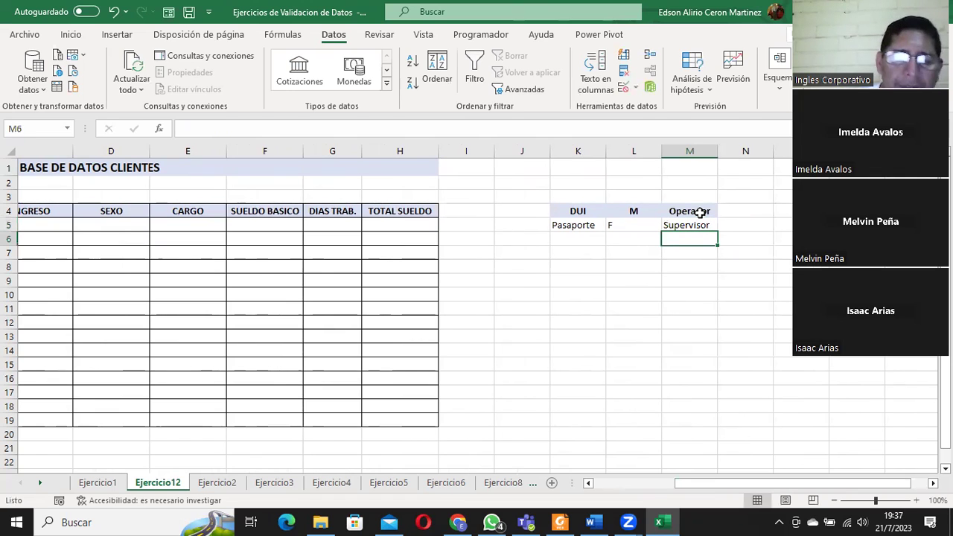
text(Jefe)
key(Tab)
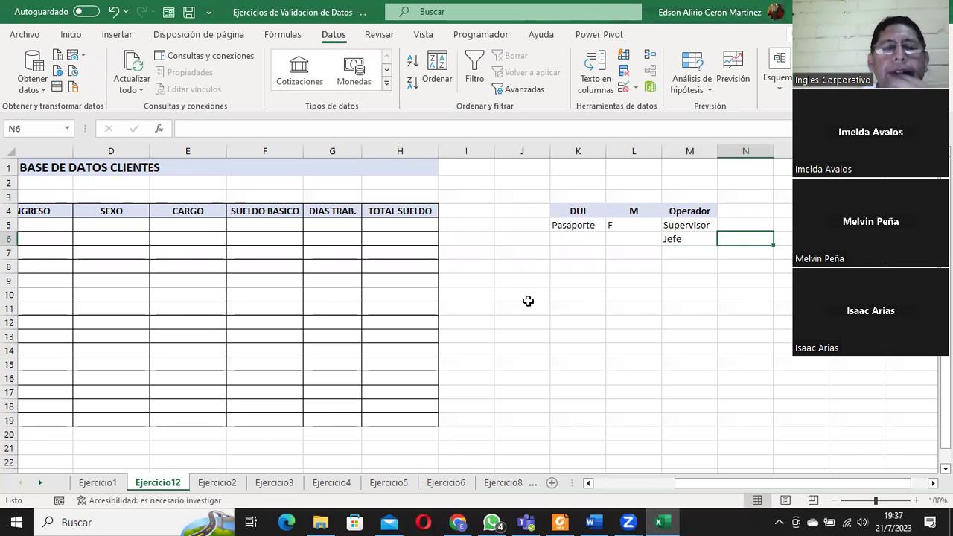
drag(703, 488, 642, 488)
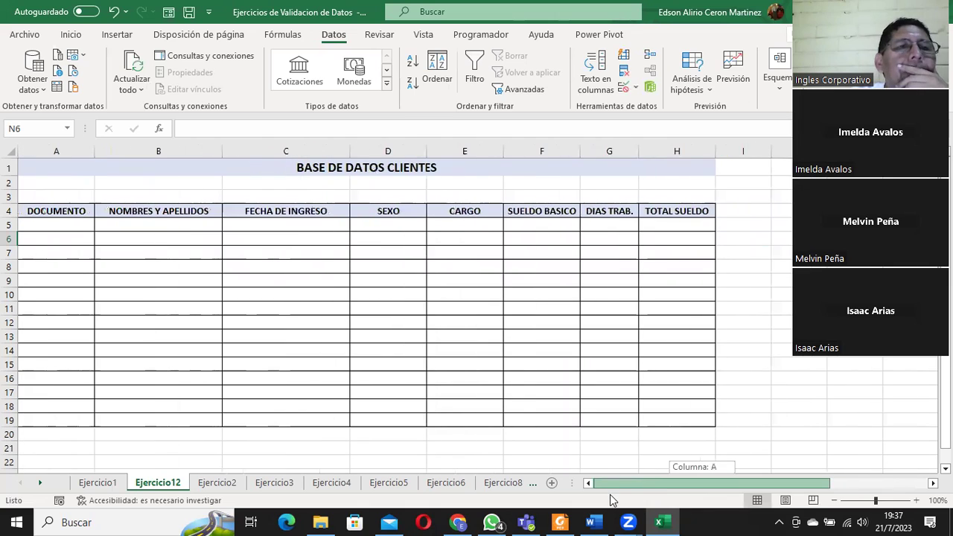
drag(641, 489, 609, 494)
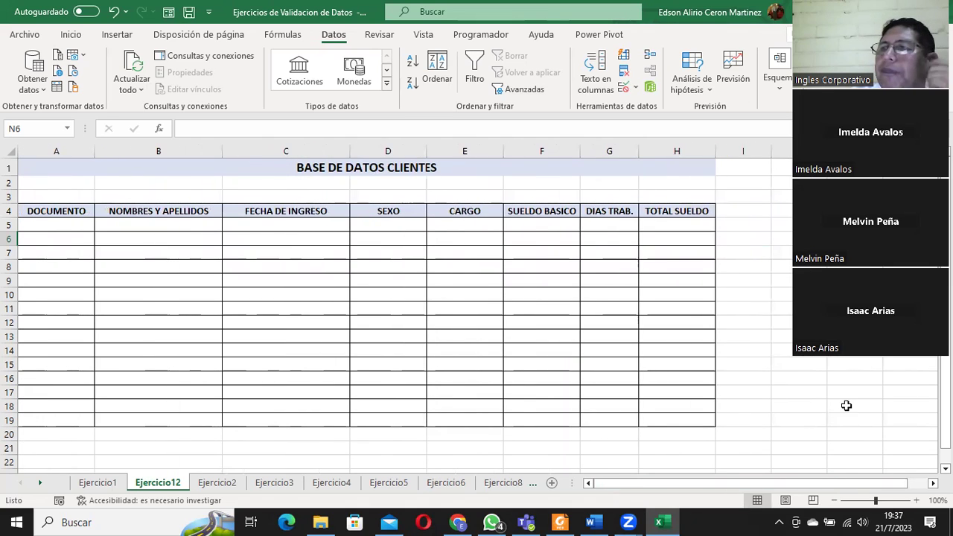
drag(847, 483, 926, 484)
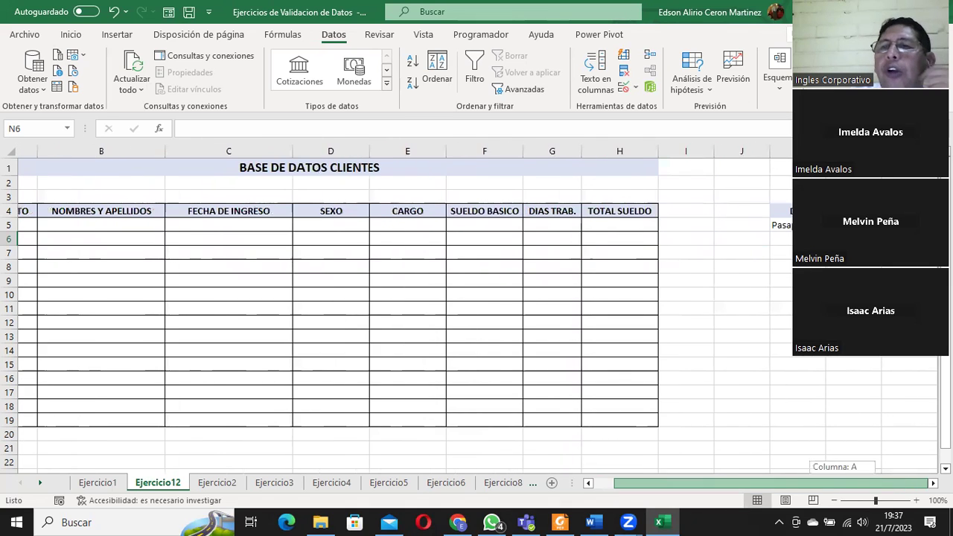
scroll(626, 277, right, 5)
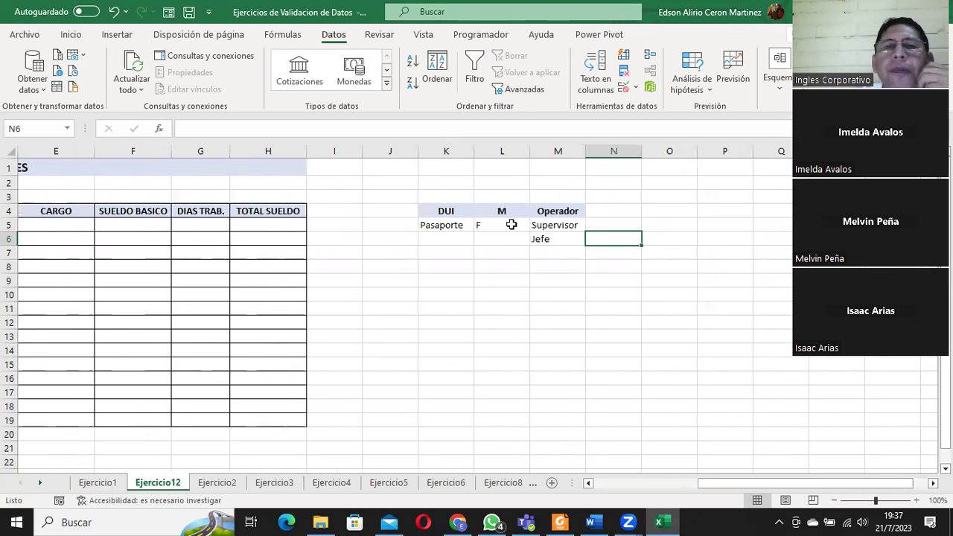
click(445, 212)
click(448, 225)
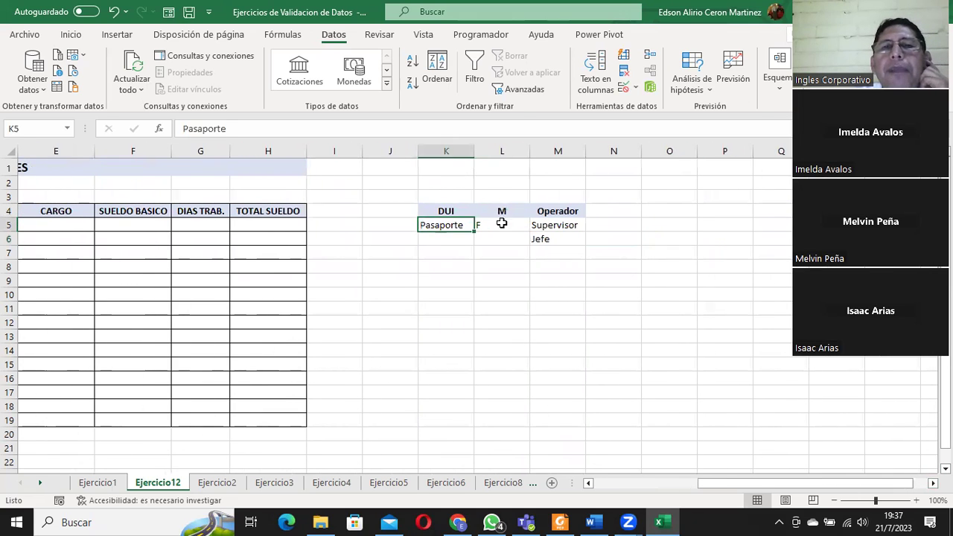
click(501, 213)
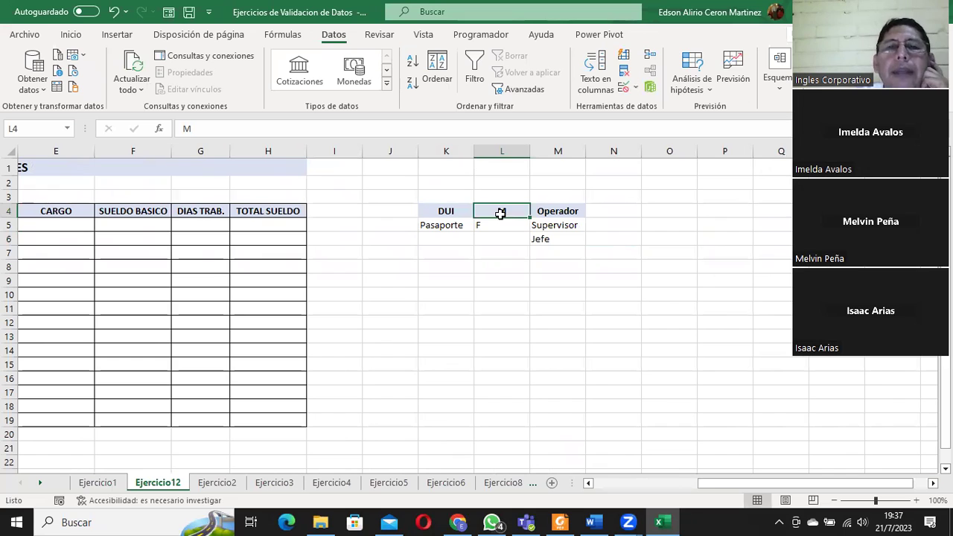
click(497, 226)
click(558, 213)
click(555, 227)
click(556, 242)
click(555, 248)
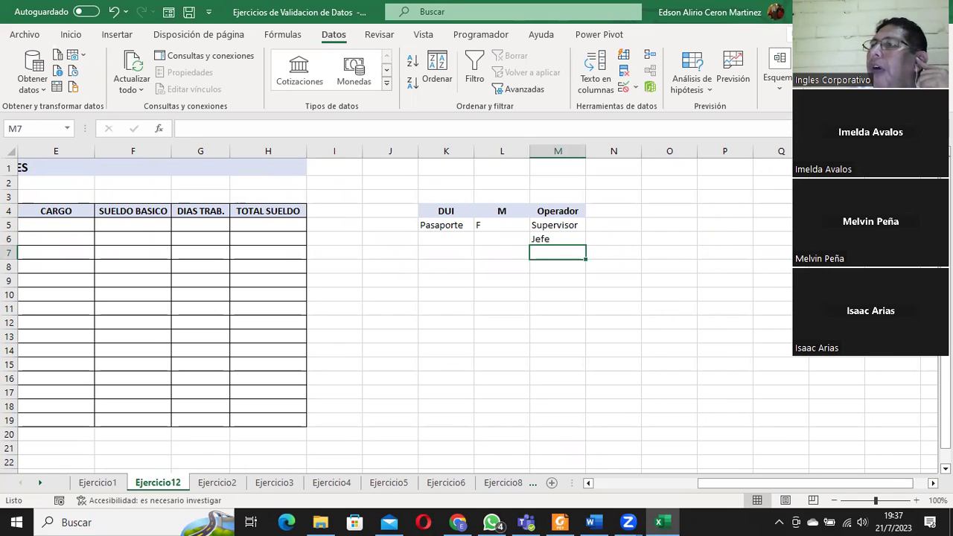
- Scroll back to column A and select cells A5 through A19 under DOCUMENTO
drag(730, 482, 630, 485)
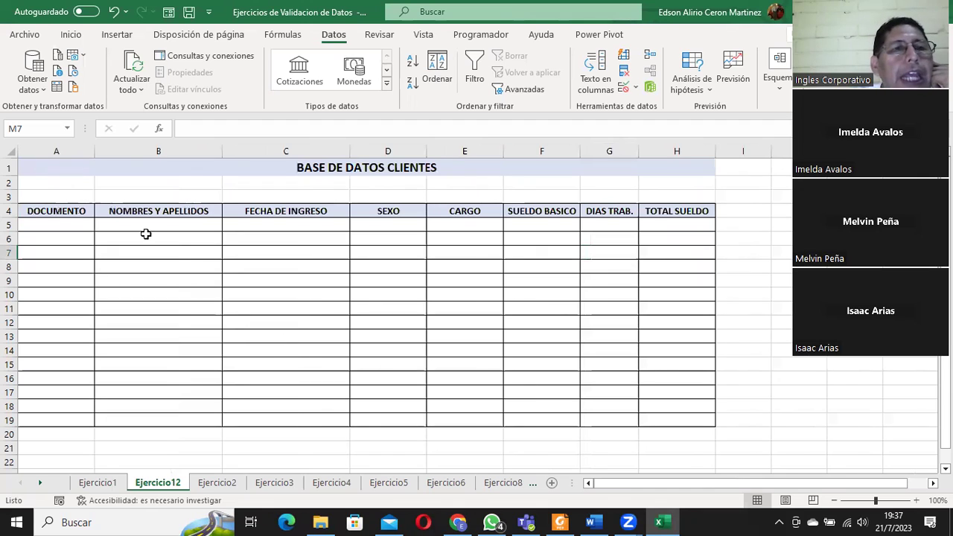
drag(35, 231, 43, 417)
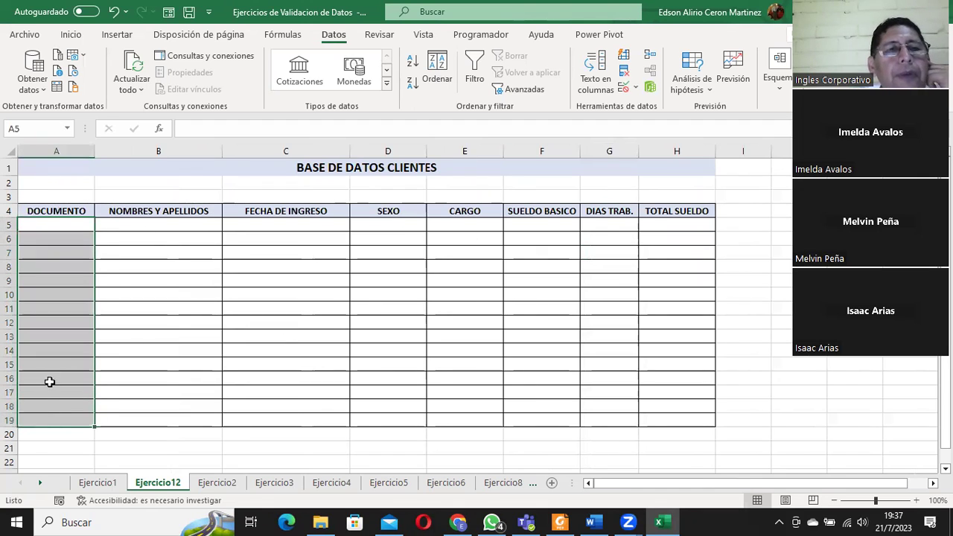
drag(63, 226, 50, 419)
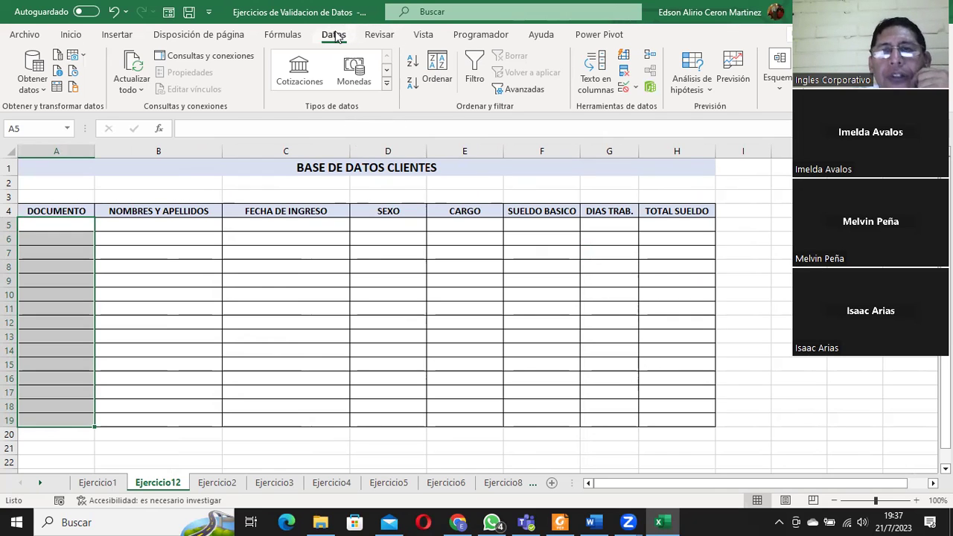
- Apply Lista validation to A5:A19 with source $K$4:$K$5 (DUI, Pasaporte)
click(633, 88)
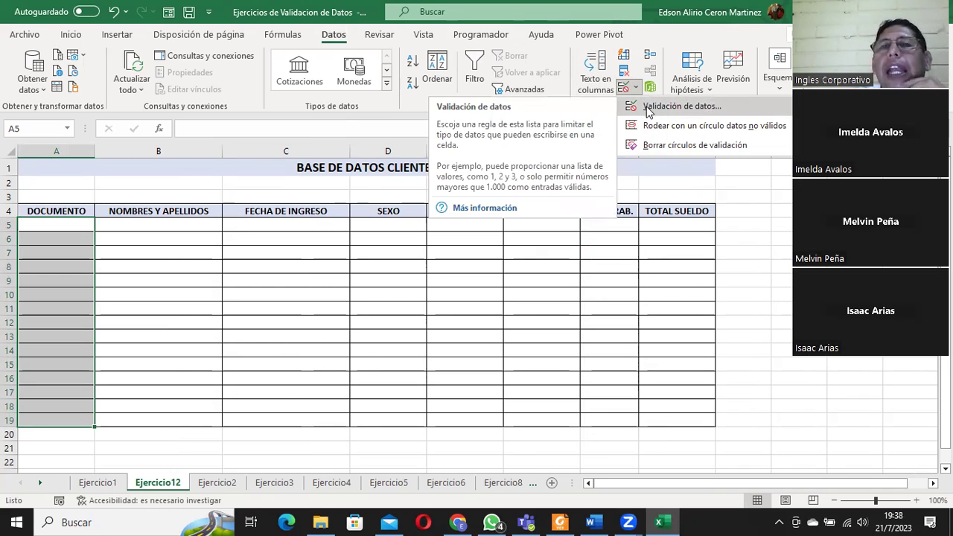
click(646, 109)
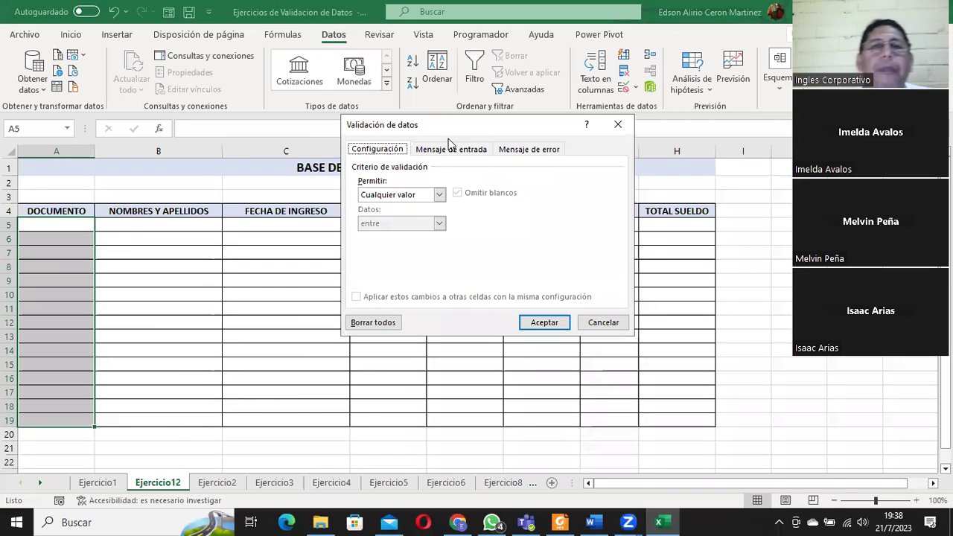
click(439, 195)
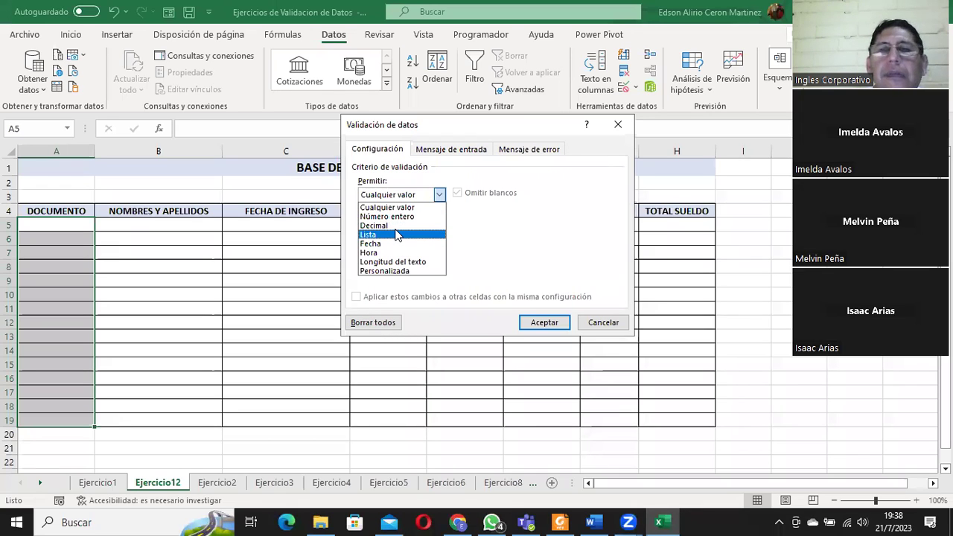
click(397, 235)
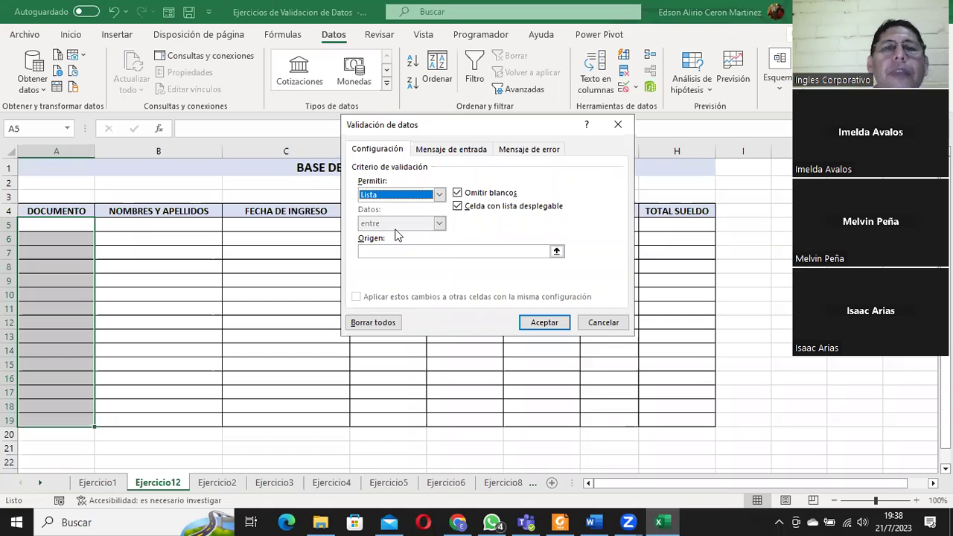
click(513, 250)
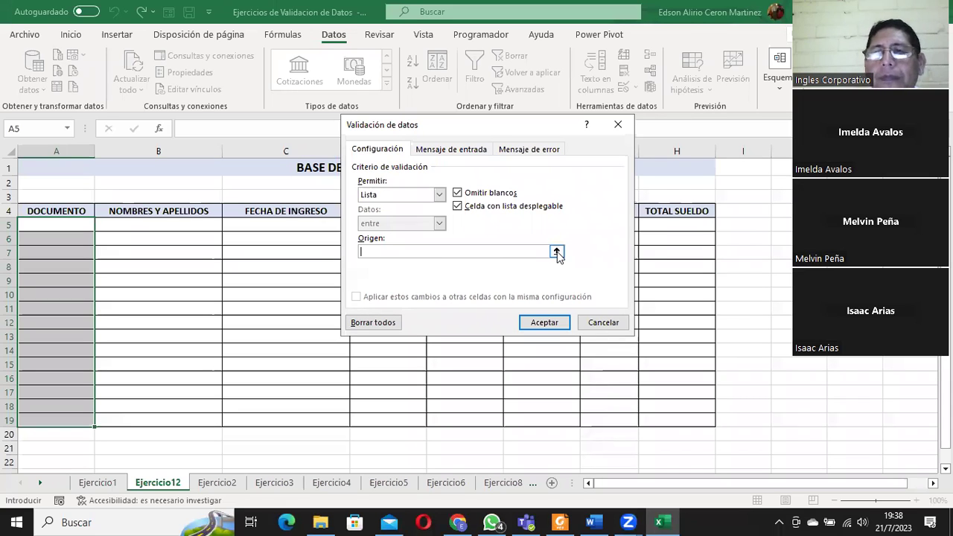
click(557, 252)
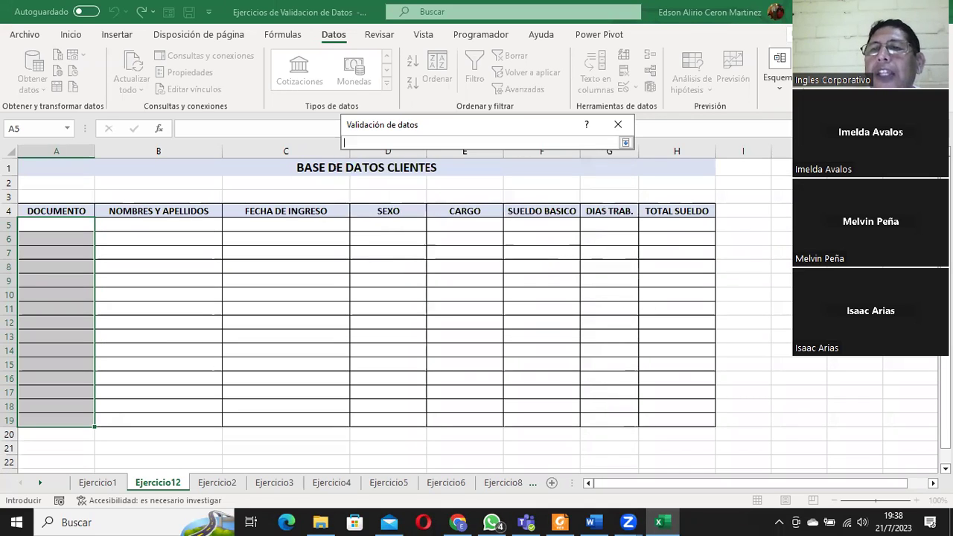
drag(854, 211, 855, 224)
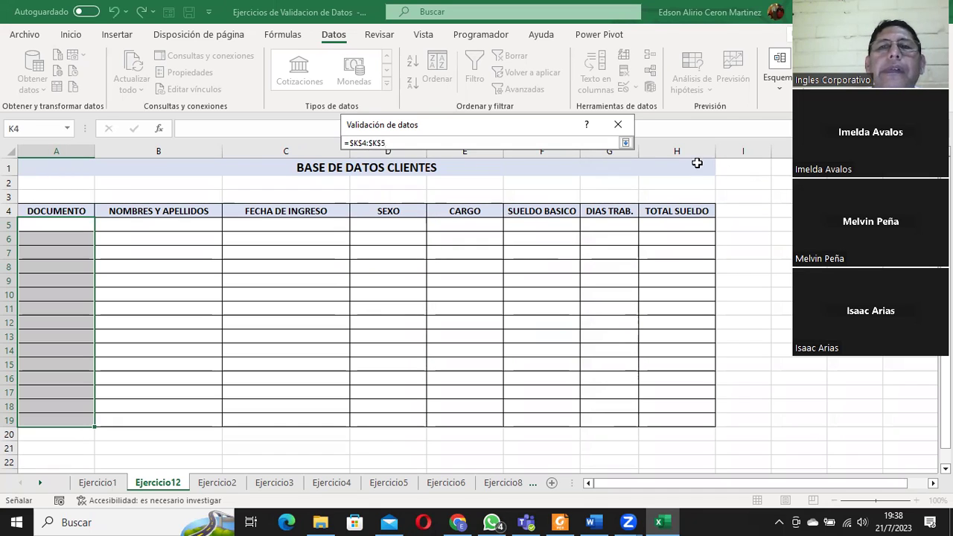
click(625, 143)
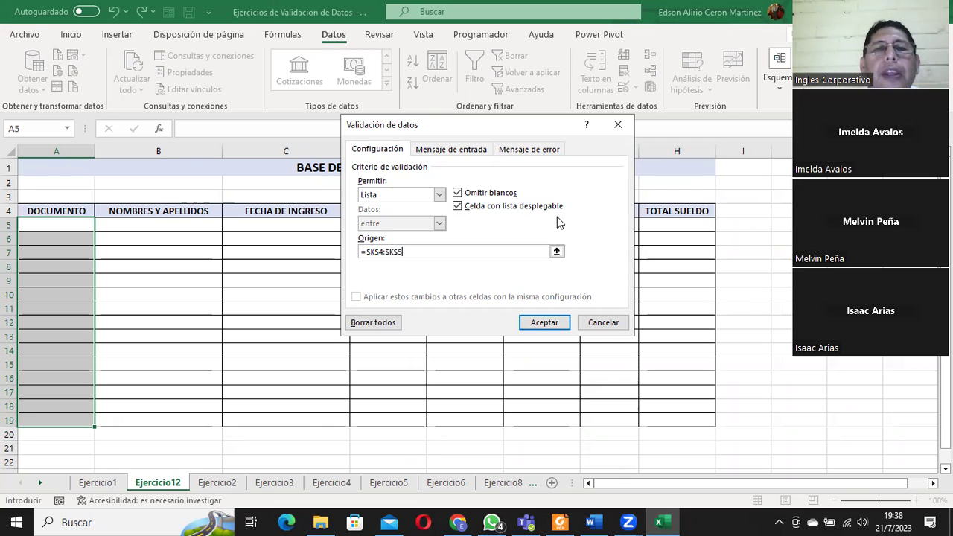
click(544, 323)
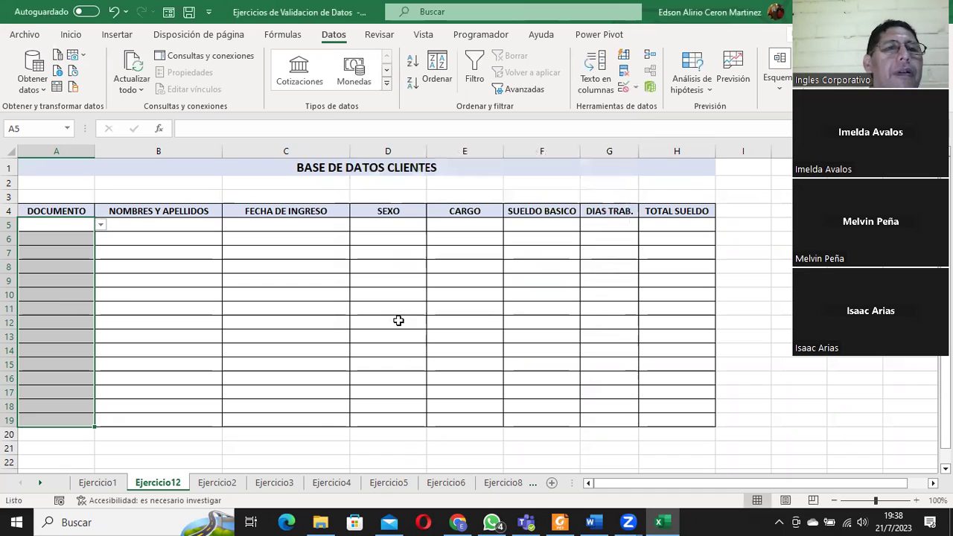
click(75, 241)
- Check each cell from A5 to A19 for its DUI/Pasaporte dropdown, then reselect A5:A19
click(70, 254)
click(69, 264)
click(68, 280)
click(69, 294)
click(69, 322)
click(69, 336)
click(68, 350)
click(67, 364)
click(66, 381)
click(62, 393)
click(60, 404)
click(58, 418)
click(68, 225)
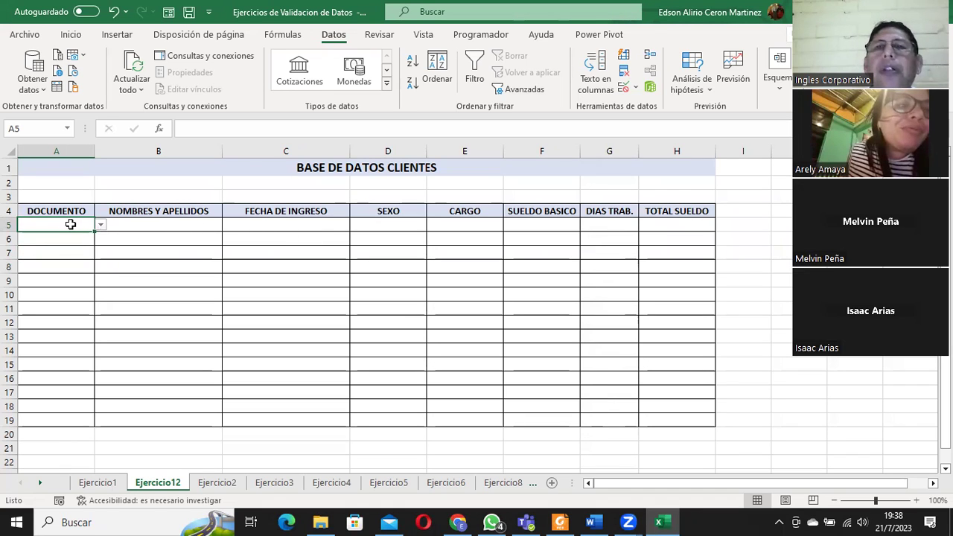
drag(67, 225, 55, 421)
- Clear all validation from A5:A19 with Borrar todos, then reselect the range
click(637, 90)
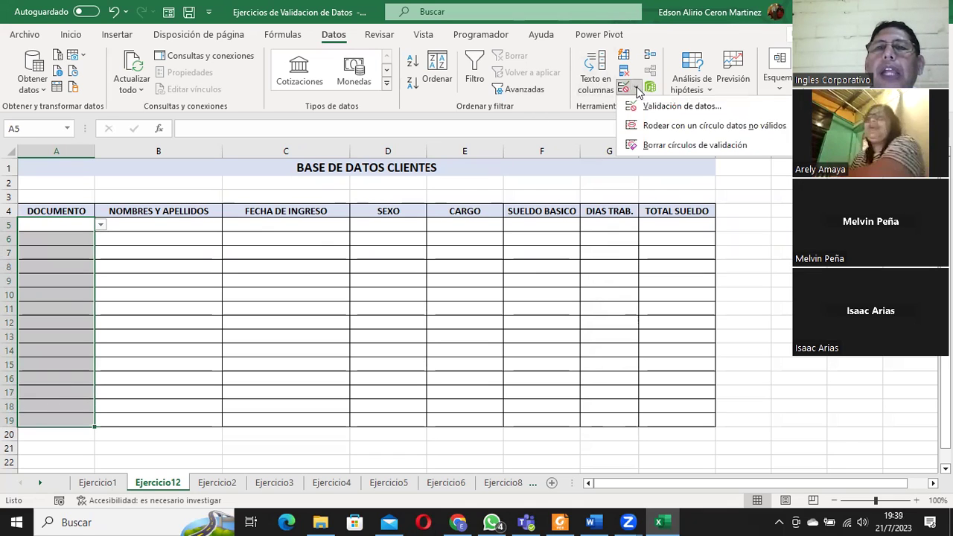
click(647, 105)
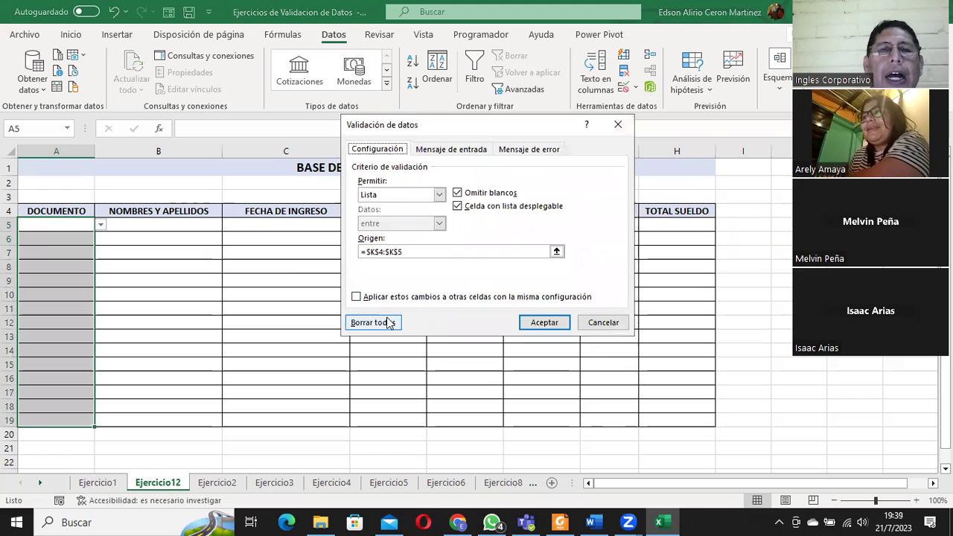
click(387, 323)
click(547, 324)
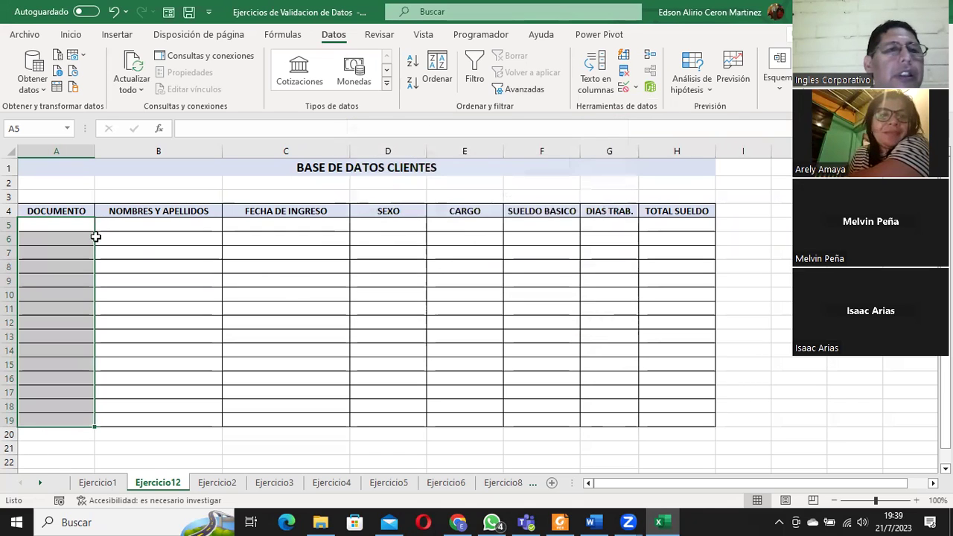
mouse_move(58, 224)
mouse_down()
mouse_move(46, 298)
mouse_move(50, 417)
mouse_up()
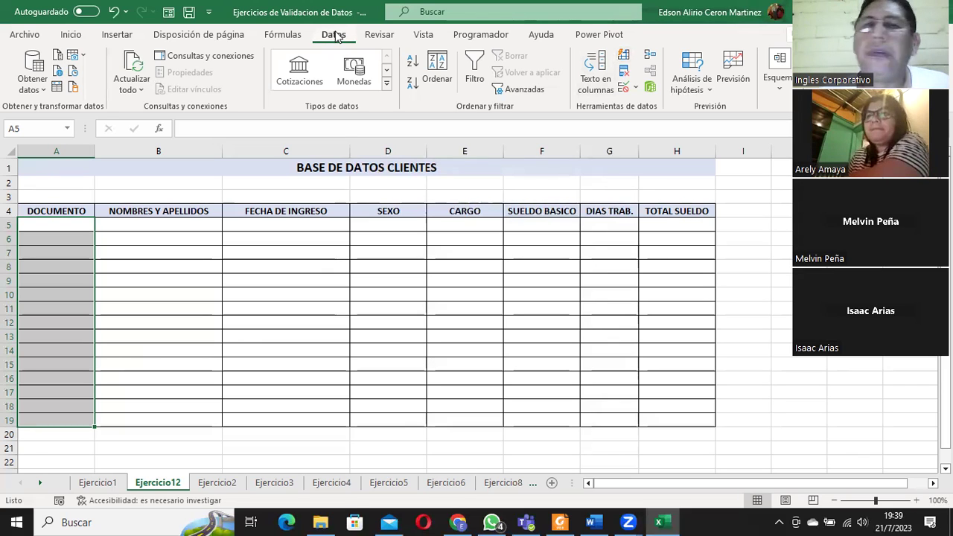
- Reapply Lista validation to A5:A19 with source =$K$4:$K$5
click(637, 89)
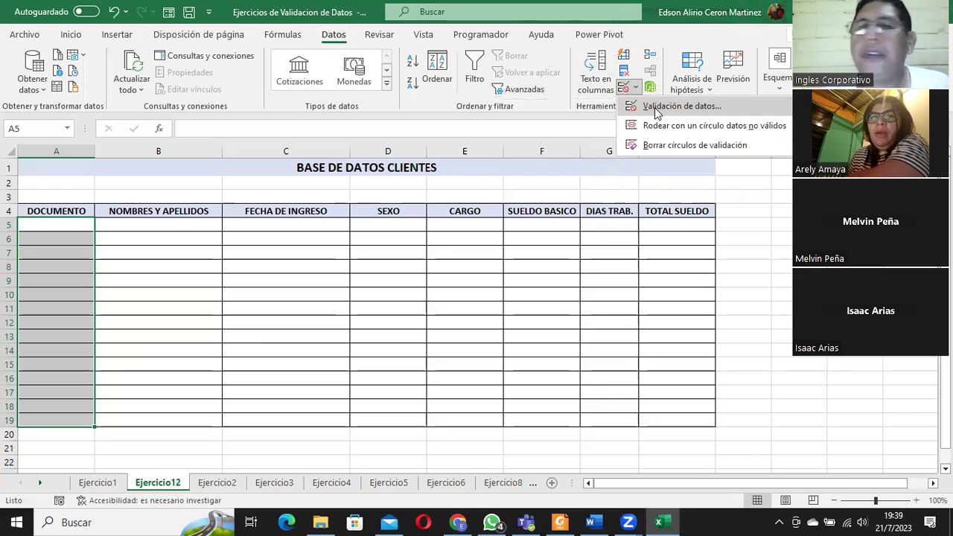
click(656, 106)
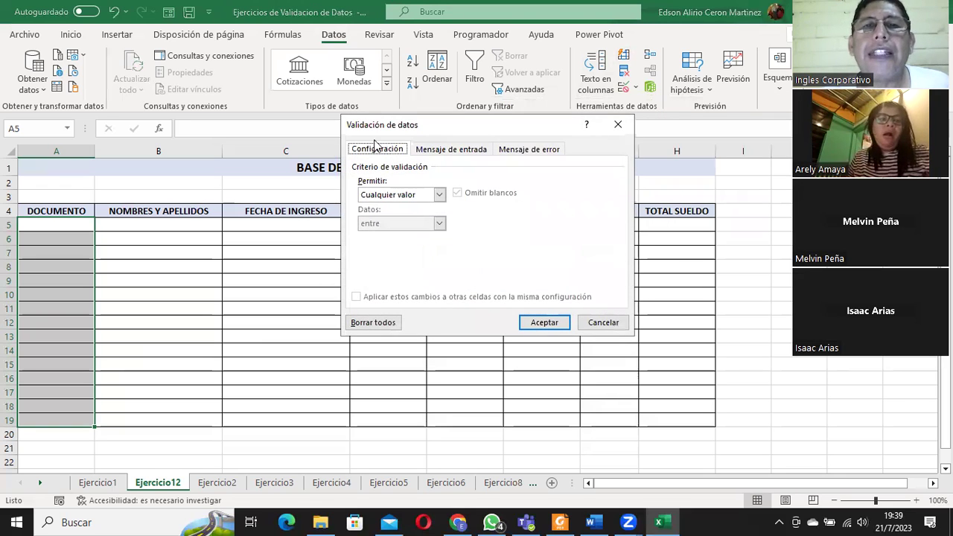
click(392, 197)
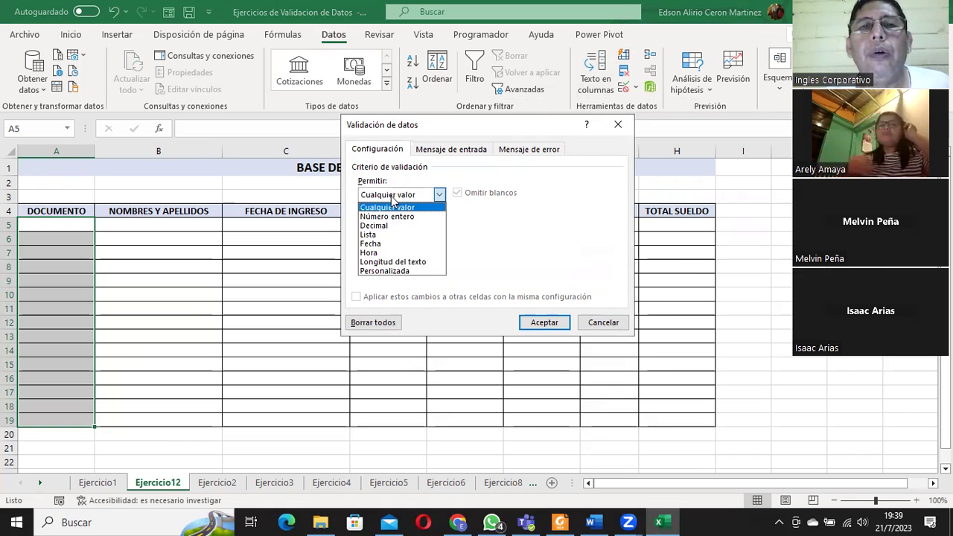
click(374, 235)
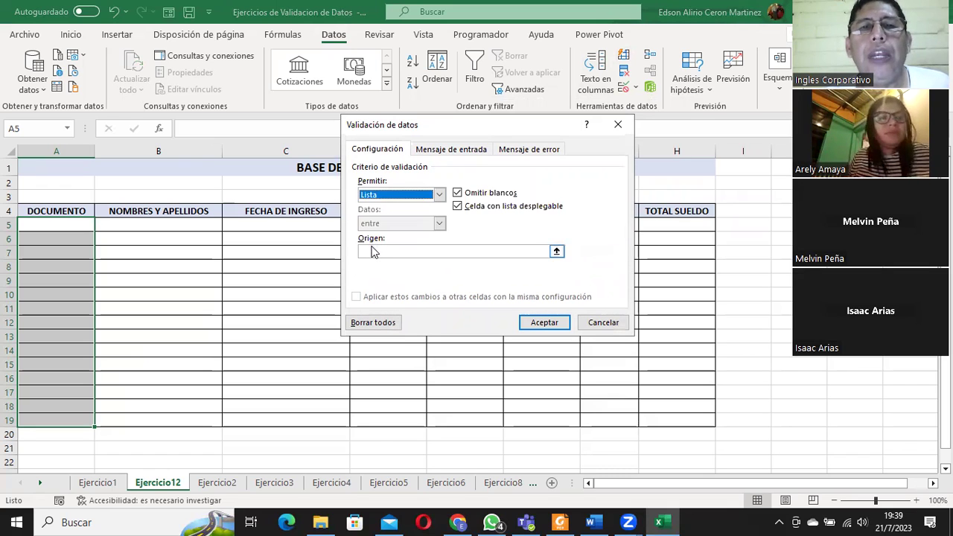
click(373, 251)
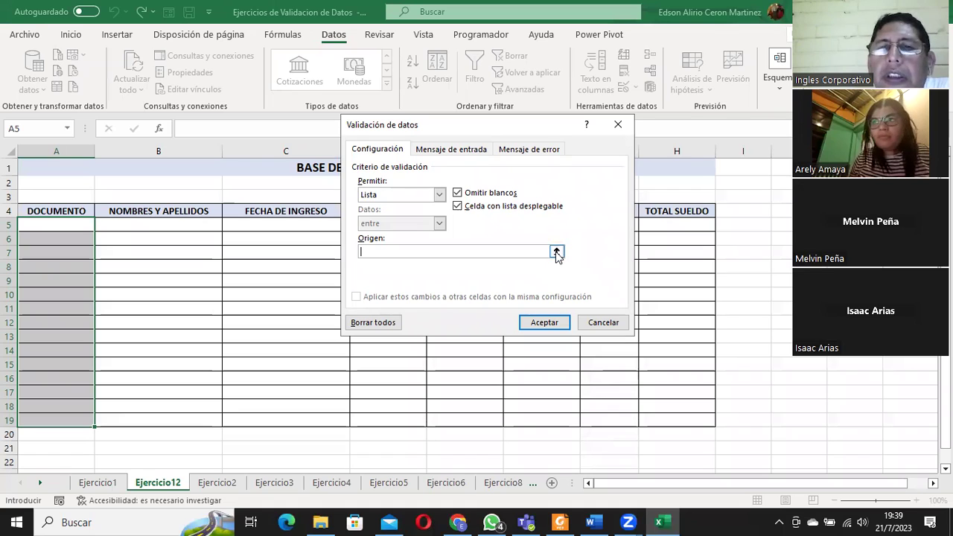
click(556, 253)
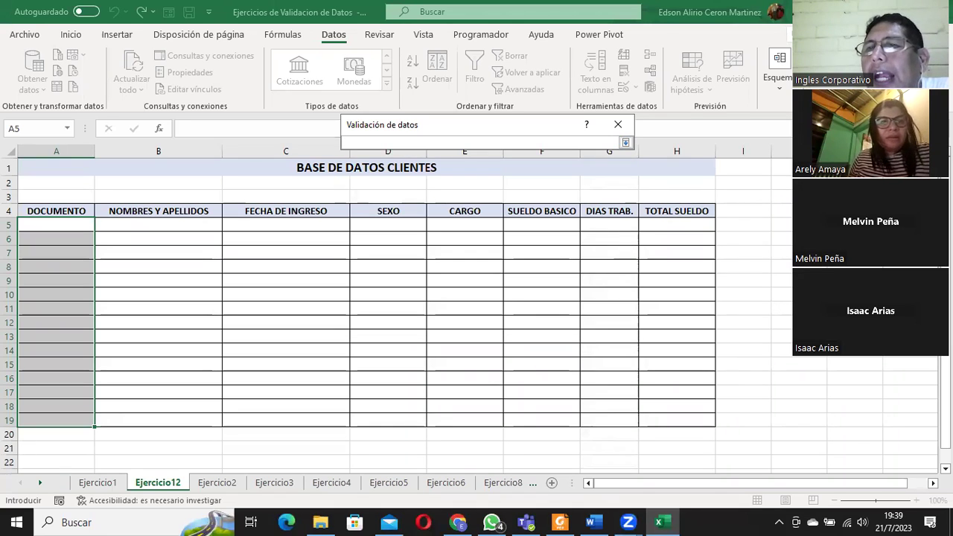
drag(854, 211, 854, 224)
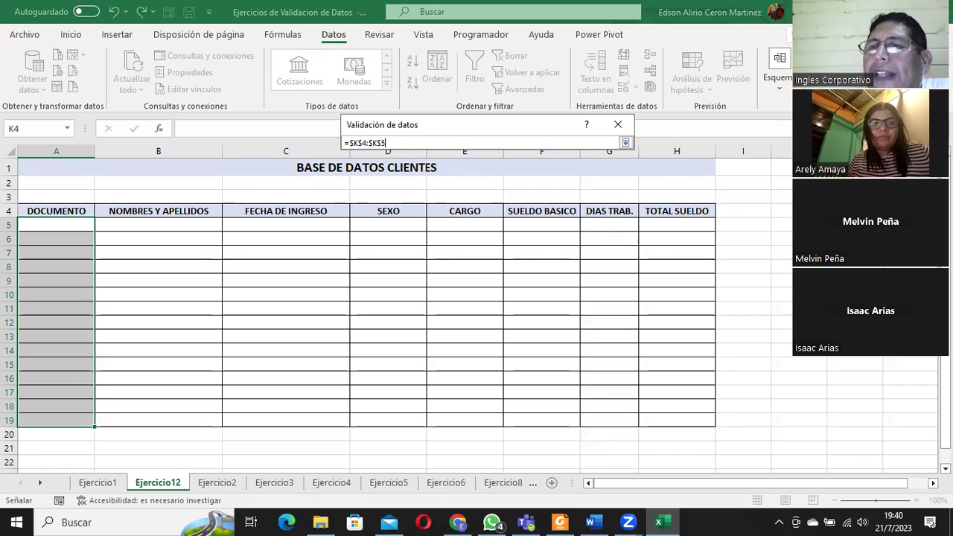
click(625, 143)
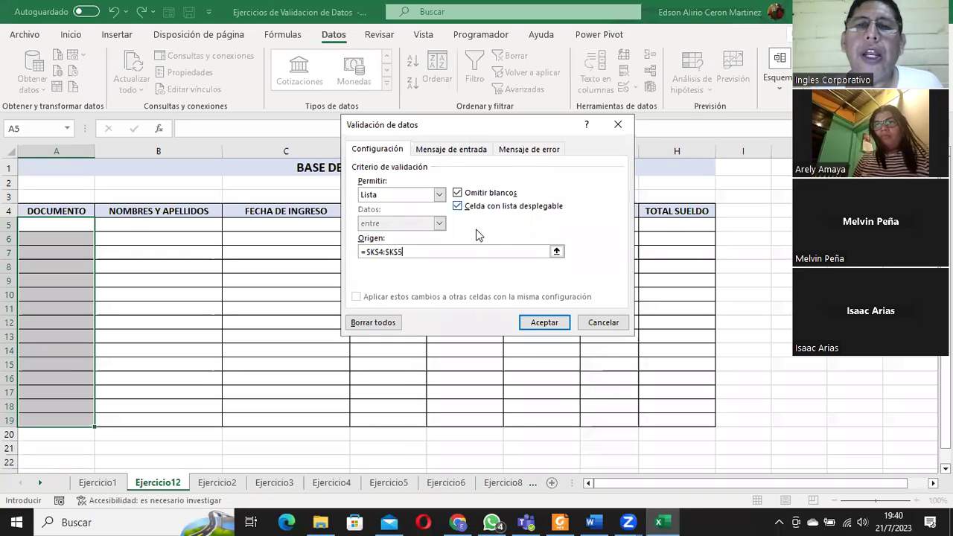
click(546, 322)
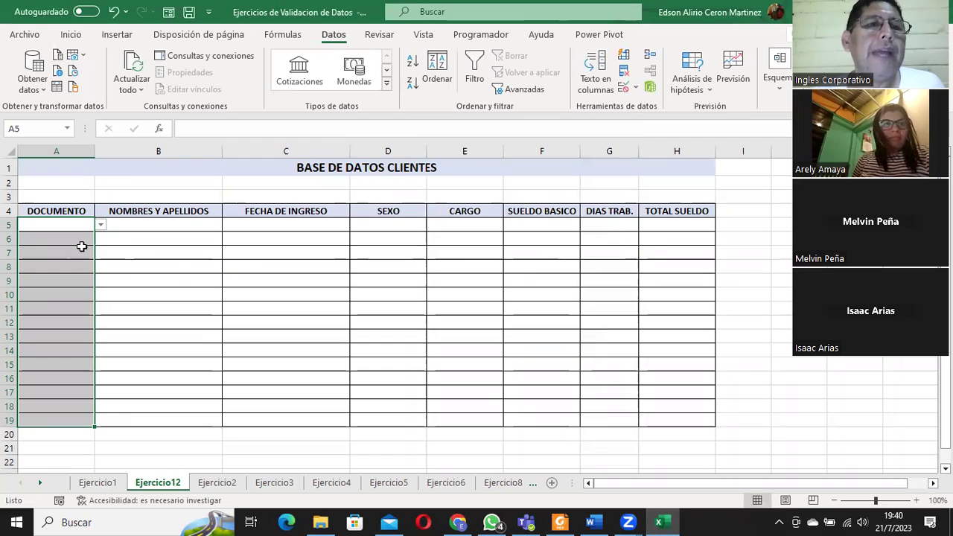
- Check that A5 and the cells below it show the DUI/Pasaporte dropdown
click(64, 238)
click(74, 227)
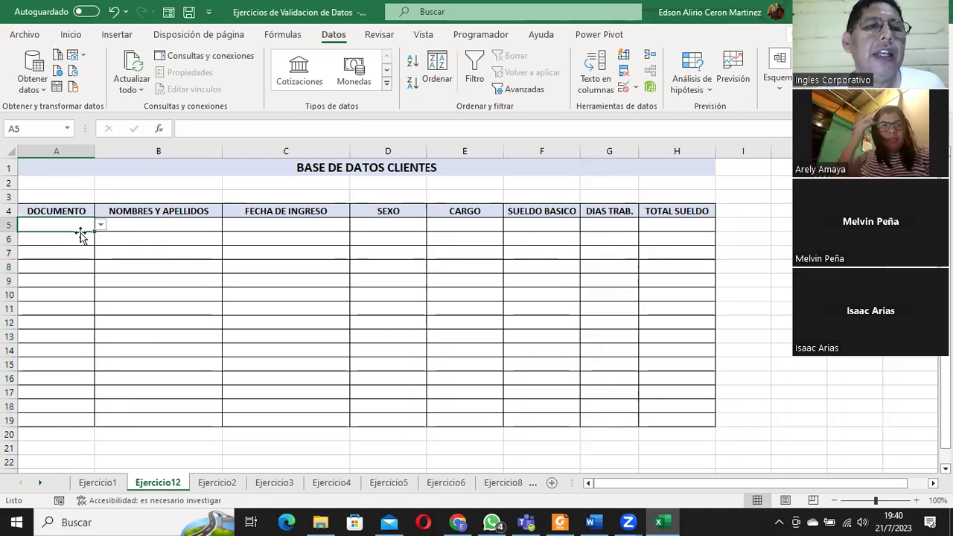
click(77, 240)
click(73, 255)
- Choose Pasaporte for A5 and DUI for A6 from their dropdowns, then move to D5
click(70, 268)
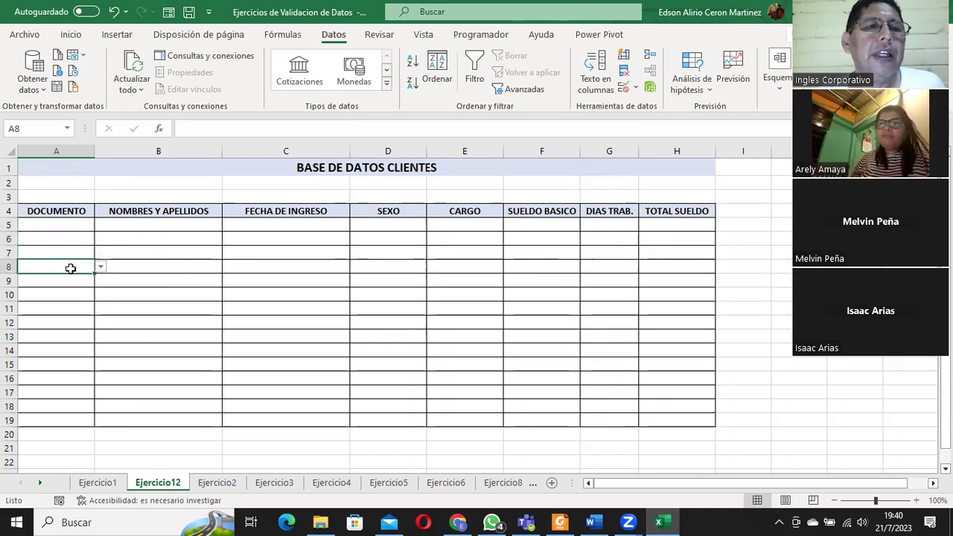
click(66, 223)
click(101, 227)
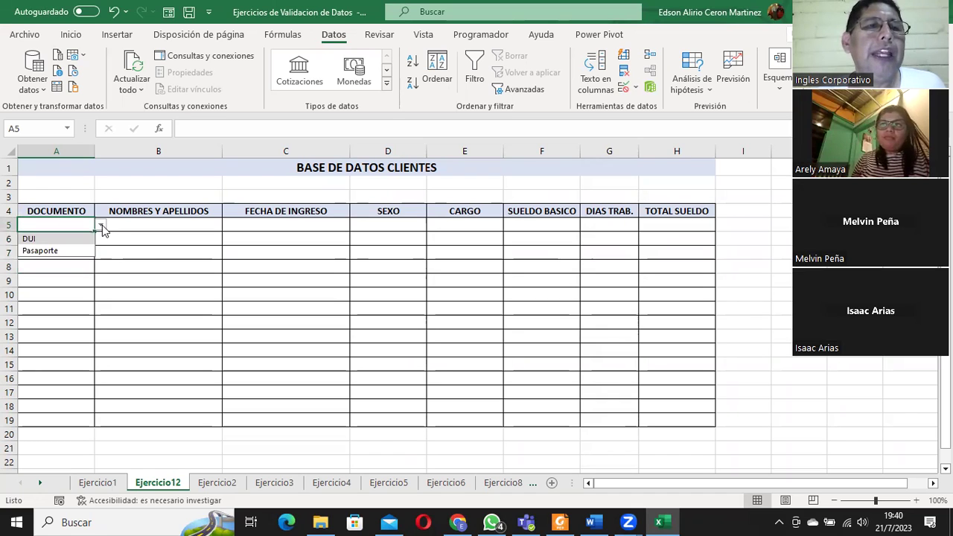
click(67, 251)
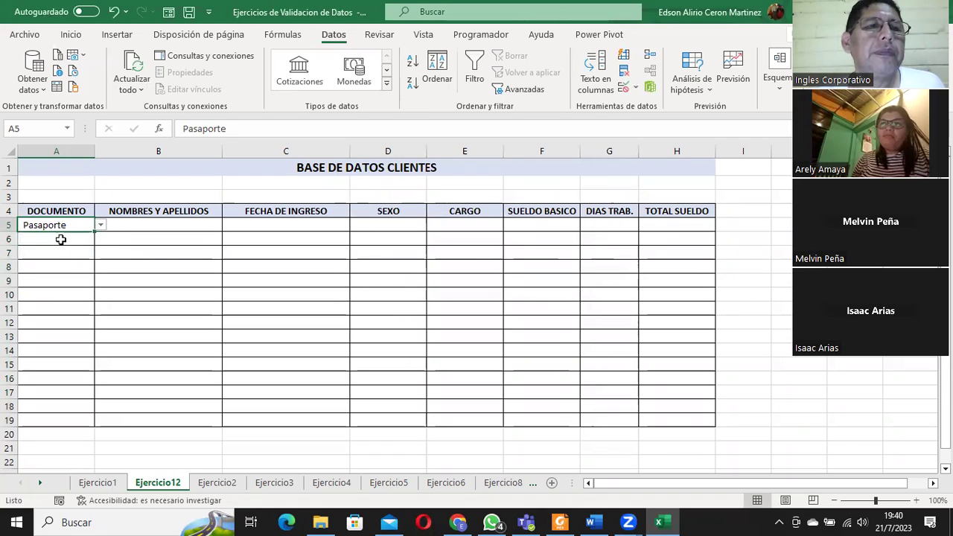
click(61, 239)
click(99, 239)
click(65, 252)
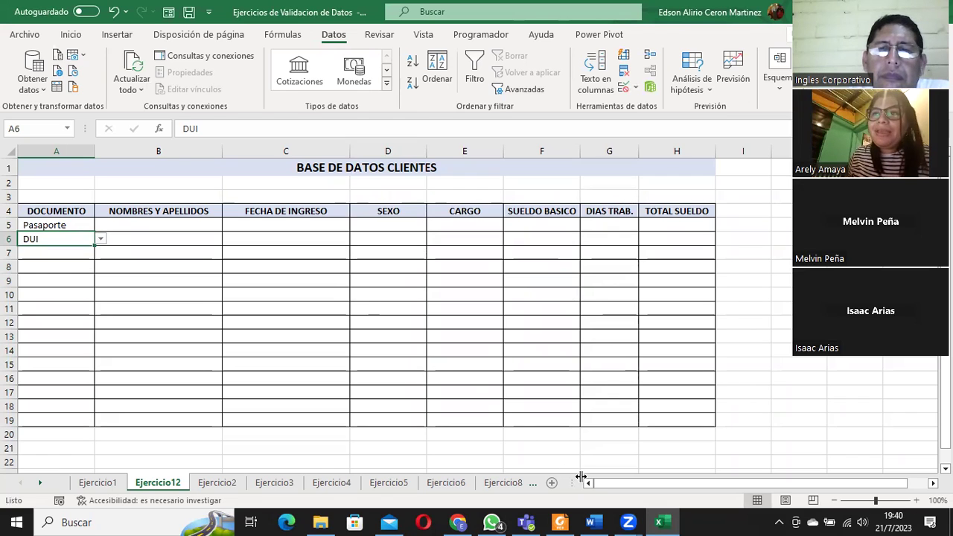
click(76, 224)
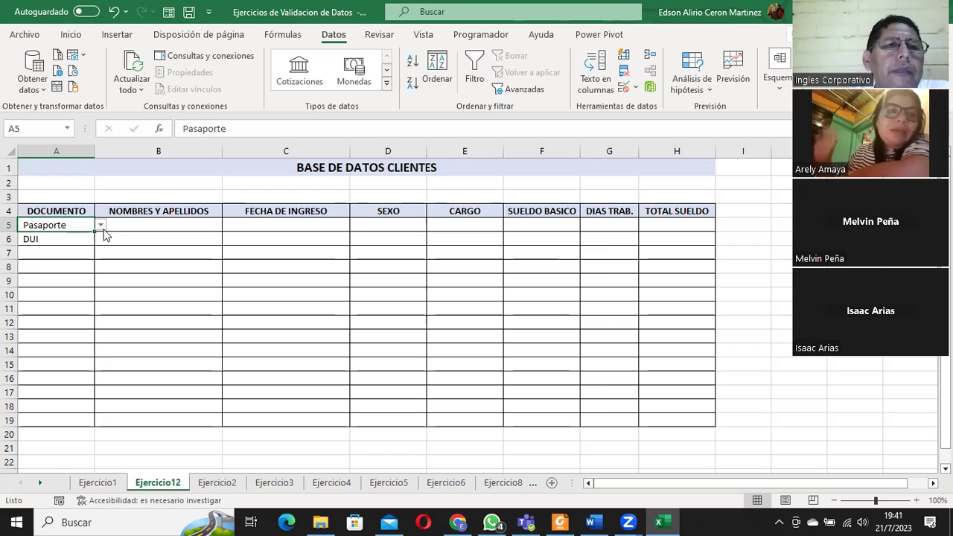
click(130, 225)
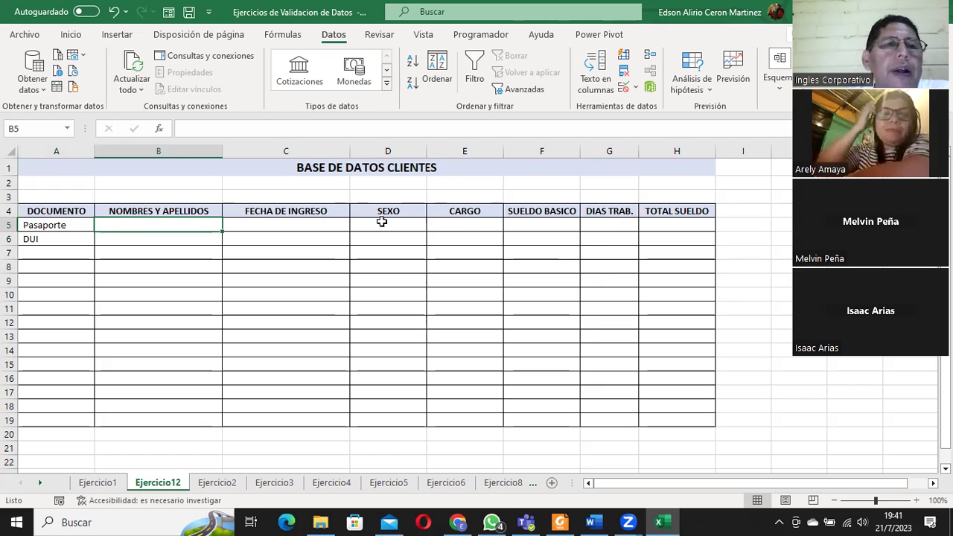
click(381, 223)
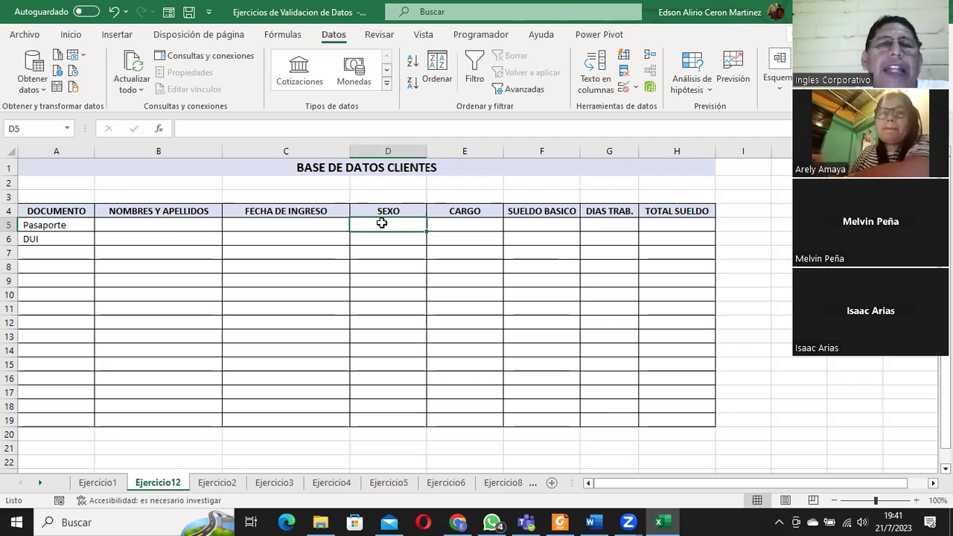
- Select the SEXO cells D5:D19
drag(381, 228, 396, 399)
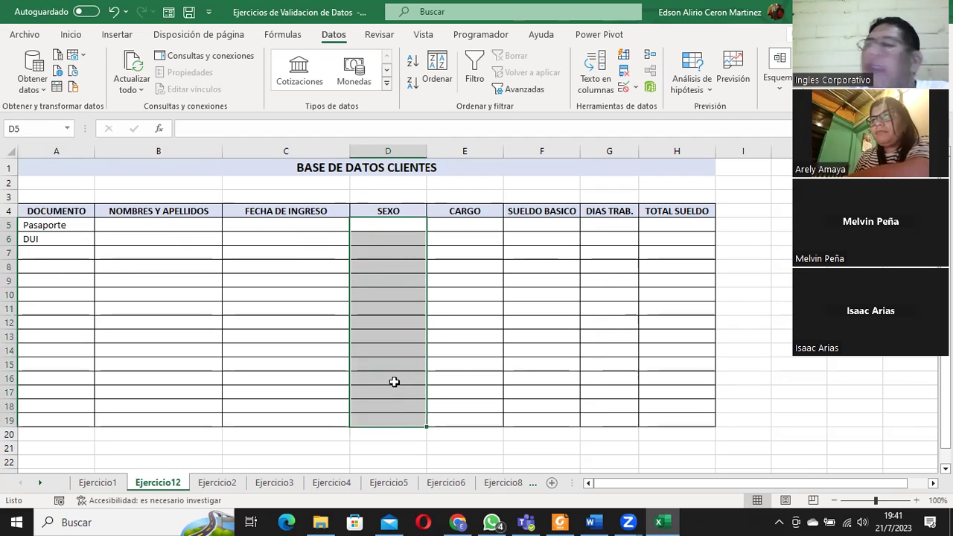
click(362, 253)
drag(377, 223, 384, 427)
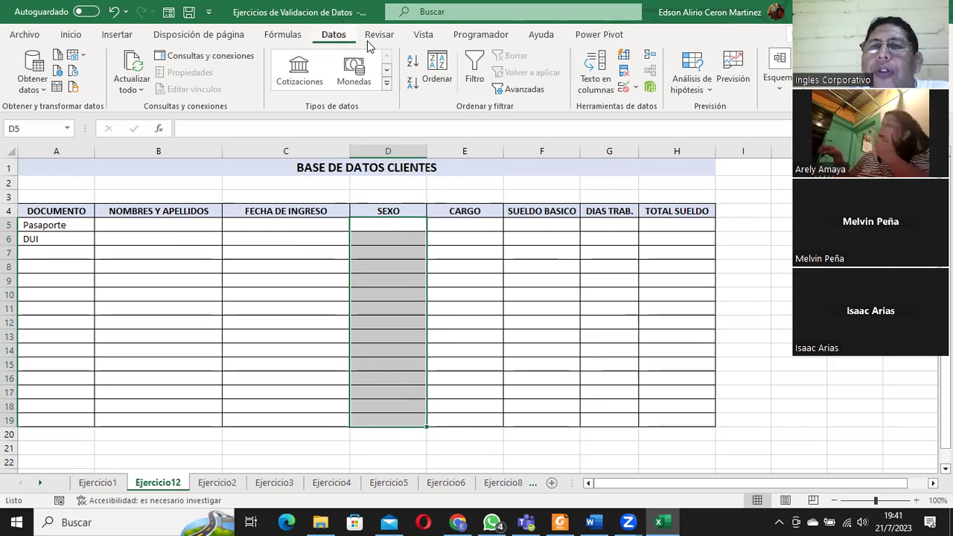
- Apply Lista validation to D5:D19 with source =$L$4:$L$5 (M, F)
click(635, 87)
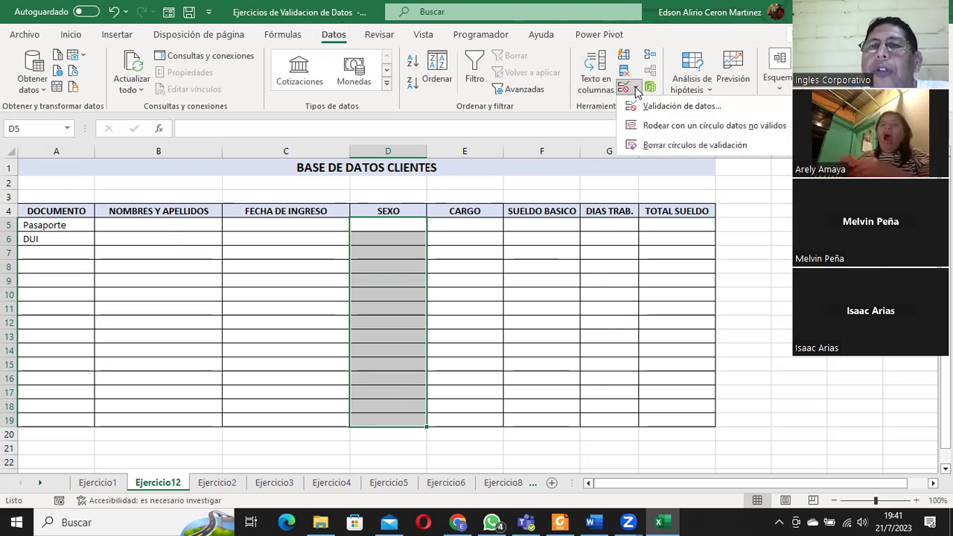
click(646, 106)
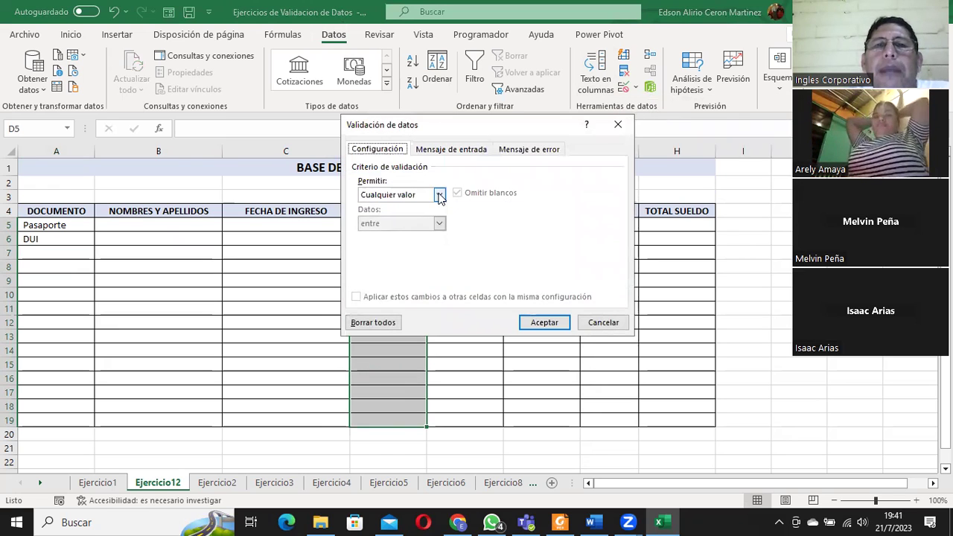
click(440, 195)
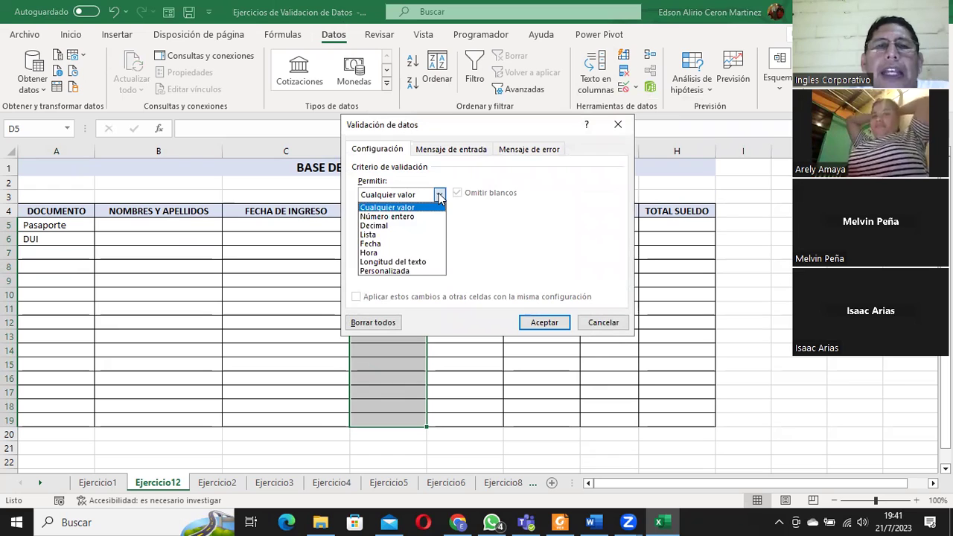
click(370, 236)
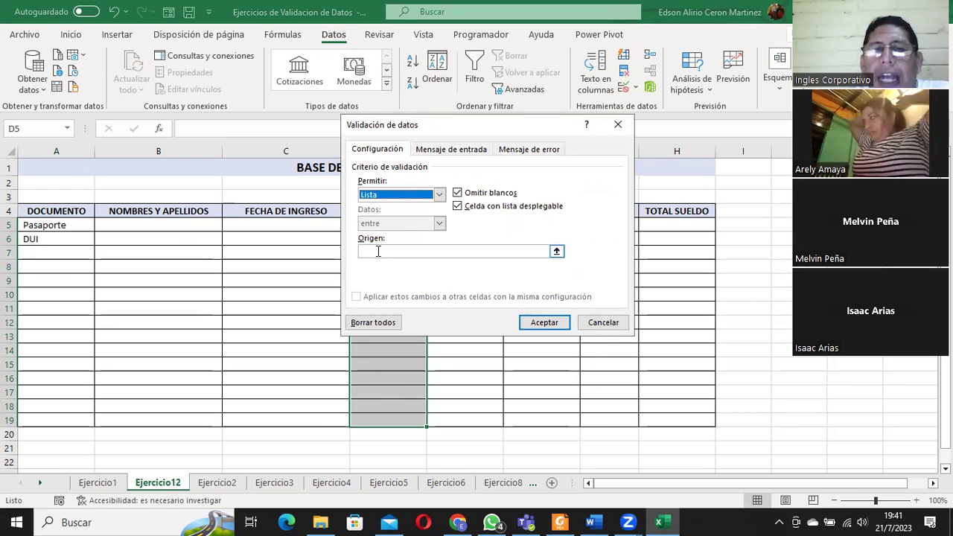
click(378, 251)
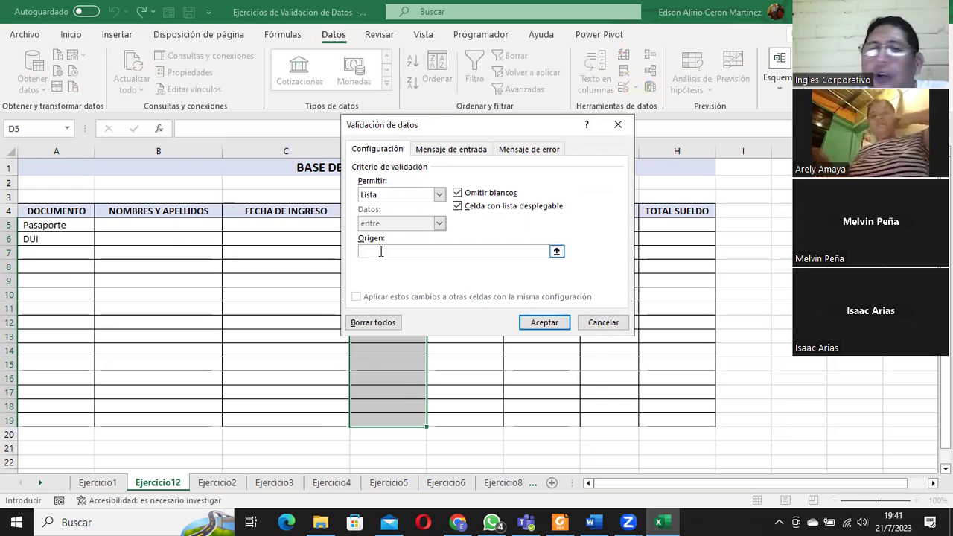
click(556, 251)
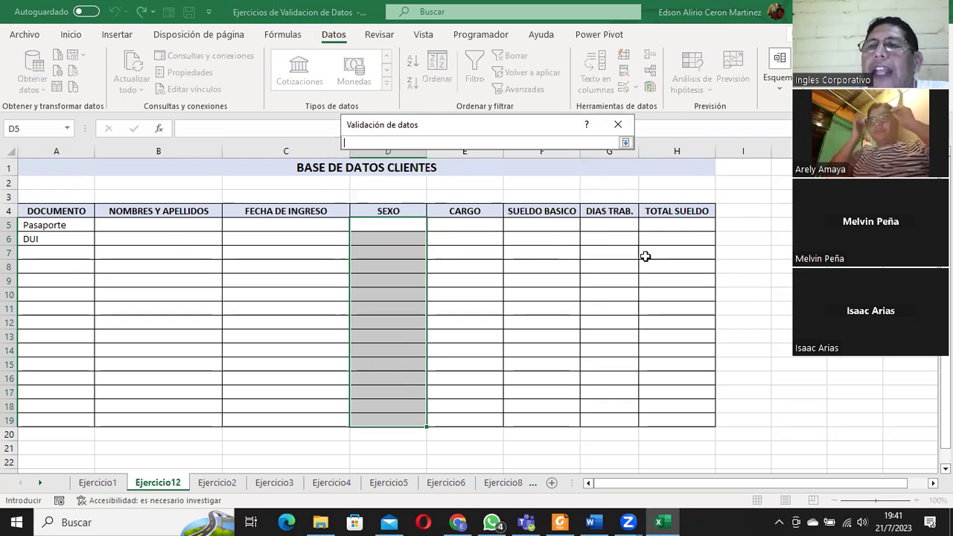
click(910, 210)
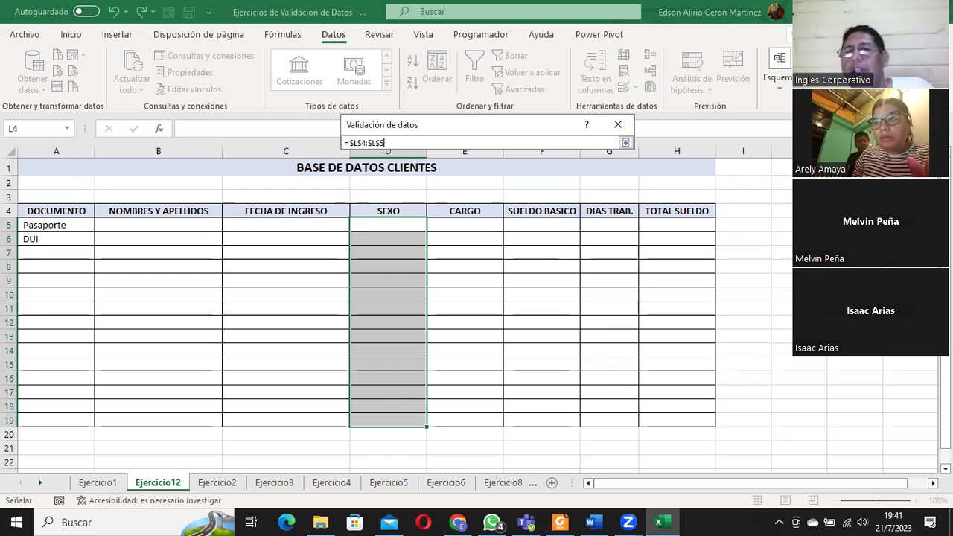
scroll(732, 195, right, 1)
scroll(731, 194, right, 1)
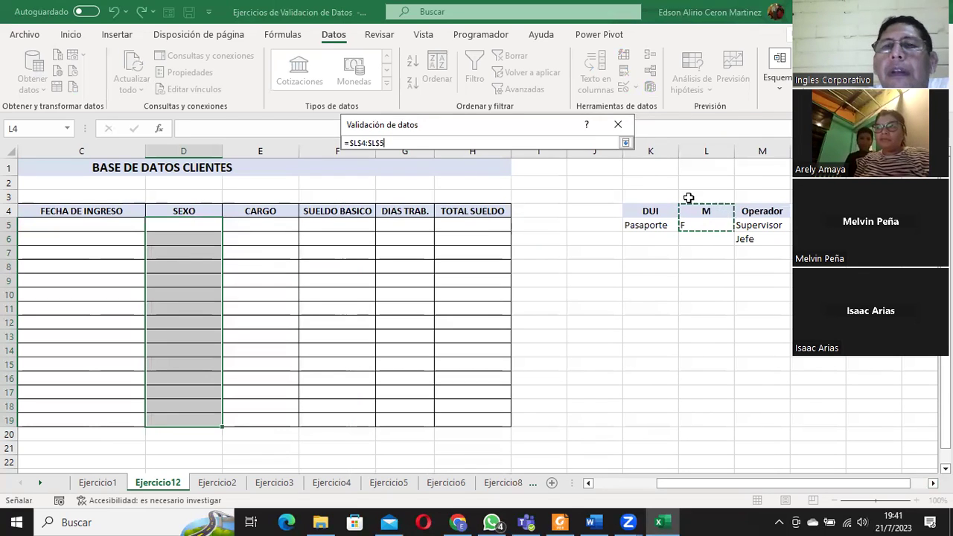
click(626, 143)
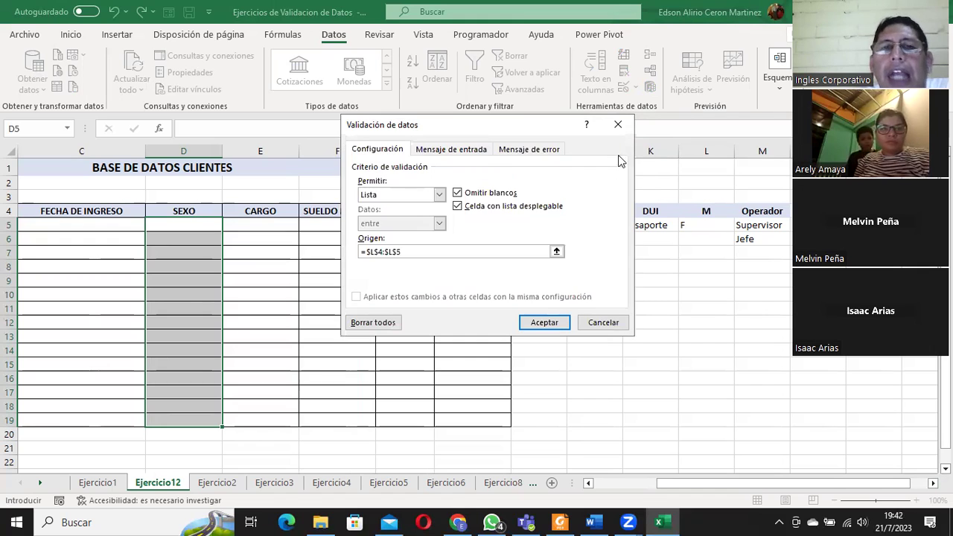
click(546, 322)
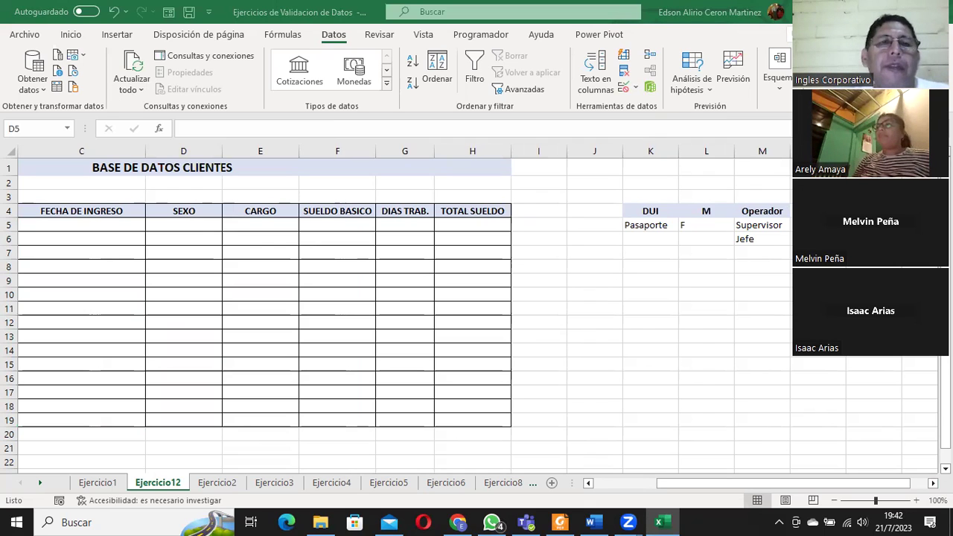
- Pick M for cell D5 from its M/F dropdown, replacing an initial F
click(188, 225)
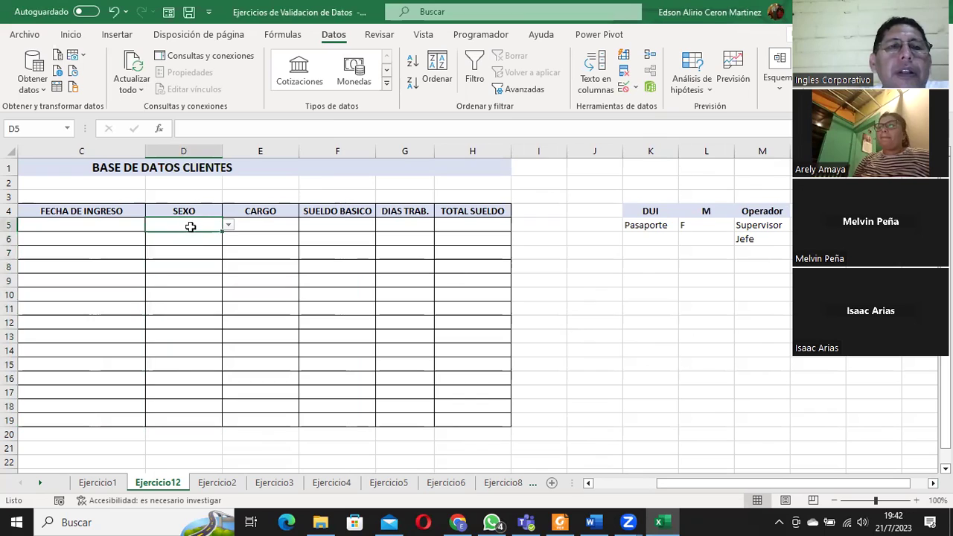
click(229, 226)
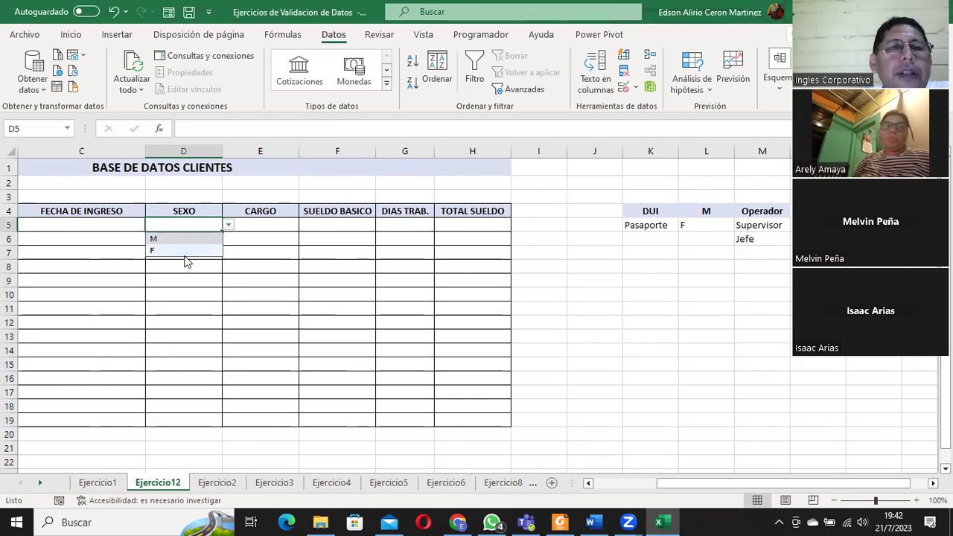
click(184, 254)
click(228, 226)
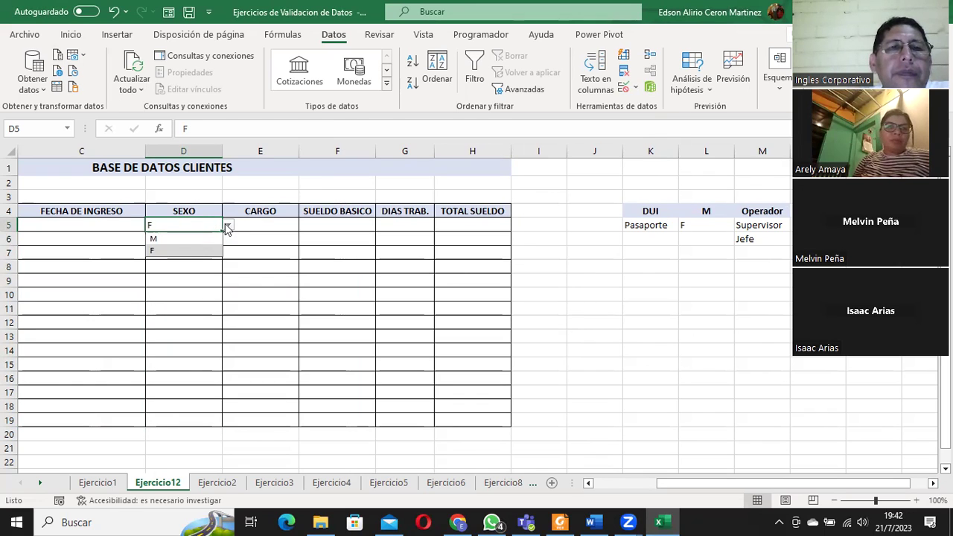
click(184, 239)
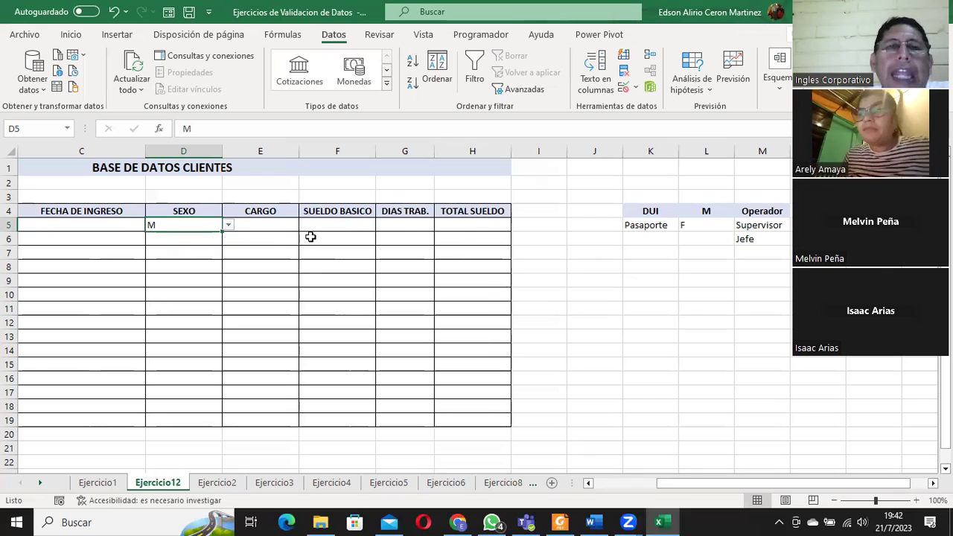
click(263, 222)
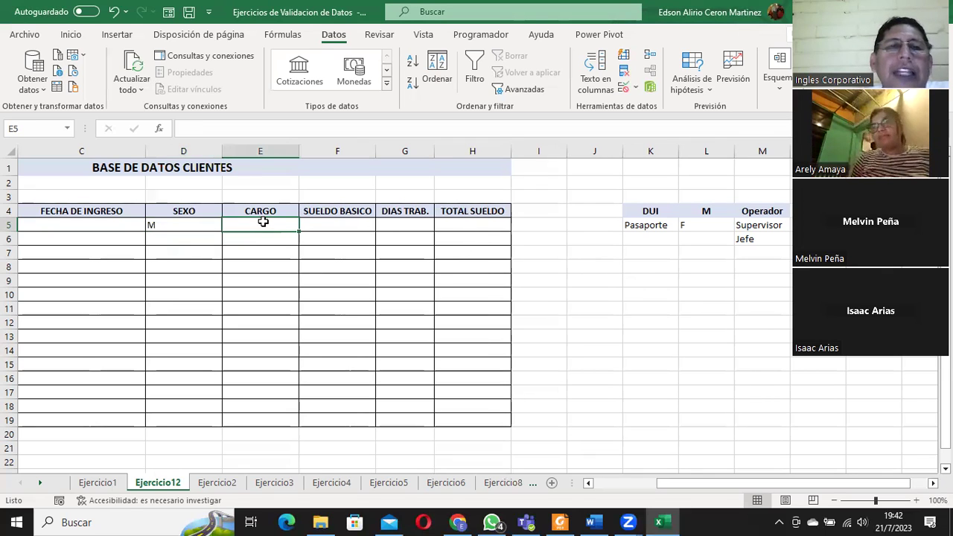
- Give E5:E19 list validation with source =$M$4:$M$6 (Operador, Supervisor, Jefe)
drag(263, 222, 252, 420)
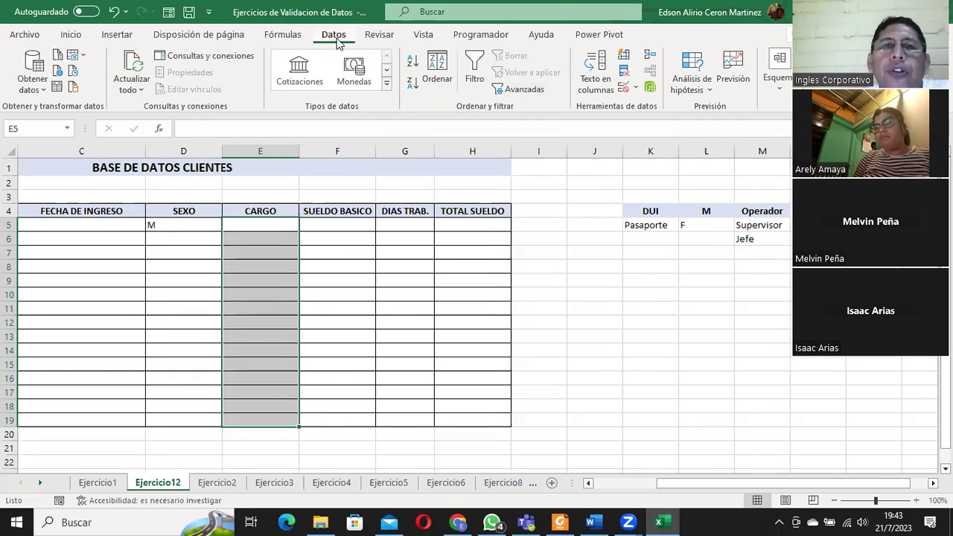
click(635, 89)
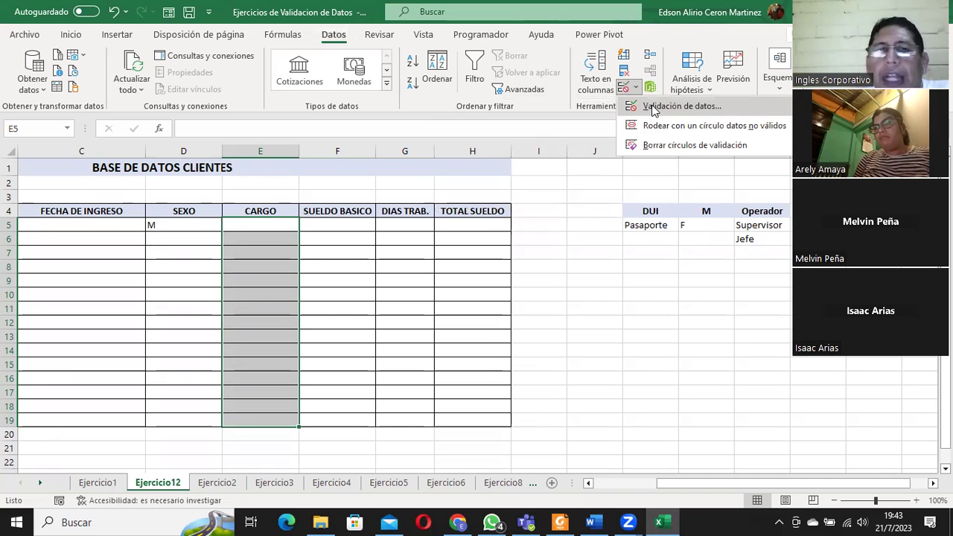
click(643, 106)
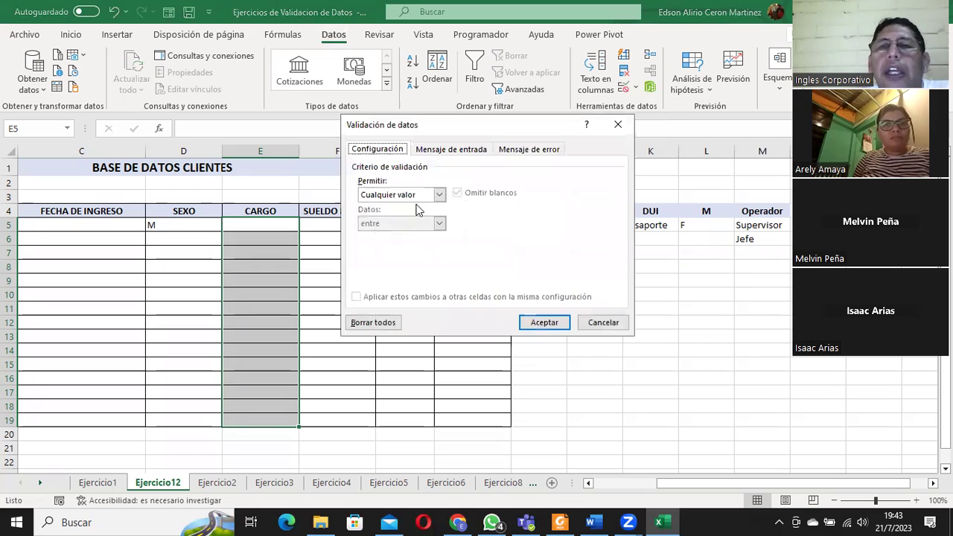
click(438, 195)
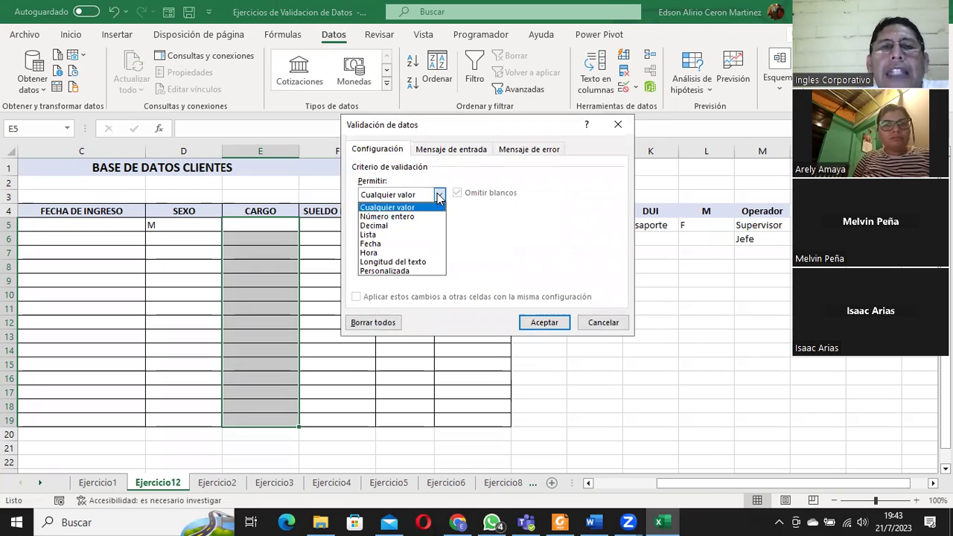
click(384, 235)
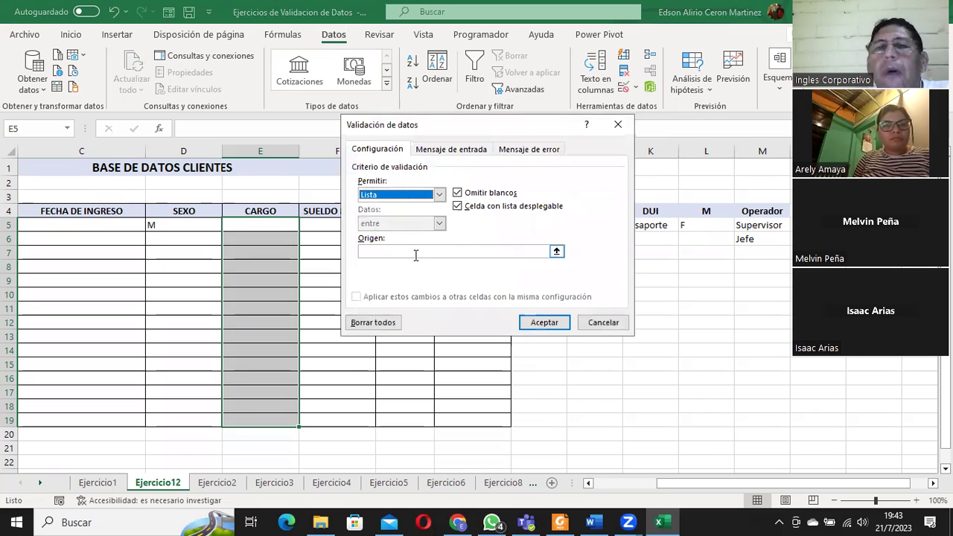
click(386, 251)
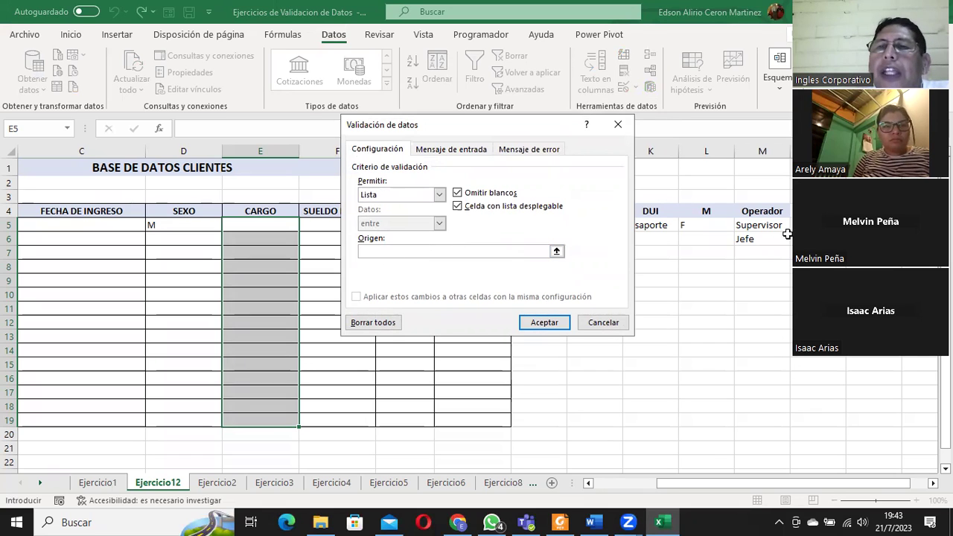
drag(761, 214, 759, 238)
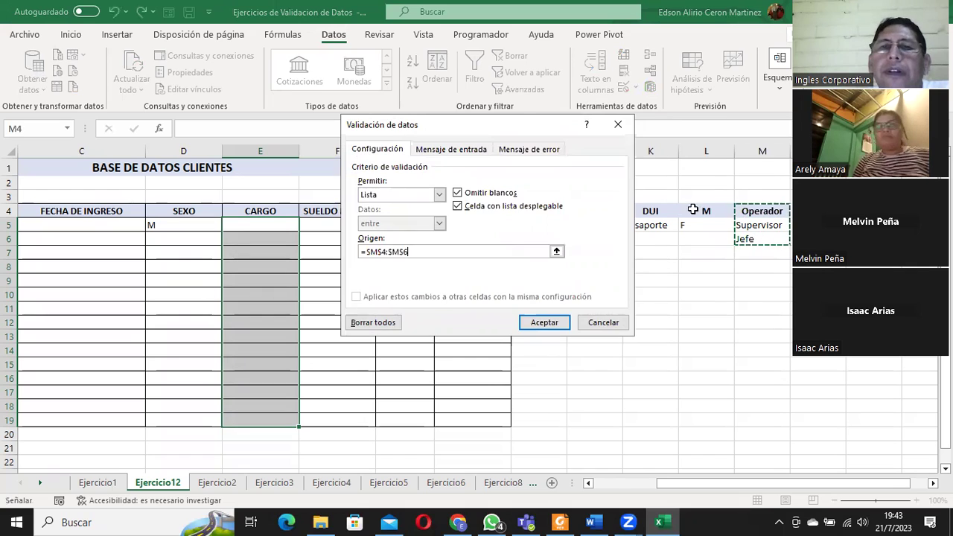
click(471, 251)
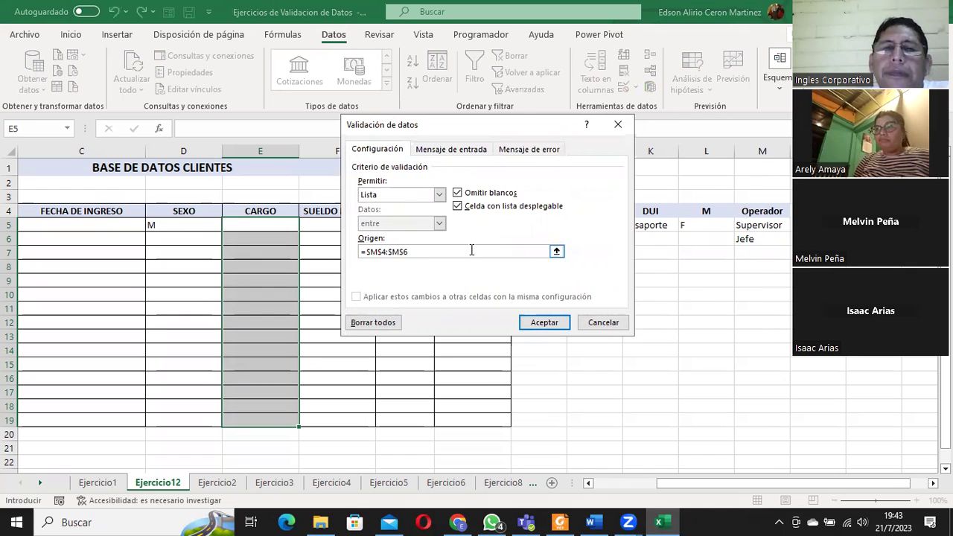
click(541, 323)
click(270, 223)
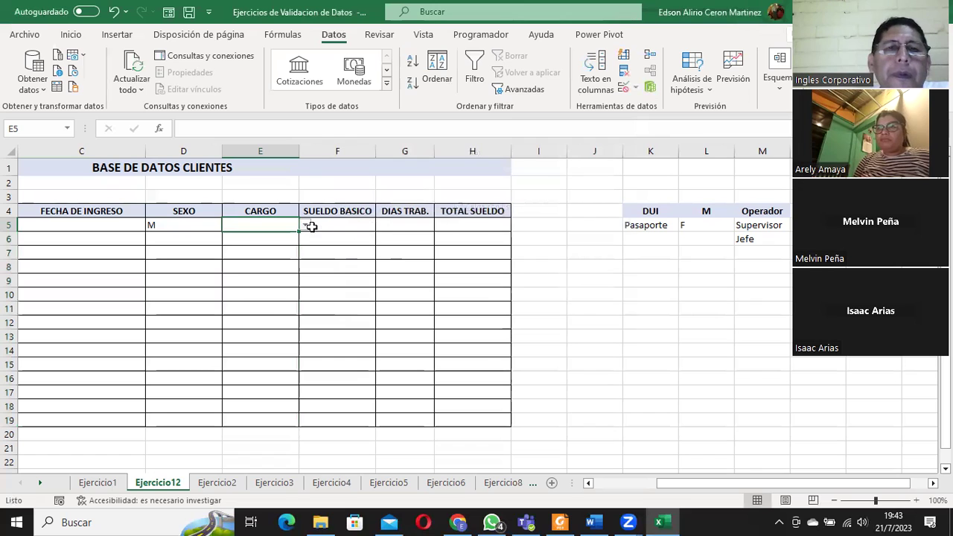
- Fill cell E5 with Operador from its job-title dropdown
click(305, 225)
click(253, 239)
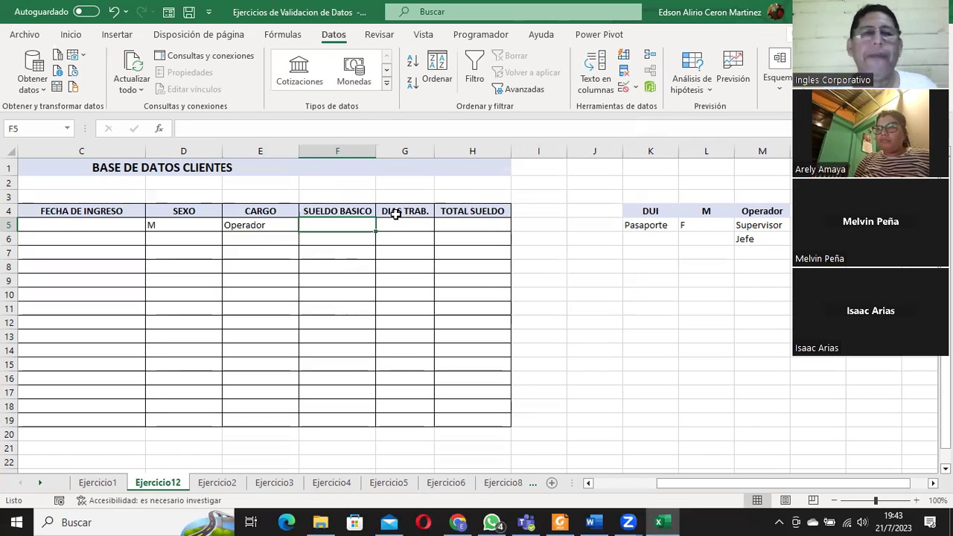
drag(711, 484, 571, 489)
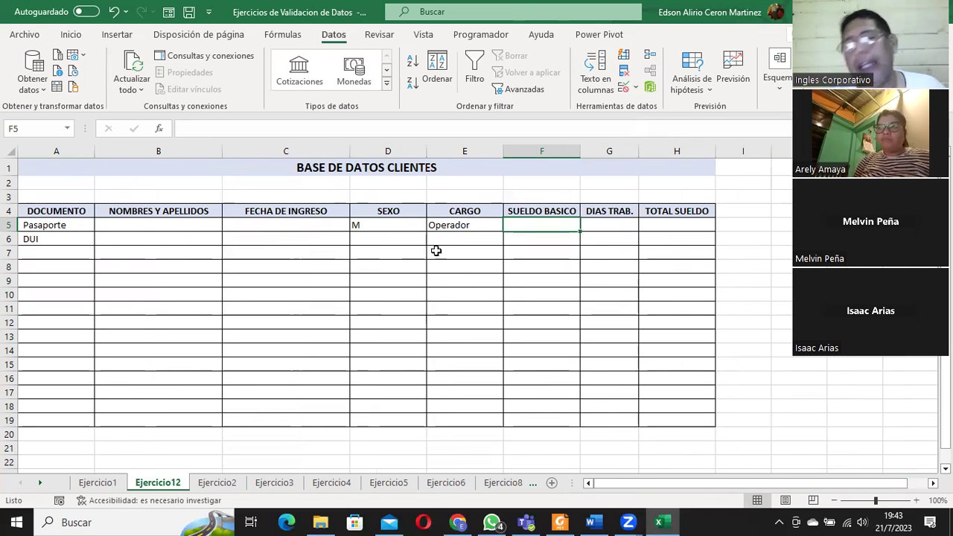
- Set A5's document type to Pasaporte and start typing the client's full name in B5
click(58, 226)
click(100, 225)
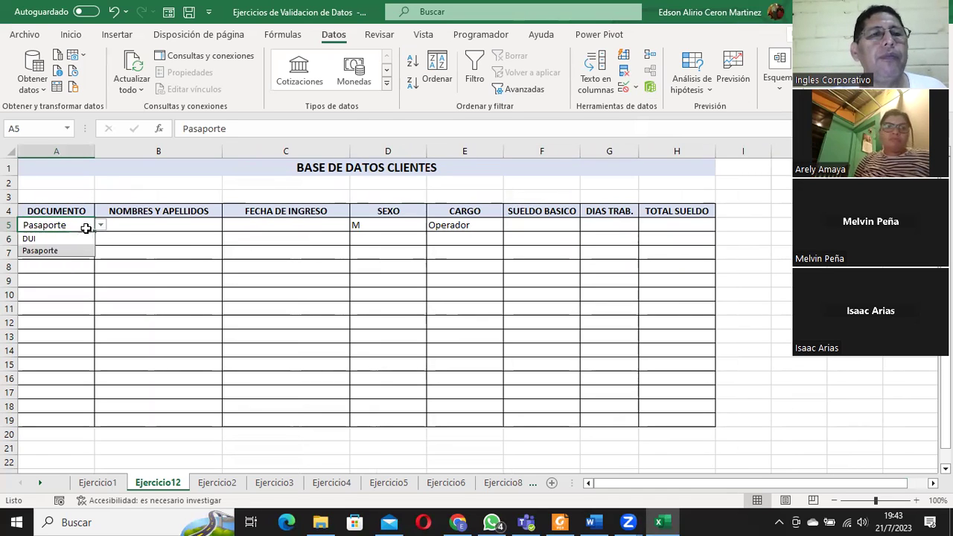
click(71, 239)
click(100, 225)
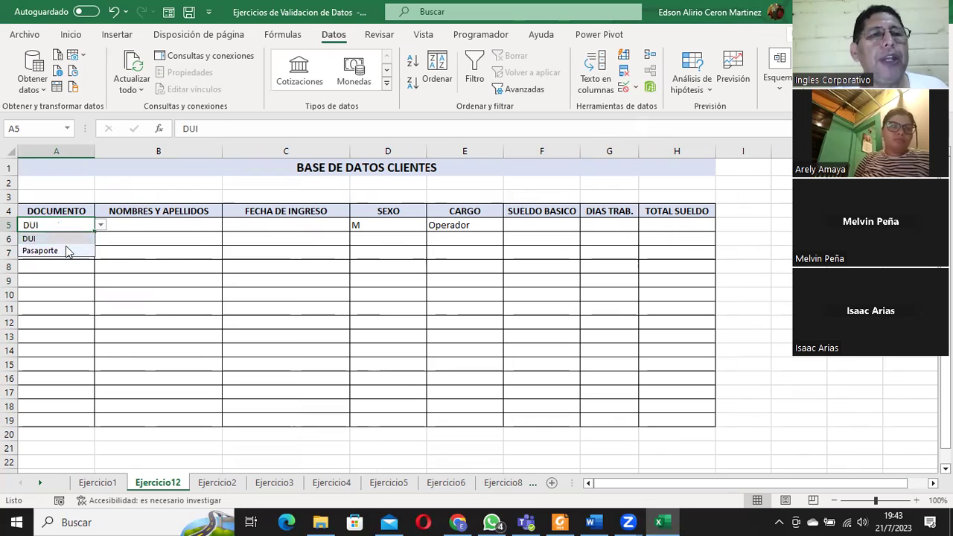
click(66, 252)
click(138, 224)
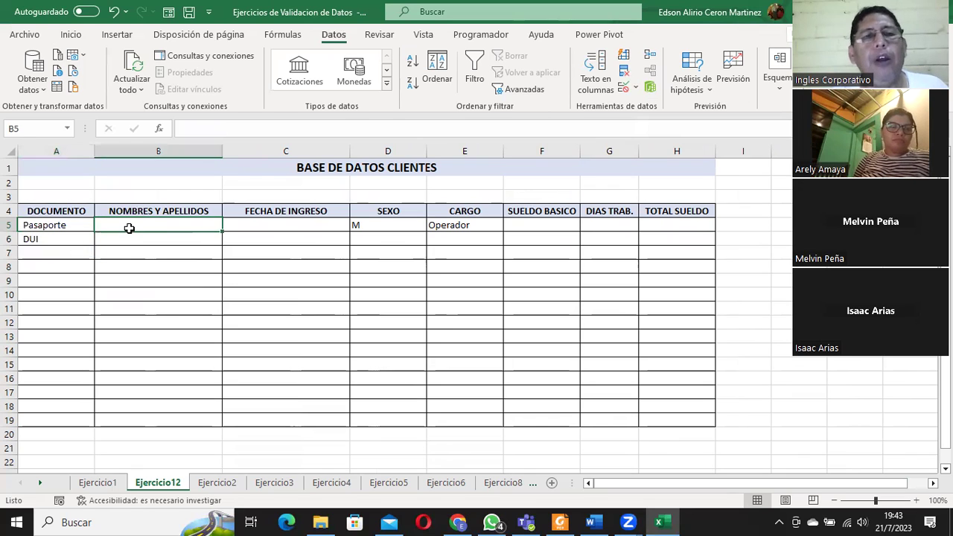
text(Melvin Peña)
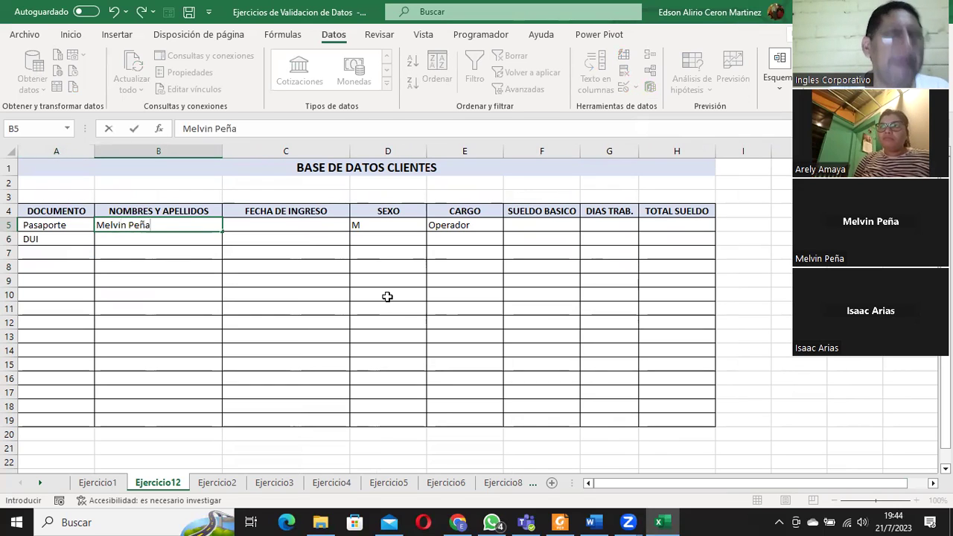
- Confirm the client's name and enter the entry date 1/12/2021 in C5
key(Tab)
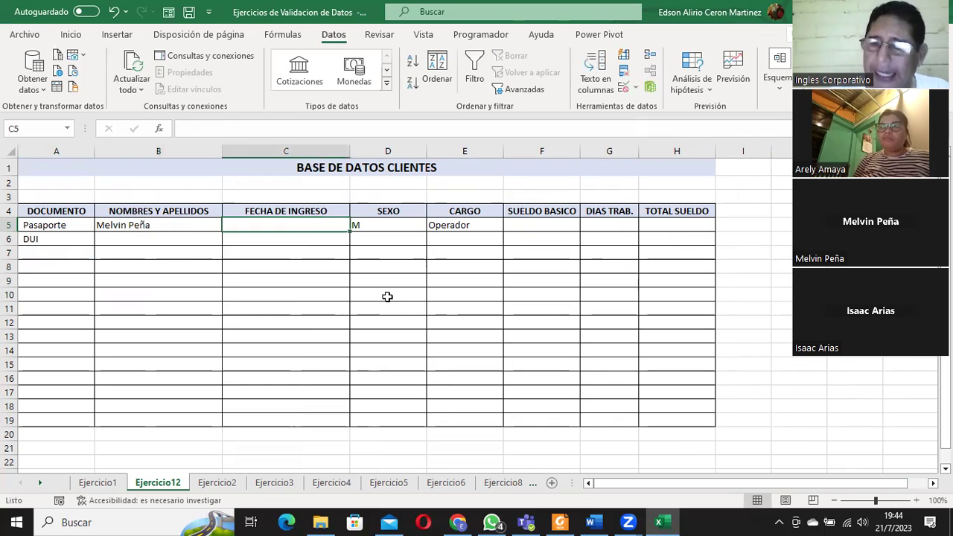
key(End)
key(alt)
key(Down)
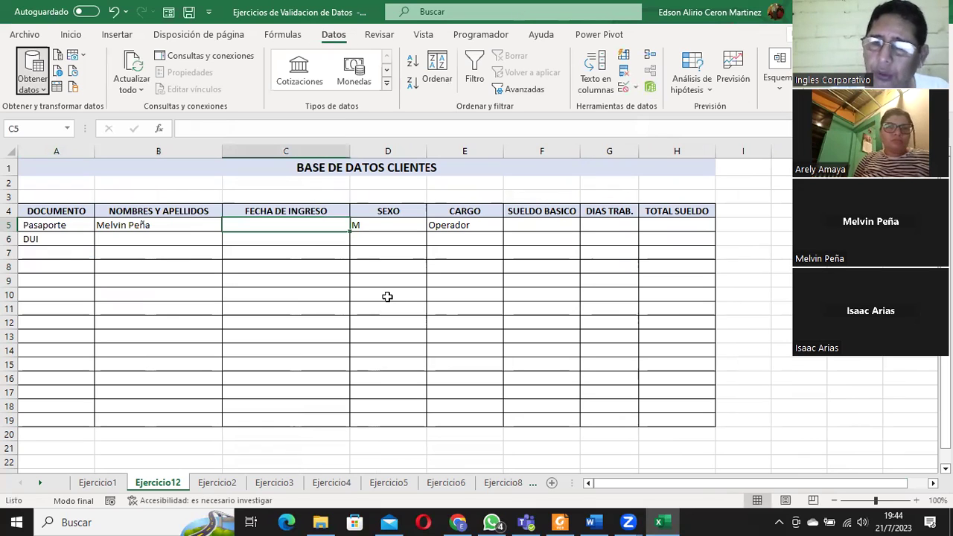
click(263, 225)
double_click(263, 225)
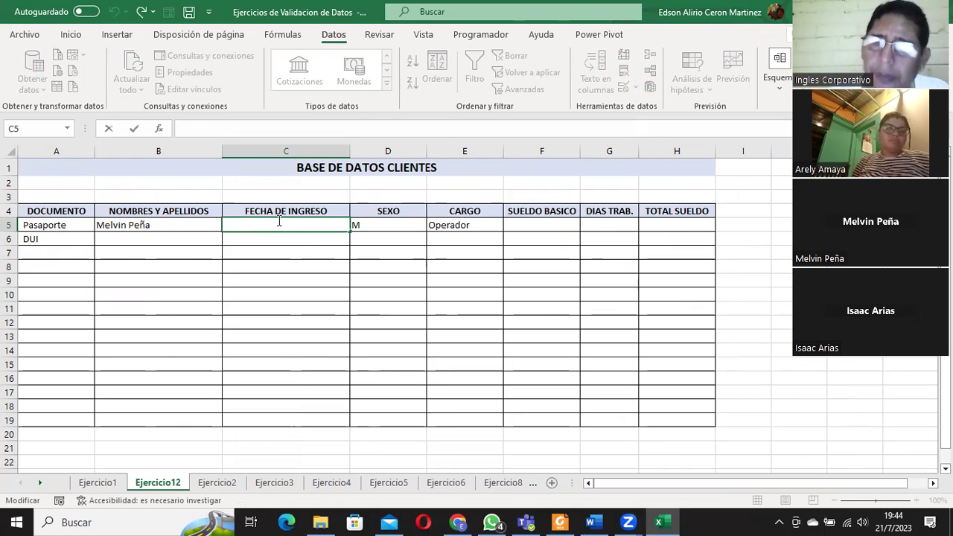
text(1/12/)
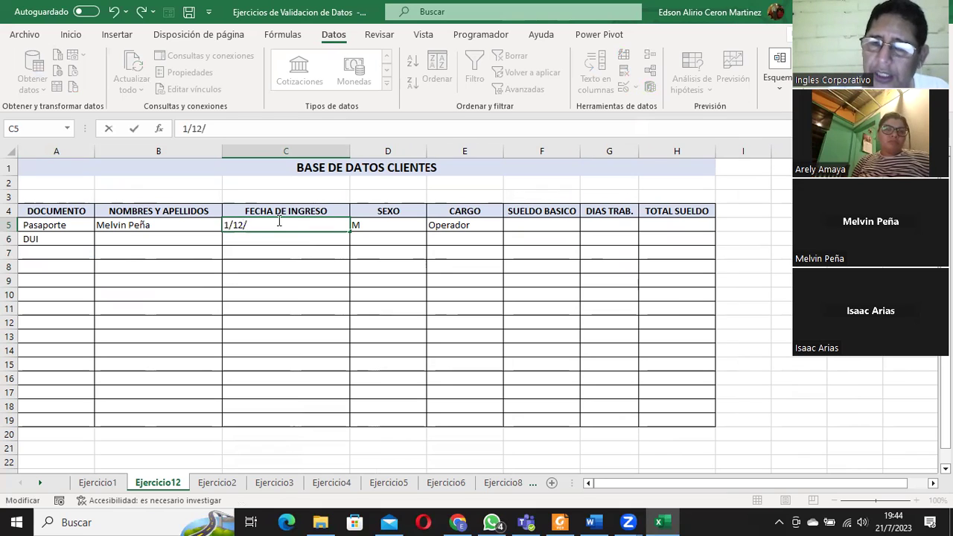
text(2021)
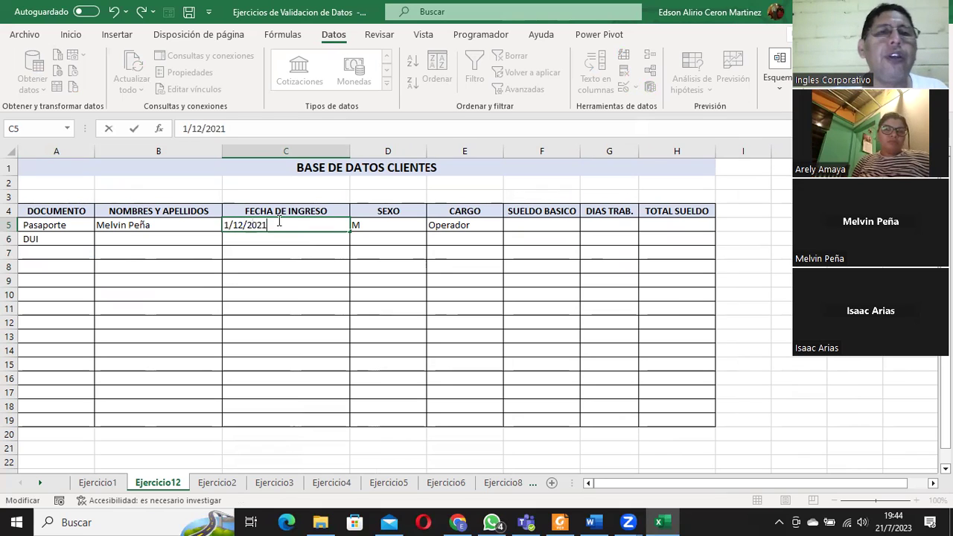
key(Tab)
- Enter base salary 600 in F5 and 30 days worked in G5
key(Tab)
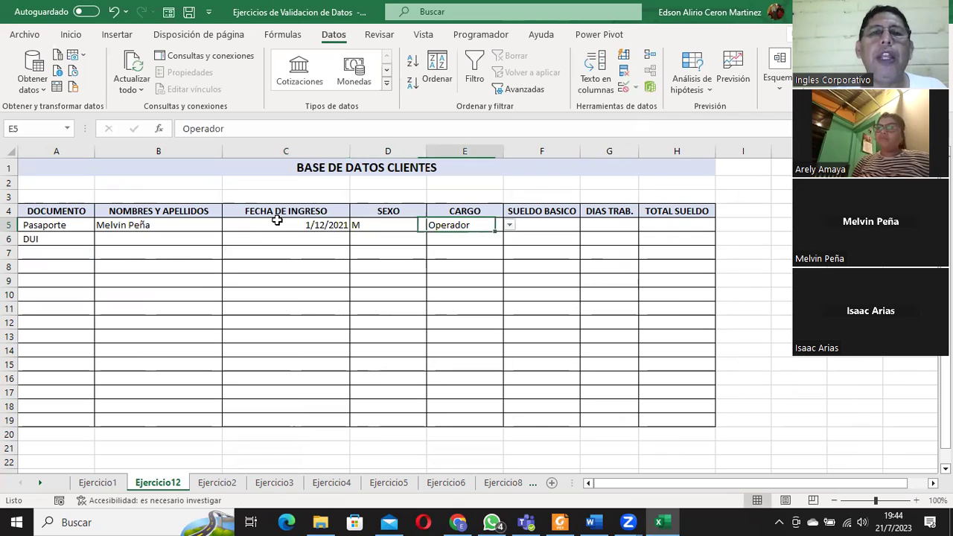
key(Tab)
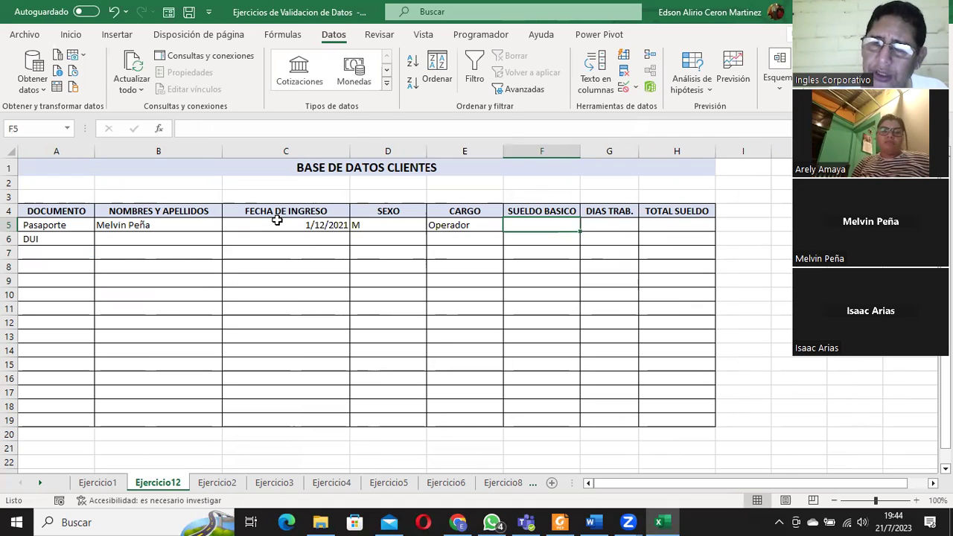
text(600)
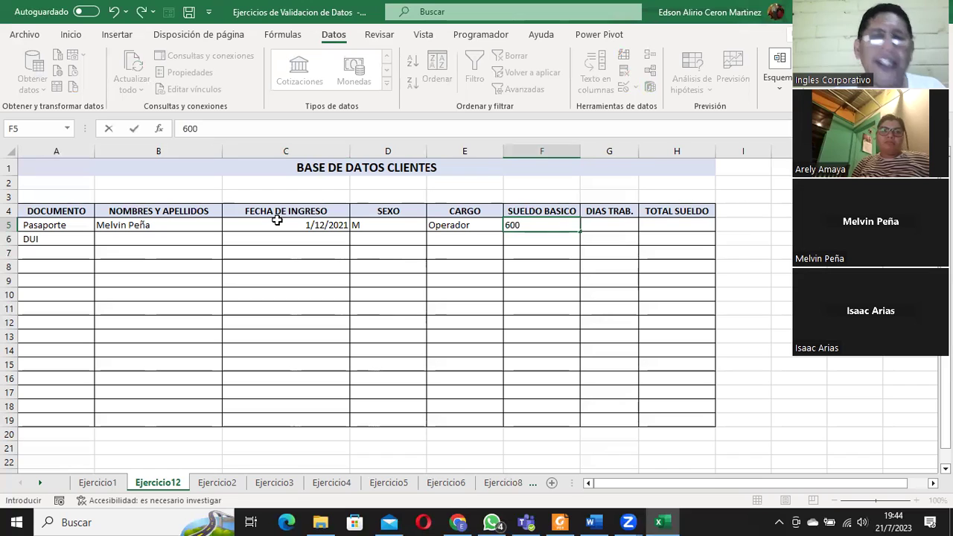
key(Tab)
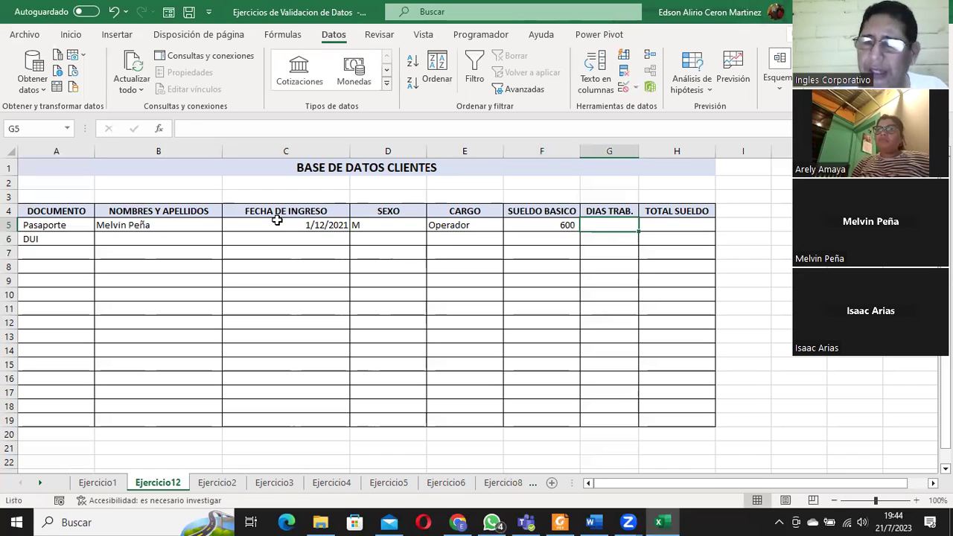
text(30)
key(Tab)
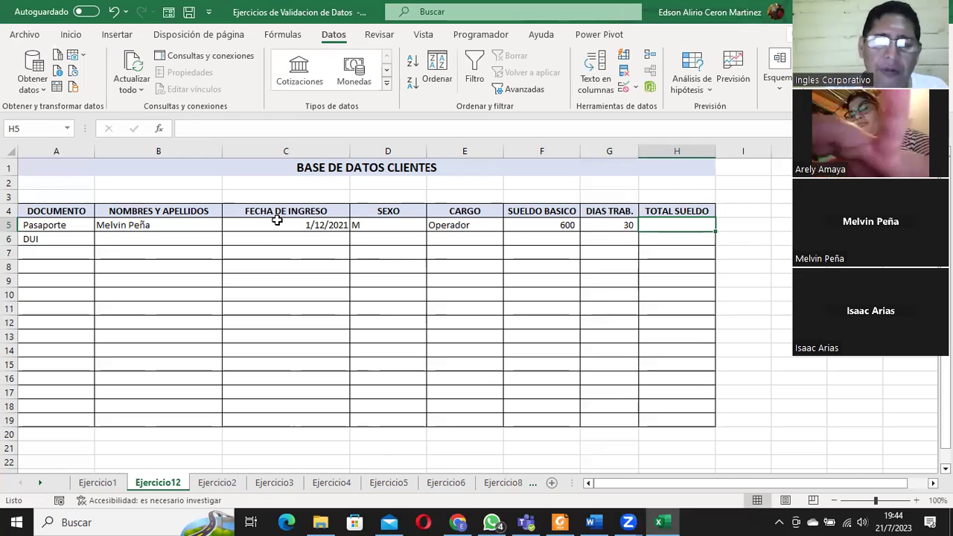
text(=()
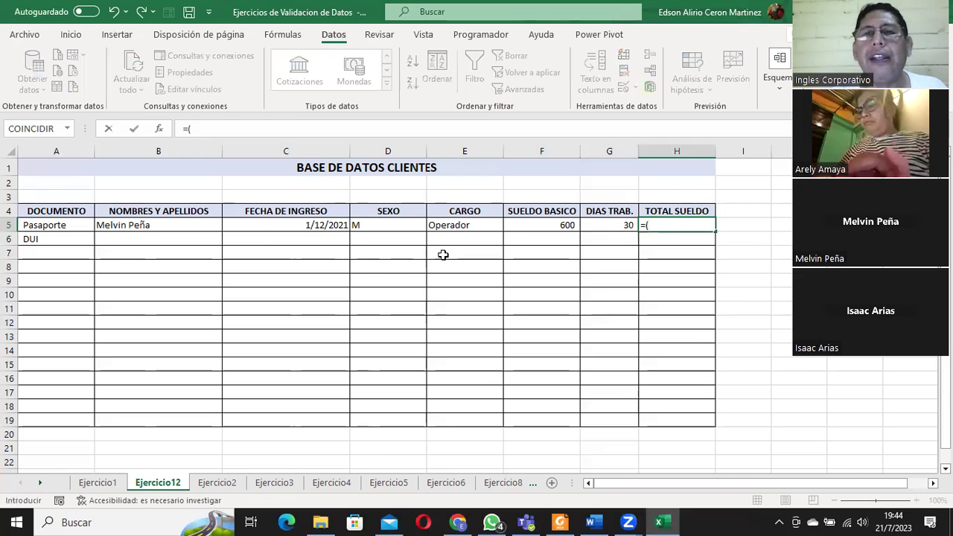
- Complete the H5 formula as =(F5*G5), giving 18,000
click(537, 223)
text(*)
click(625, 223)
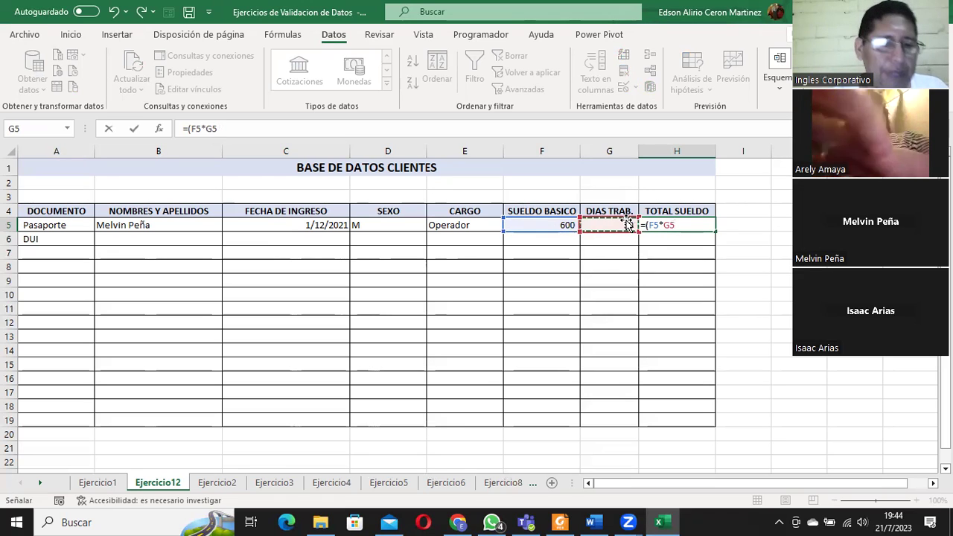
text())
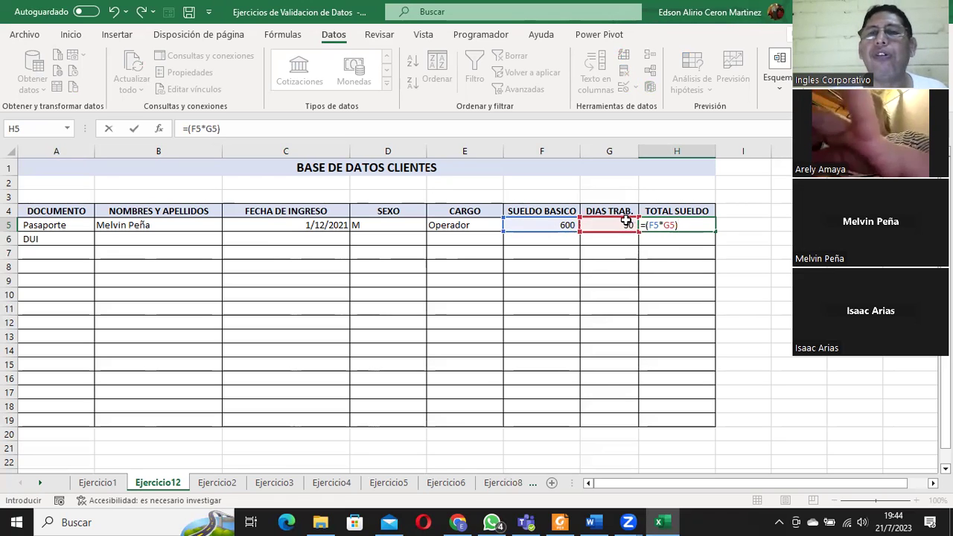
key(Return)
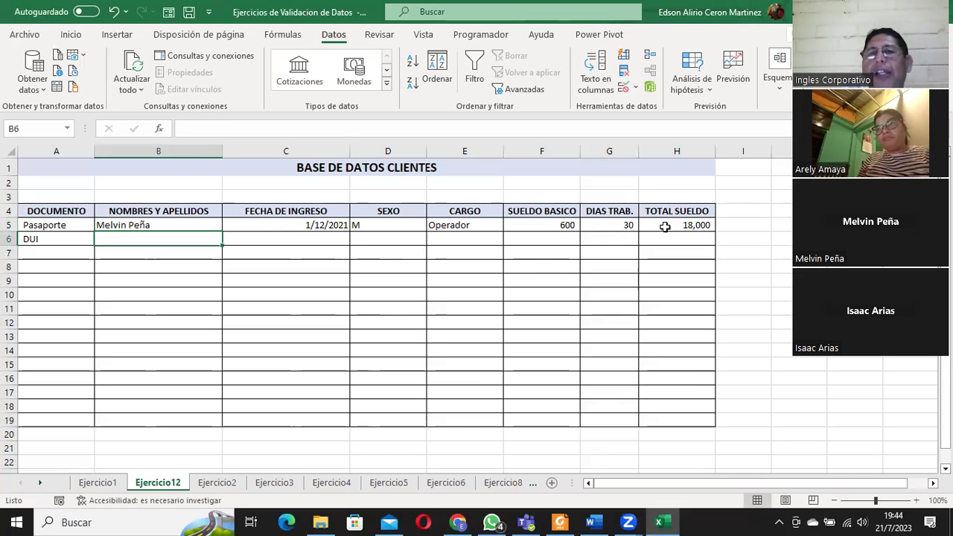
- Review row 5's values from the total in H5 back to the client name in B5
click(664, 227)
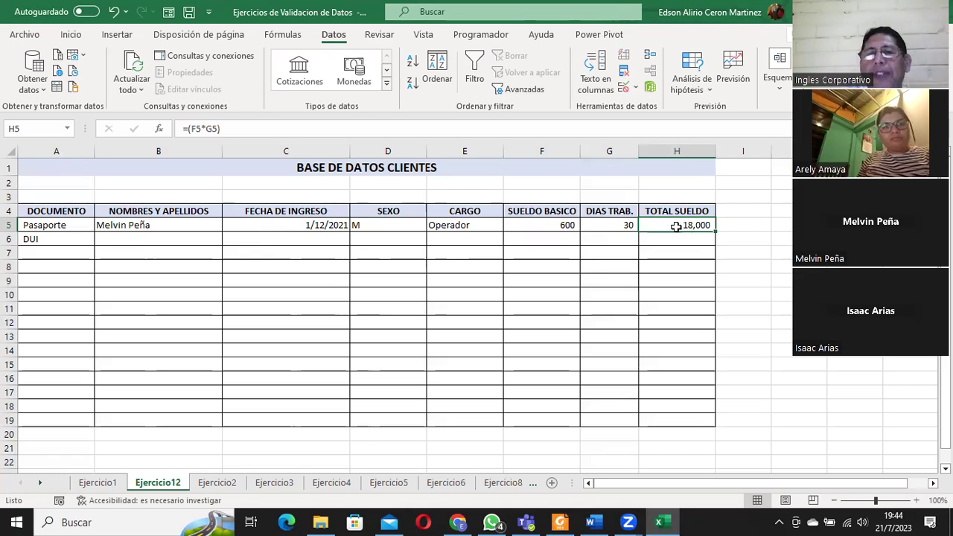
click(540, 228)
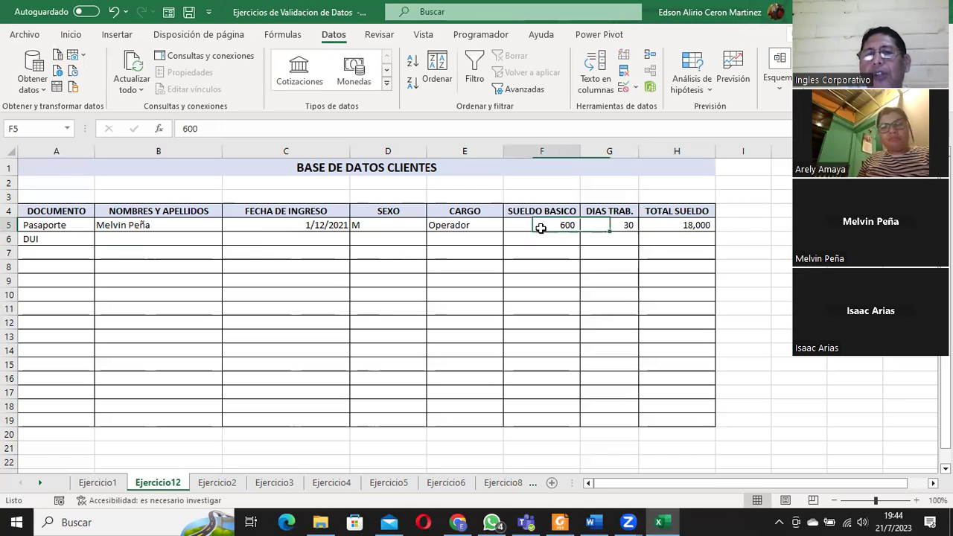
drag(540, 228, 595, 226)
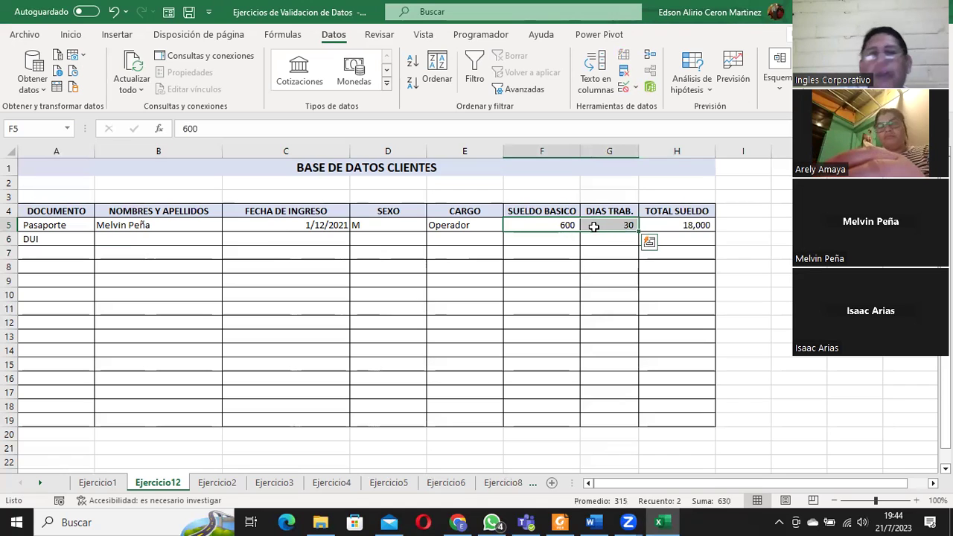
click(472, 223)
click(398, 226)
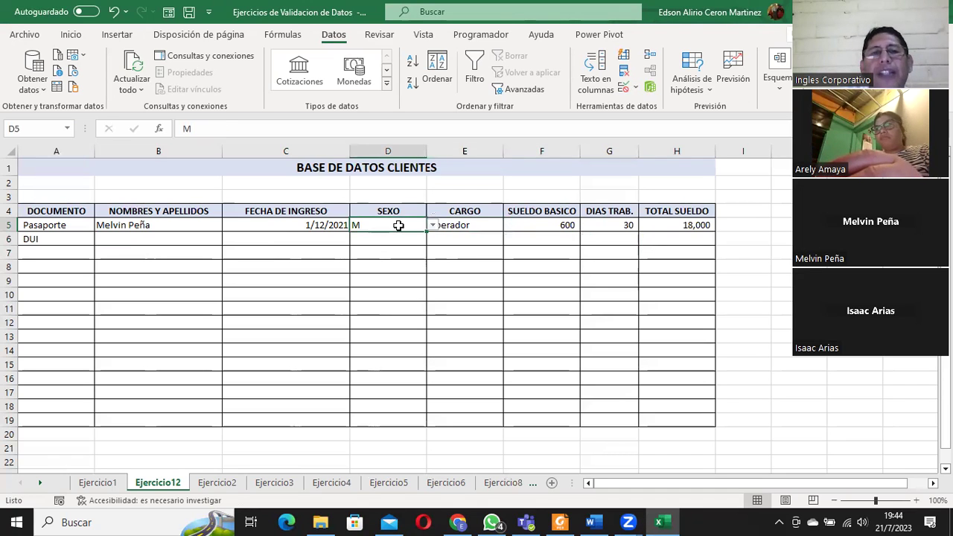
click(328, 225)
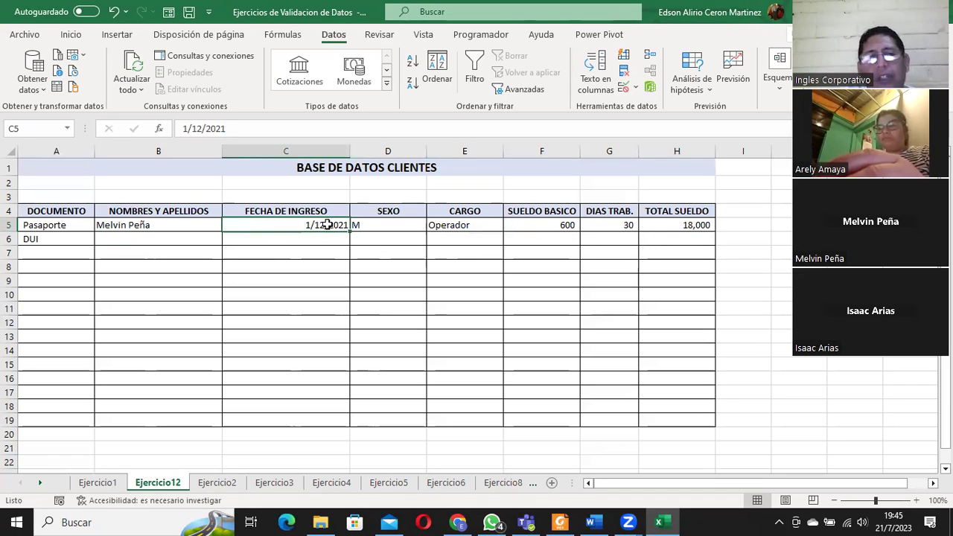
click(161, 224)
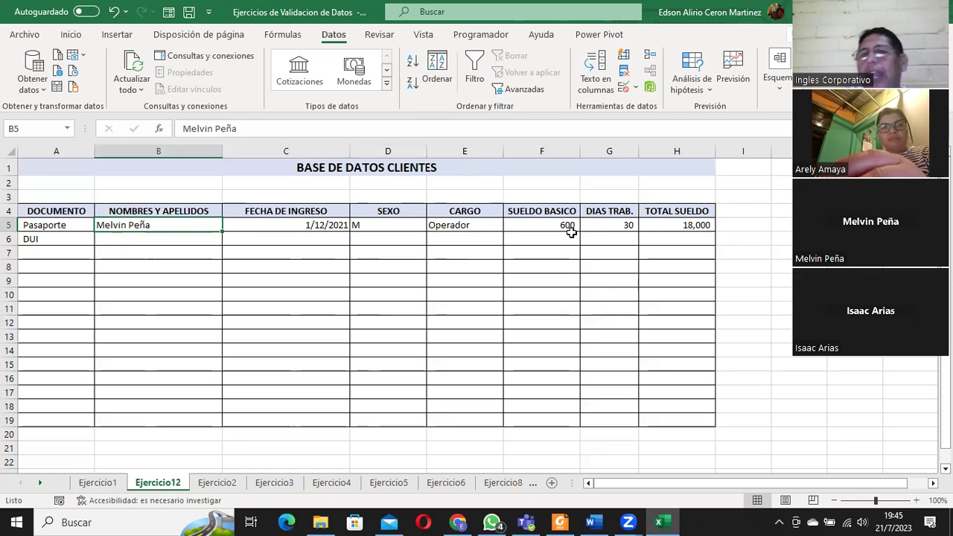
click(695, 223)
- Fill the H5 formula down to H19, then check cells A5, C7 and C5
drag(715, 231, 720, 417)
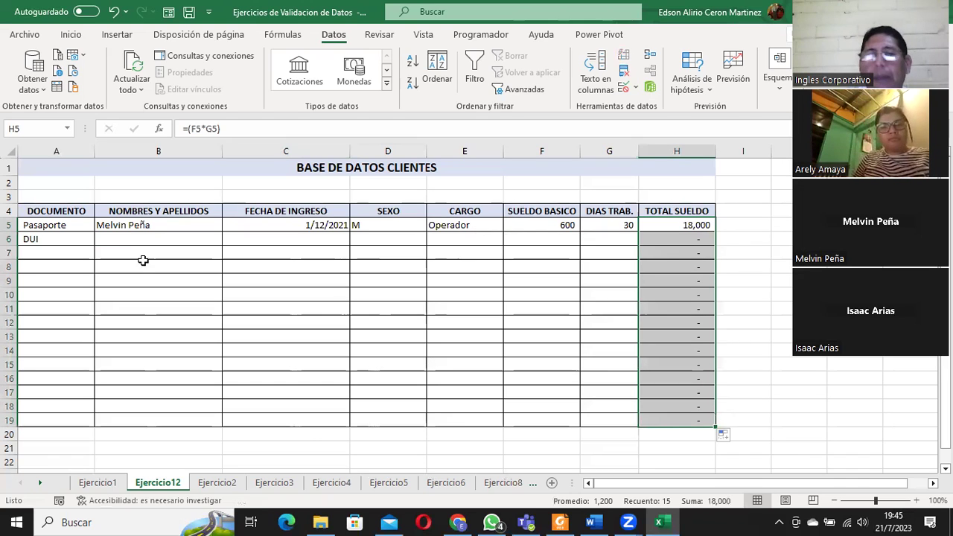
click(54, 225)
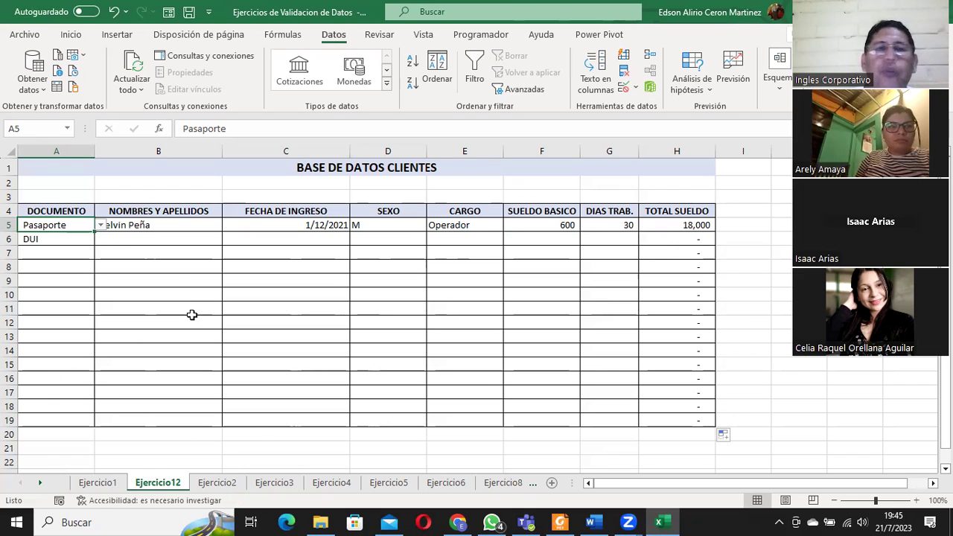
click(254, 255)
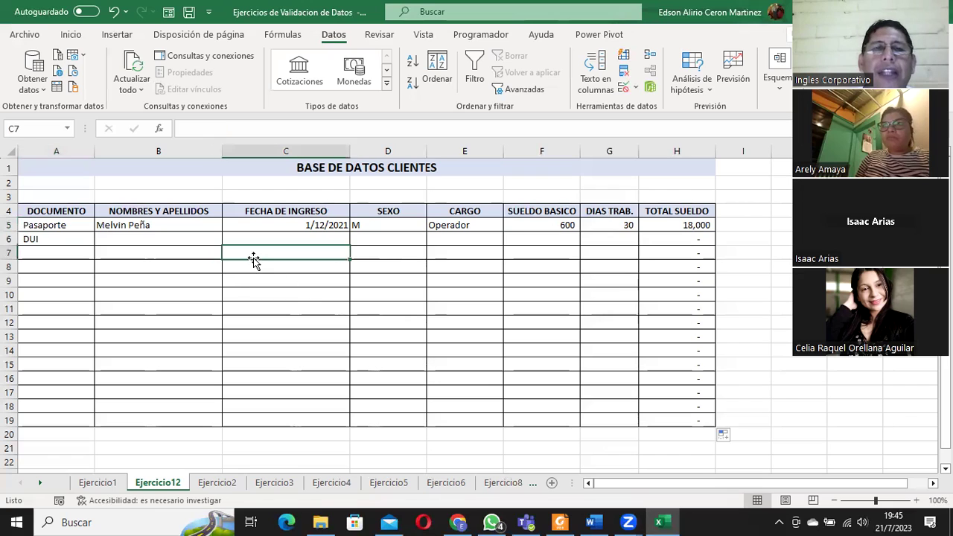
click(274, 226)
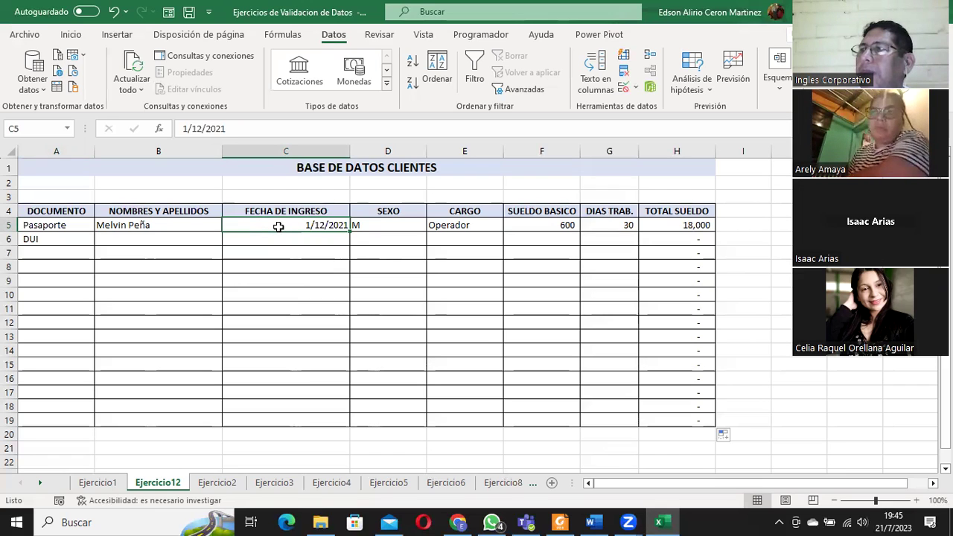
click(232, 488)
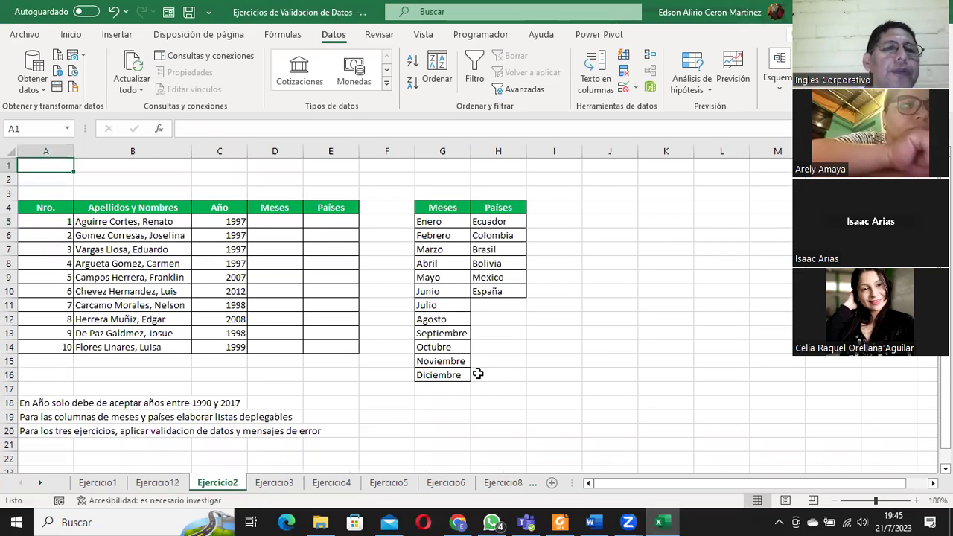
click(160, 484)
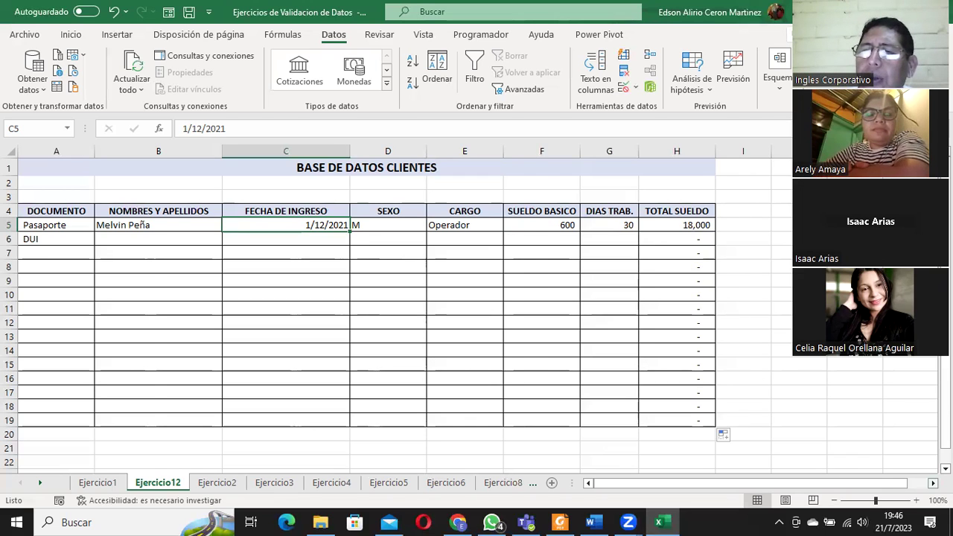
- Scroll right to reveal the DUI, M and Operador lists in columns K–M
click(933, 483)
click(933, 483)
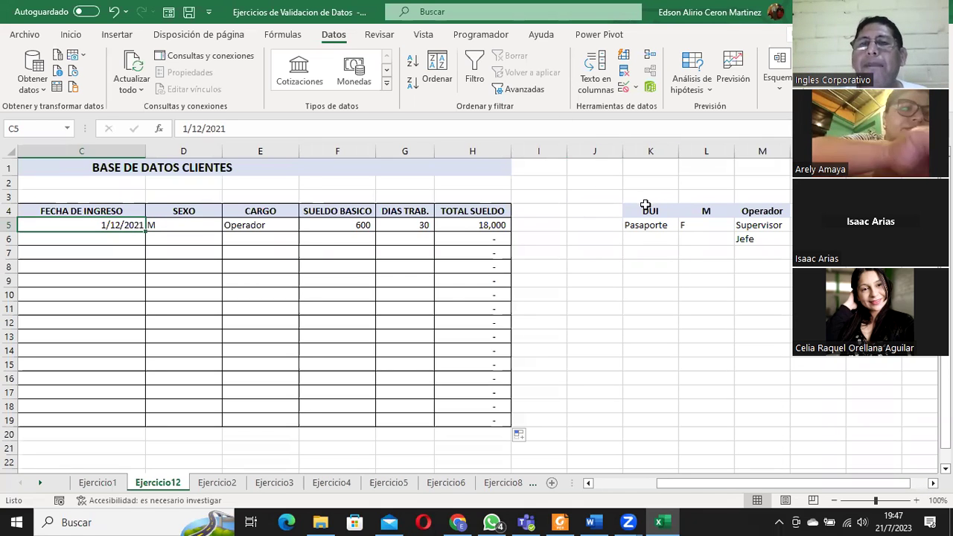
- Move the K4:M7 helper lists to G1048569:I1048572 at the sheet's bottom
drag(645, 206, 766, 244)
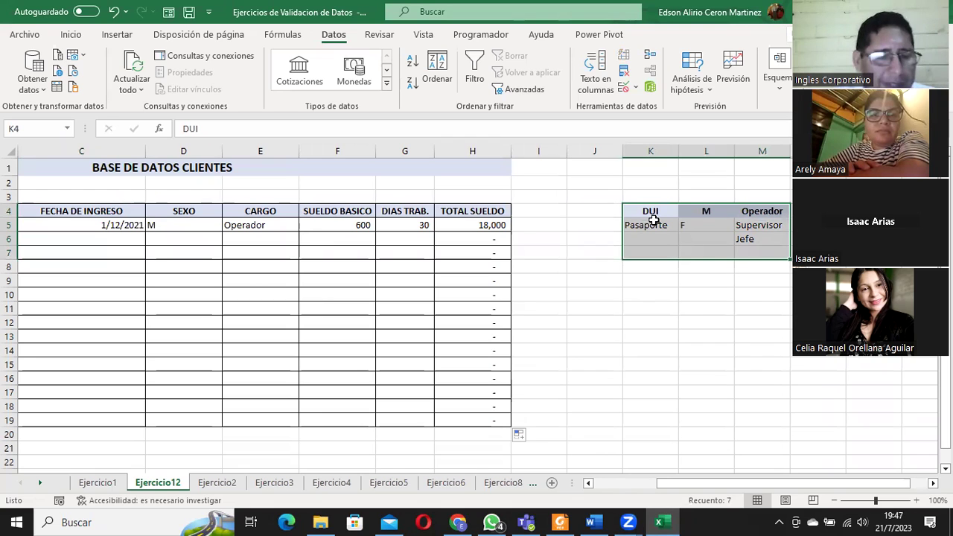
key(ctrl+c)
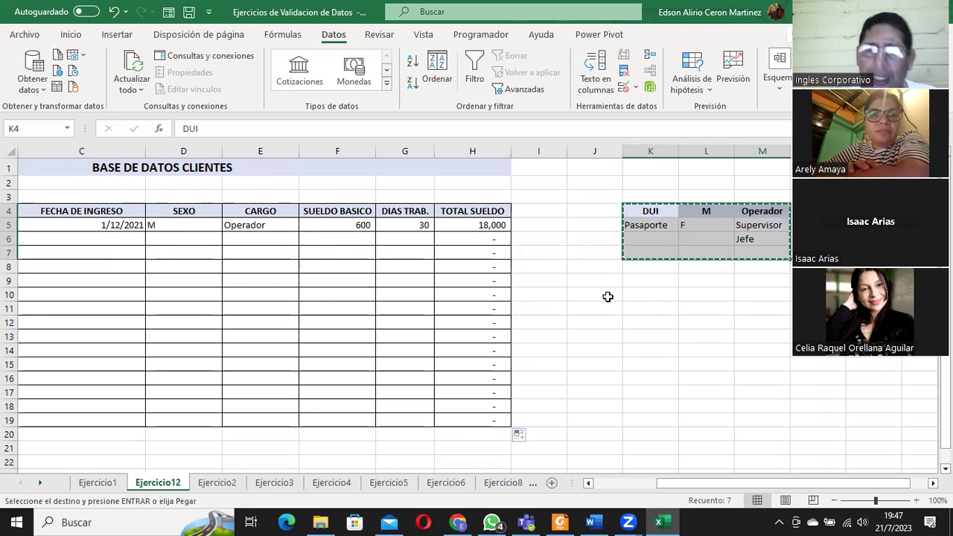
key(Down)
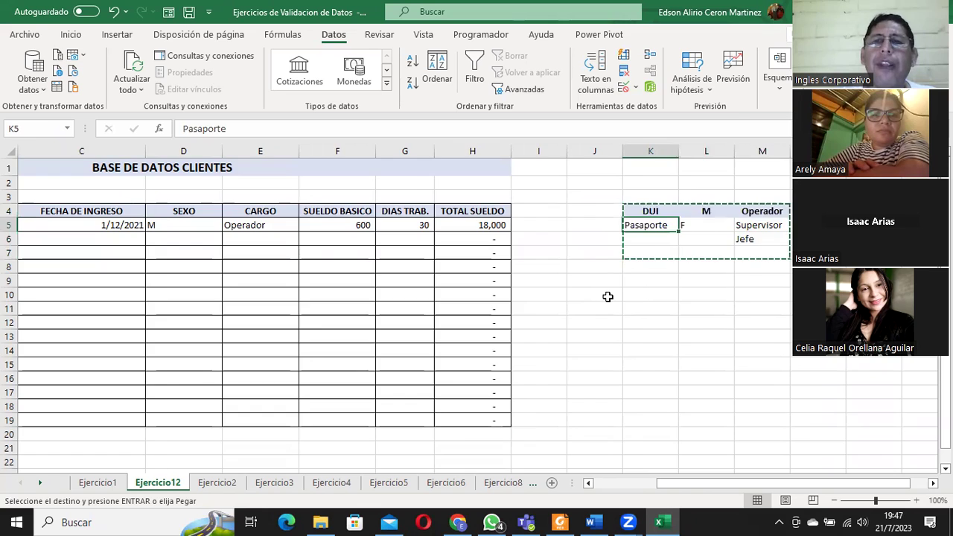
key(ctrl+Down)
key(Left)
key(Left)
key(Left)
key(Left)
key(Left)
key(Left)
key(Right)
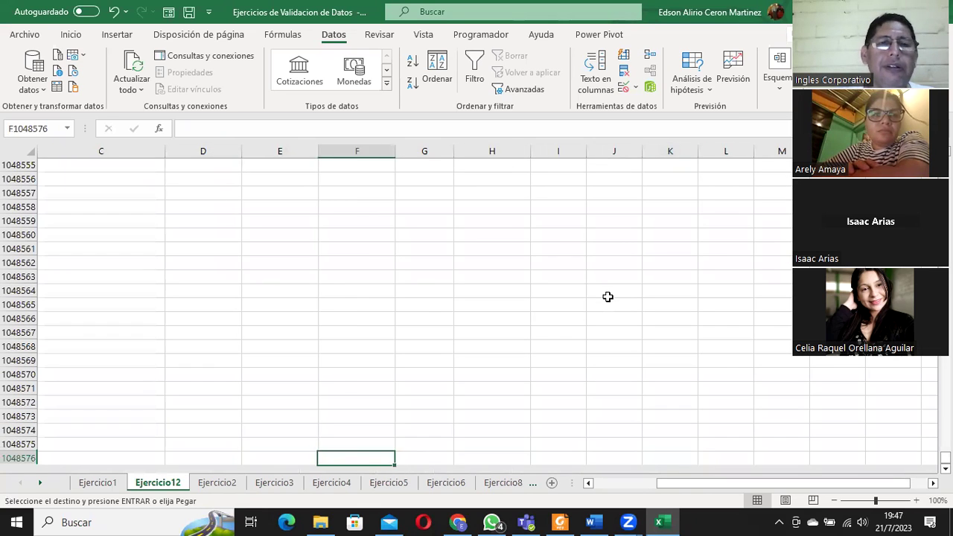
key(Right)
key(Up)
key(Up)
key(Up)
key(Up)
key(Up)
key(Up)
key(Up)
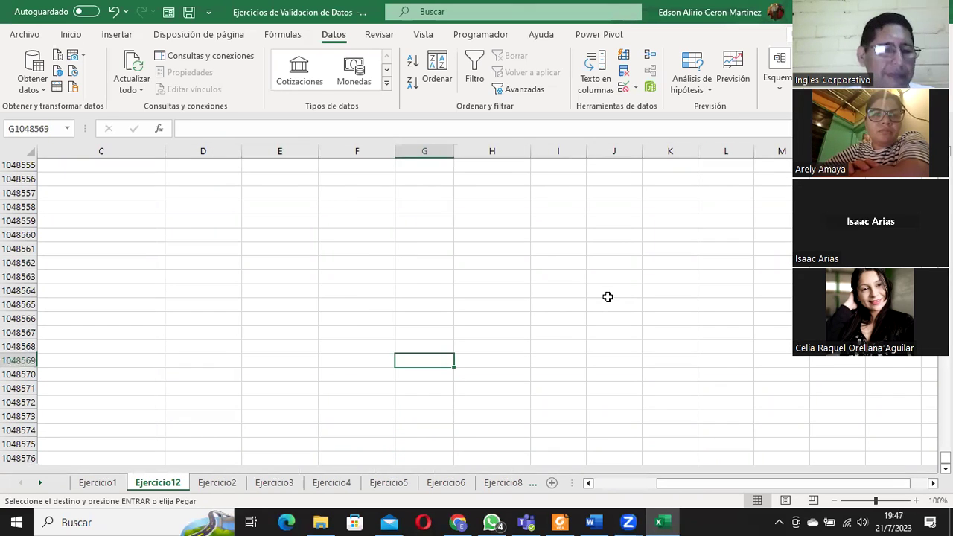
key(ctrl+v)
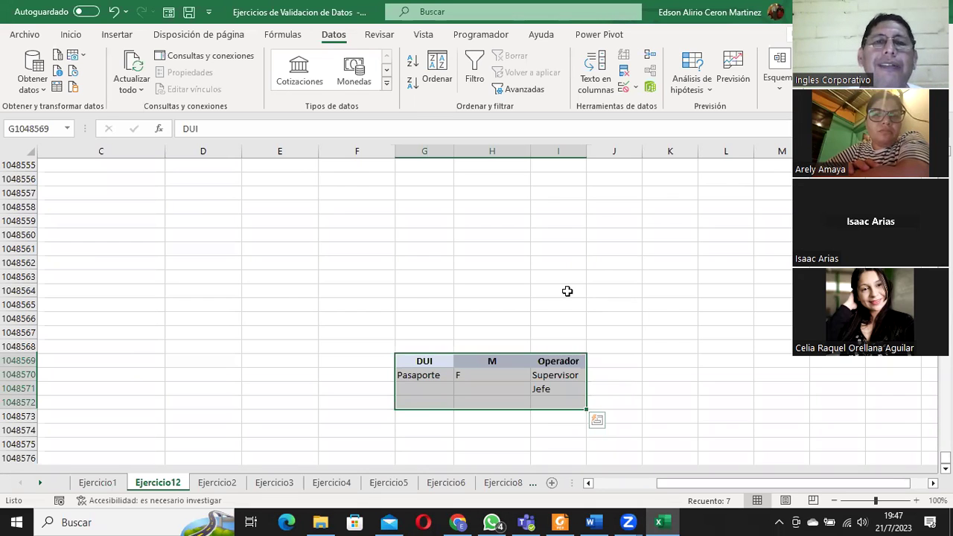
scroll(567, 291, up, 20)
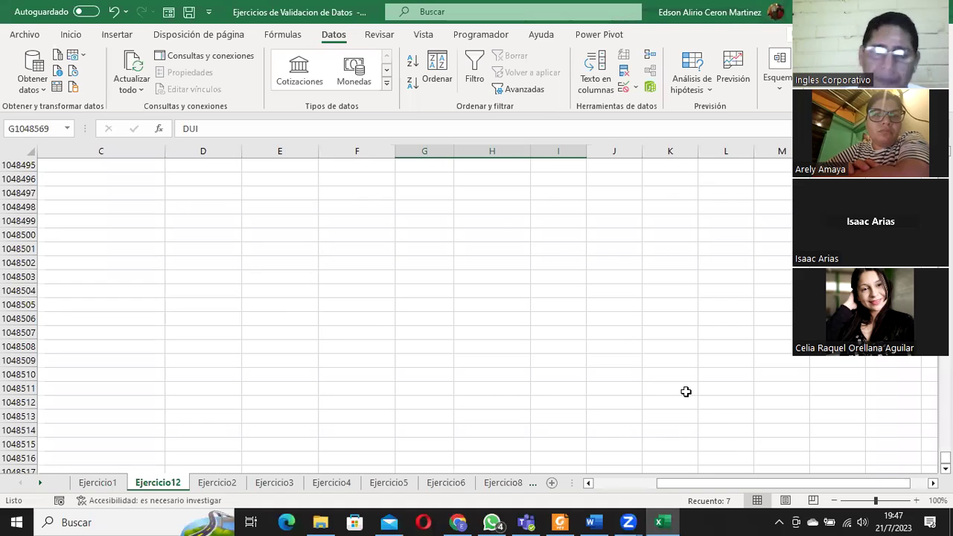
- Return to the top of the sheet and select A5 to check its DOCUMENTO dropdown
key(ctrl+Up)
key(ctrl+Up)
key(ctrl+Up)
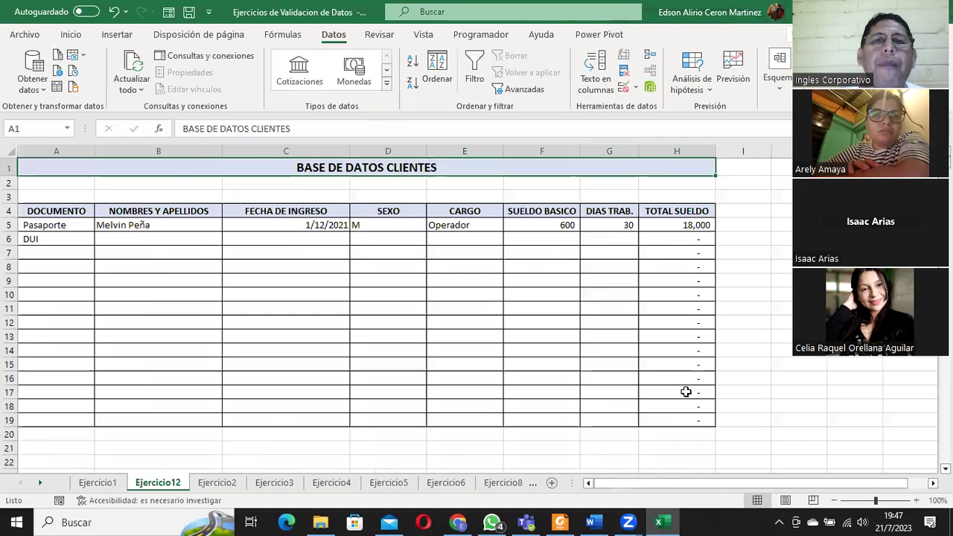
key(Down)
key(Down)
key(Down)
key(Right)
key(Down)
key(Left)
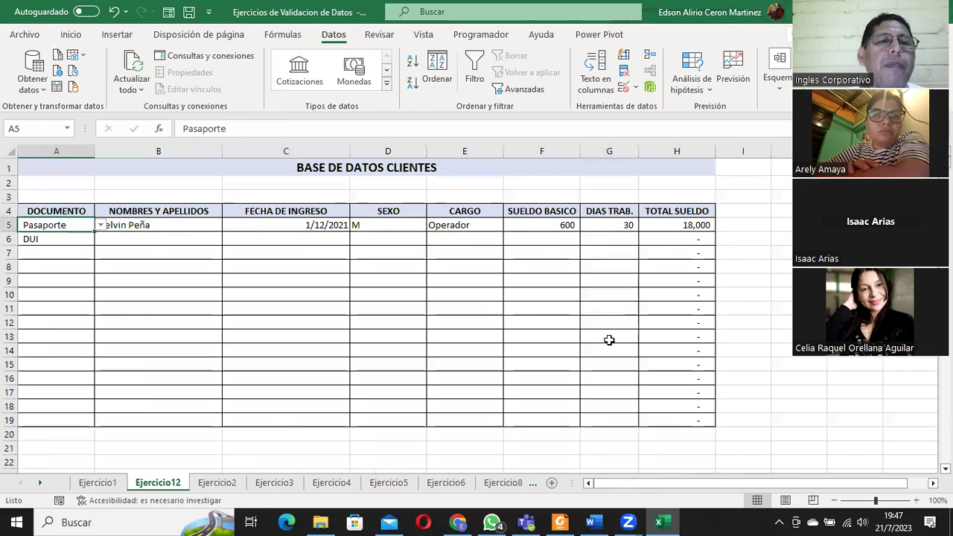
drag(883, 483, 889, 483)
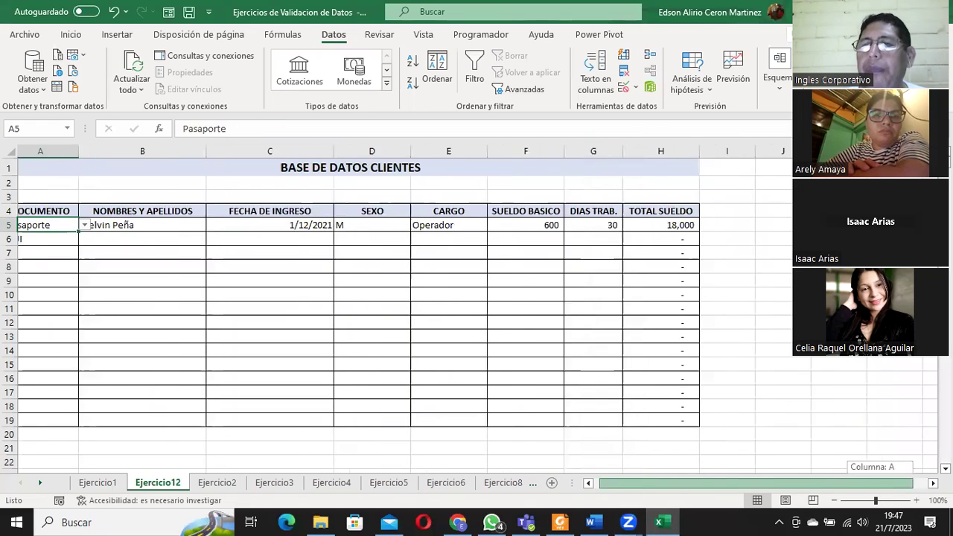
- Check A6's dropdown and select the now-empty K4:M12 area beside the table
scroll(372, 320, right, 1)
scroll(373, 320, right, 2)
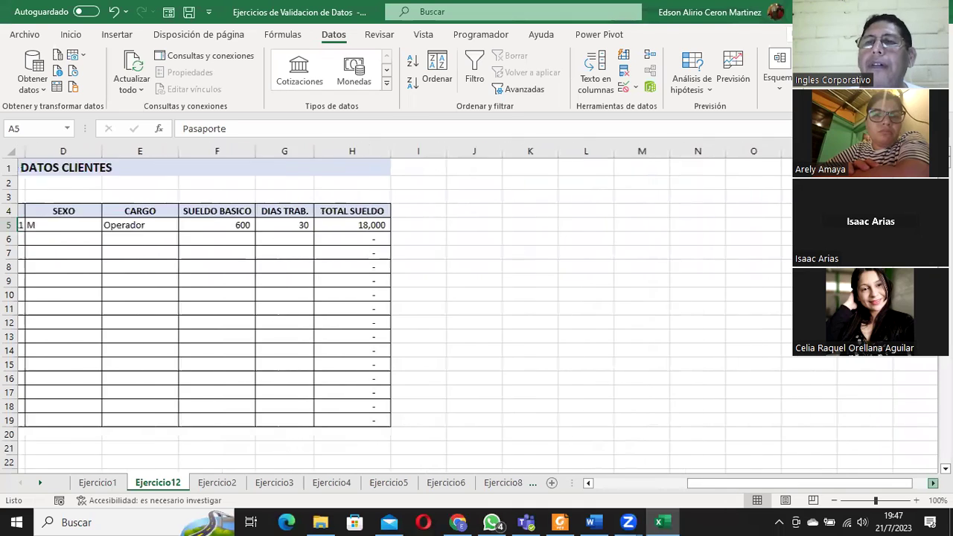
scroll(477, 313, right, 2)
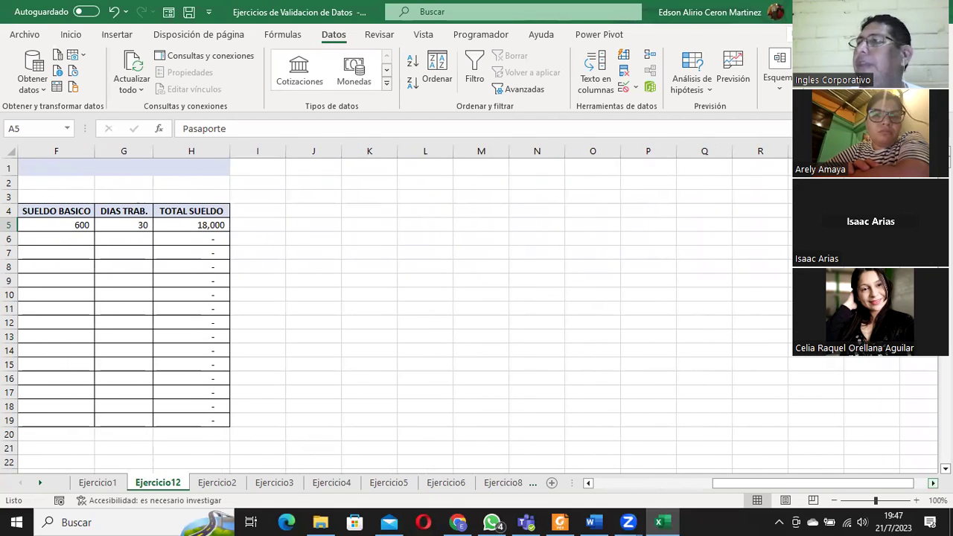
drag(313, 224, 590, 322)
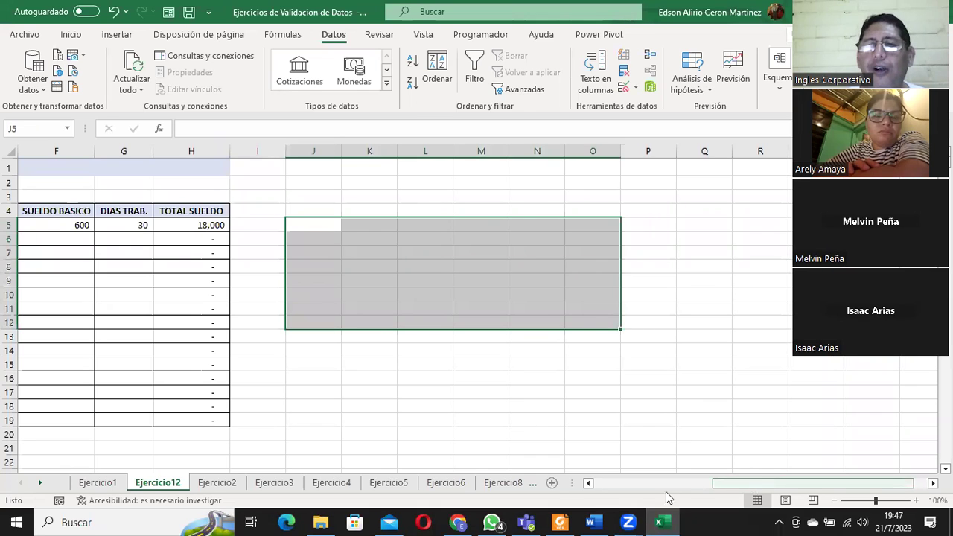
click(668, 483)
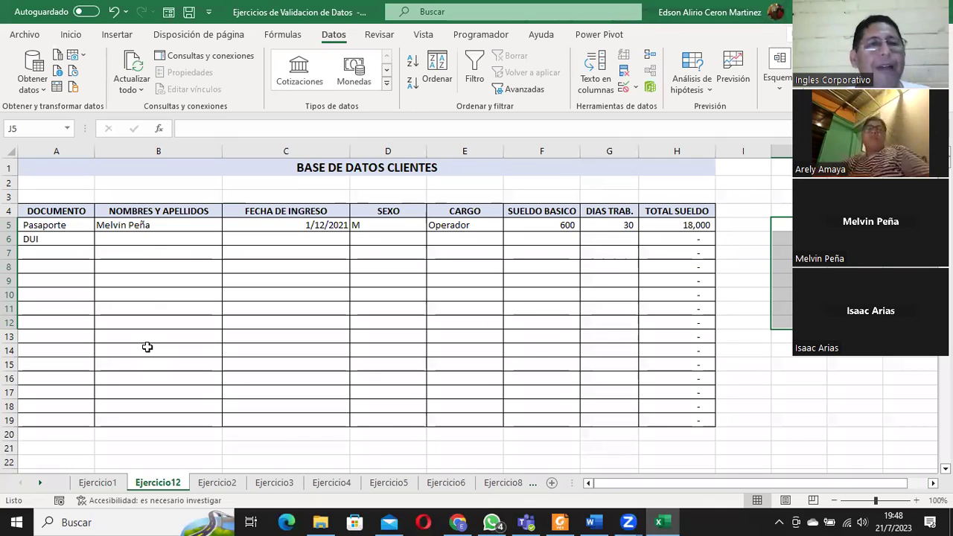
click(22, 239)
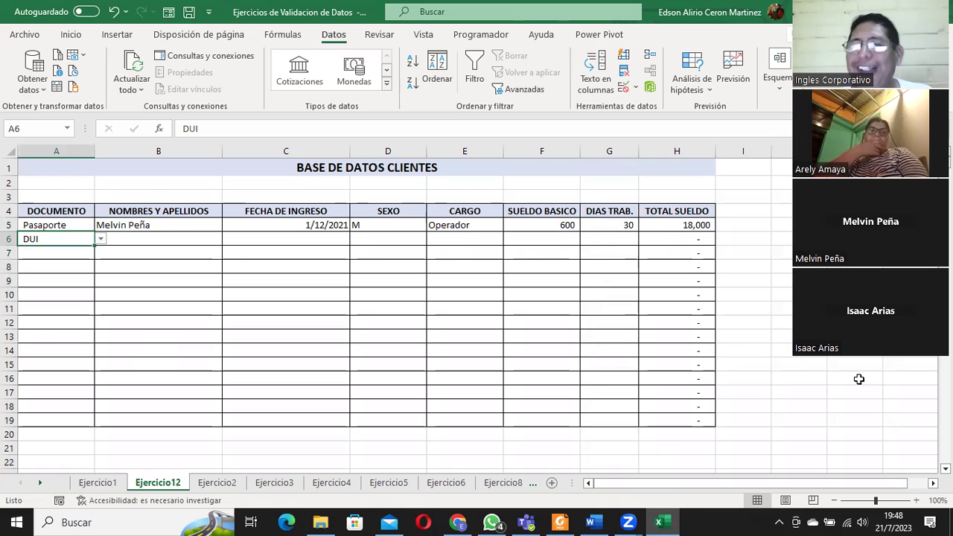
scroll(745, 298, right, 2)
click(696, 184)
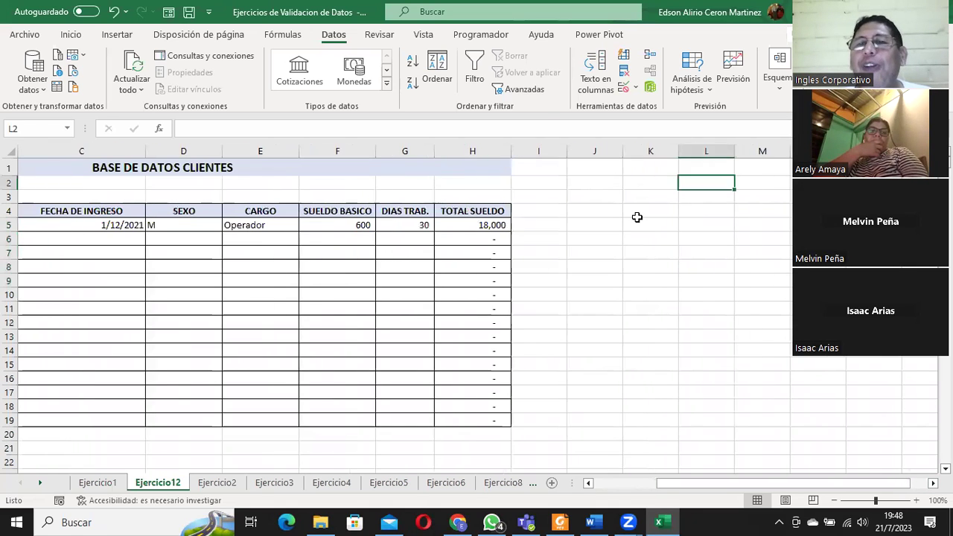
drag(637, 212, 759, 321)
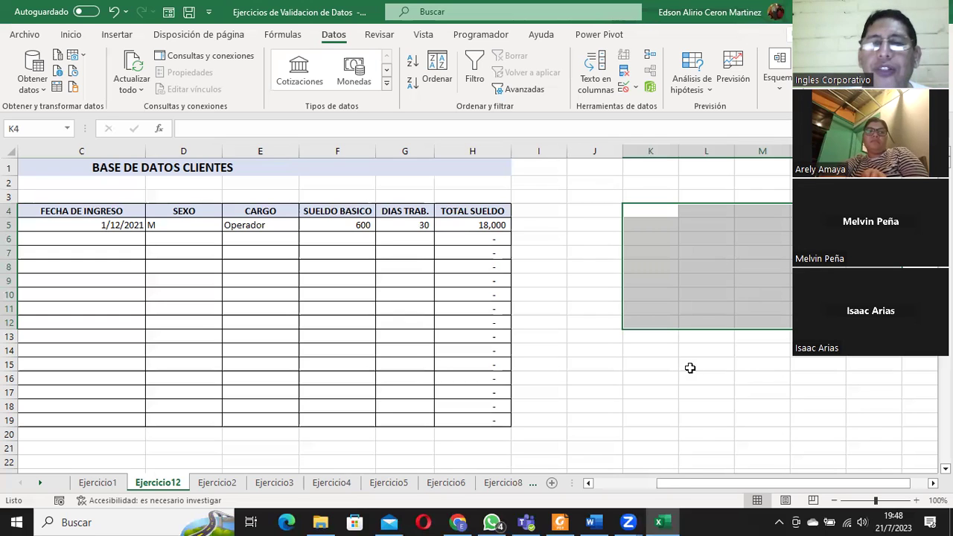
drag(674, 483, 536, 483)
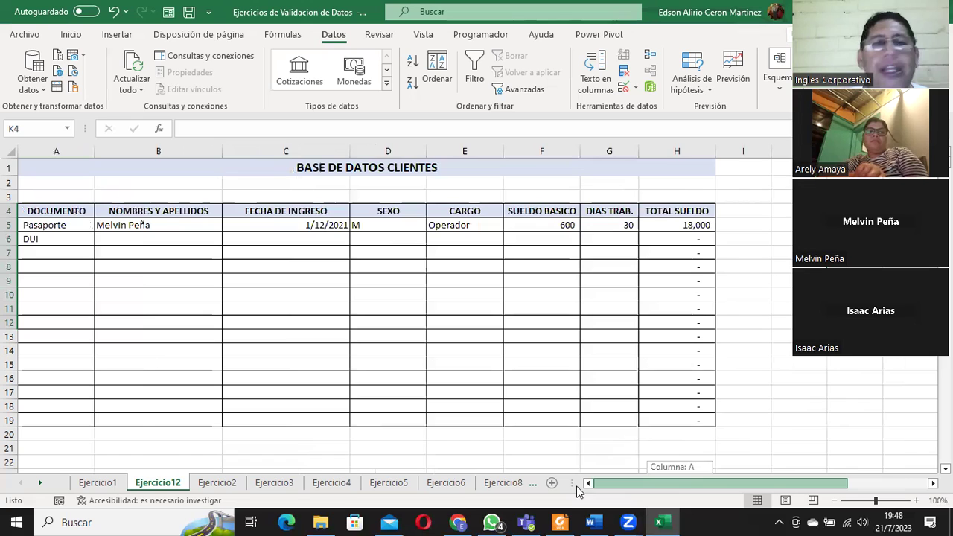
click(67, 226)
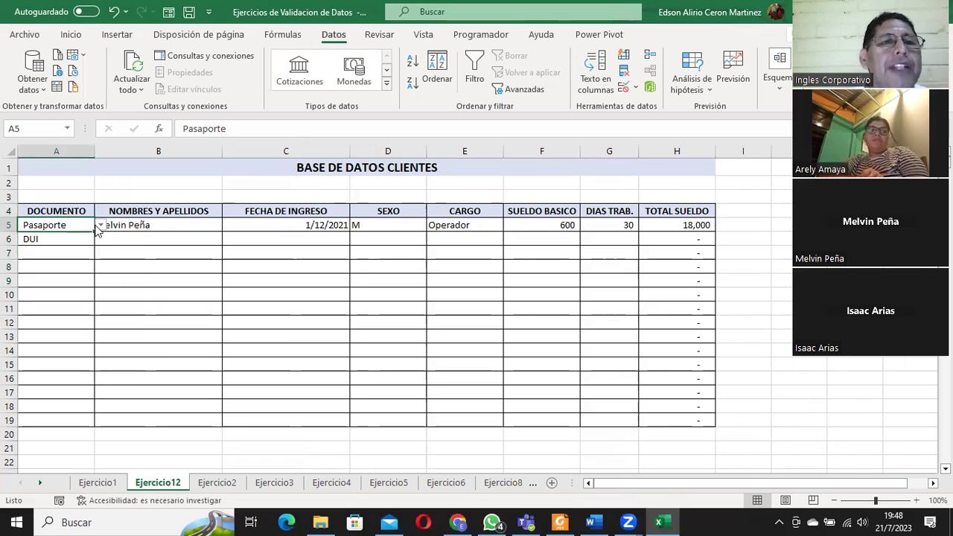
click(99, 230)
click(70, 222)
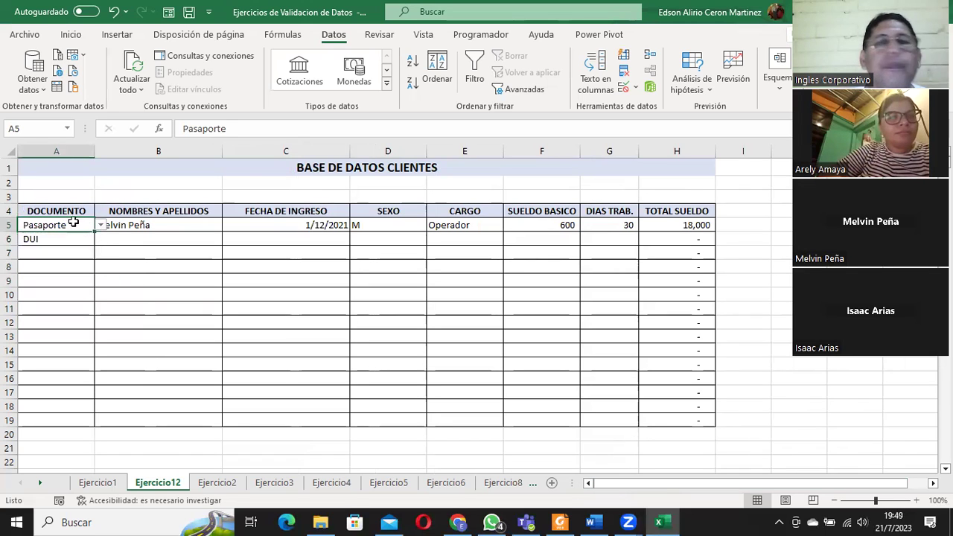
click(635, 88)
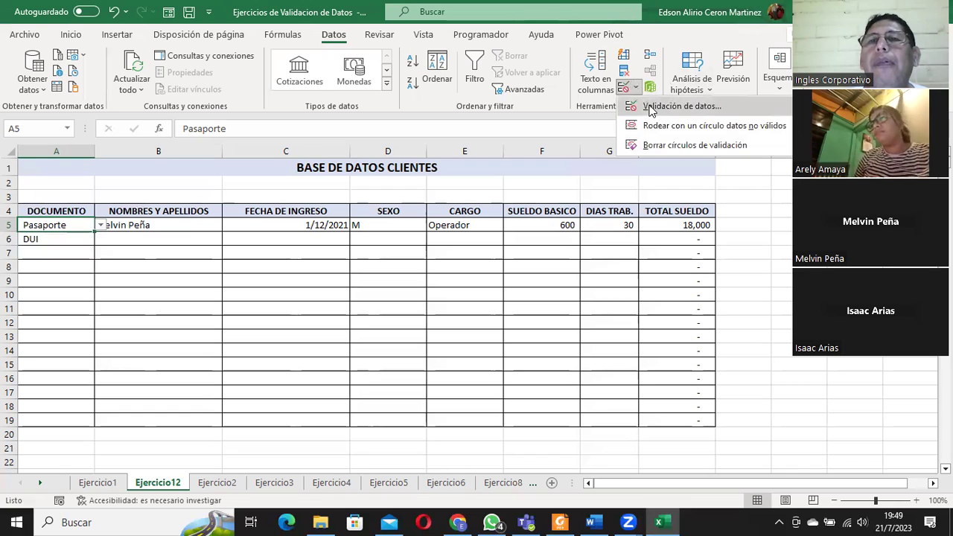
click(650, 108)
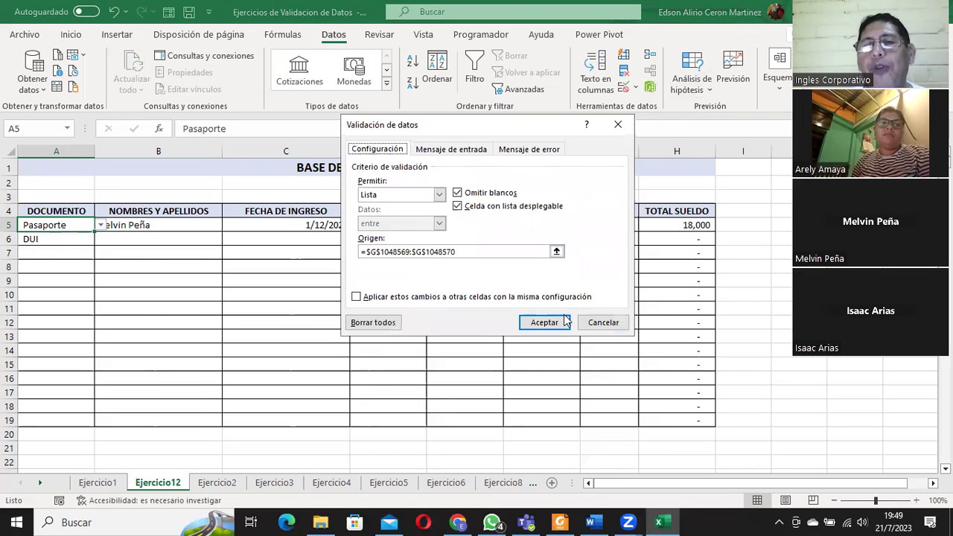
click(604, 322)
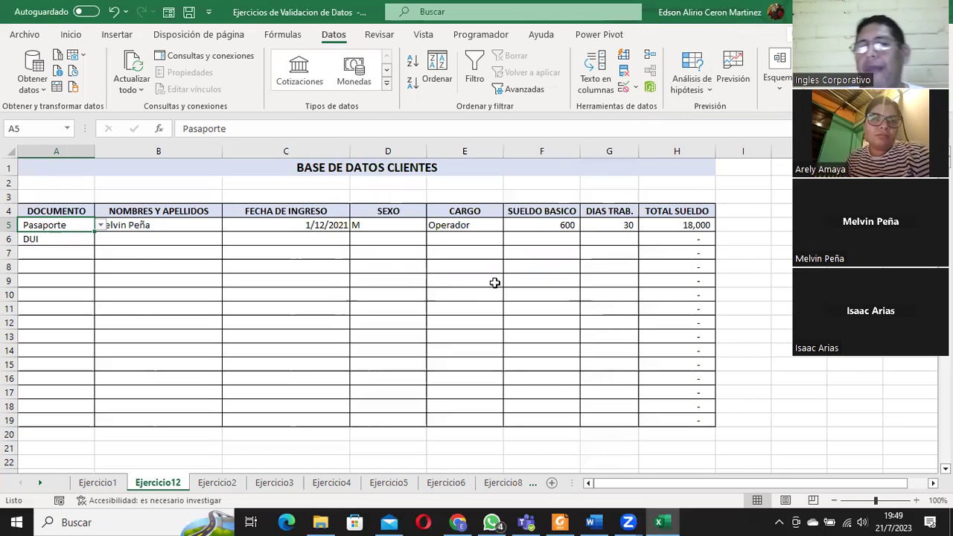
click(411, 449)
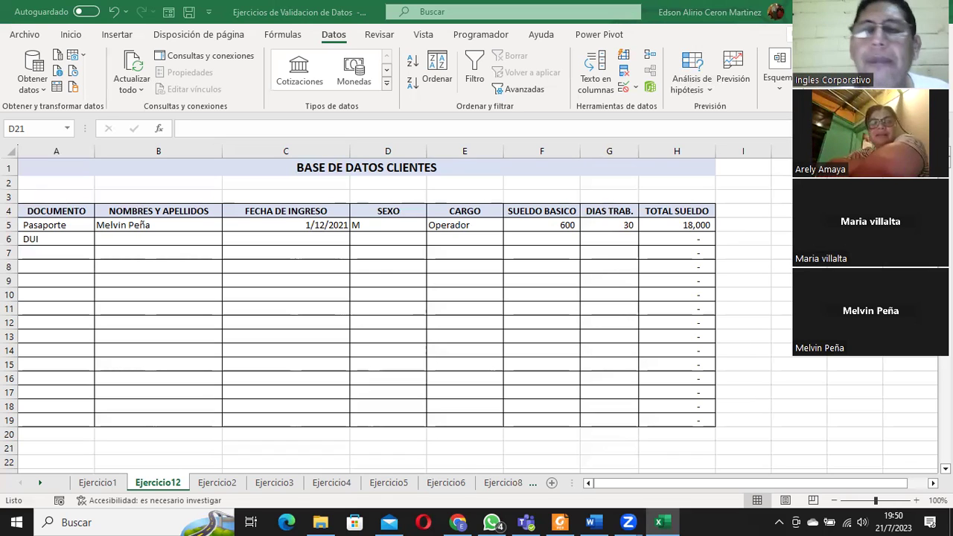
click(304, 275)
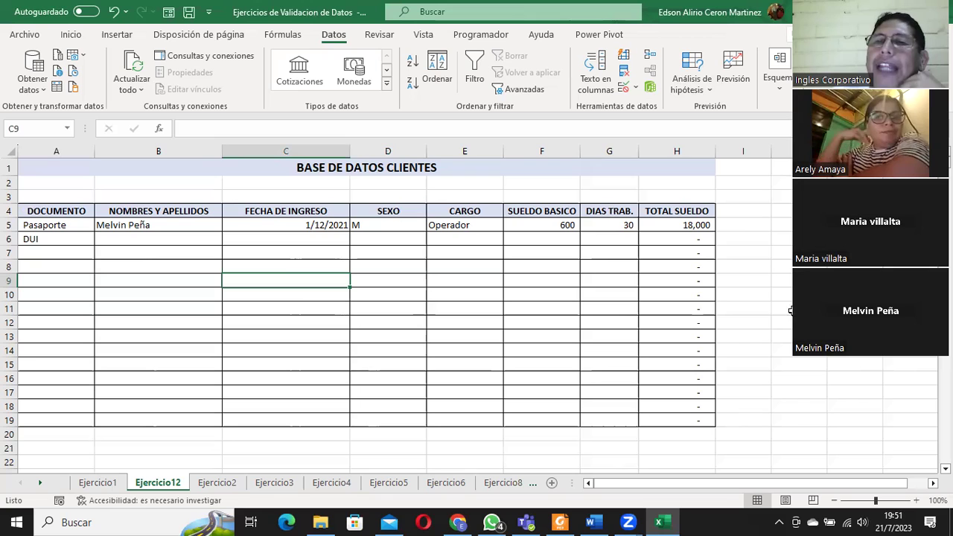
- Enter B in cell J4, closing the Buscar y reemplazar dialog that Ctrl+B opened
click(781, 210)
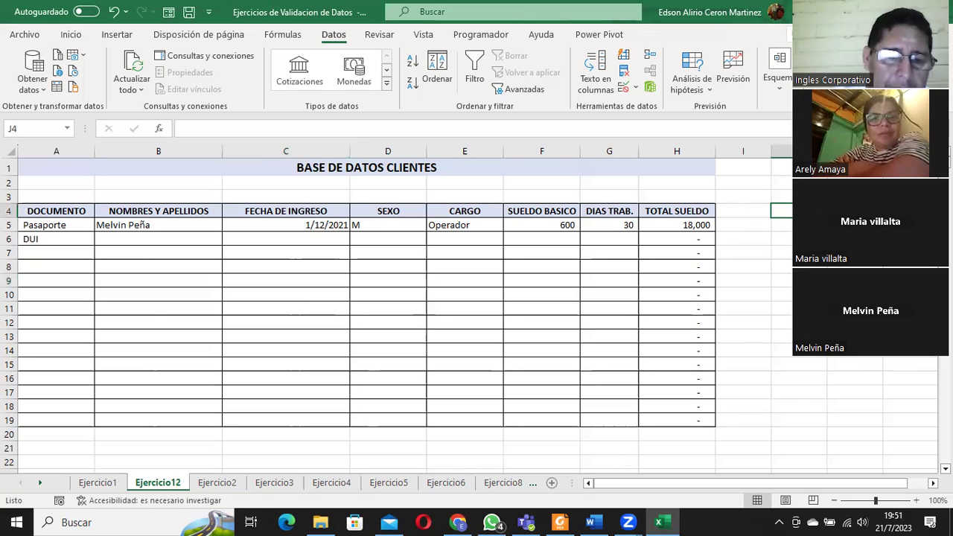
text(b)
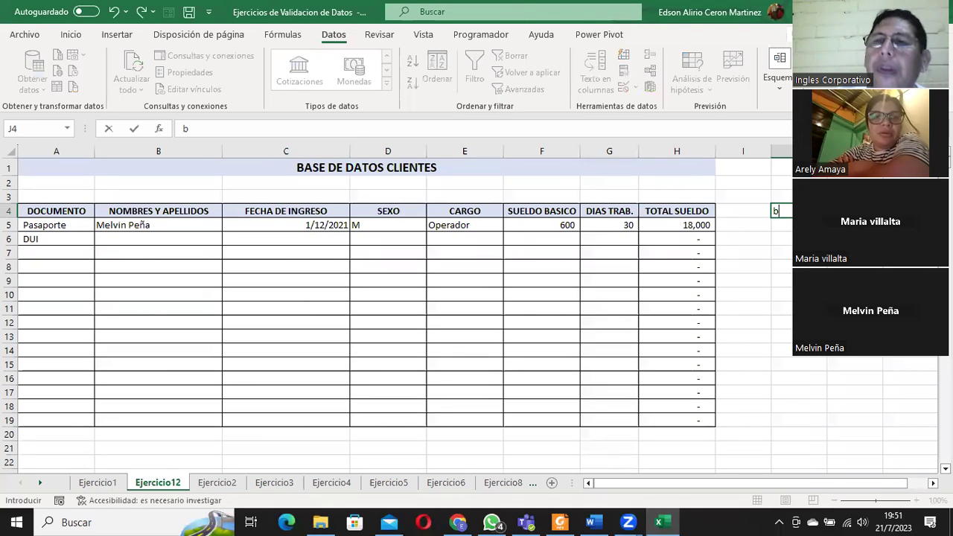
text(B)
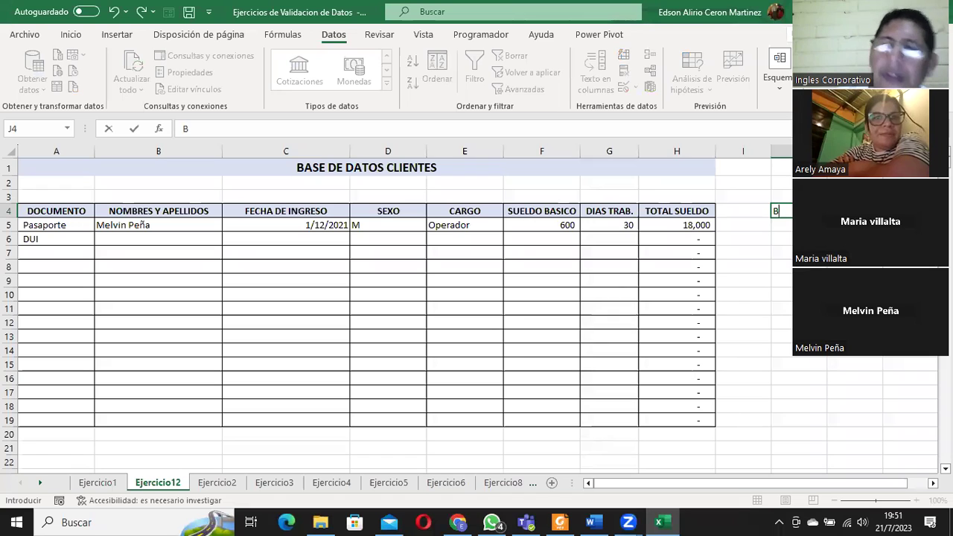
key(Return)
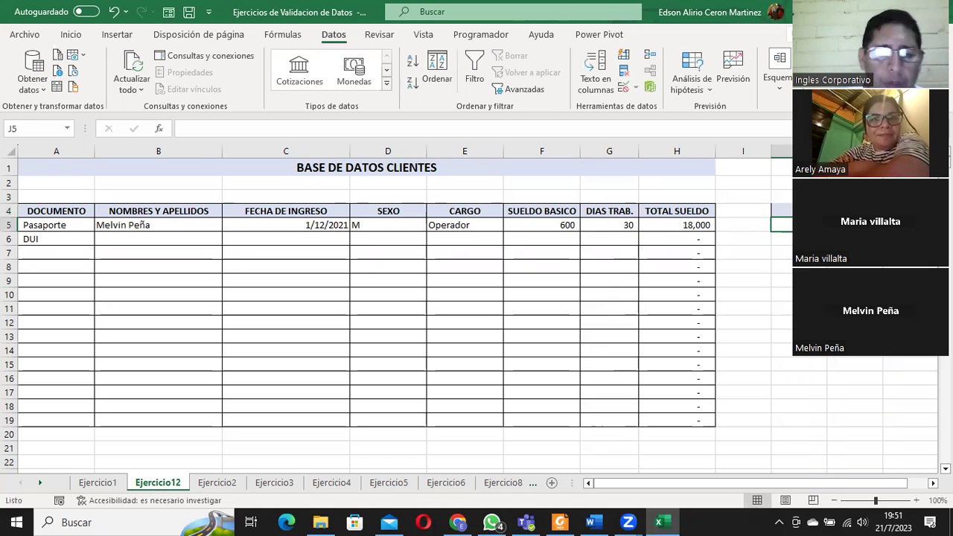
key(ctrl+b)
text(DUI)
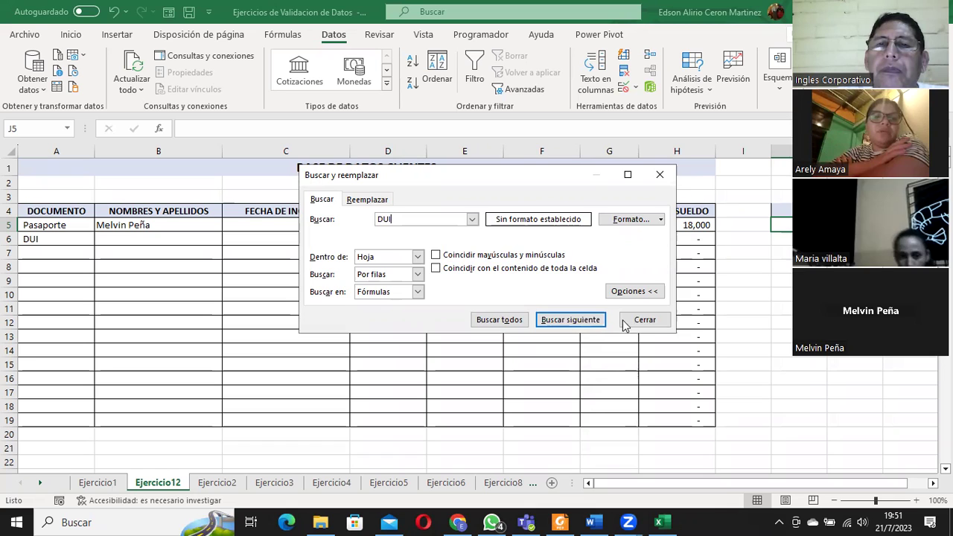
click(645, 321)
click(781, 211)
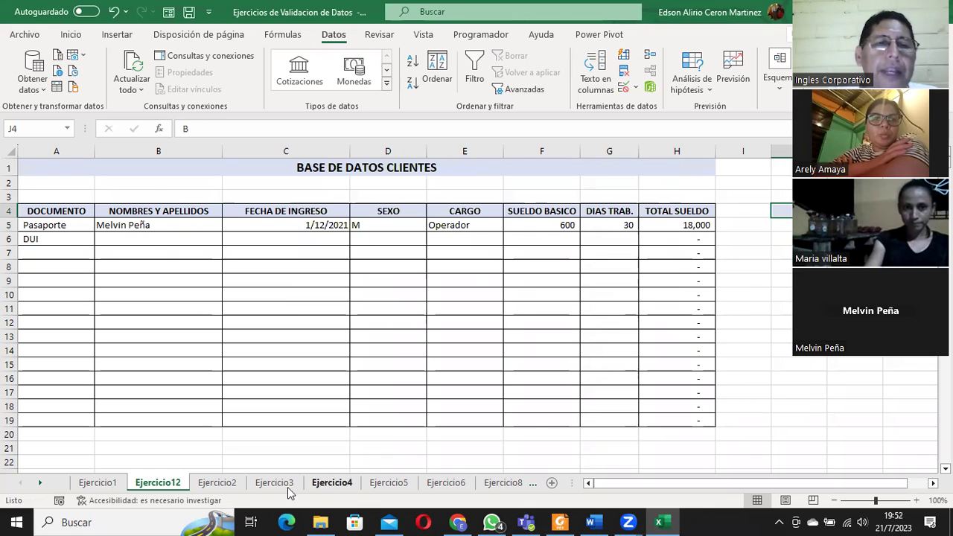
- Go to the Ejercicio2 sheet and review the empty Meses and Países cells beside the month and country lists
click(219, 482)
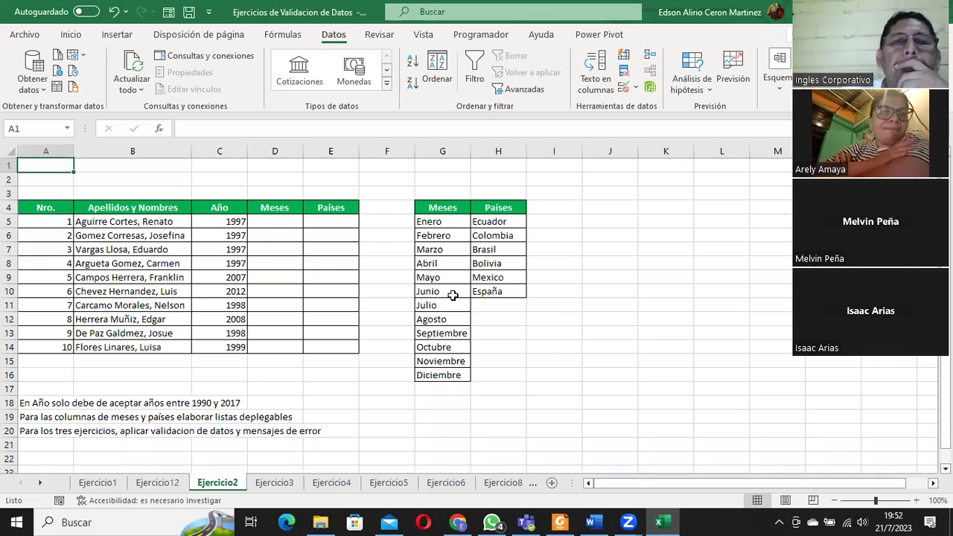
drag(281, 222, 277, 347)
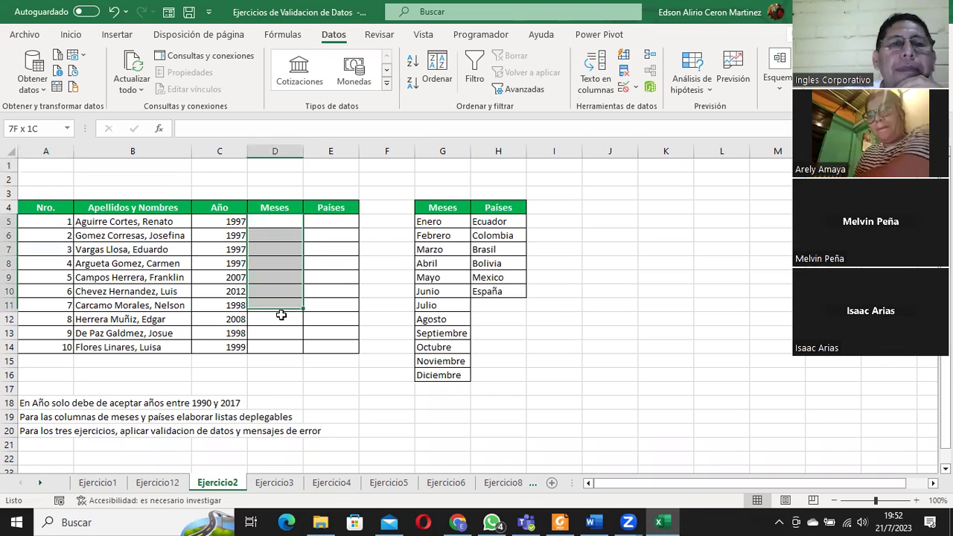
drag(429, 221, 439, 375)
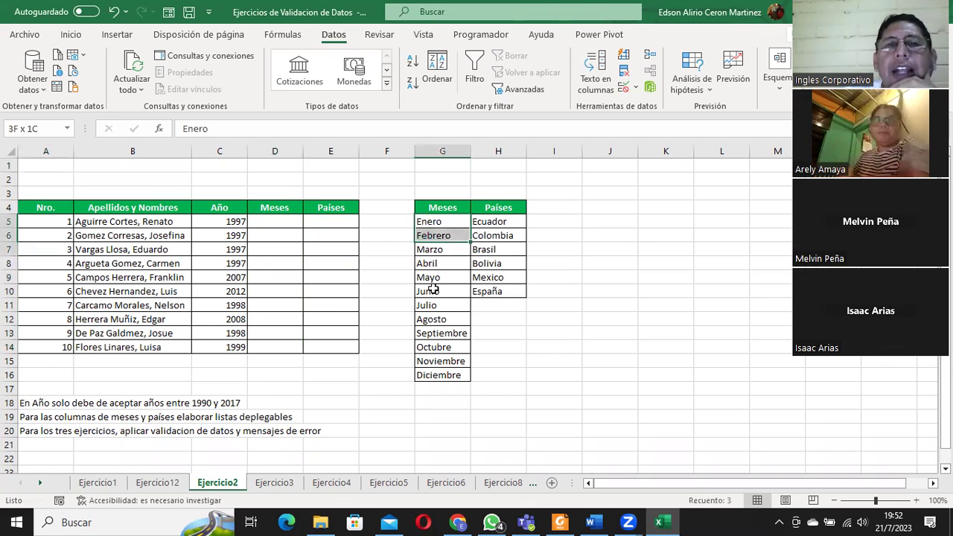
drag(334, 224, 335, 335)
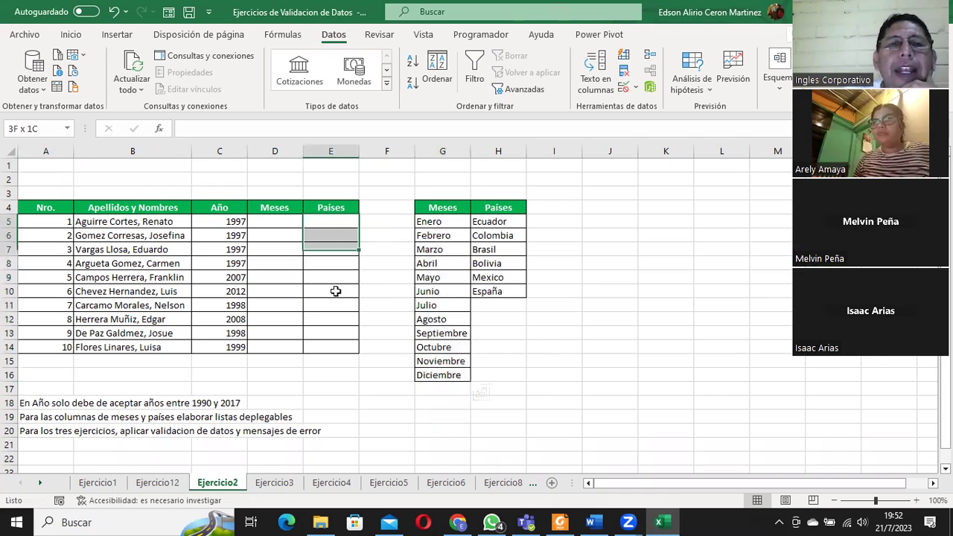
drag(489, 221, 491, 277)
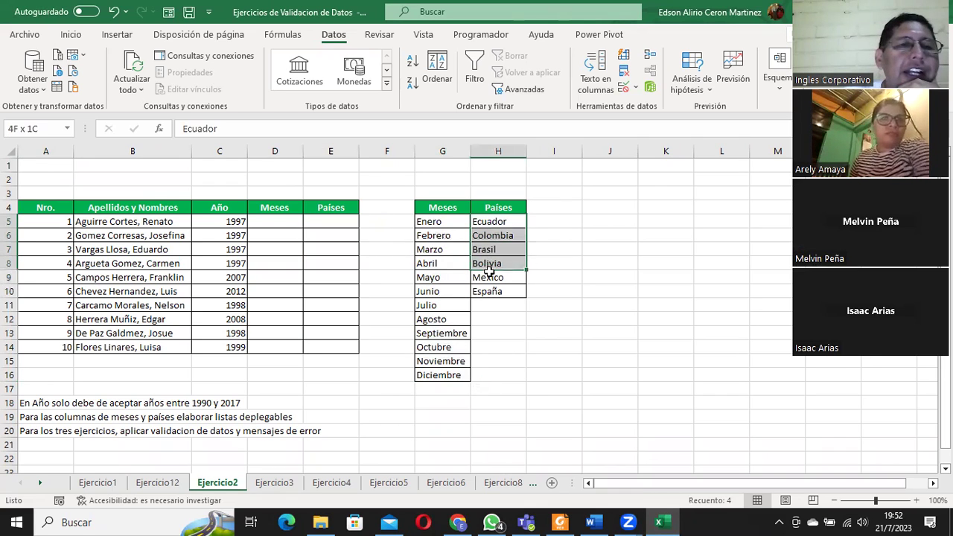
- Select the Año values in C5:C14
click(224, 221)
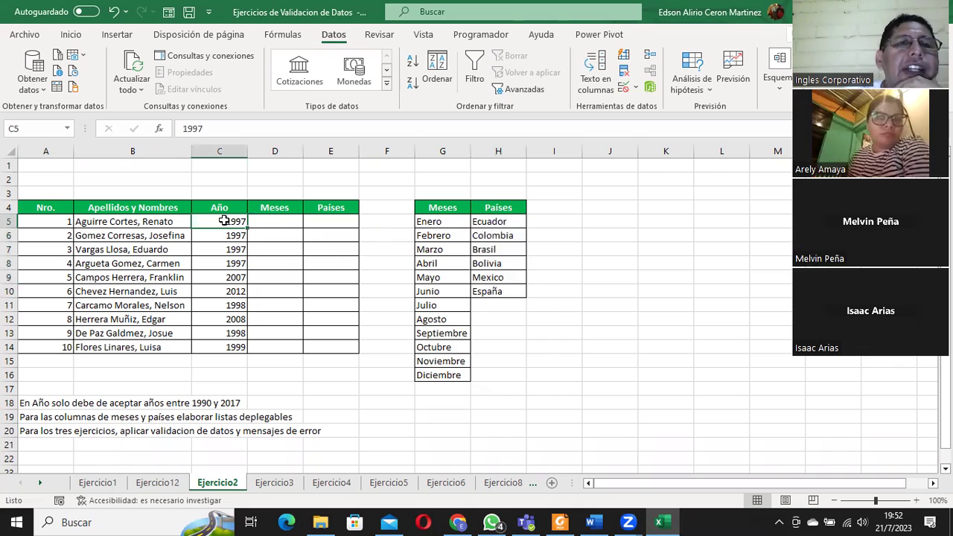
drag(224, 226, 224, 347)
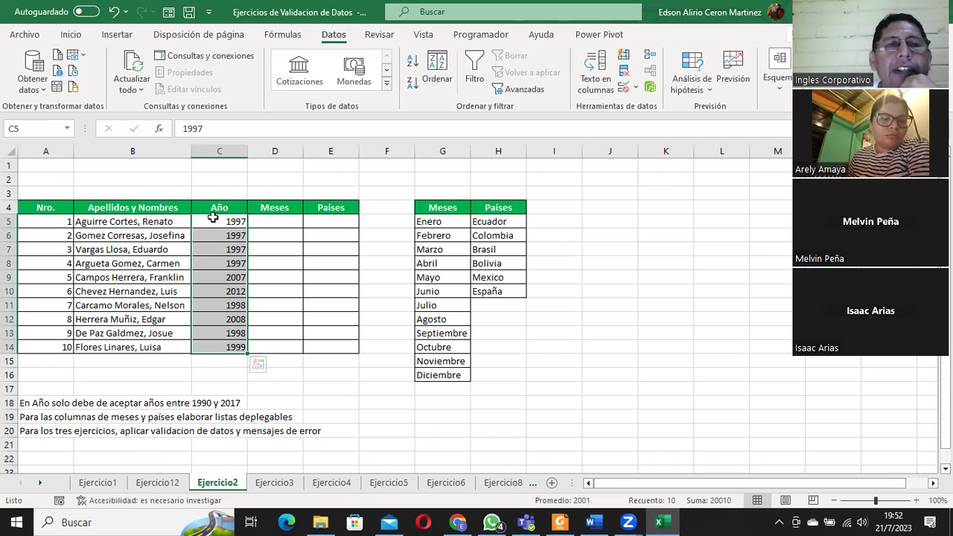
drag(214, 221, 219, 335)
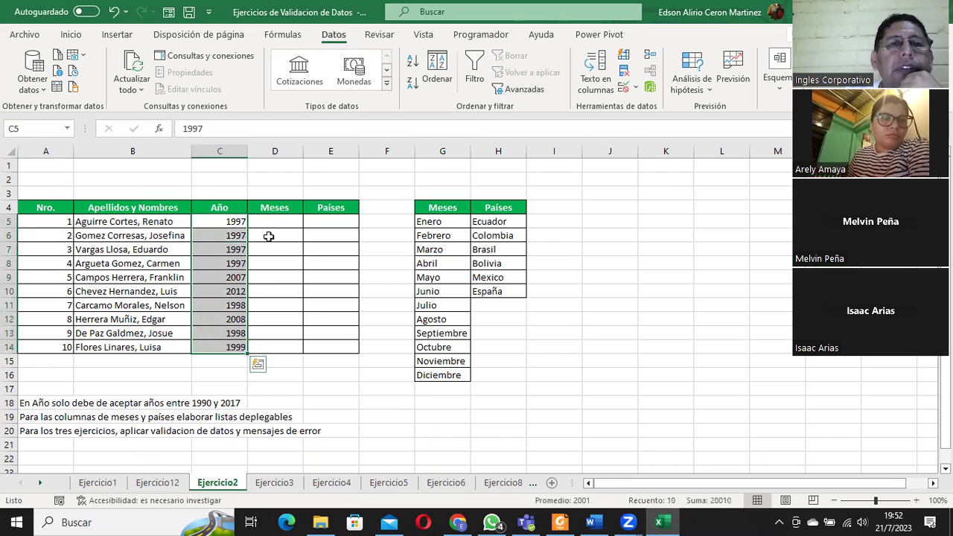
drag(272, 221, 273, 336)
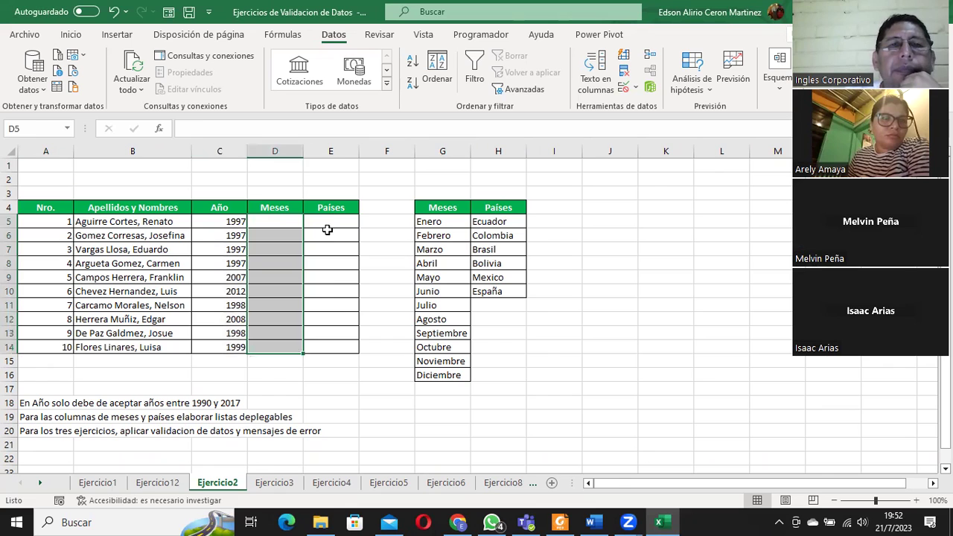
drag(331, 208, 331, 335)
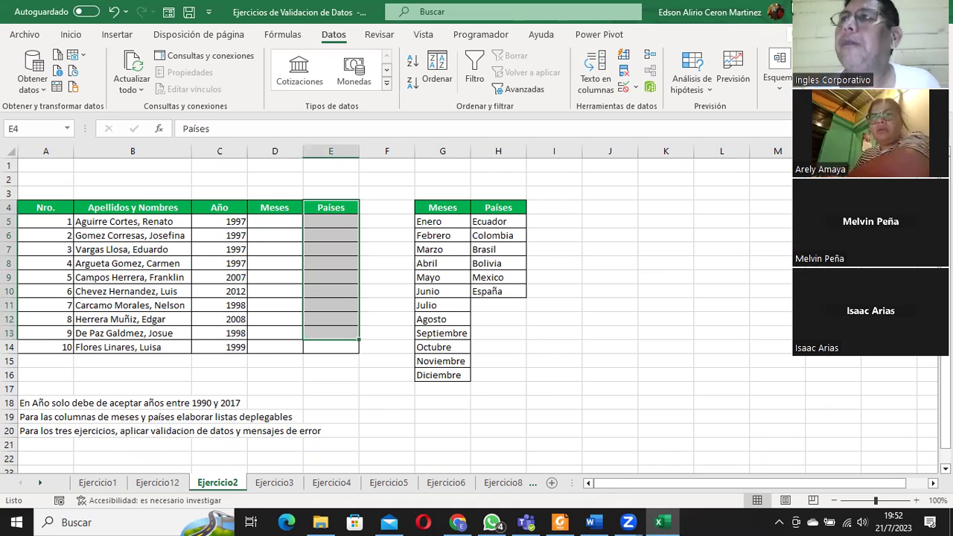
drag(220, 222, 220, 348)
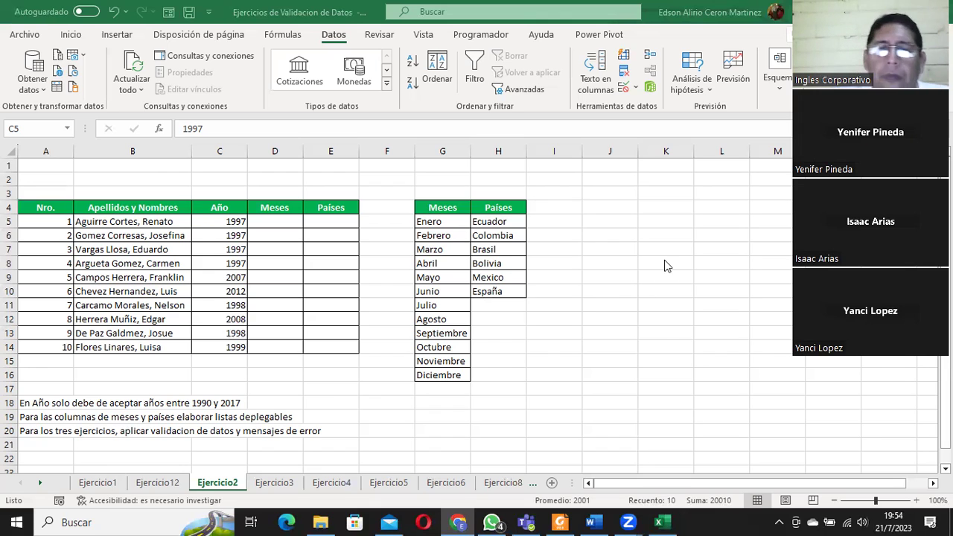
key(ctrl+shift+Down)
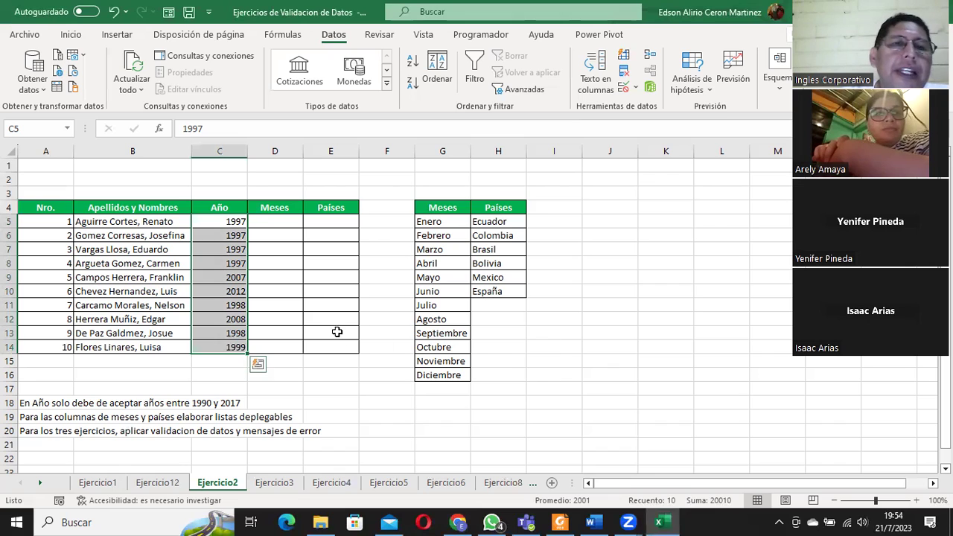
- With Año cells C5:C14 selected, bring up the Validación de datos options
drag(224, 222, 221, 347)
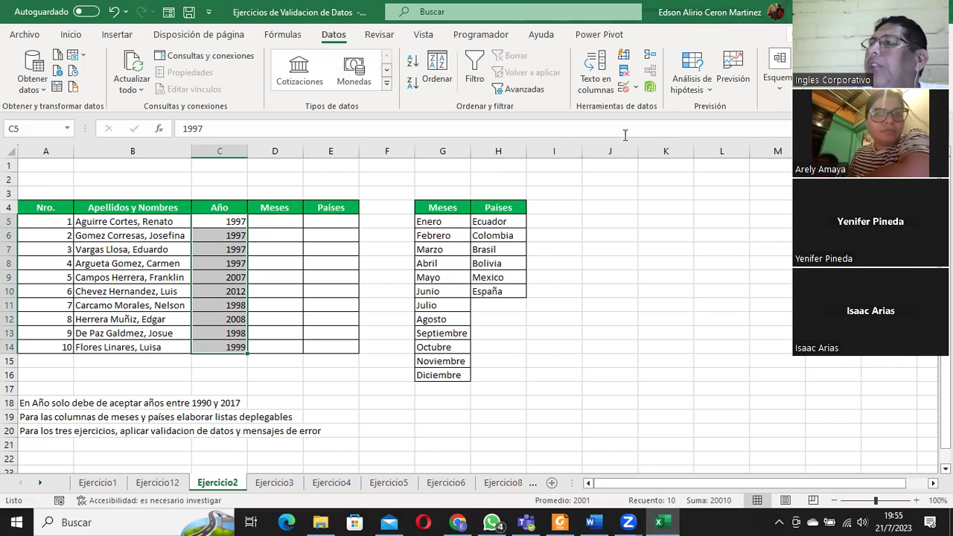
click(636, 89)
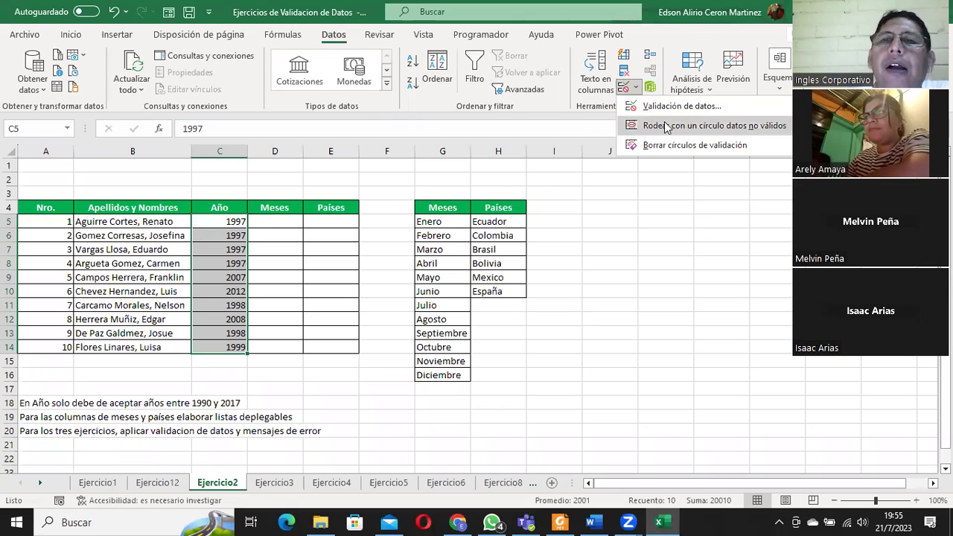
- Open the Año data validation settings and keep Fecha as the allowed type
click(708, 110)
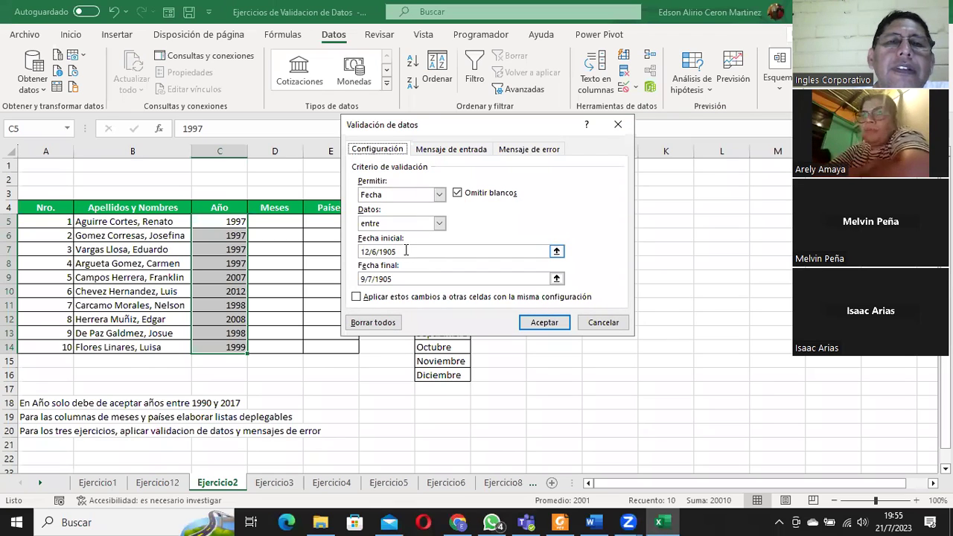
click(406, 251)
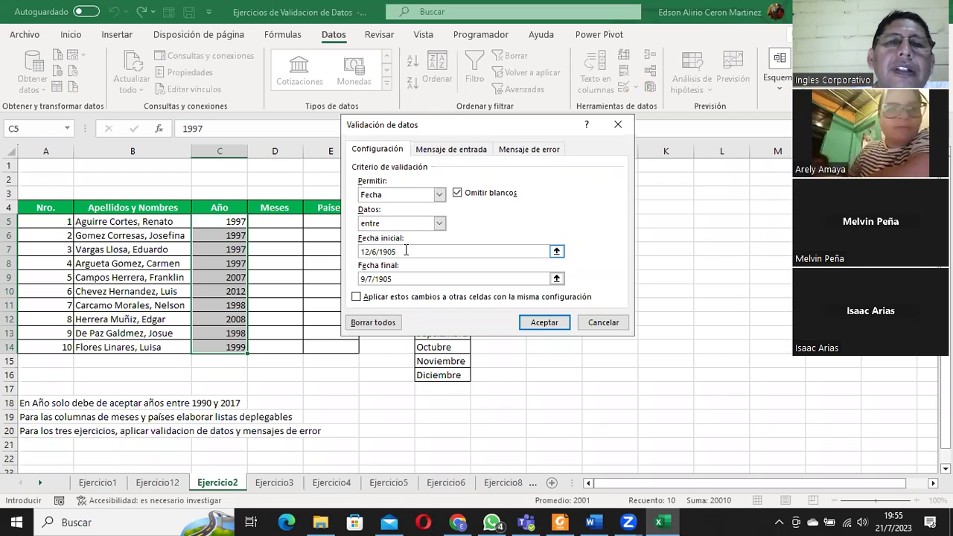
click(438, 194)
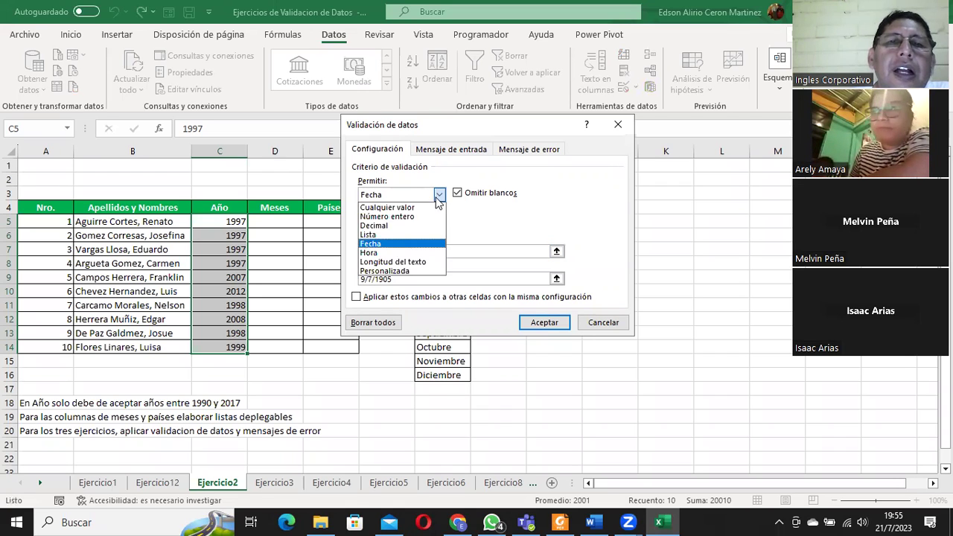
click(394, 244)
- Limit Año to dates between 1/1/1990 and 31/12/2017 and apply the rule
drag(409, 252, 350, 253)
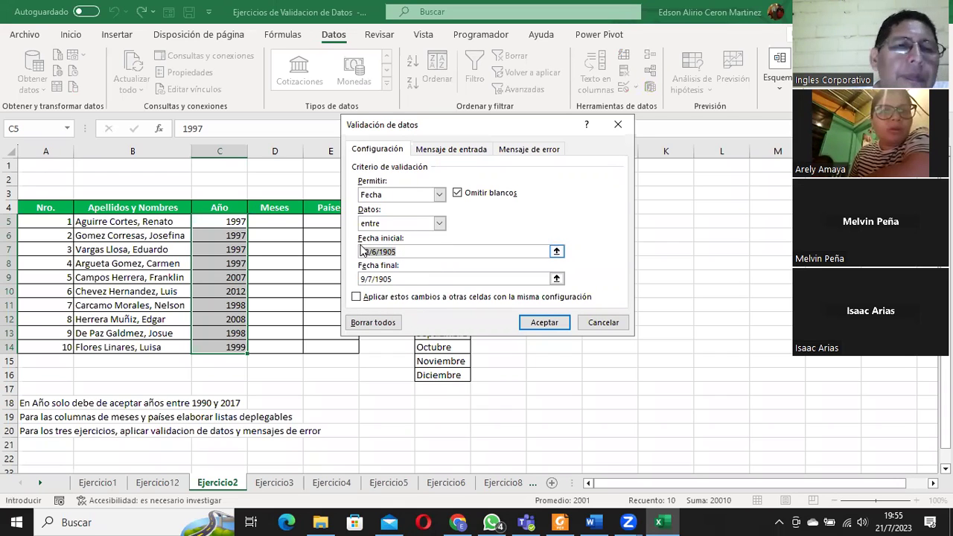
key(BackSpace)
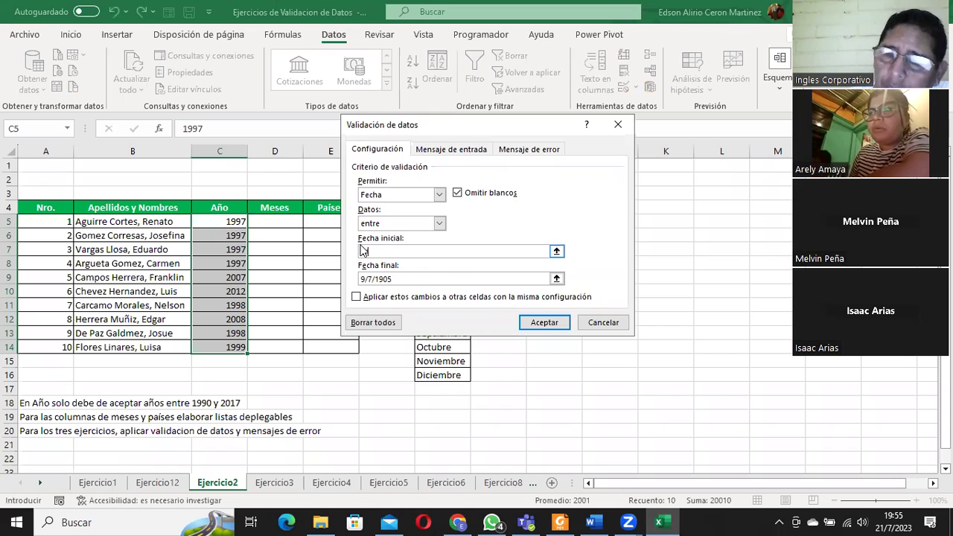
text(1990)
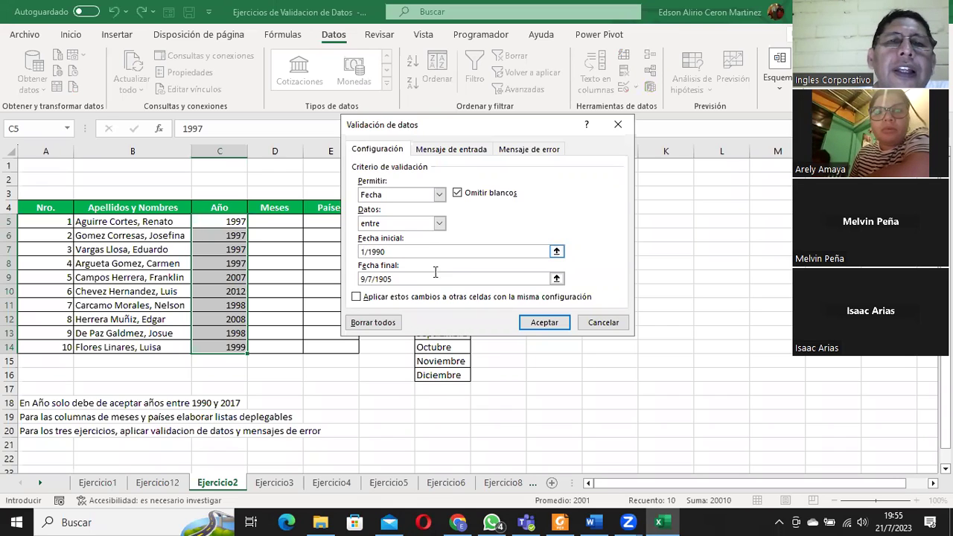
key(BackSpace)
key(BackSpace)
key(BackSpace)
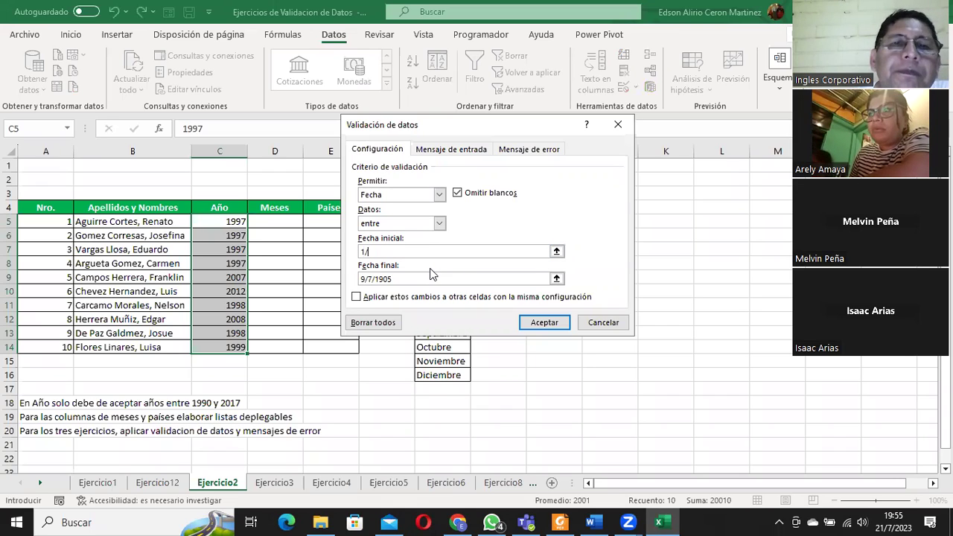
text(1/1990)
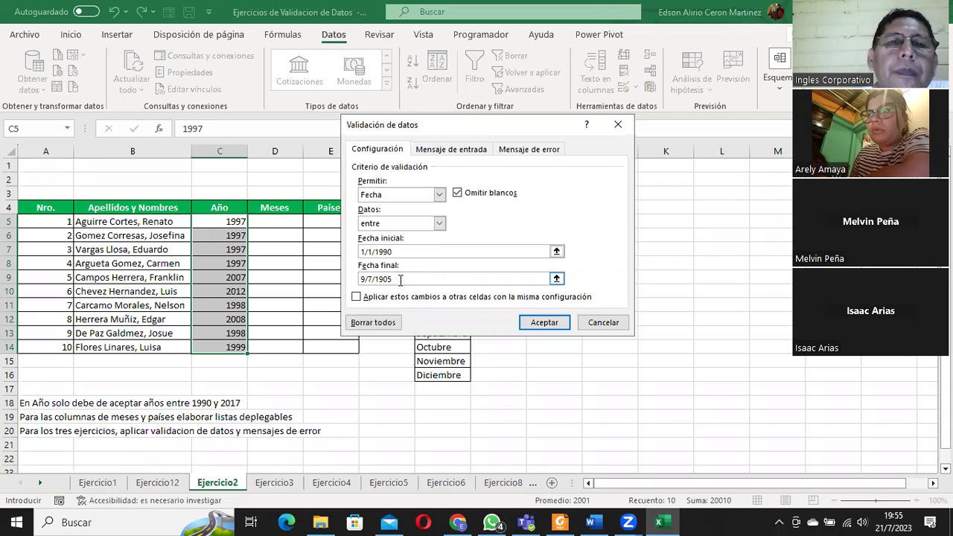
drag(393, 279, 360, 278)
text(31/12/20)
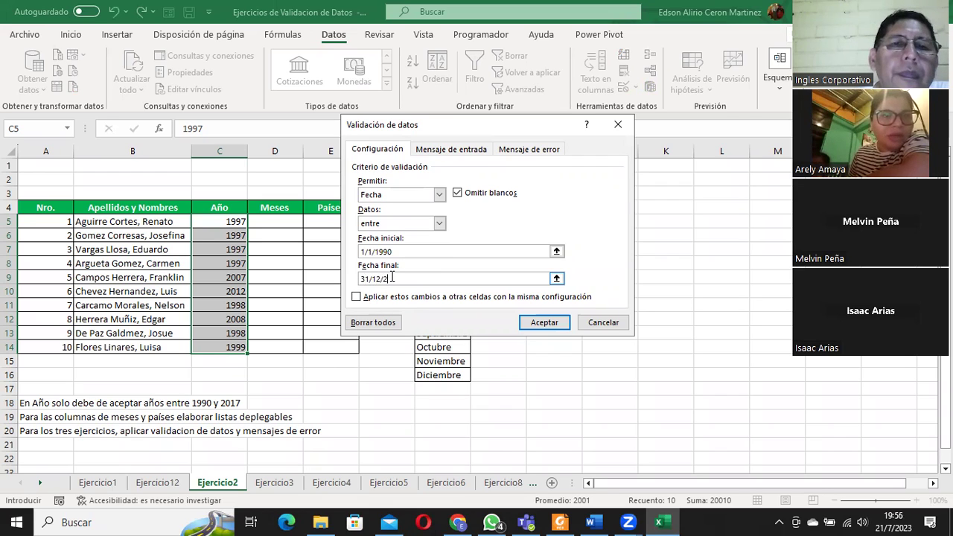
text(17)
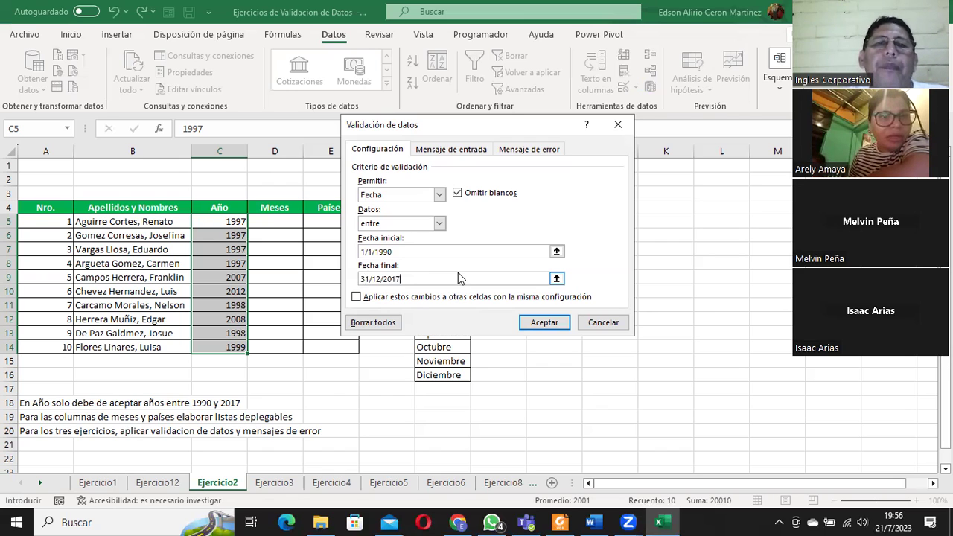
click(411, 251)
click(413, 278)
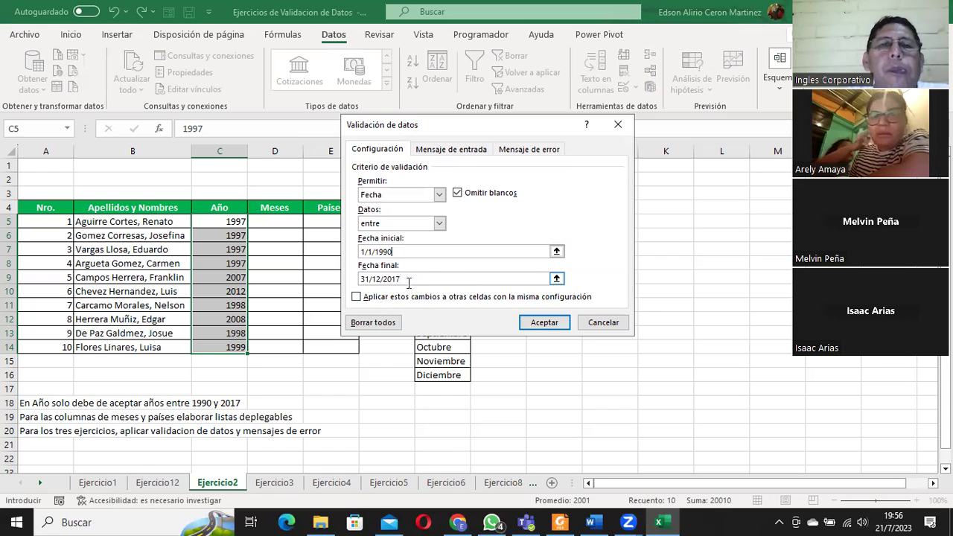
click(392, 252)
click(388, 277)
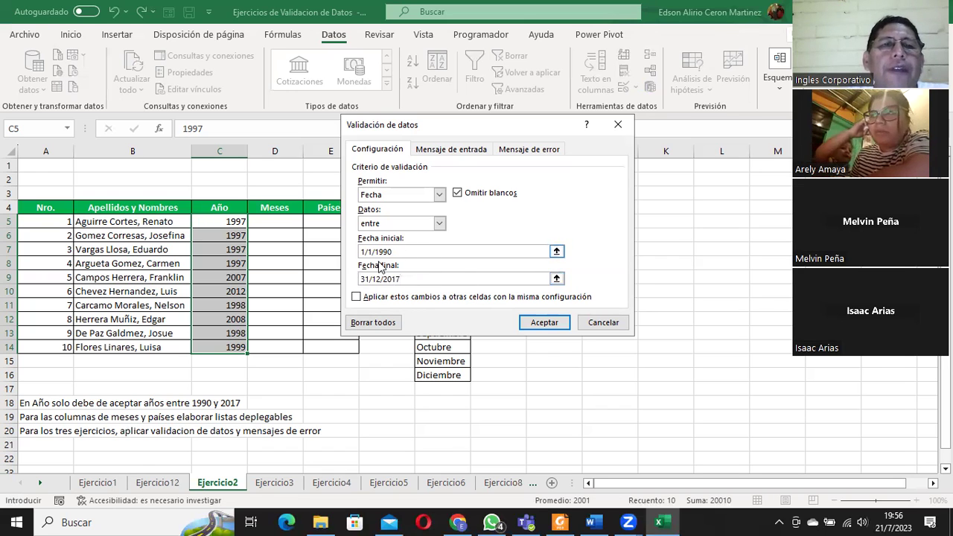
click(544, 323)
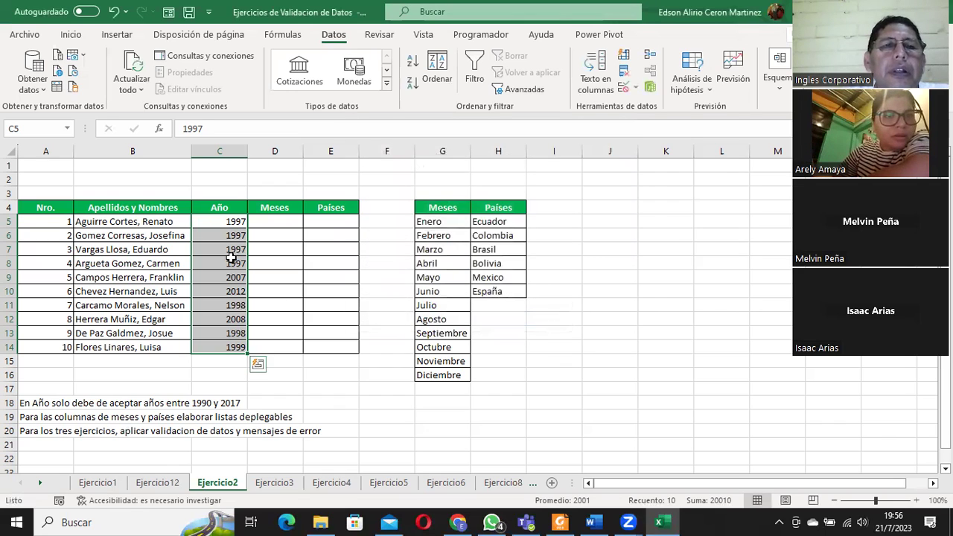
click(230, 223)
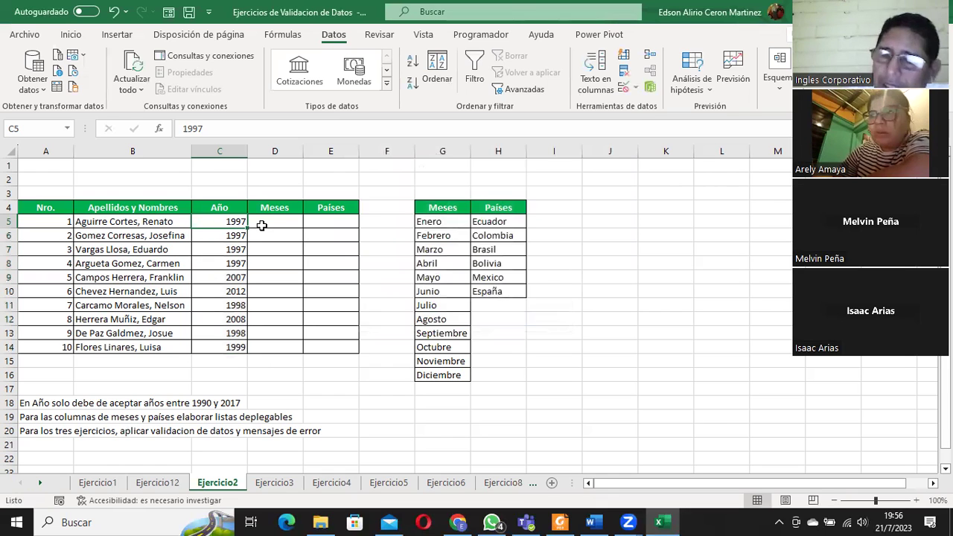
text(2018)
key(Return)
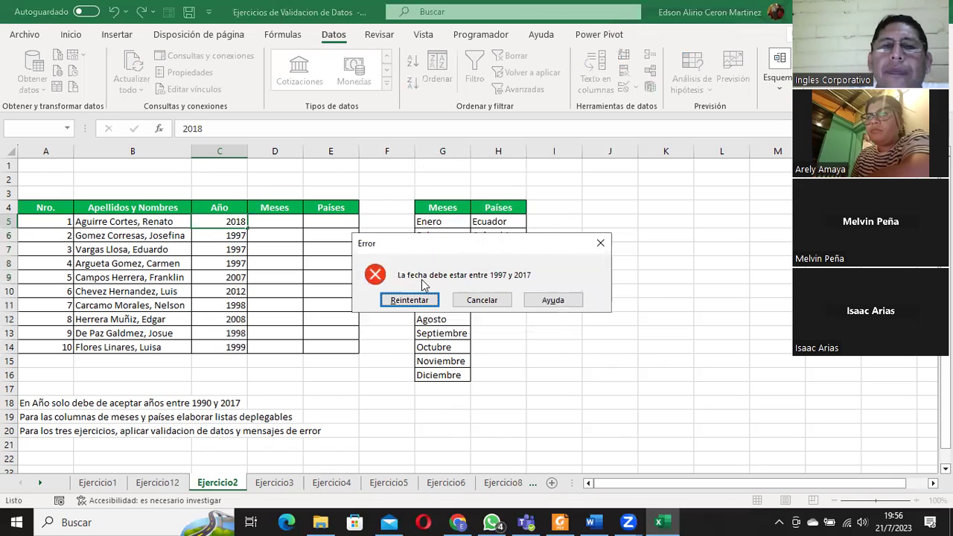
key(Escape)
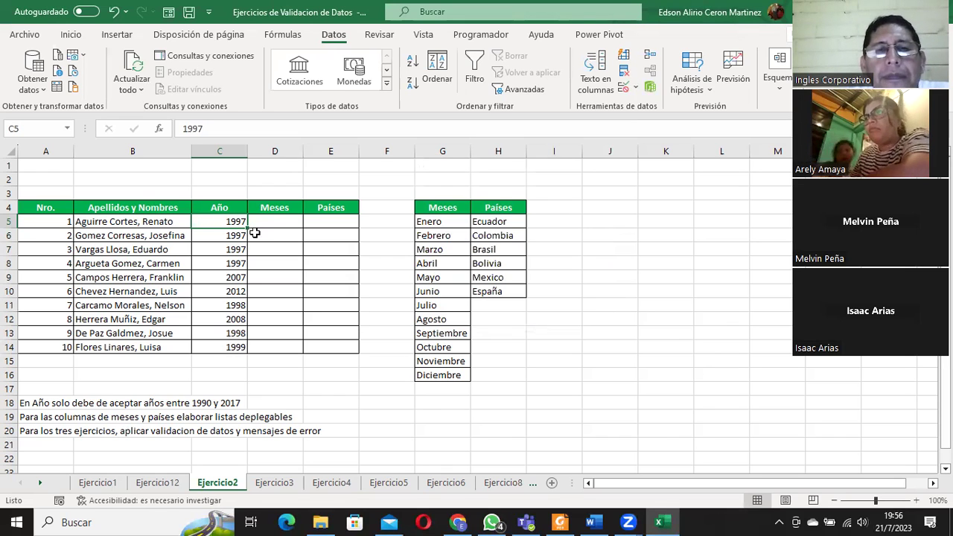
drag(229, 221, 236, 346)
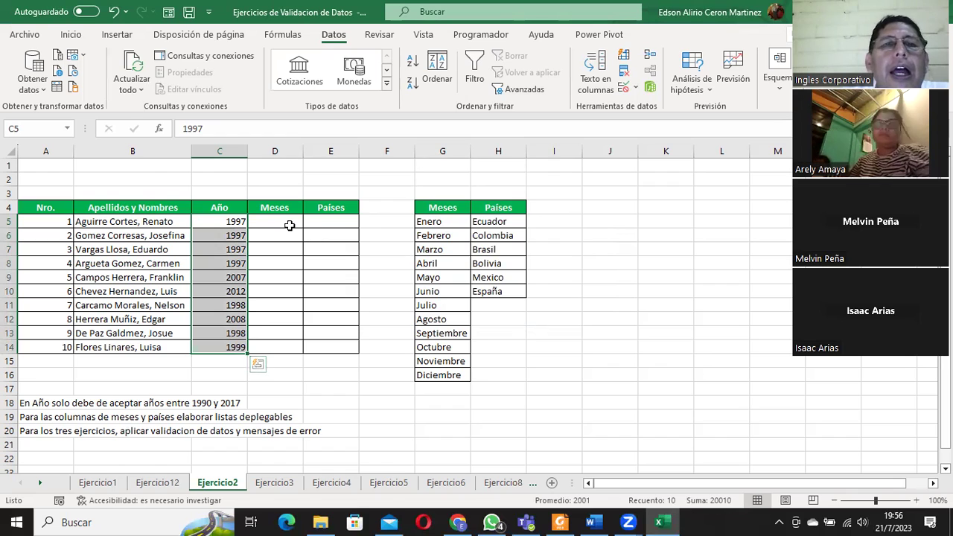
- Select the empty Meses cells D5:D14
click(288, 224)
click(439, 223)
drag(440, 223, 440, 375)
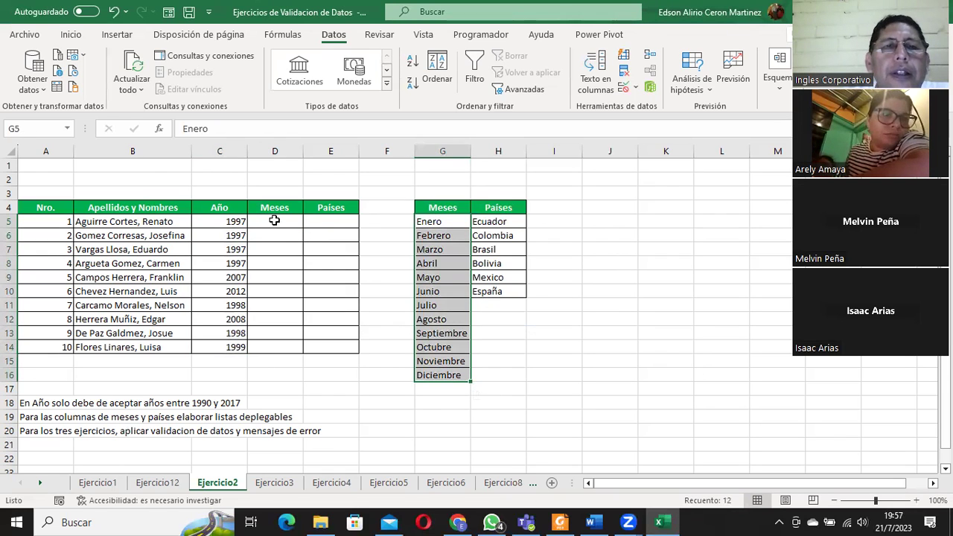
drag(268, 222, 283, 342)
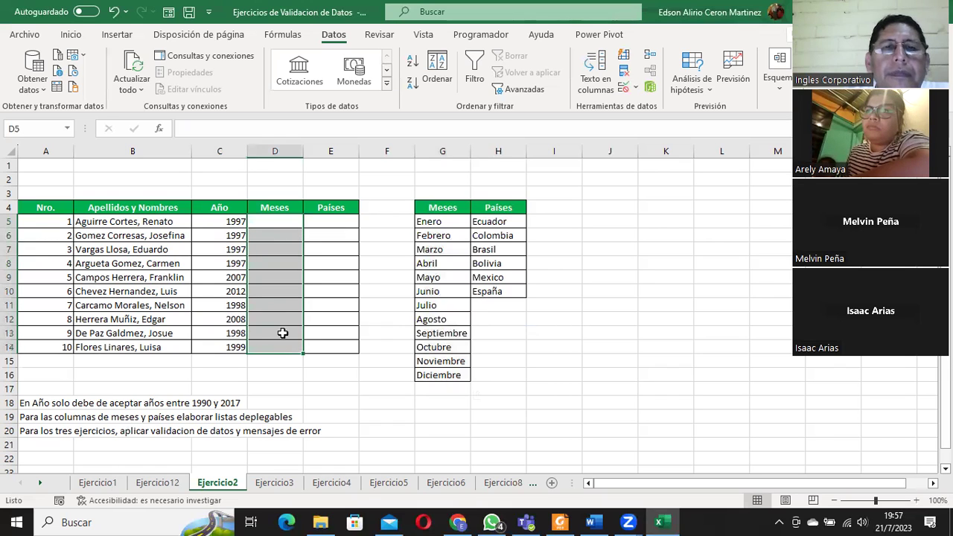
click(273, 221)
drag(273, 220, 278, 346)
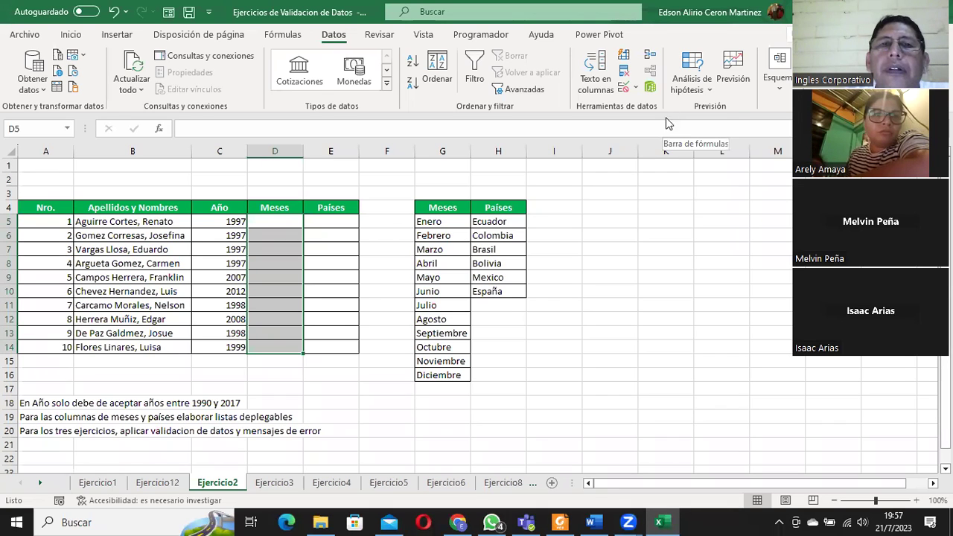
- Add Lista validation to D5:D14 with the months =$G$5:$G$16 as source
click(636, 88)
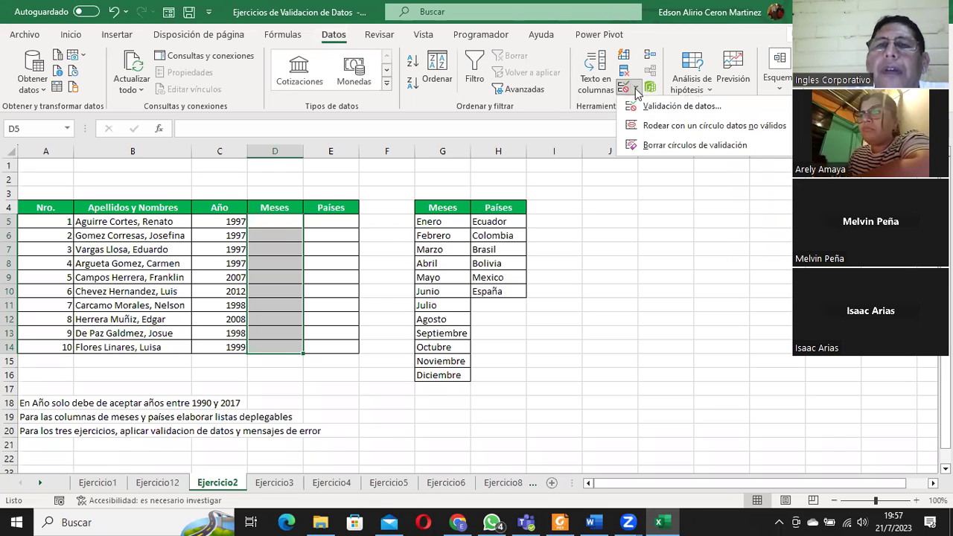
click(647, 109)
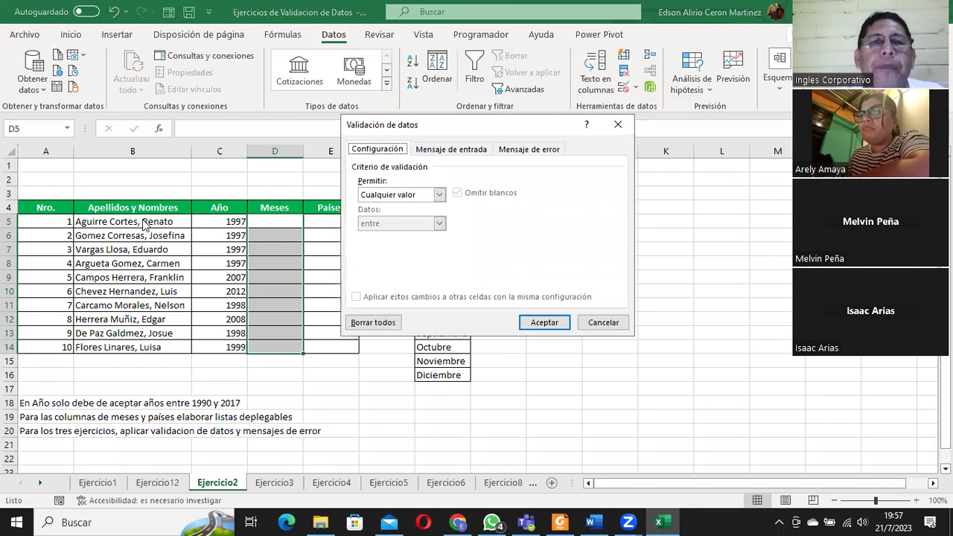
click(439, 194)
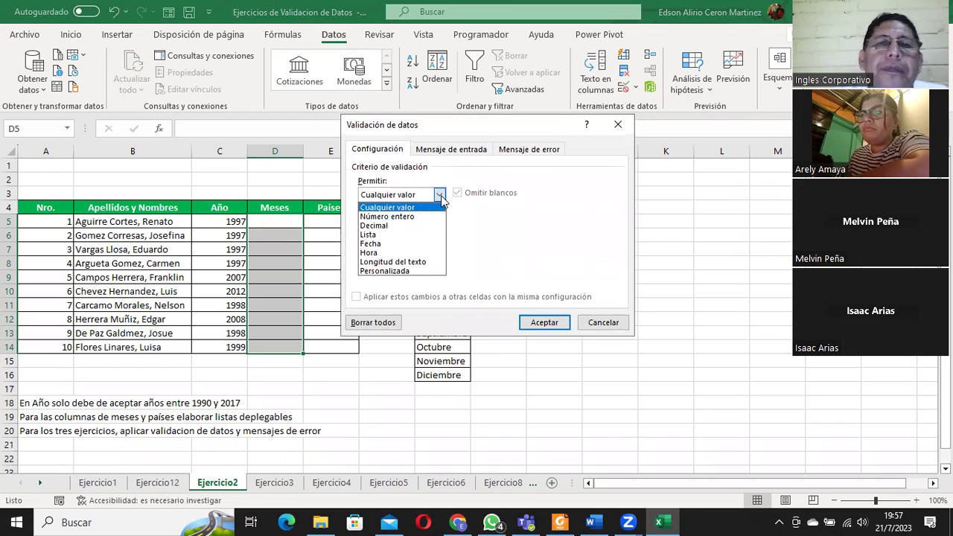
click(388, 232)
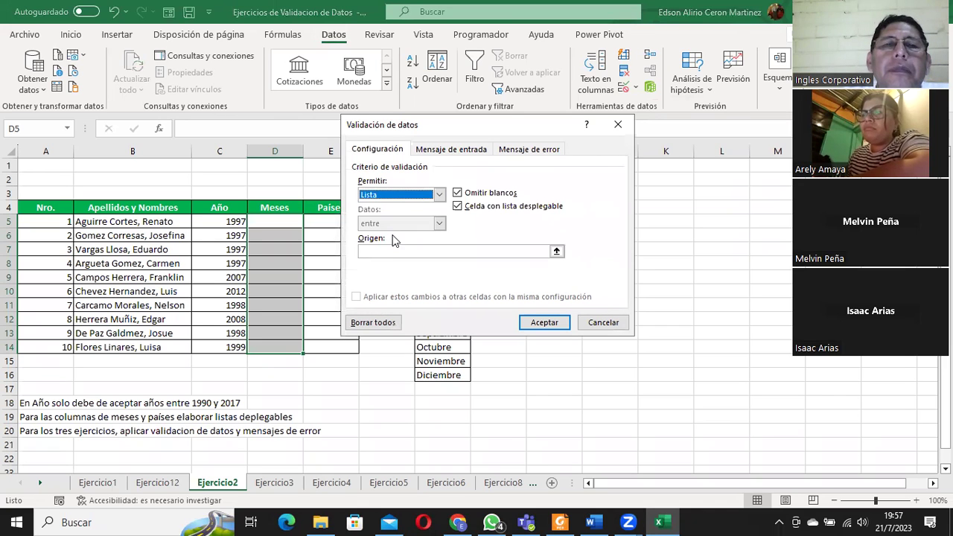
click(386, 250)
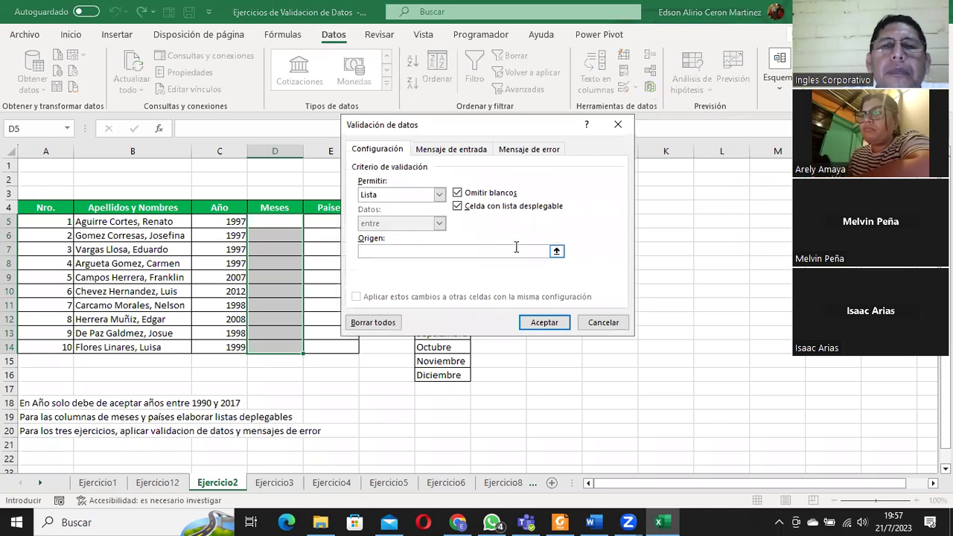
click(556, 251)
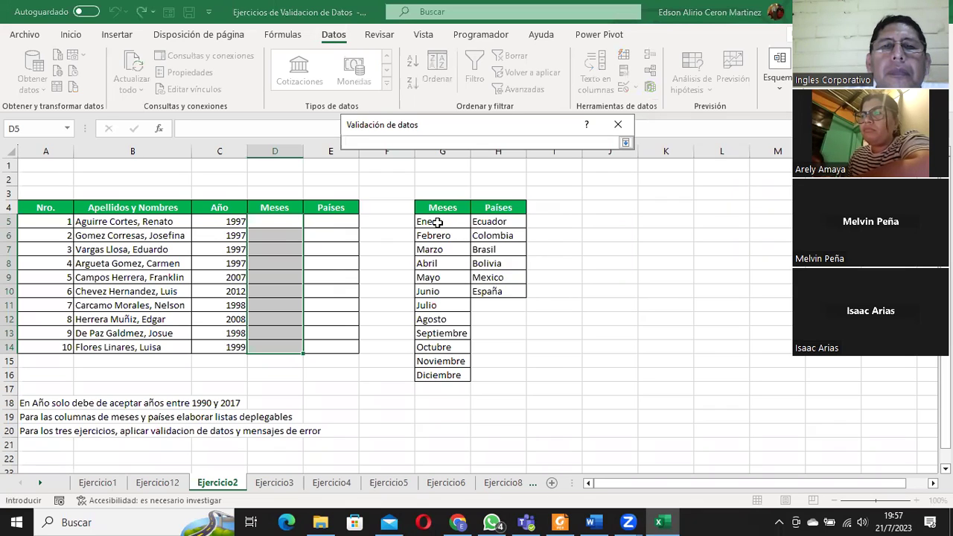
drag(438, 221, 444, 372)
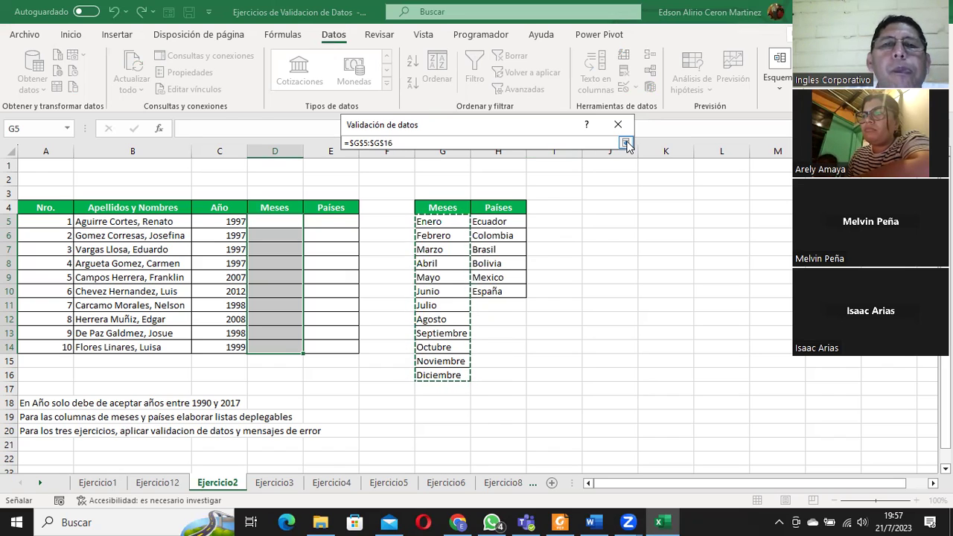
click(626, 143)
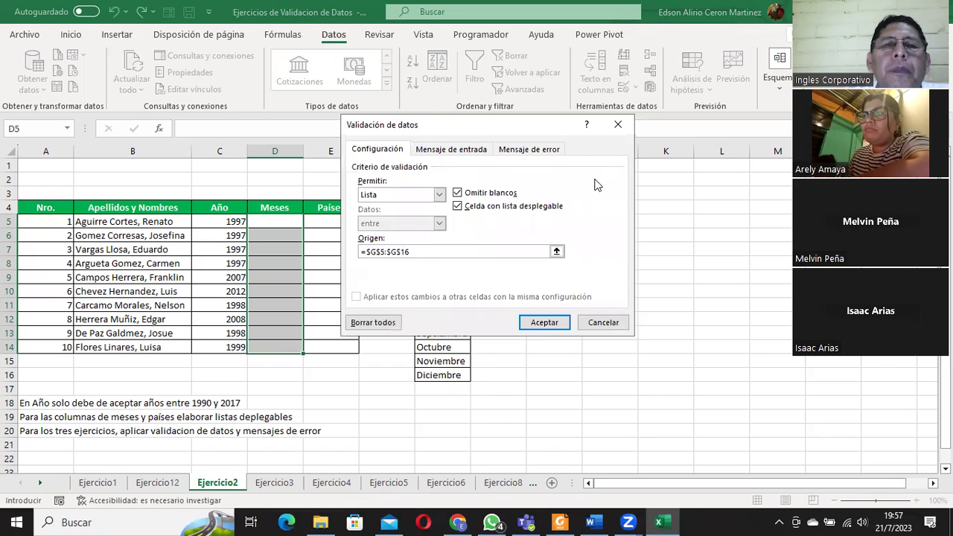
click(544, 327)
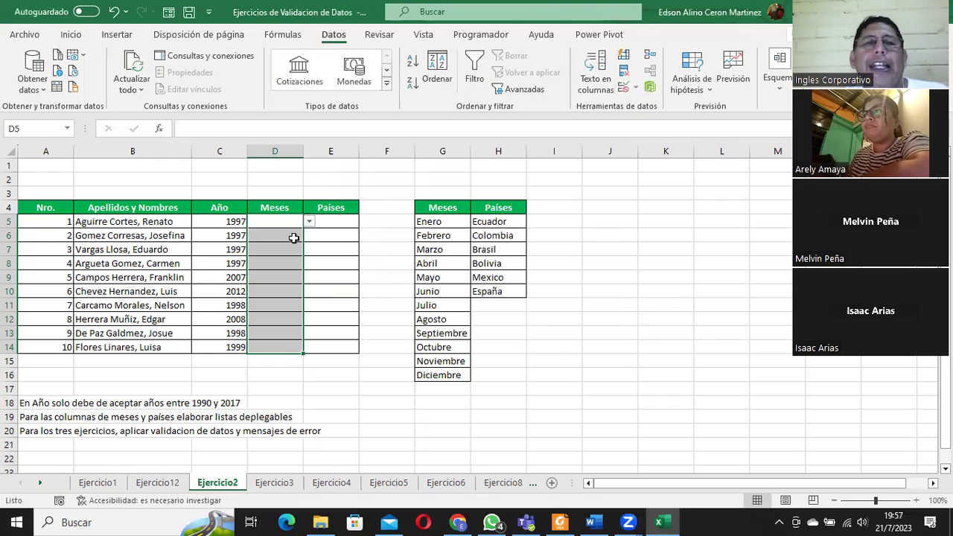
- Give Países cells E5:E14 Lista validation sourced from =$H$5:$H$10, Ecuador through España
click(283, 221)
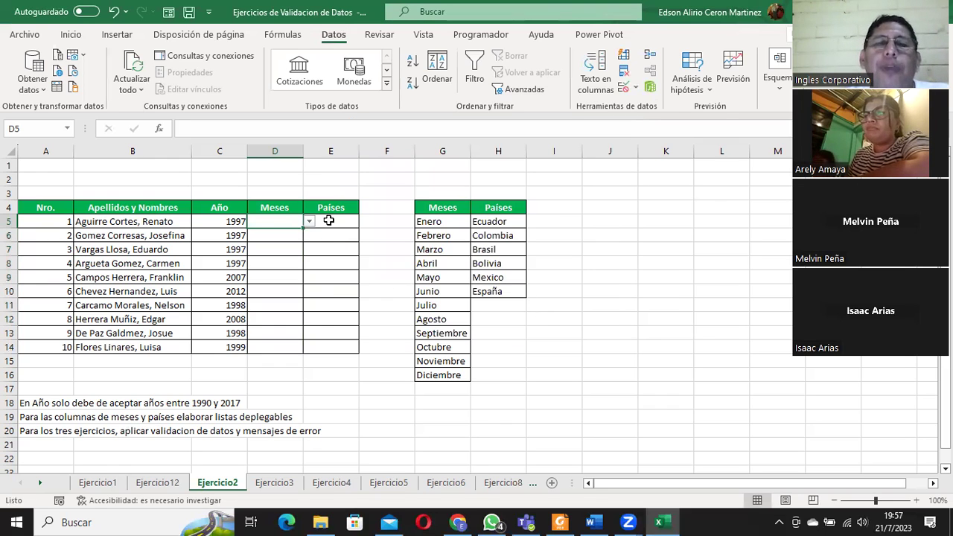
drag(329, 220, 336, 344)
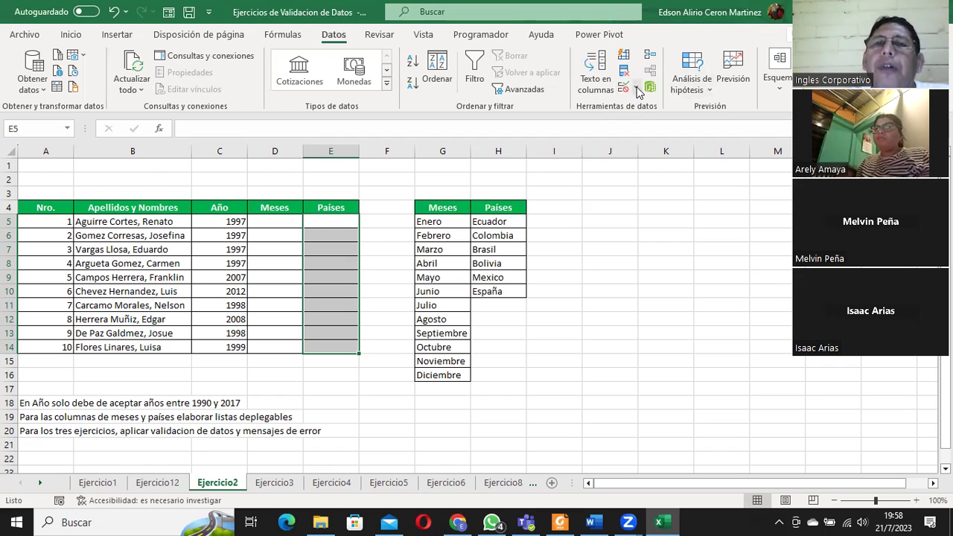
click(635, 87)
click(642, 108)
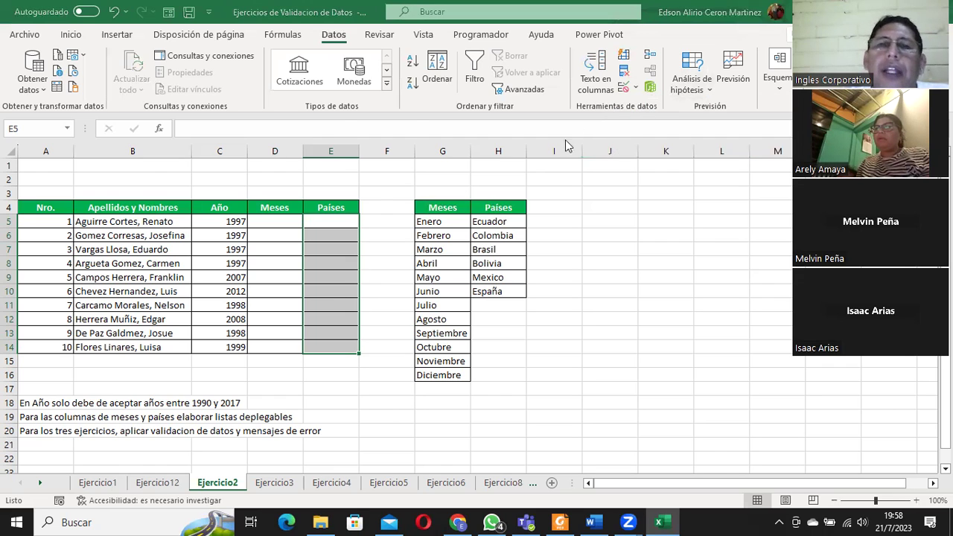
click(439, 194)
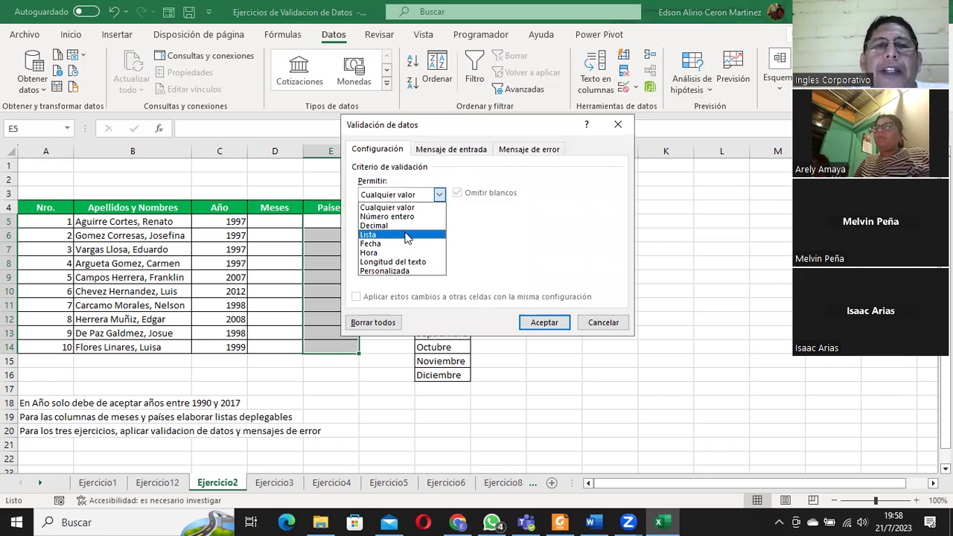
click(408, 235)
click(558, 252)
drag(490, 222, 510, 291)
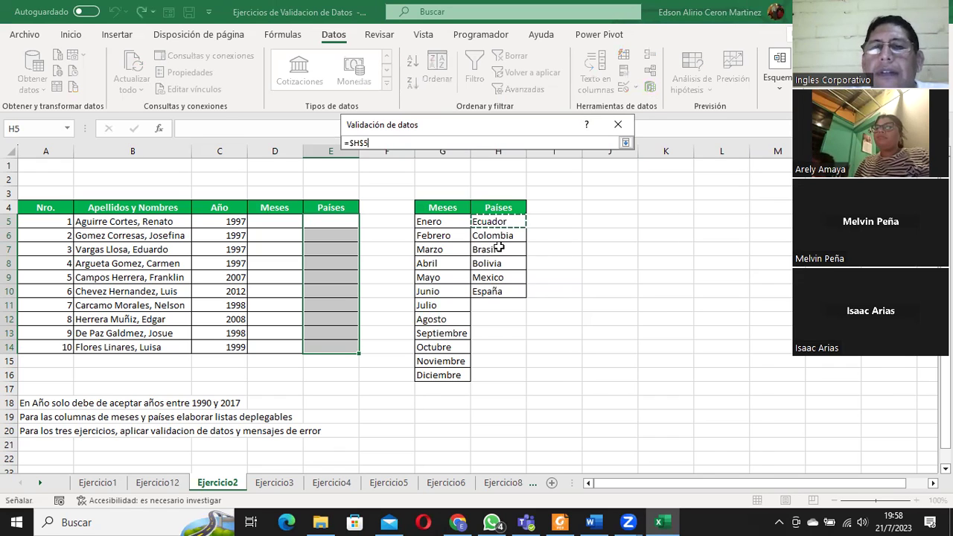
click(625, 142)
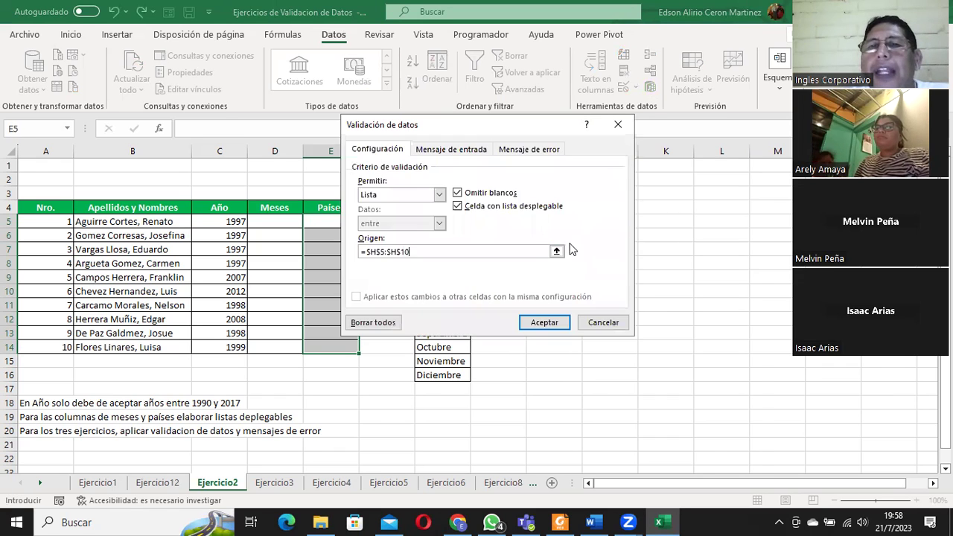
click(550, 320)
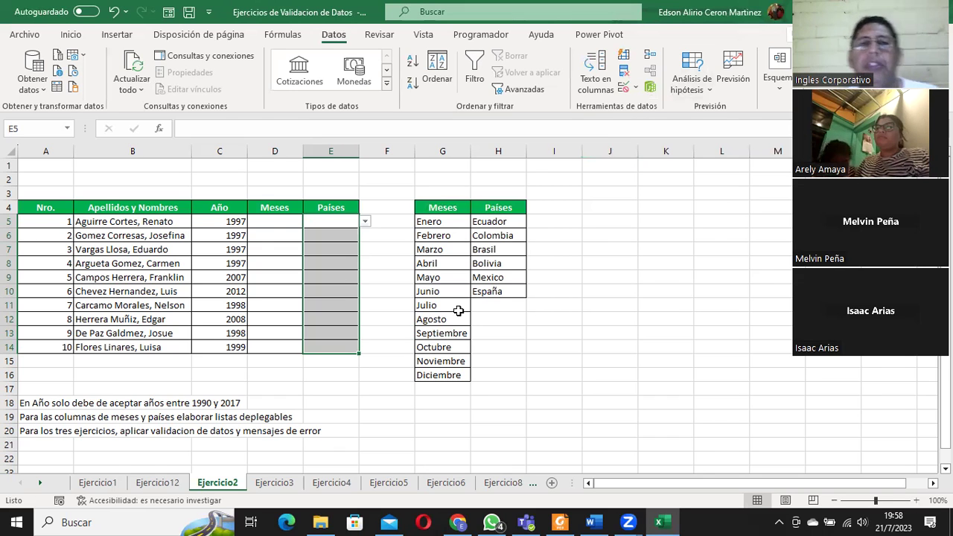
click(275, 220)
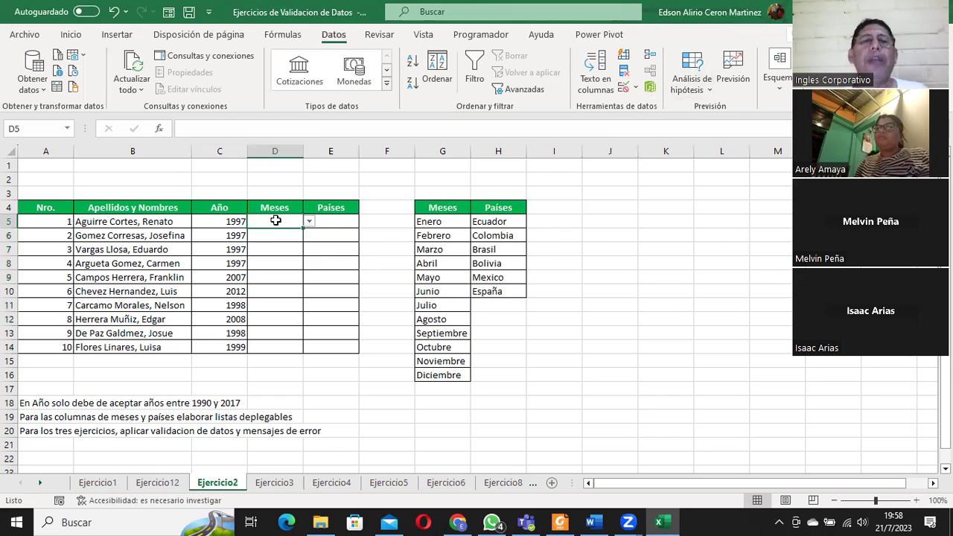